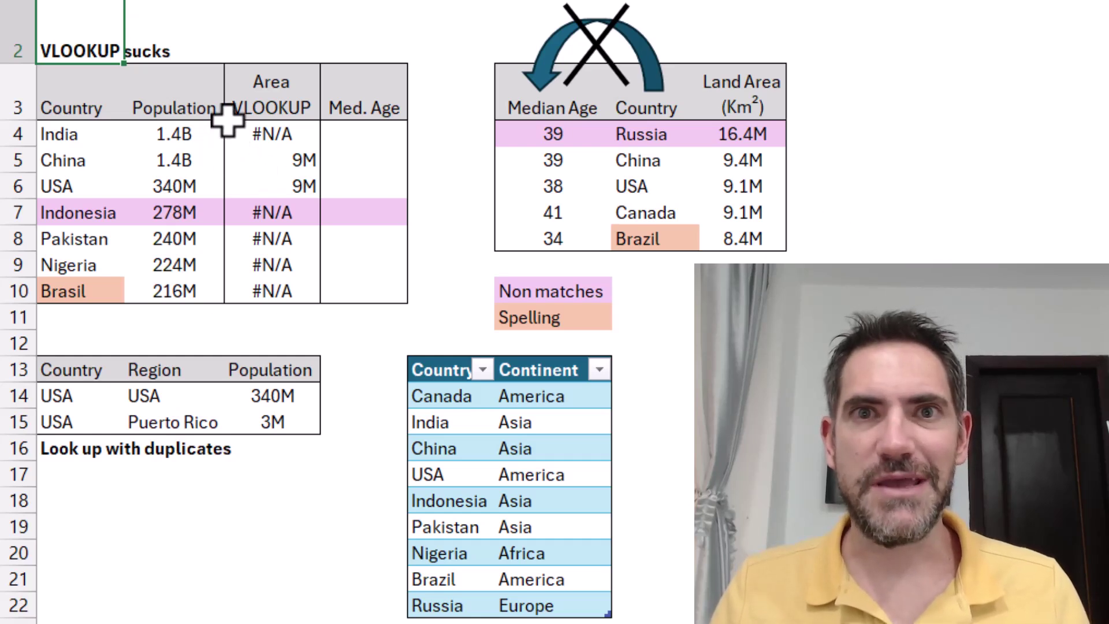
Step: Check the lookup results, including the #N/A values for India and Brasil
click(272, 132)
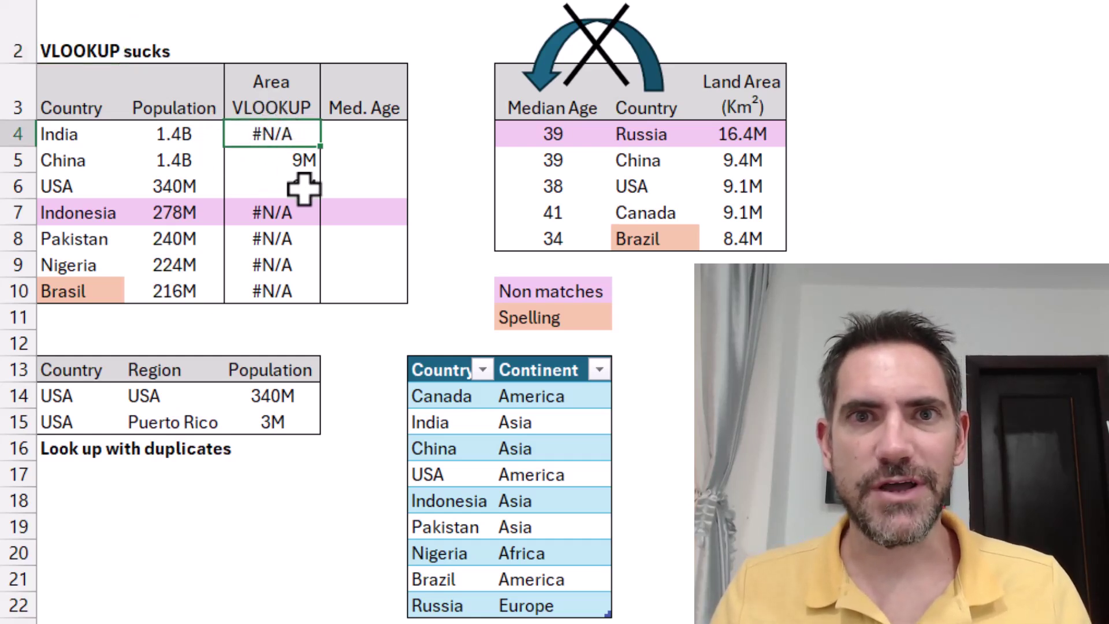
click(291, 183)
click(276, 288)
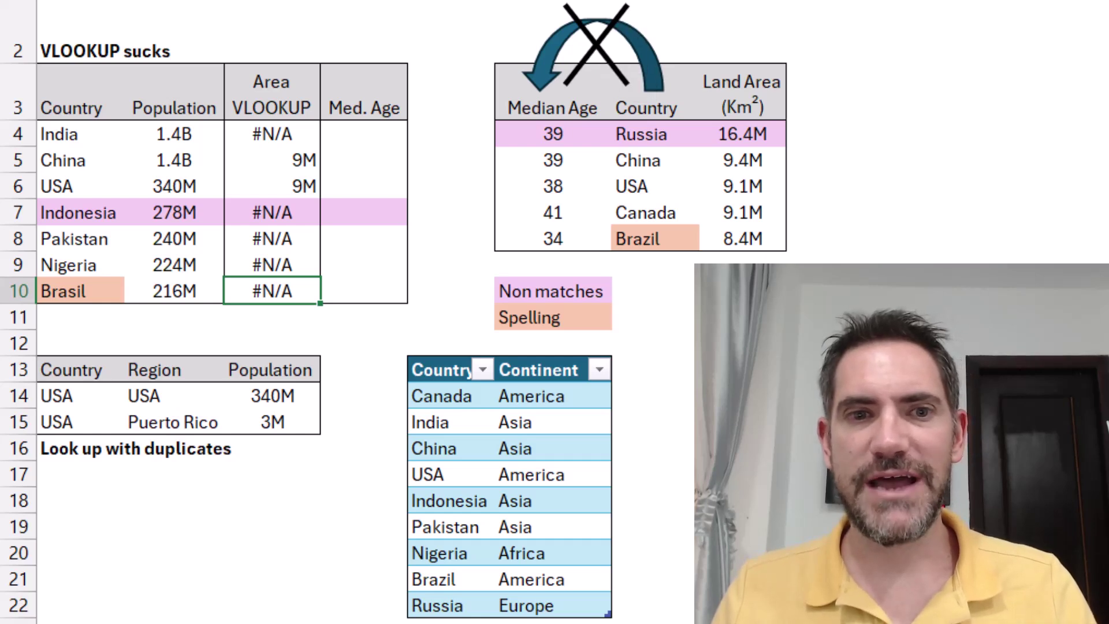
Step: Insert a blank column before Land Area, then undo the insertion
right_click(745, 2)
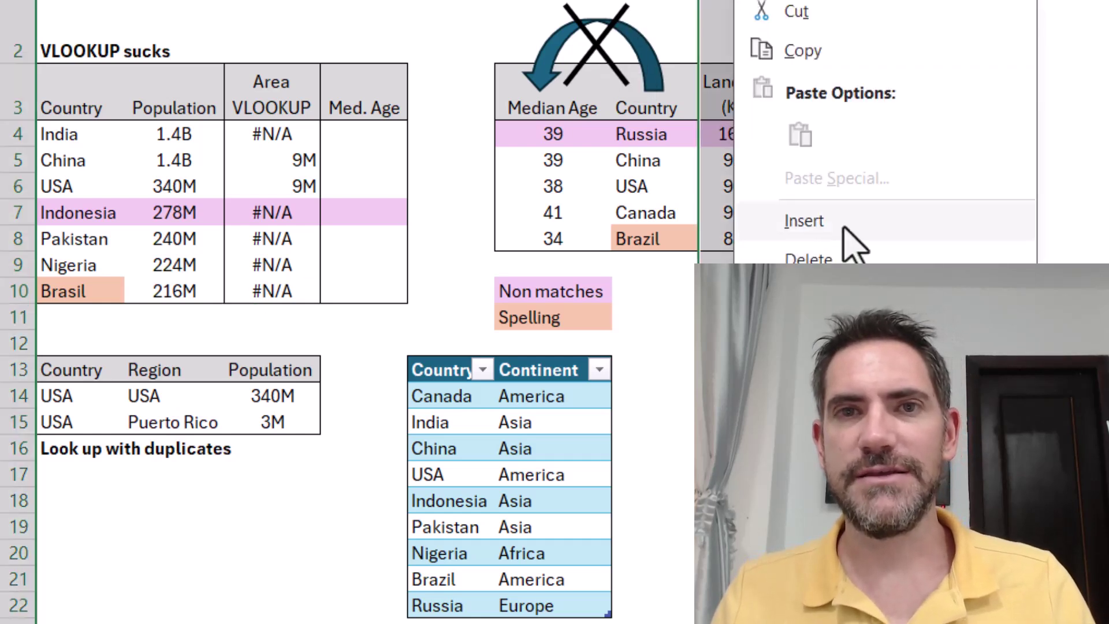
click(844, 231)
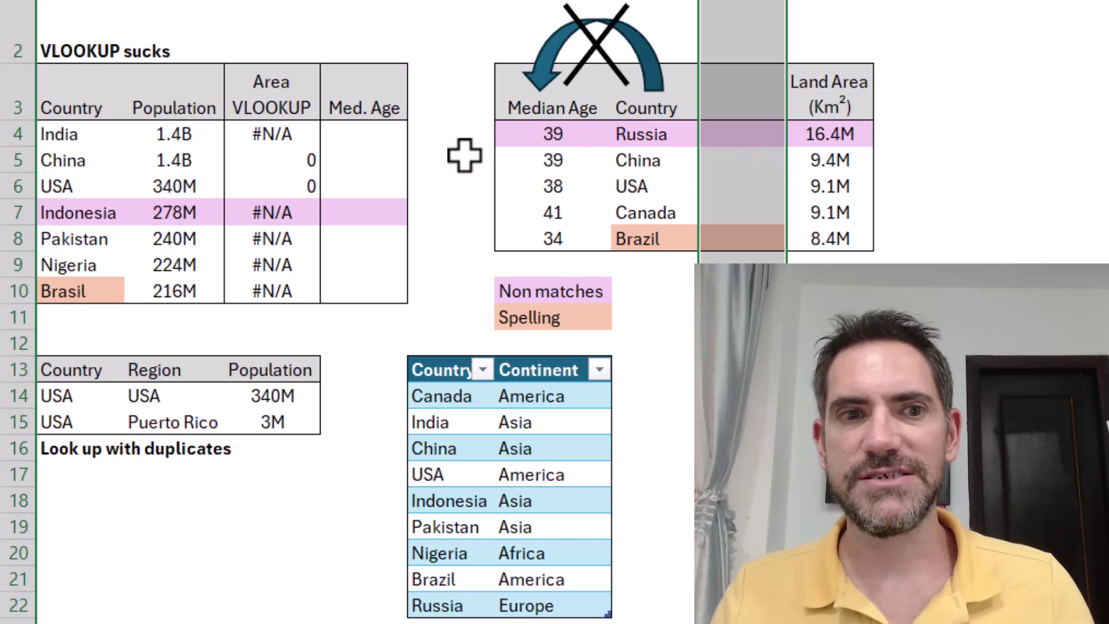
key(ctrl+z)
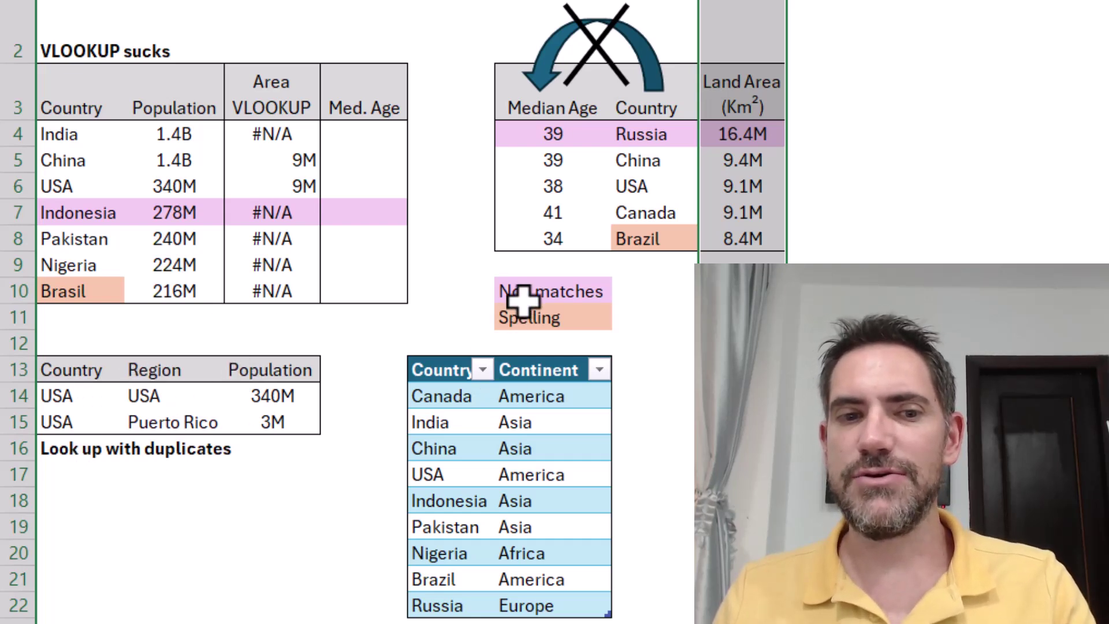
Step: Select the Russia row of the right-hand table and point at the Continent entries
click(570, 168)
drag(577, 141, 771, 132)
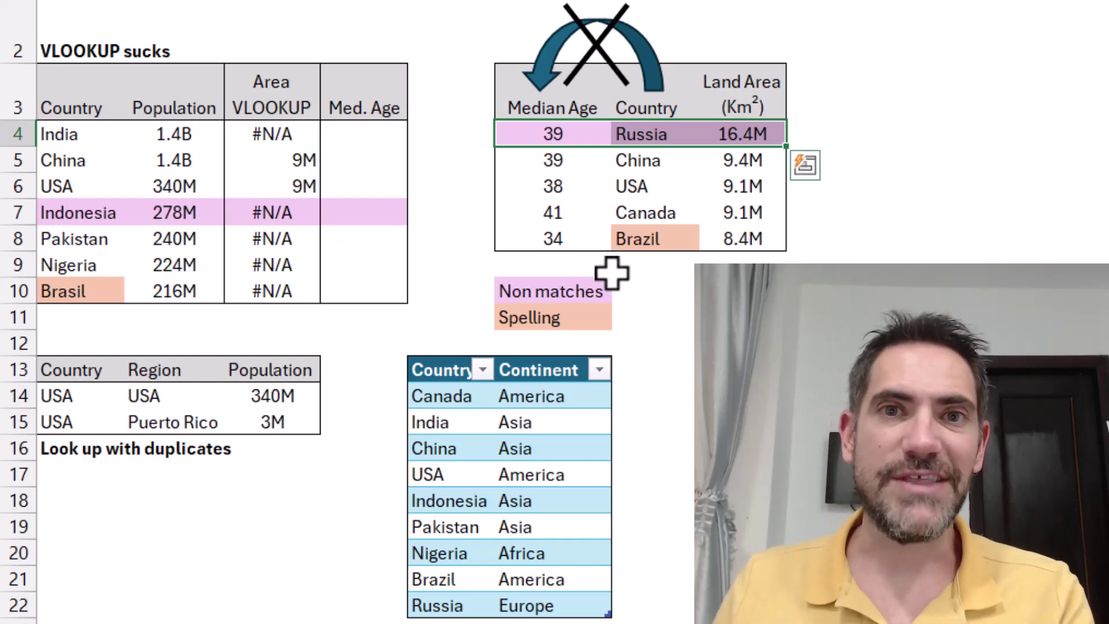
click(538, 448)
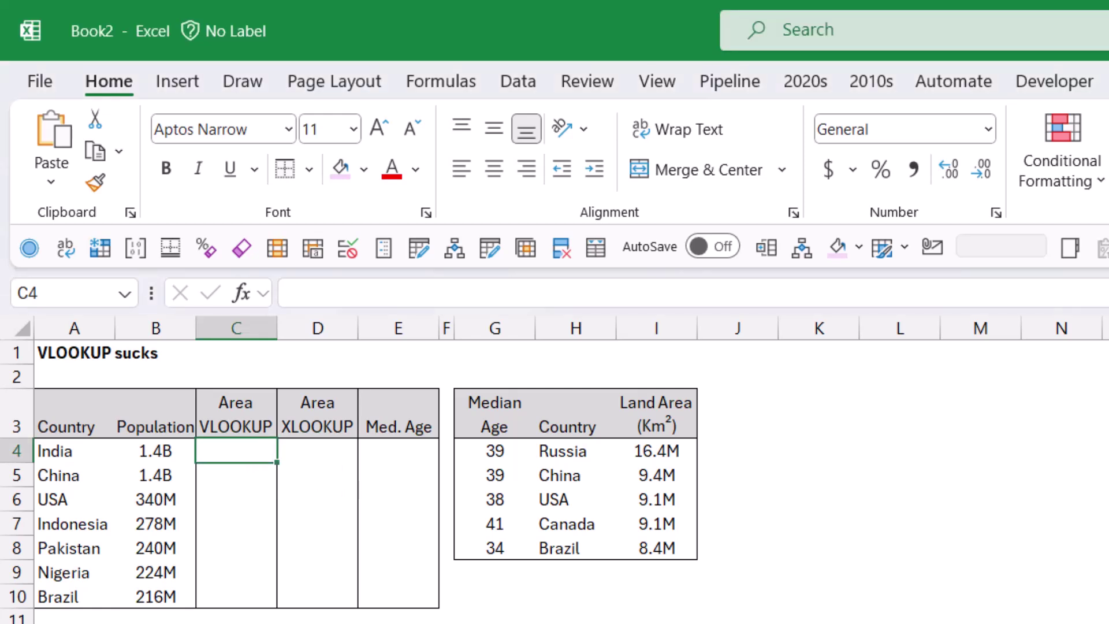
Step: Enter =VLOOKUP(A4,$H$4:$I$8,2,FALSE) in C4
text(=vl)
key(Tab)
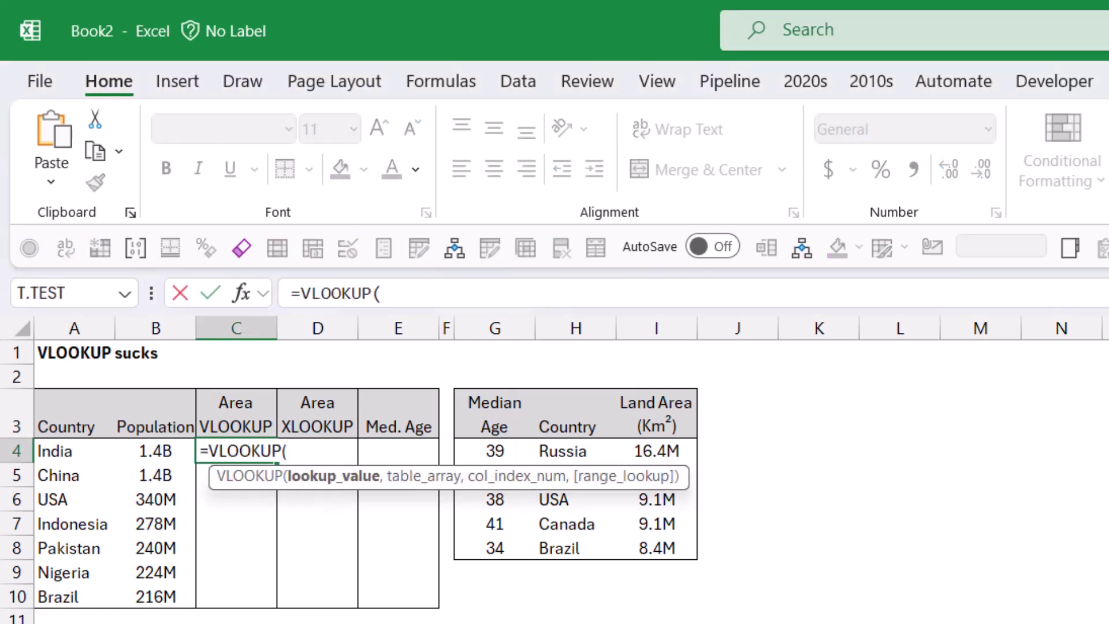
click(75, 451)
text(,)
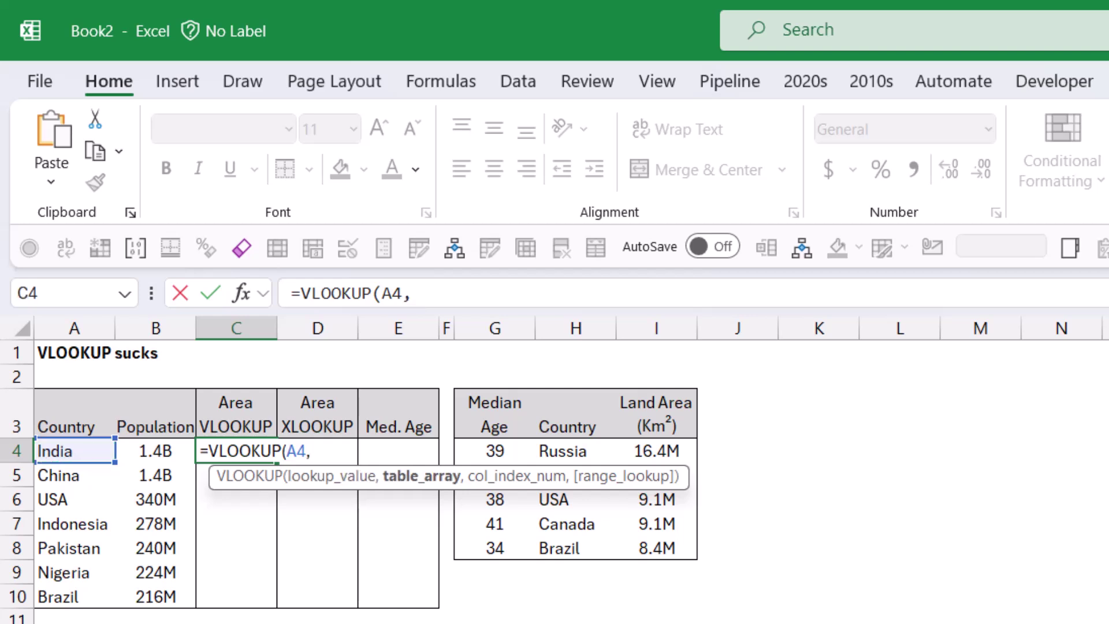
key(Right)
key(Right)
key(Right)
key(Right)
key(Right)
key(shift+Down)
key(shift+Down)
key(shift+Down)
key(shift+Down)
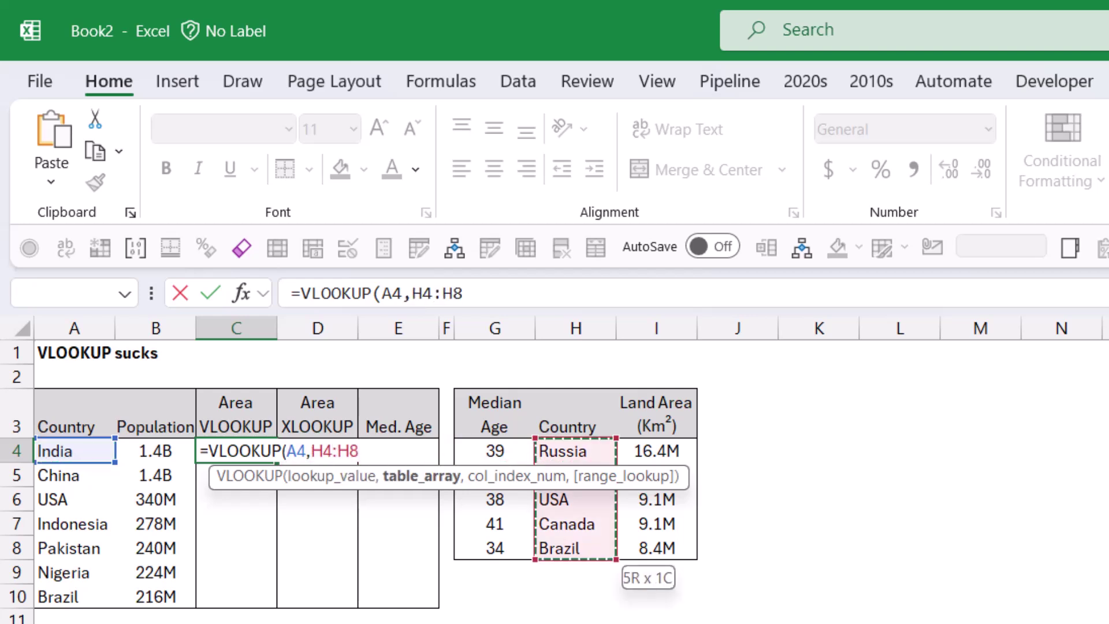
key(shift+Right)
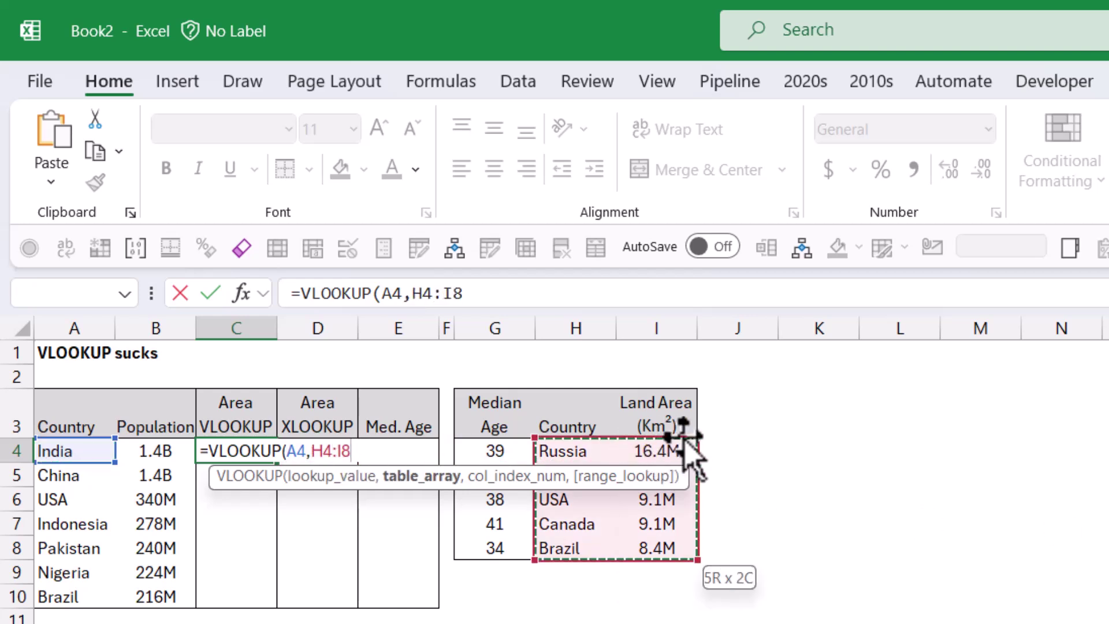
key(F4)
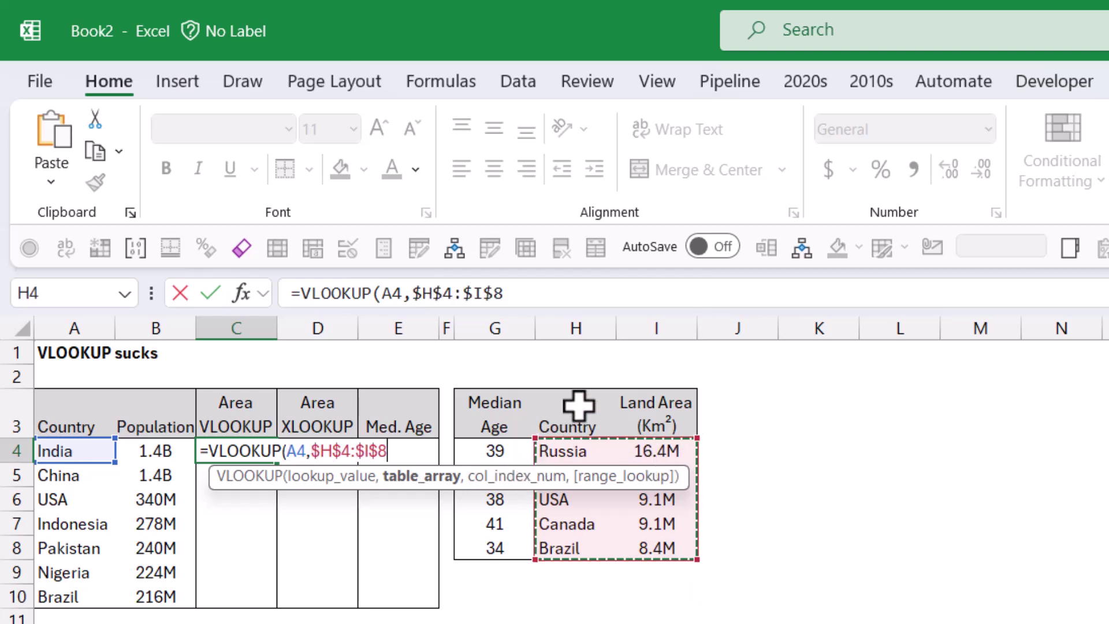
text(,)
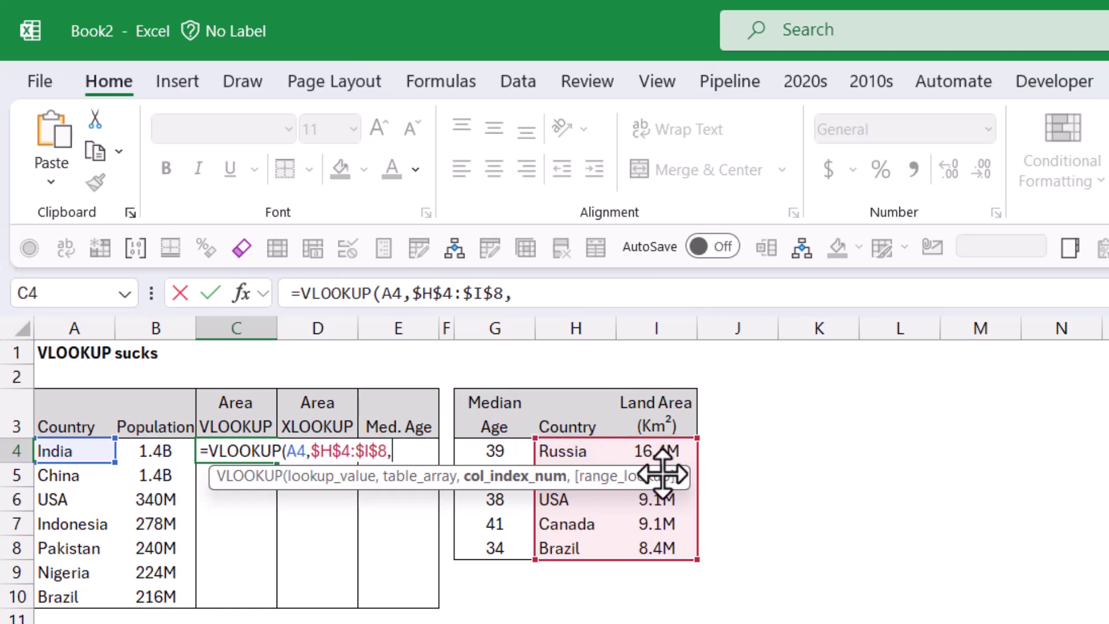
text(2)
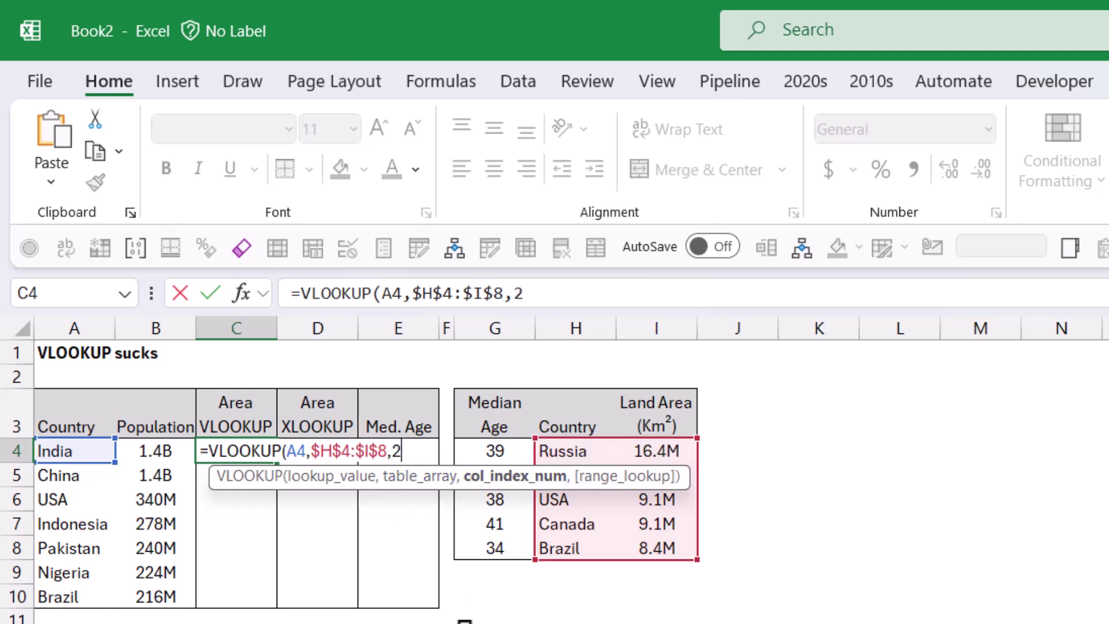
text(,)
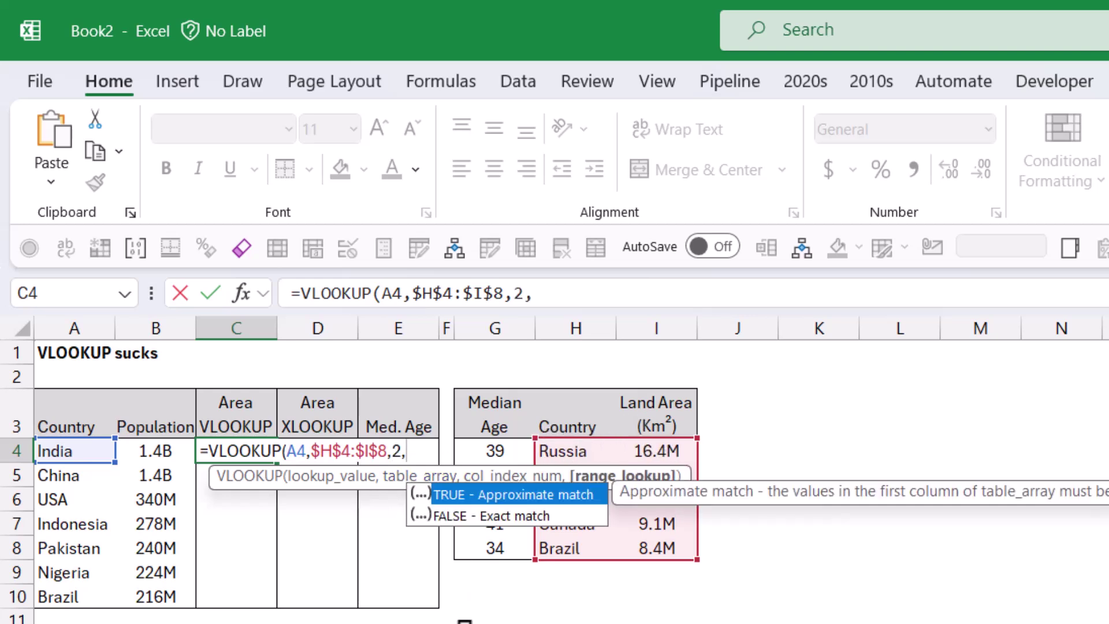
key(Down)
key(Tab)
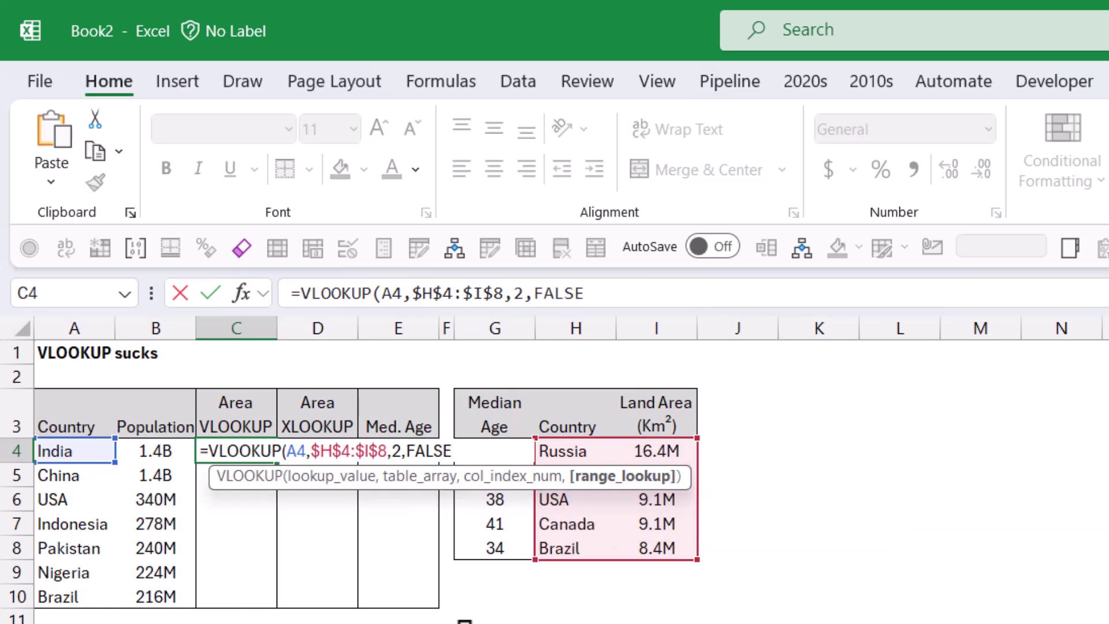
text())
key(Return)
key(Up)
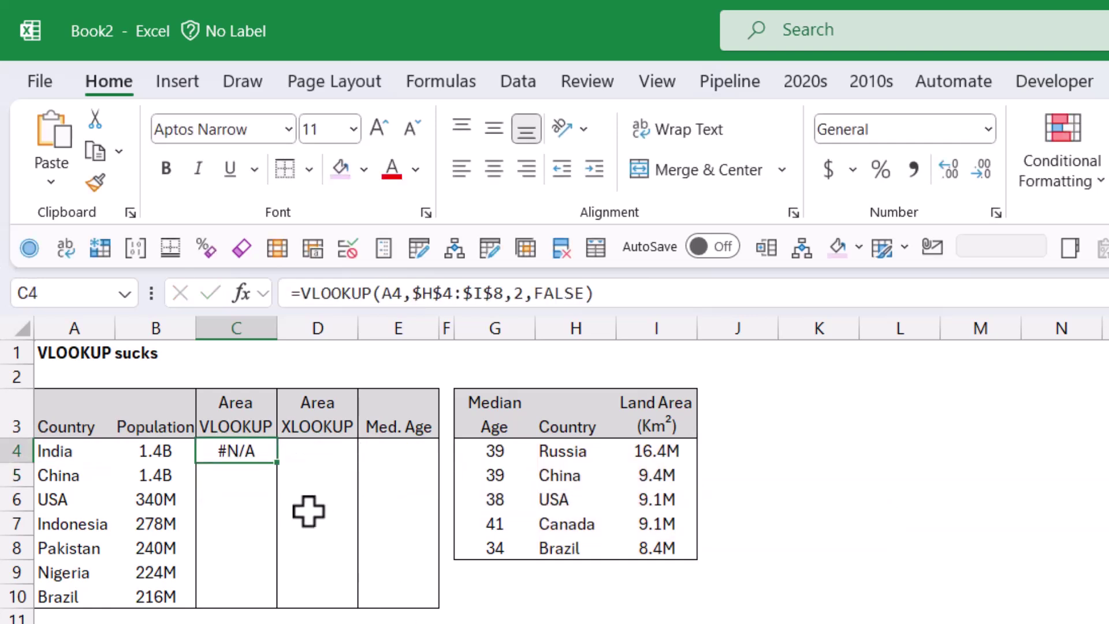
Step: Fill the VLOOKUP formula down to C10 and select the results C4:C9
drag(281, 471, 273, 607)
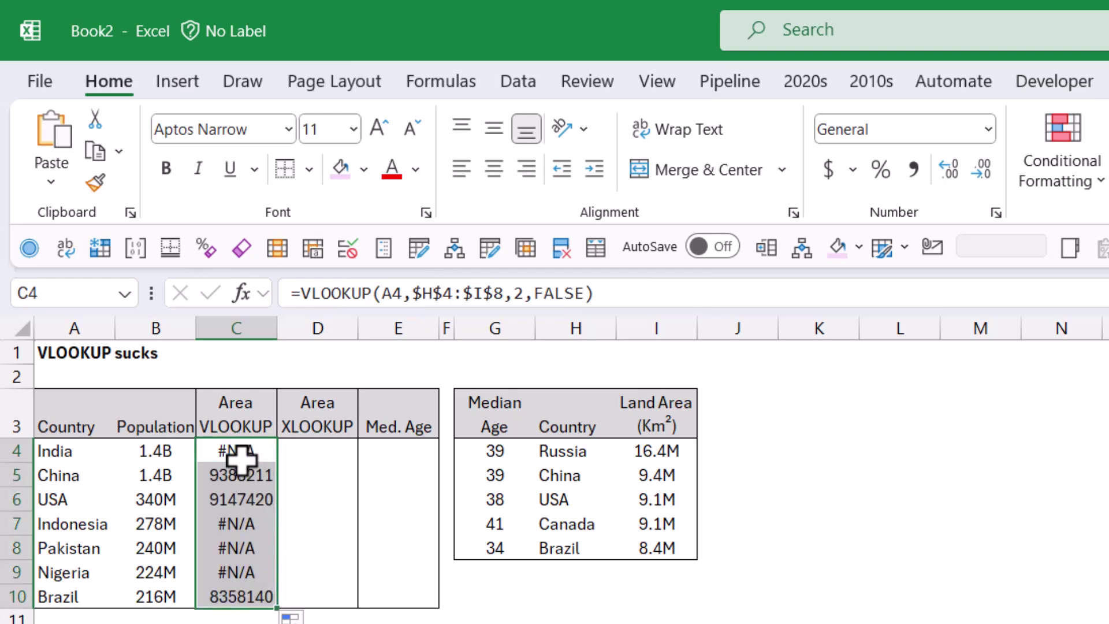
click(77, 446)
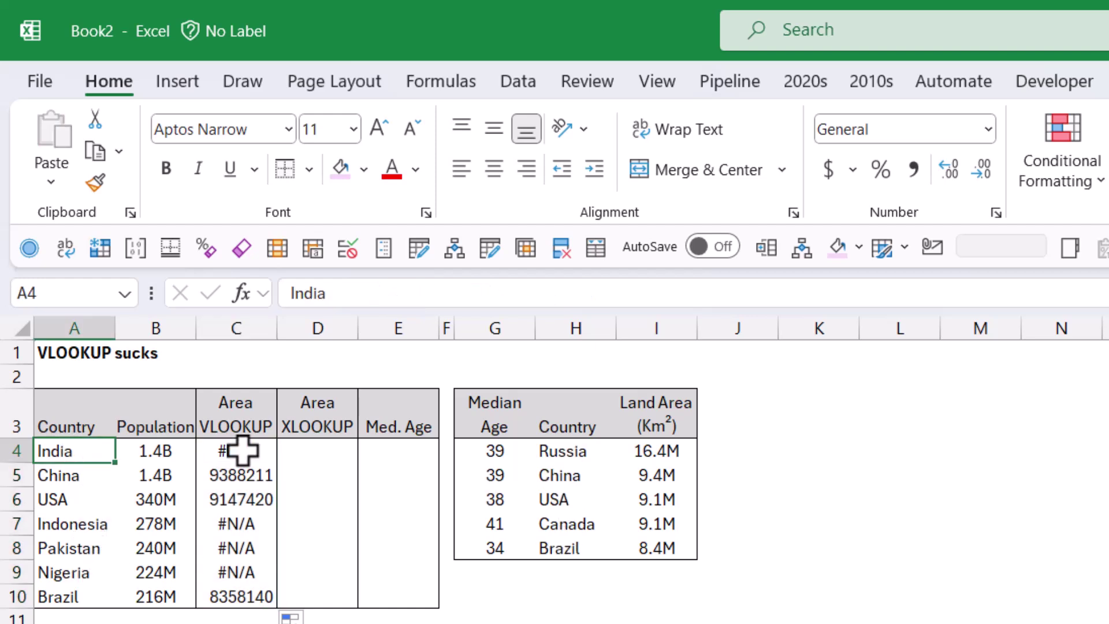
drag(234, 452, 259, 595)
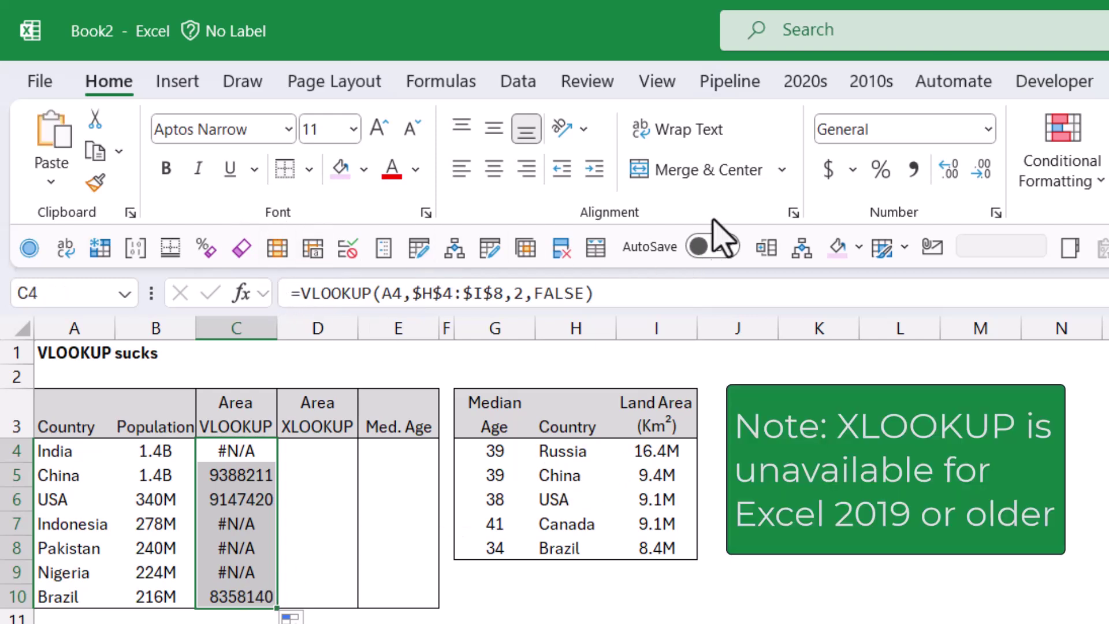
Step: Apply Comma Style to the VLOOKUP results and fill =XLOOKUP(A4,$H$4:$H$8,$I$4:$I$8) down column D
click(913, 169)
key(Right)
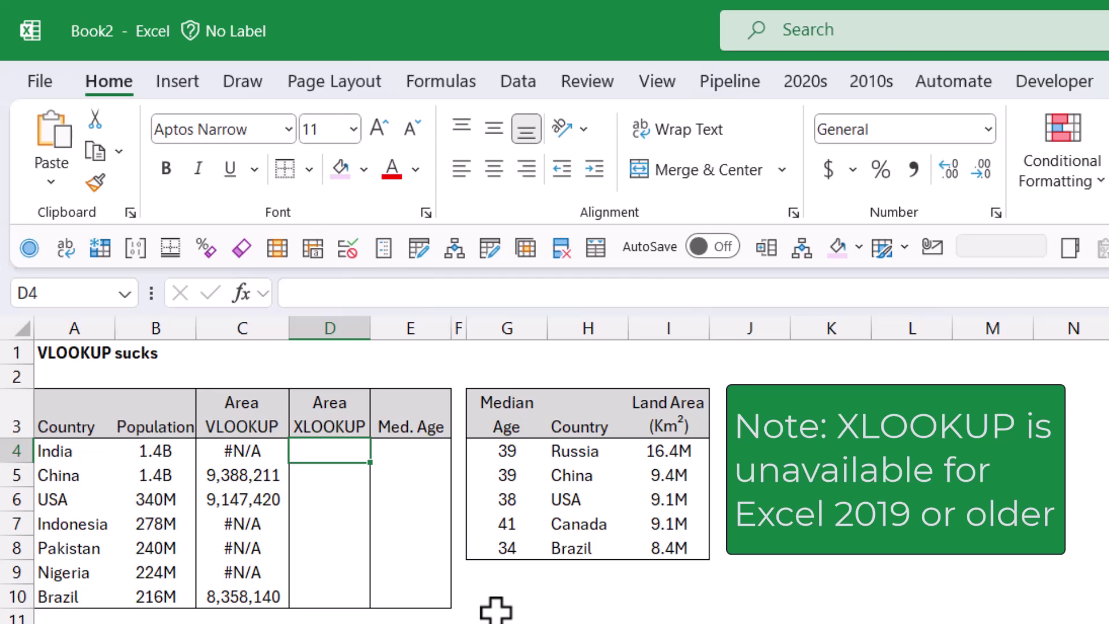
text(=xl)
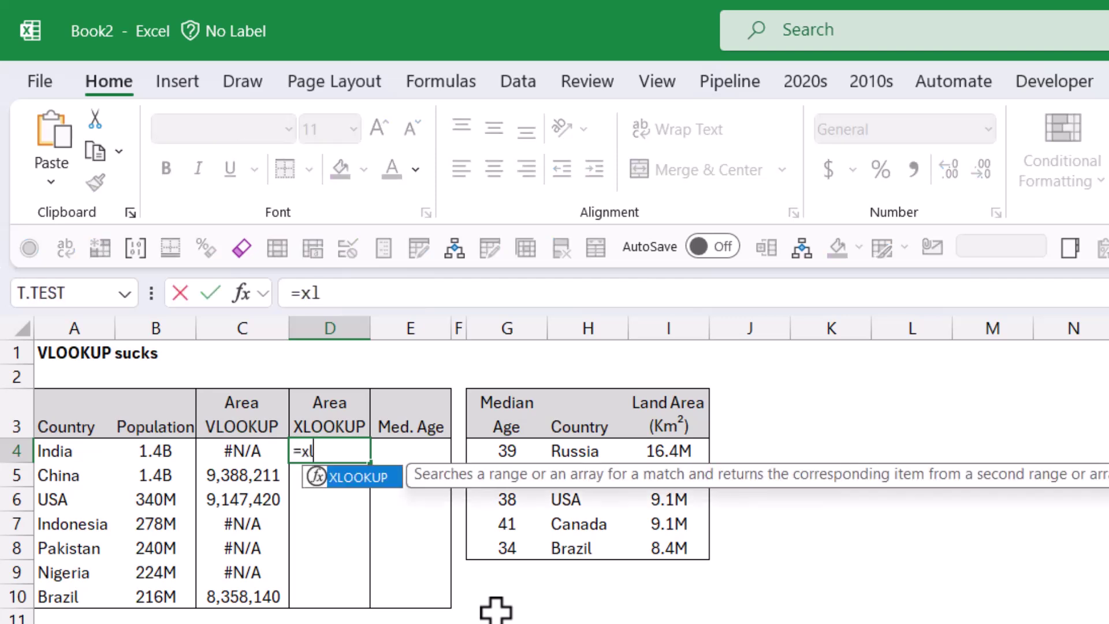
key(Tab)
key(Left)
key(Left)
key(Left)
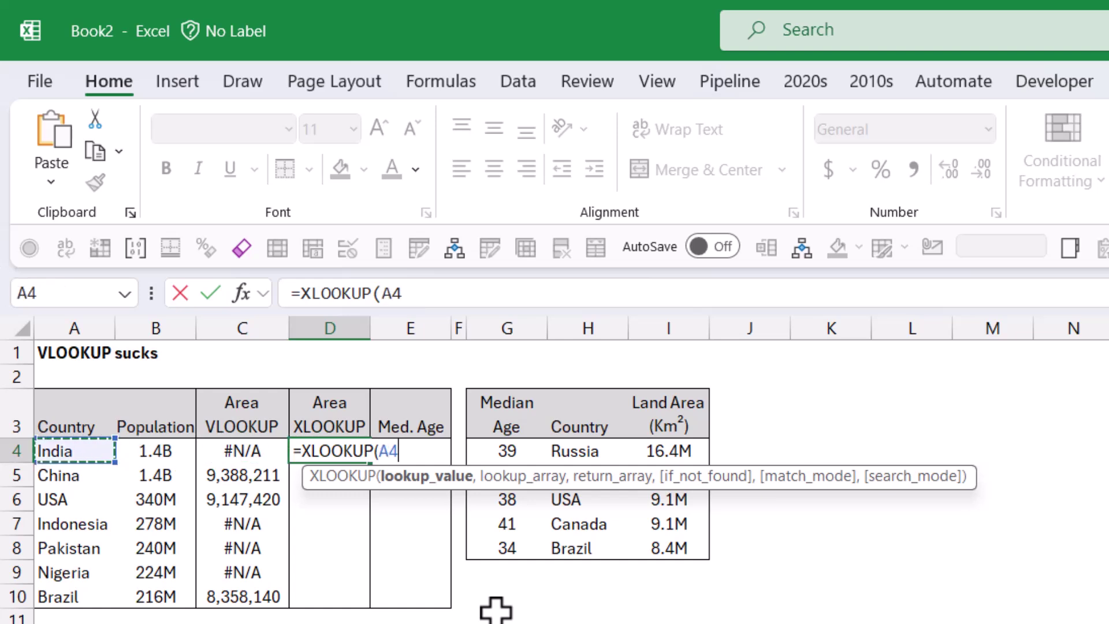
text(,)
key(Right)
key(Right)
key(Right)
key(Right)
key(shift+Down)
key(shift+Down)
key(shift+Down)
key(shift+Down)
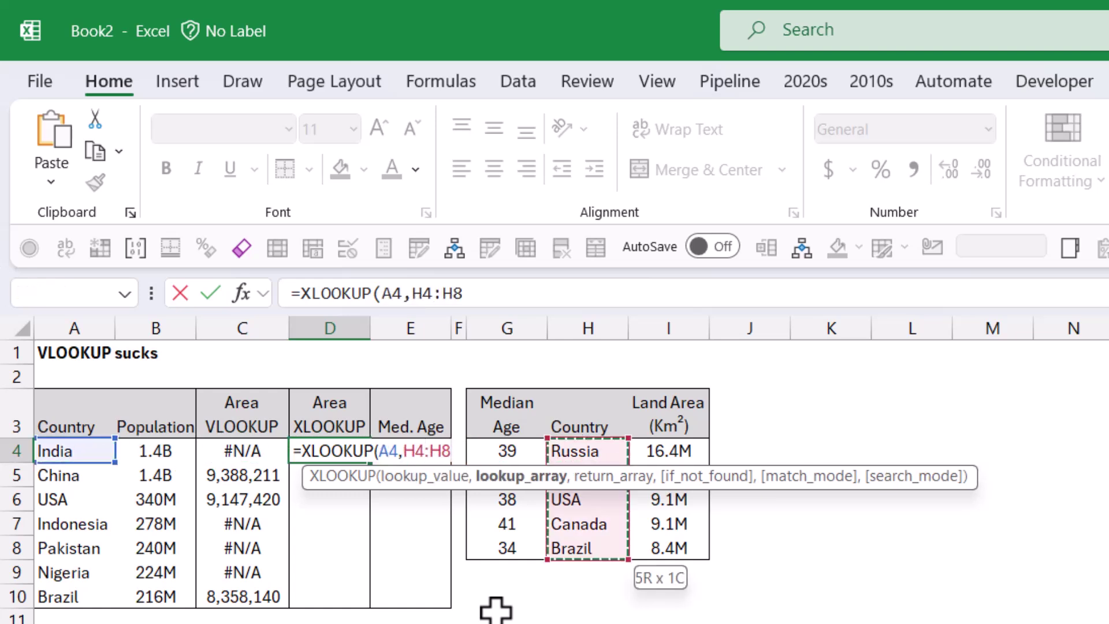
key(F4)
text(,)
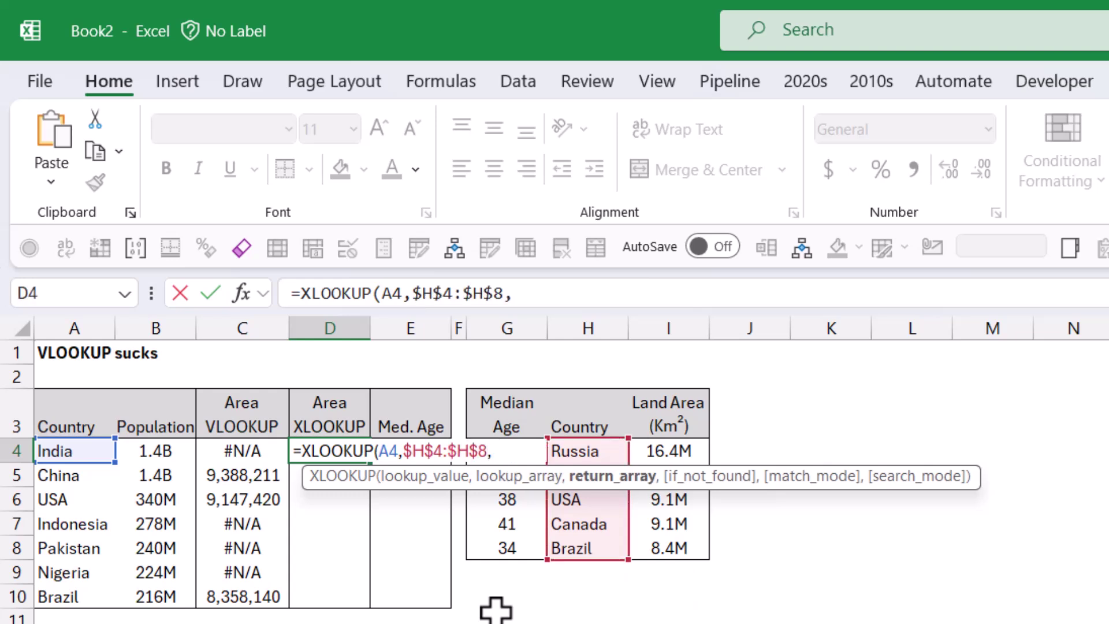
key(Right)
key(Right)
key(Right)
key(Right)
key(Right)
key(ctrl+shift+Down)
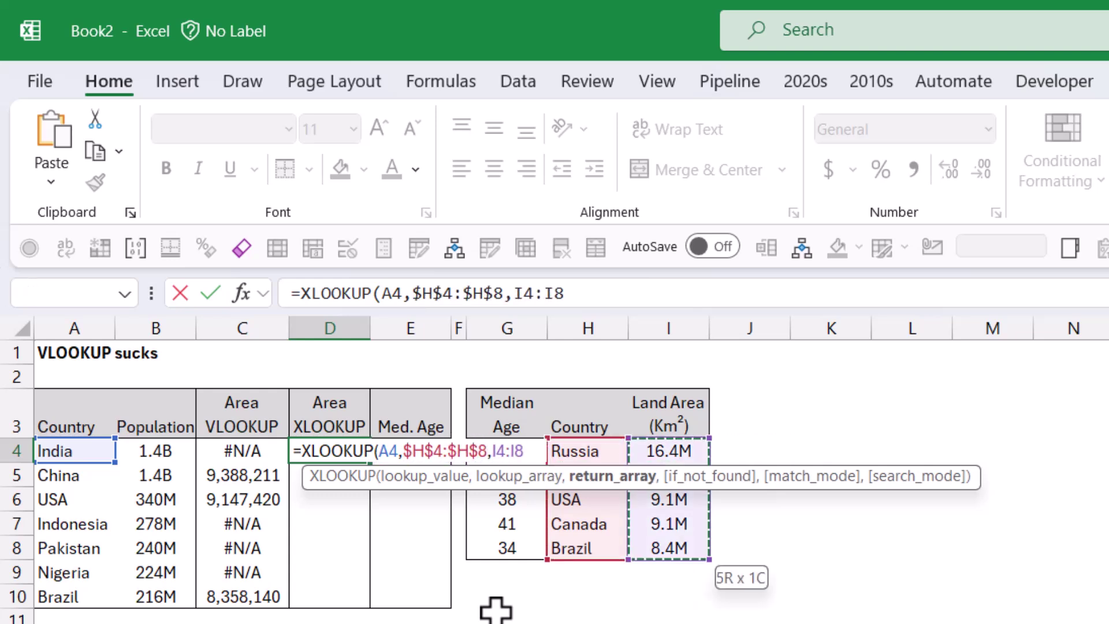
key(F4)
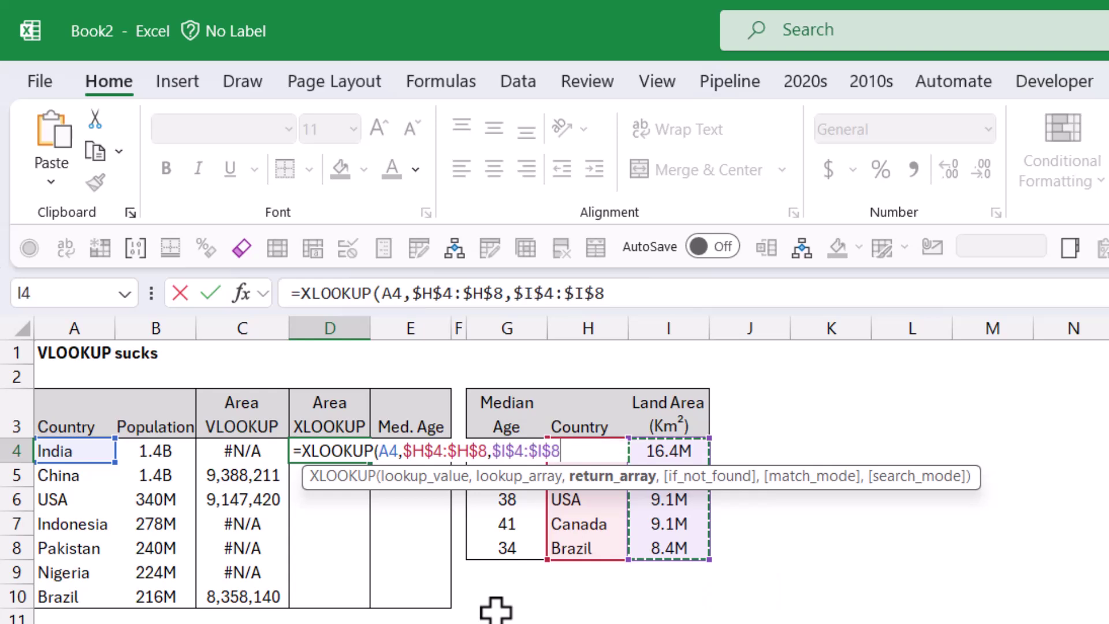
text())
key(Return)
key(Up)
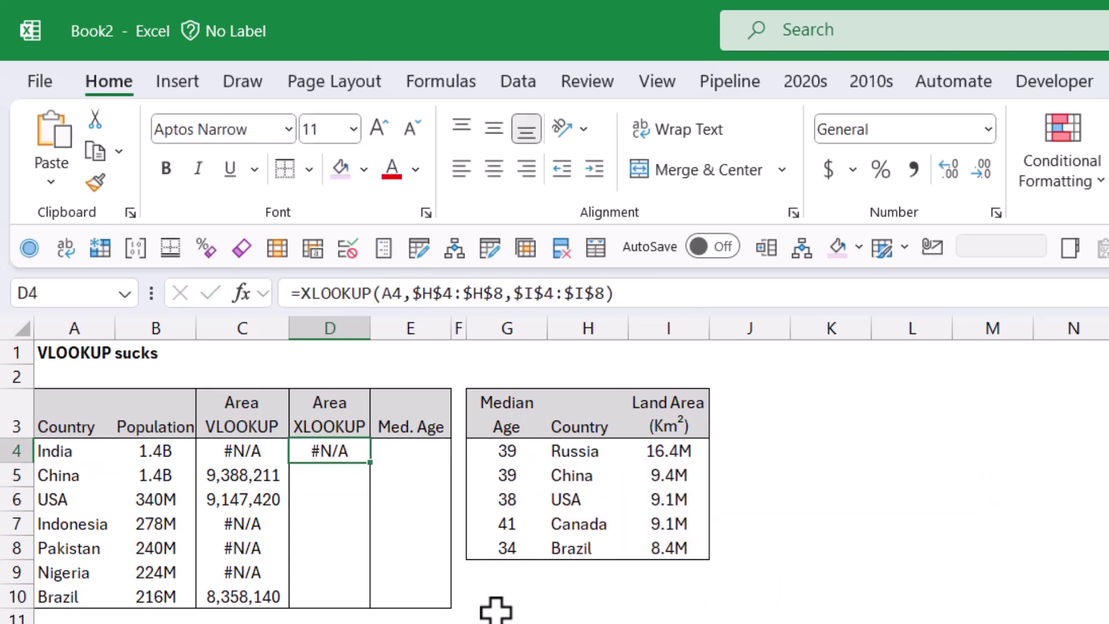
double_click(371, 462)
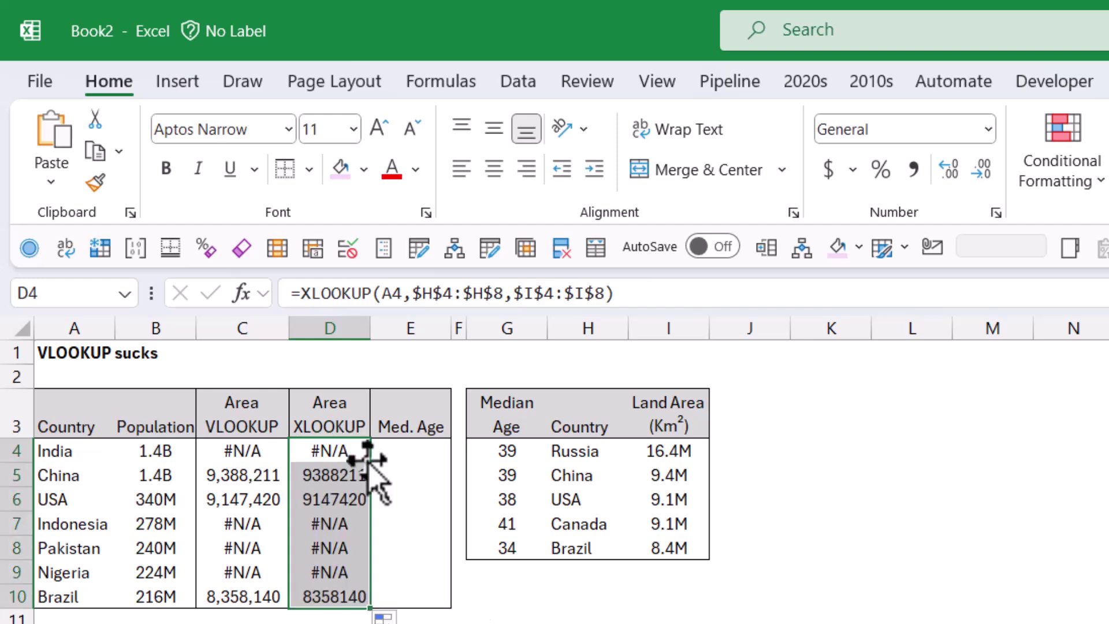
Step: Add a 0 if-not-found fallback to D4's XLOOKUP, fill to row 10, and apply Comma Style
click(336, 452)
click(601, 293)
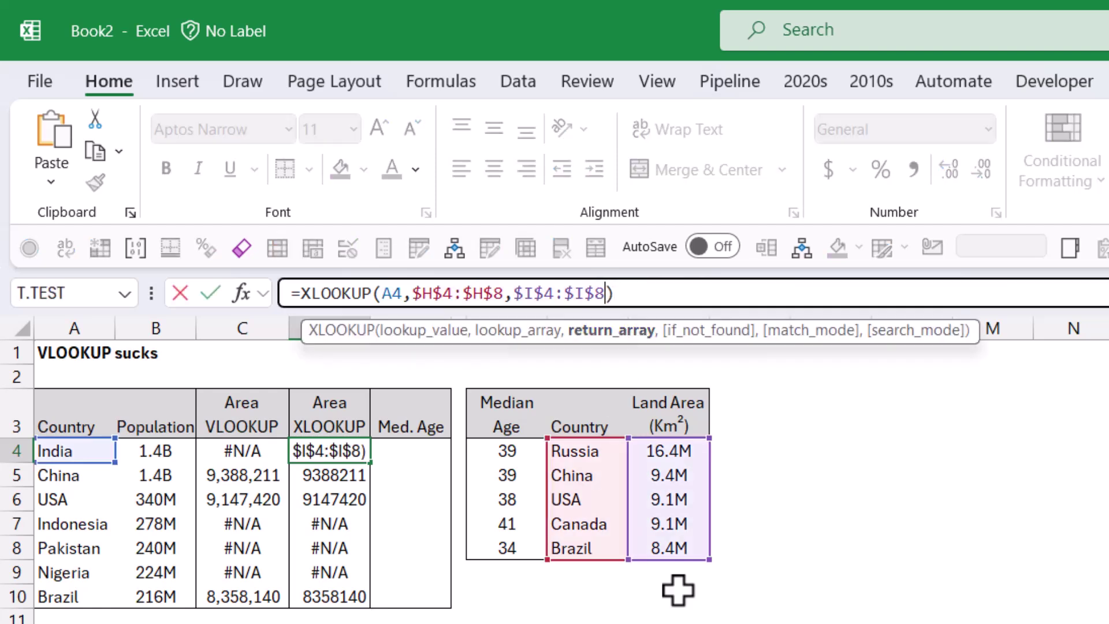
text(,0)
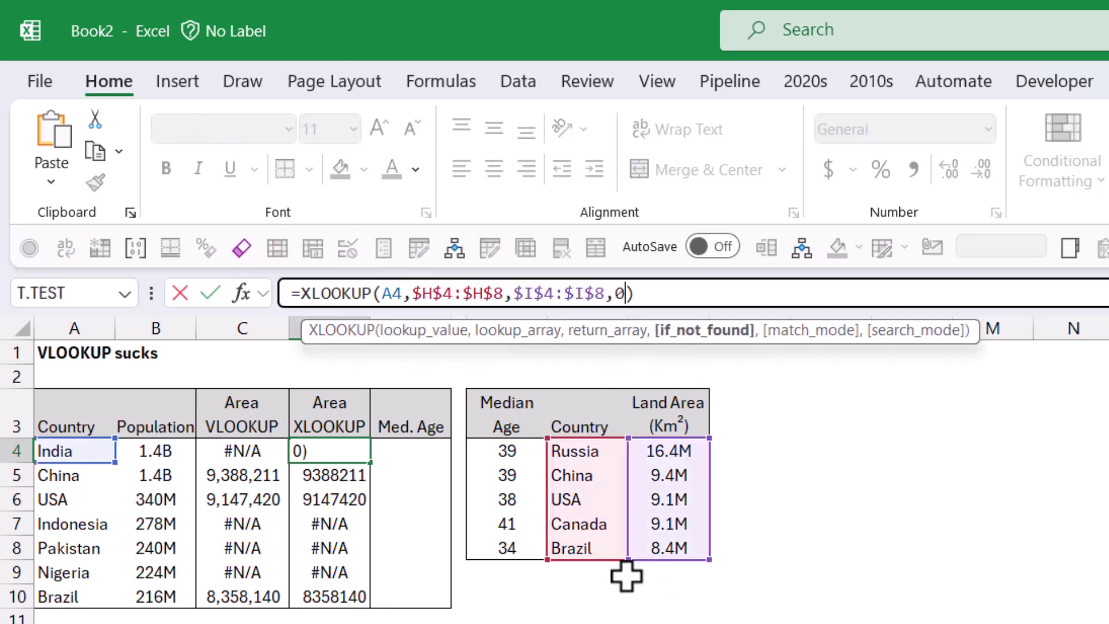
key(ctrl+Return)
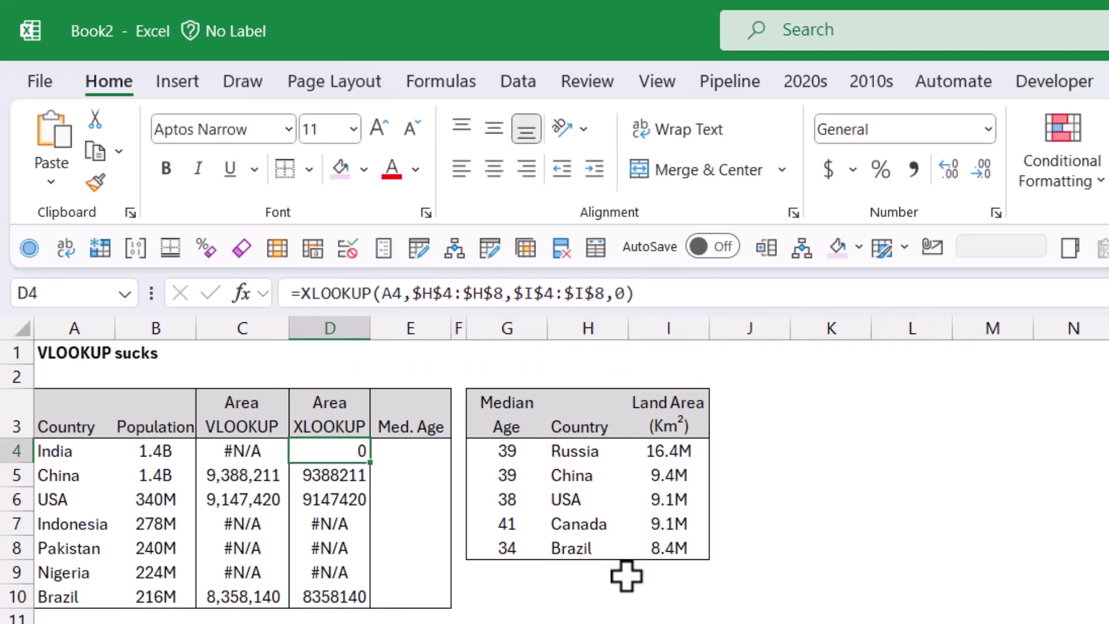
drag(378, 471, 363, 602)
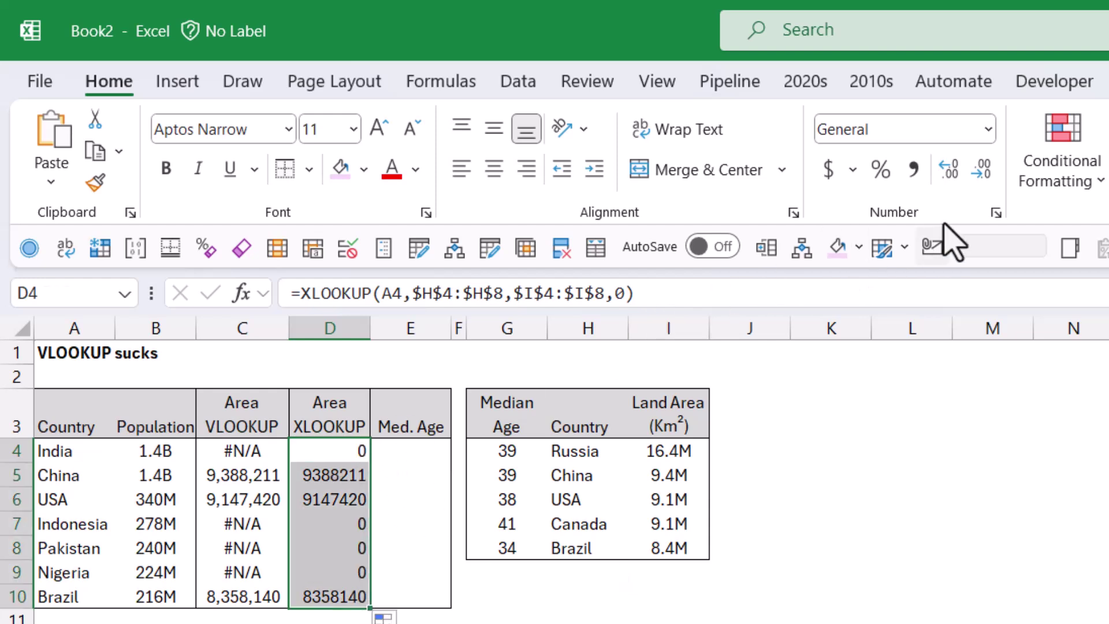
click(913, 168)
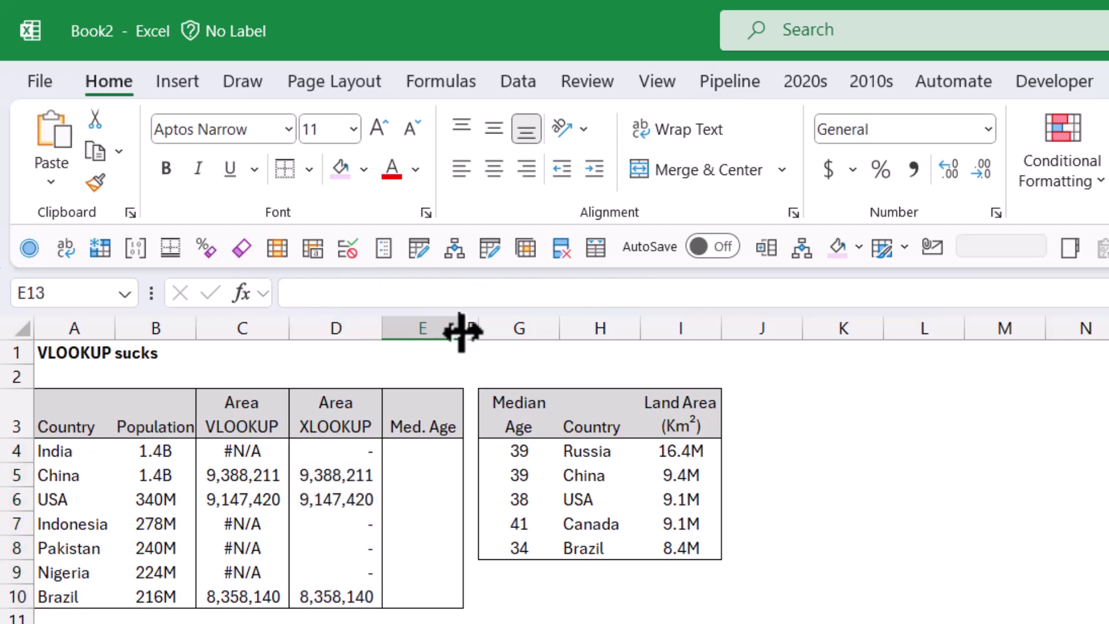
Step: Widen column E and fill E4:E10 with an XLOOKUP of median age from $G$4:$G$8 by country in $H$4:$H$8
drag(462, 329, 523, 339)
click(461, 452)
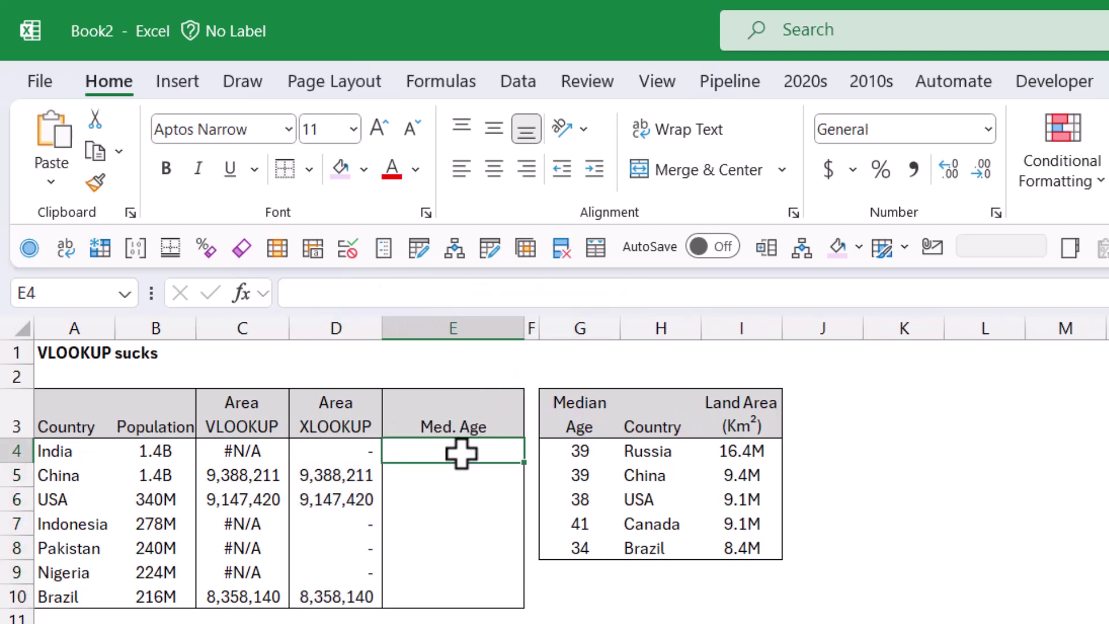
text(=xl)
key(Tab)
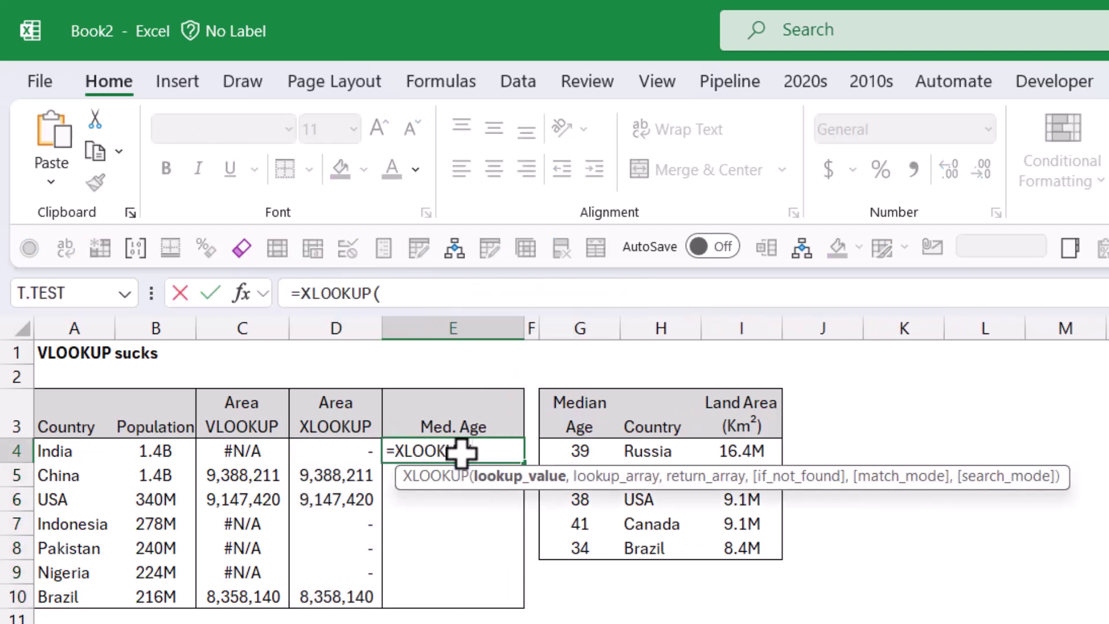
click(63, 456)
drag(410, 506, 210, 609)
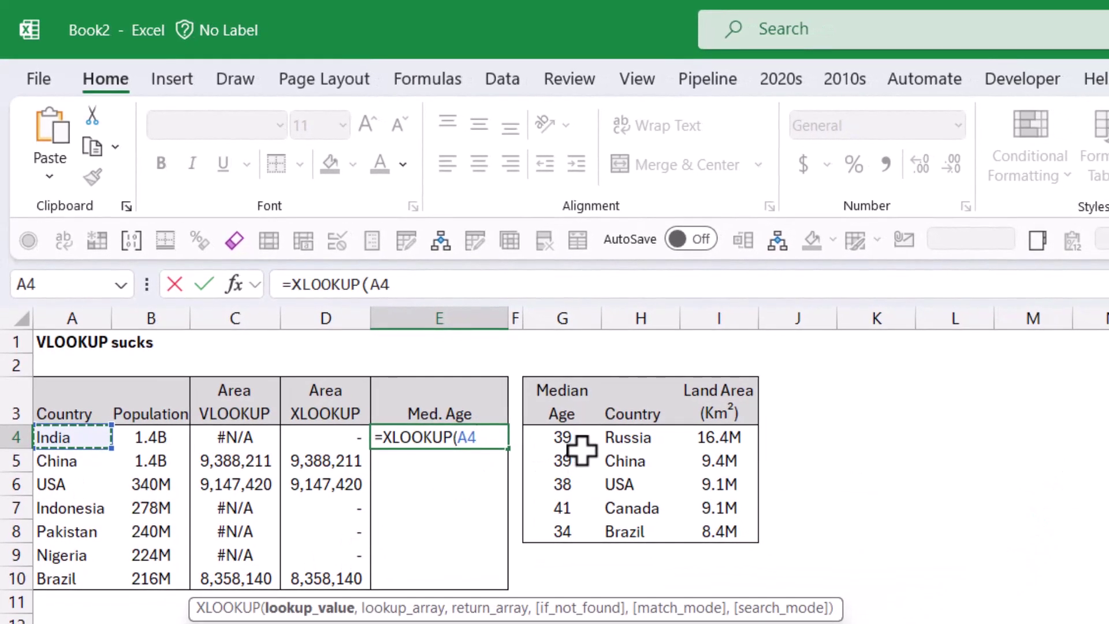
text(,)
drag(626, 443, 634, 527)
key(F4)
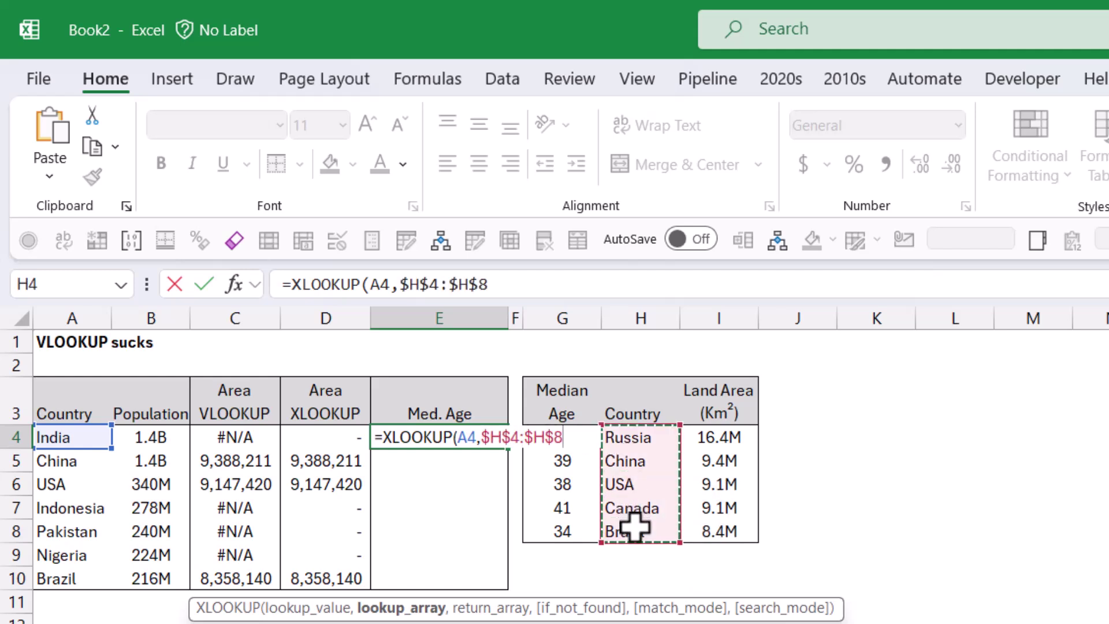
text(,)
drag(570, 527, 584, 436)
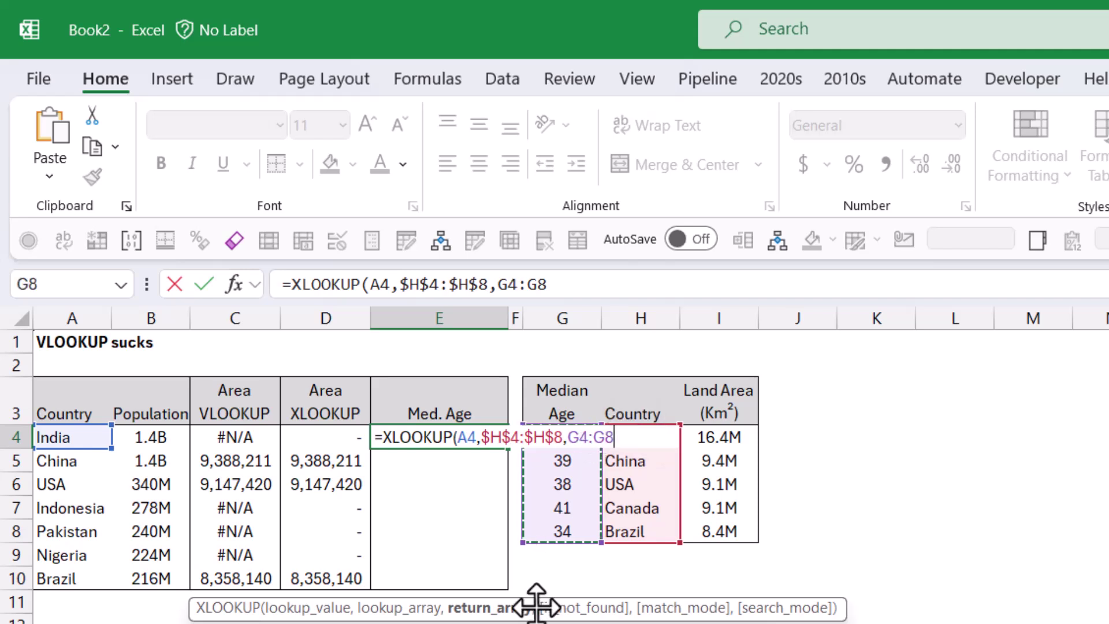
key(F4)
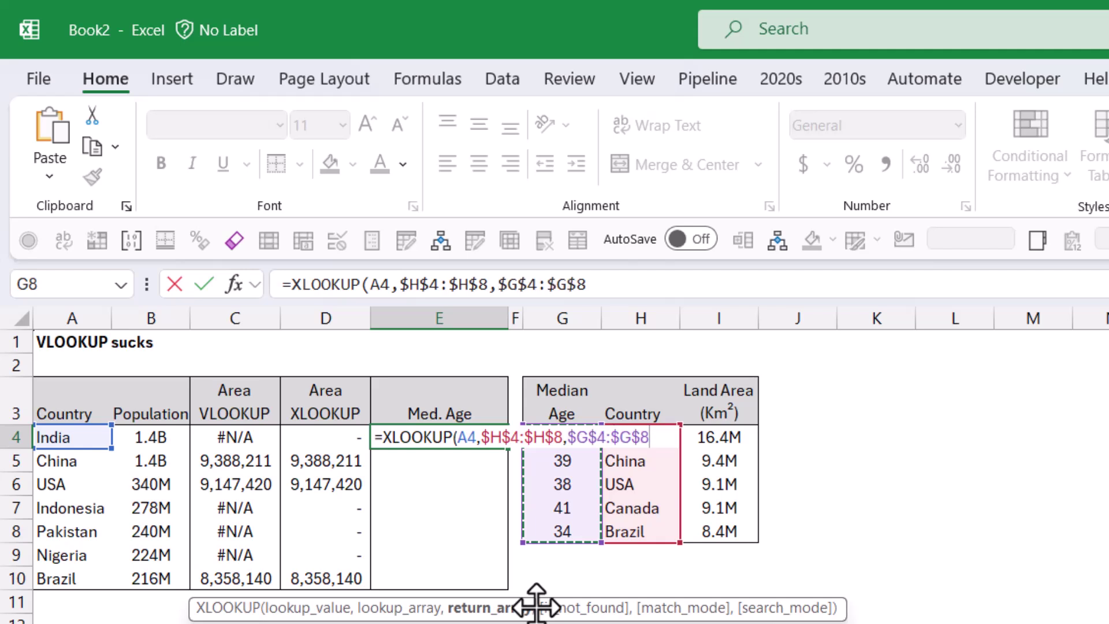
text(,0)
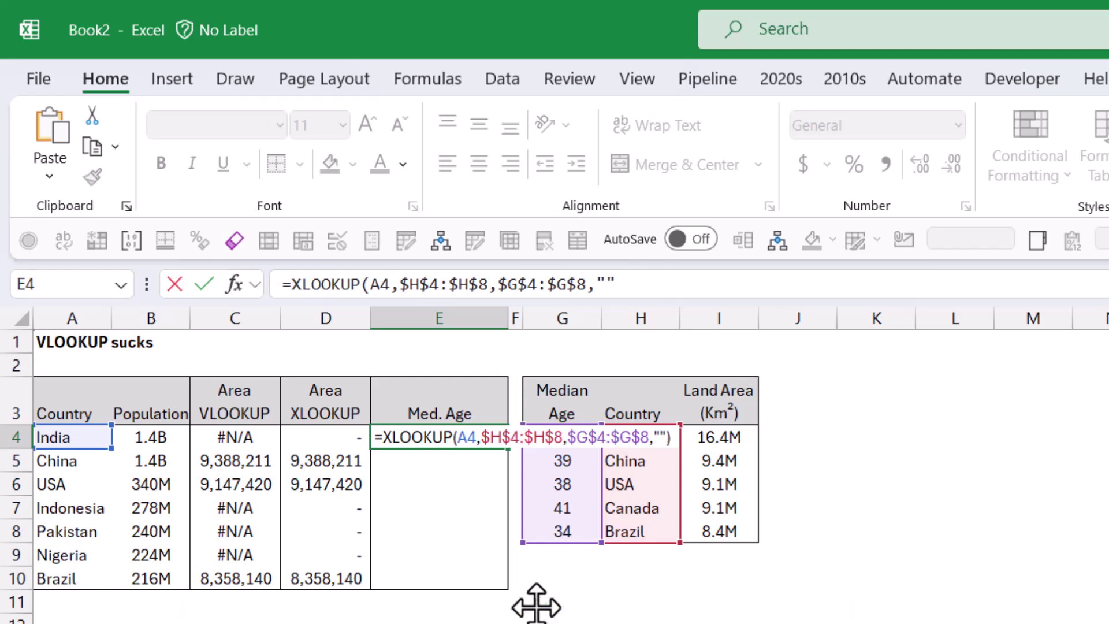
text())
key(ctrl+Return)
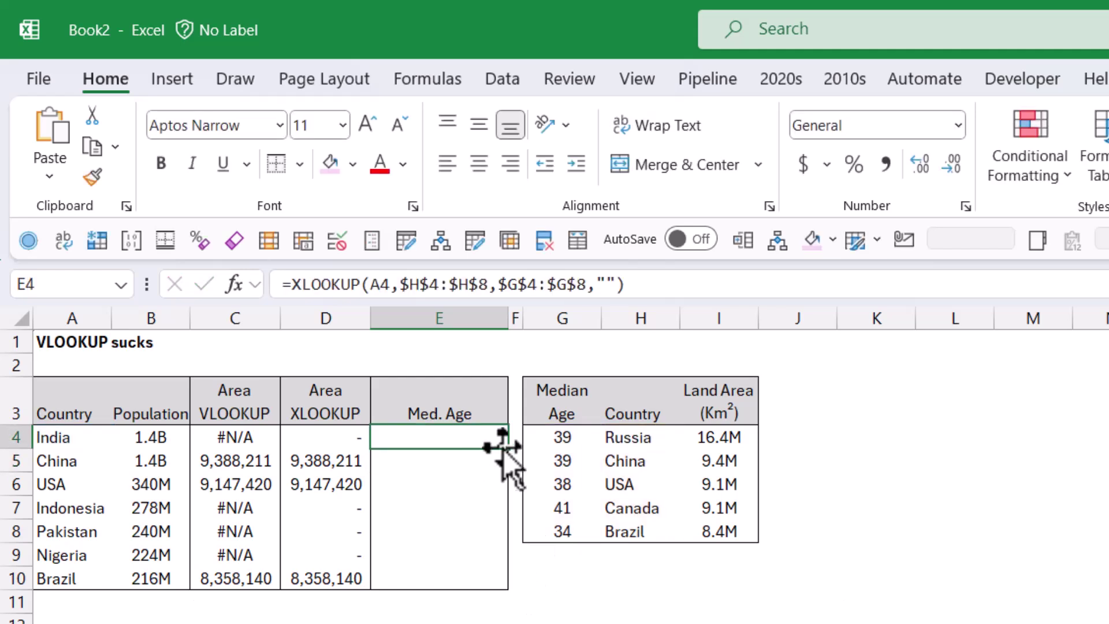
double_click(508, 448)
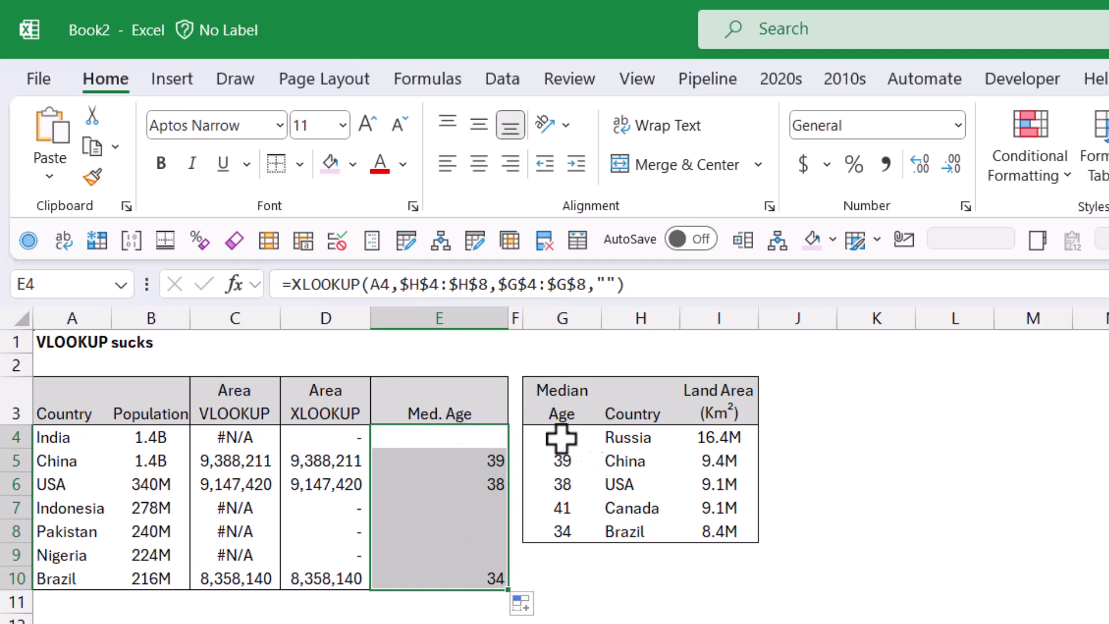
Step: Insert a blank column before Land Area, compare the broken Area lookup columns, and go to the next sheet
click(699, 306)
right_click(717, 312)
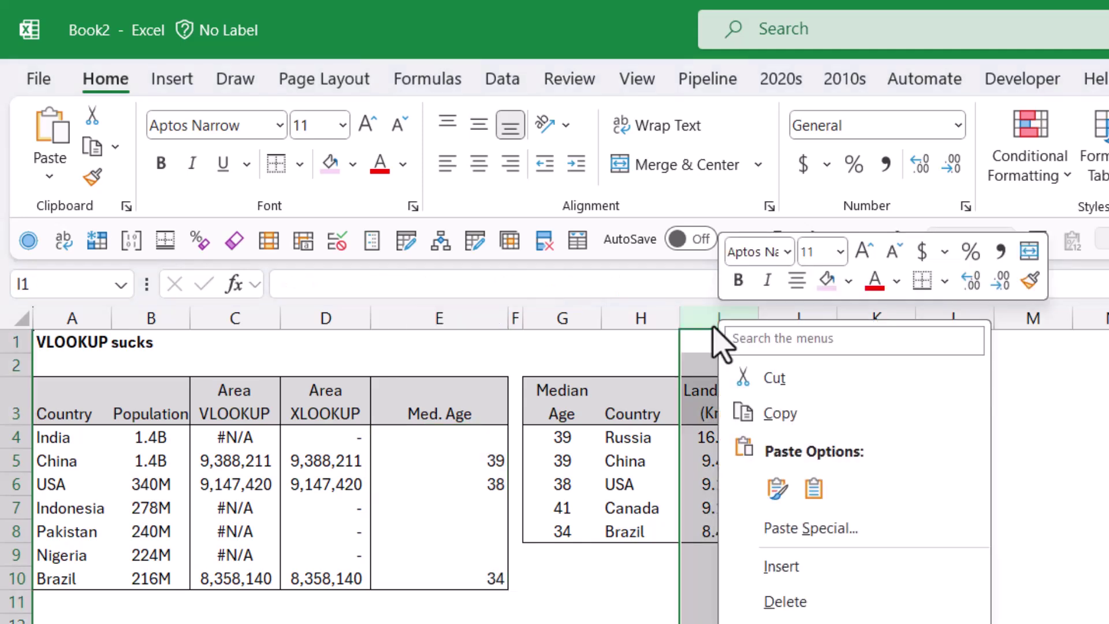
click(814, 568)
drag(230, 416, 242, 572)
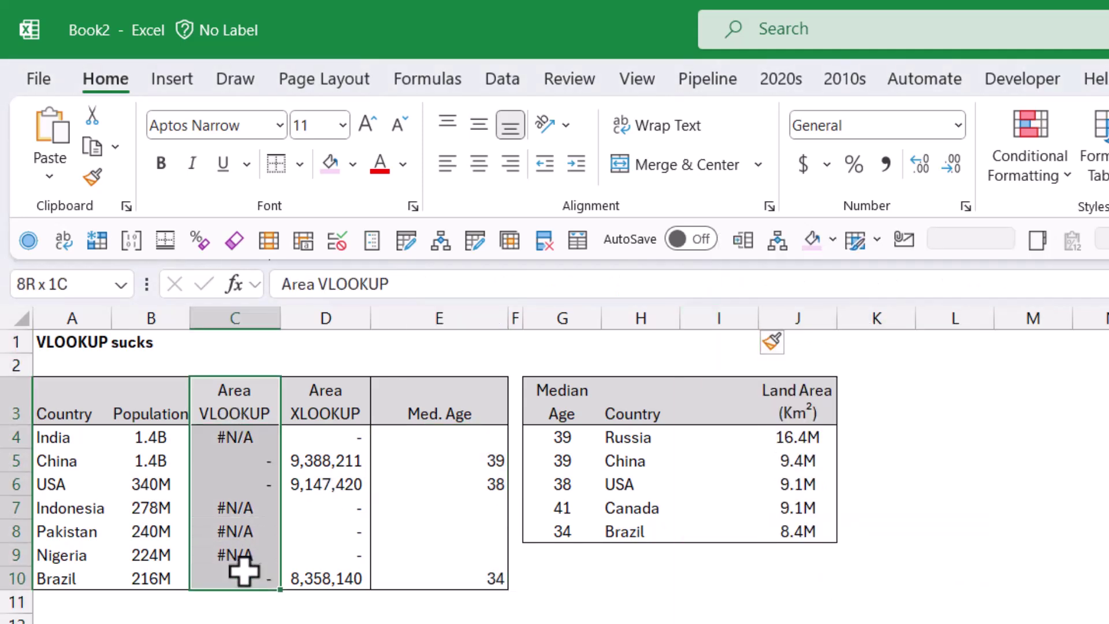
drag(324, 438, 324, 594)
click(326, 622)
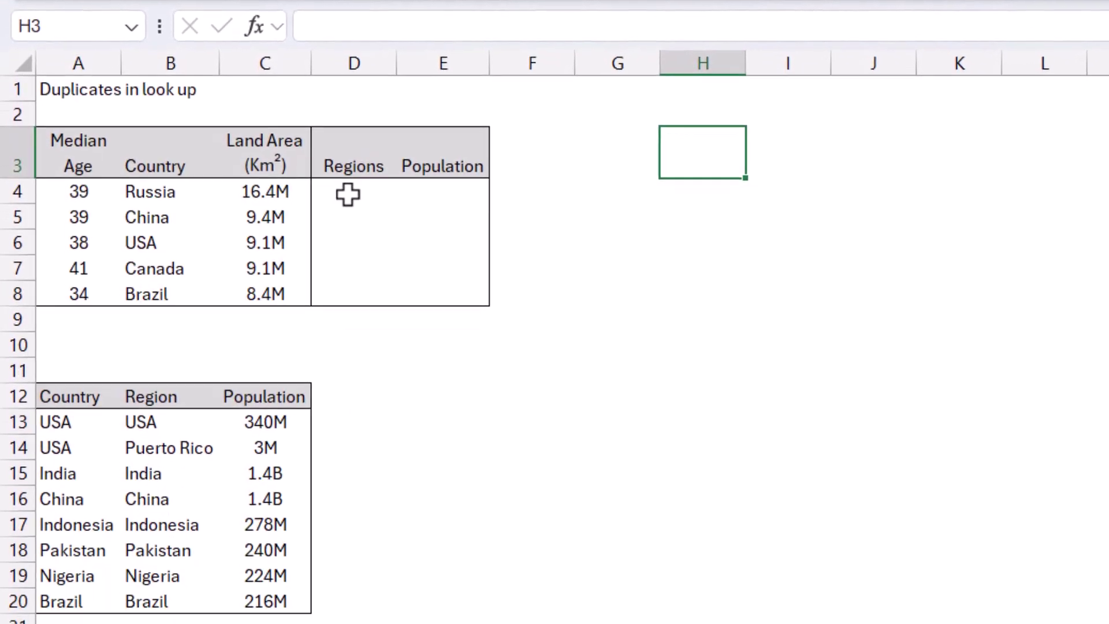
click(326, 429)
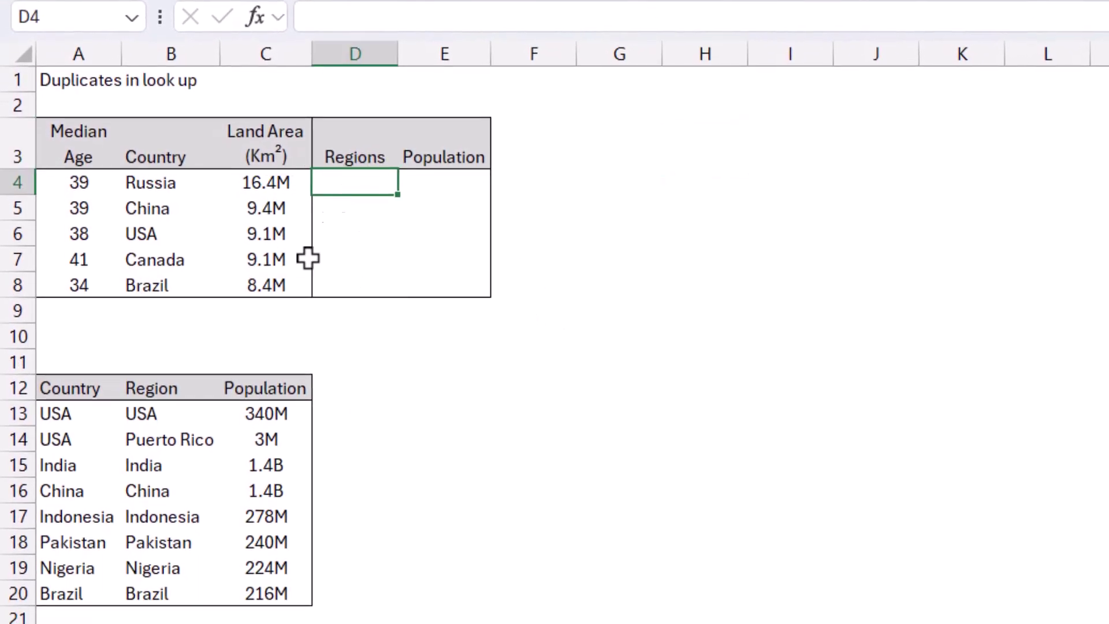
drag(67, 413, 63, 441)
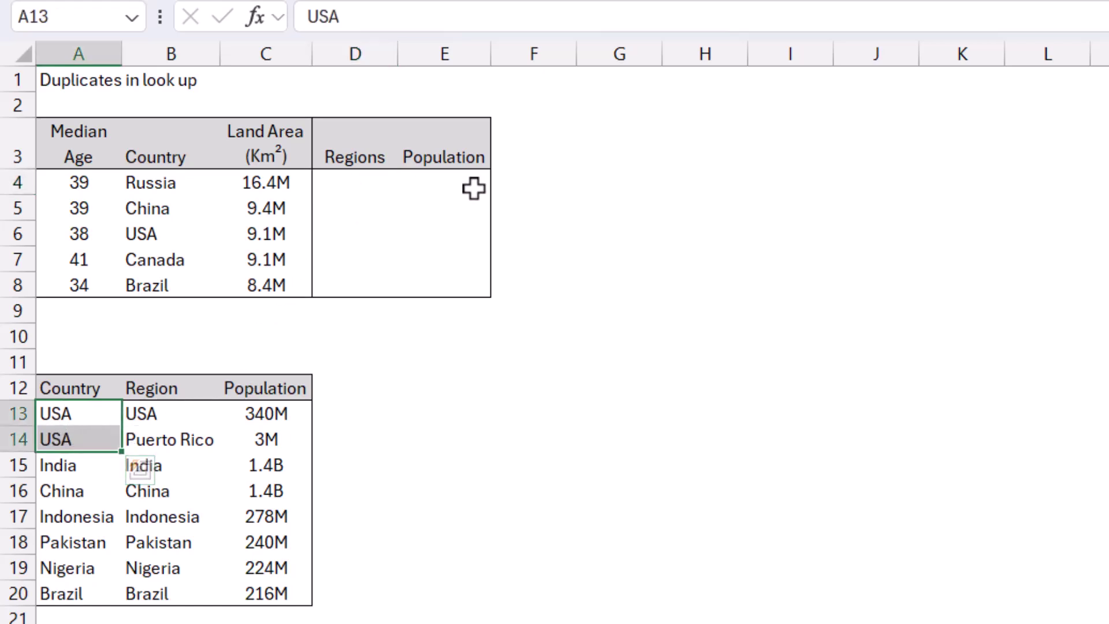
click(442, 182)
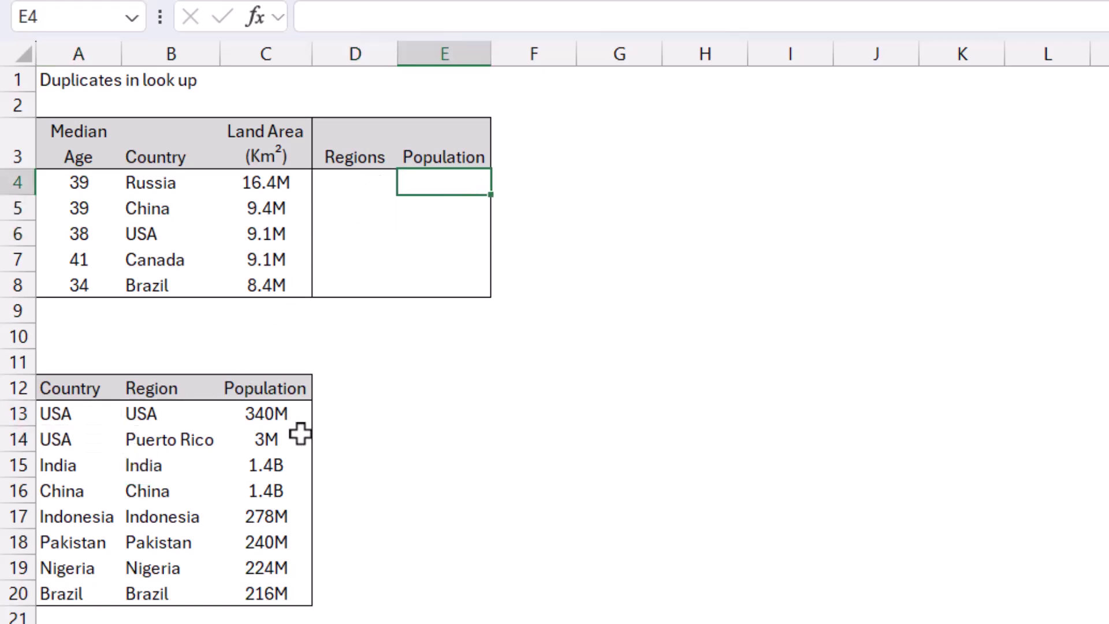
drag(298, 411, 277, 437)
click(353, 184)
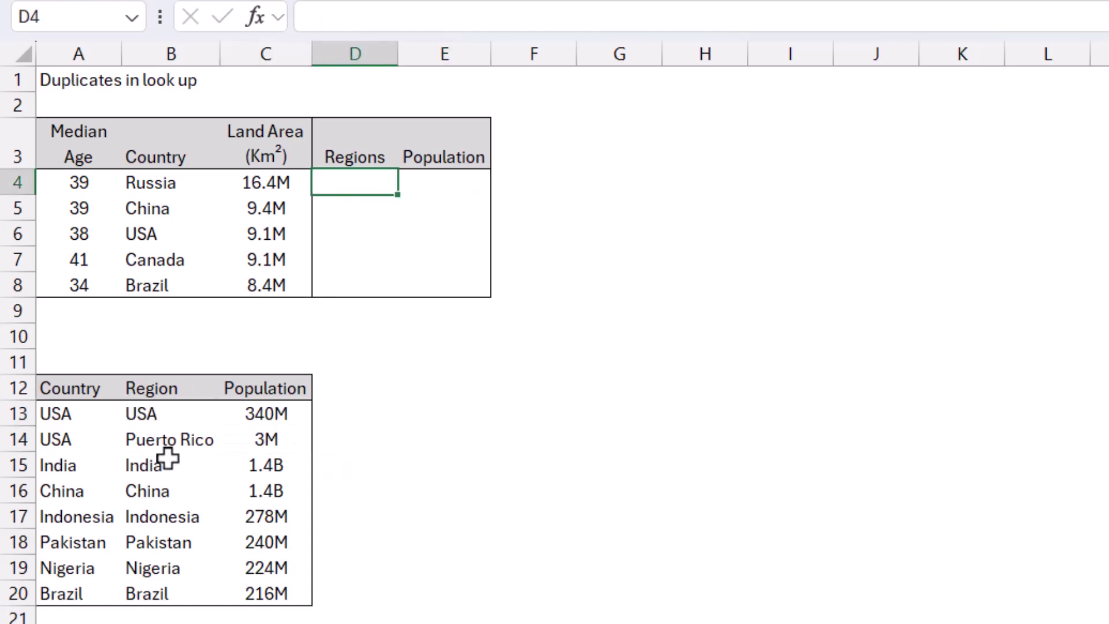
click(63, 462)
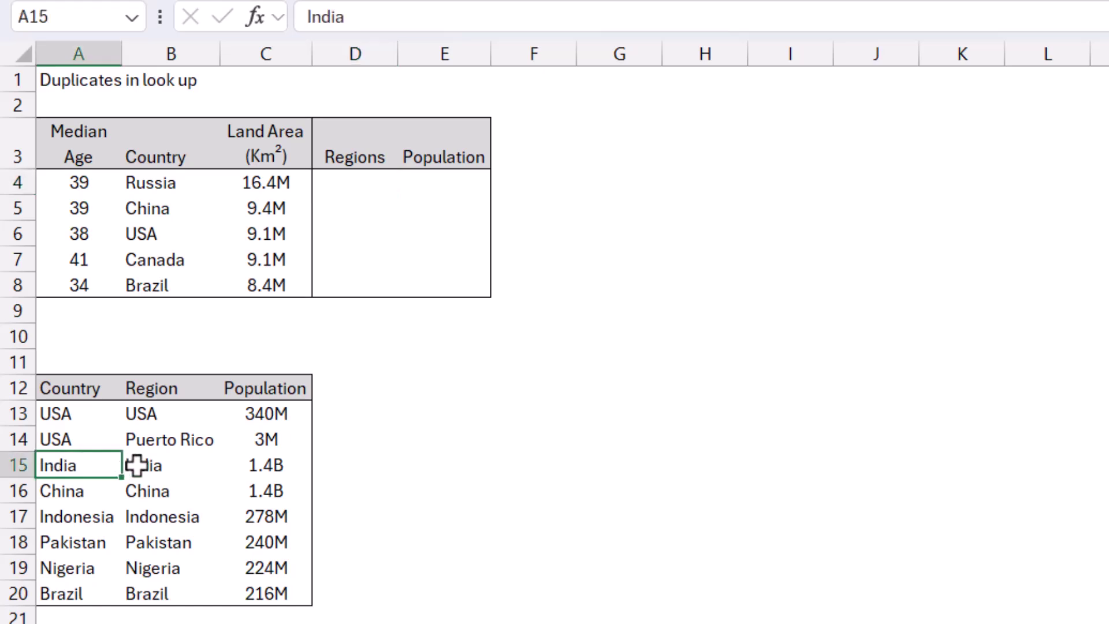
shift+click(136, 465)
drag(86, 488, 156, 488)
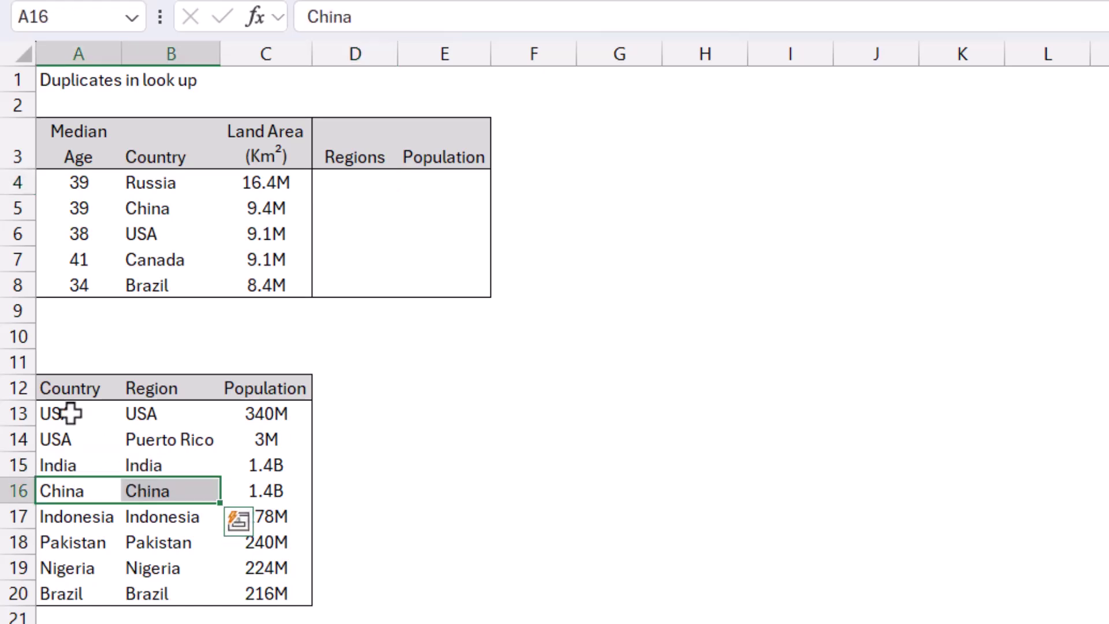
drag(70, 412, 70, 442)
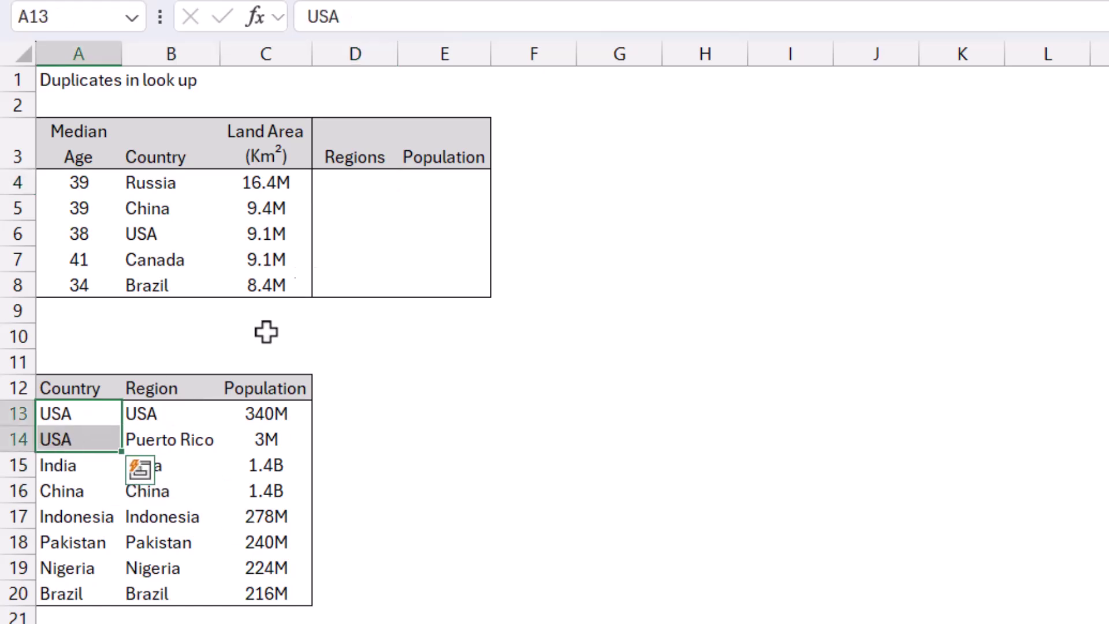
Step: Start a TEXTJOIN in D4 with ignore-empty set to TRUE and a nested IF
click(339, 186)
text(=)
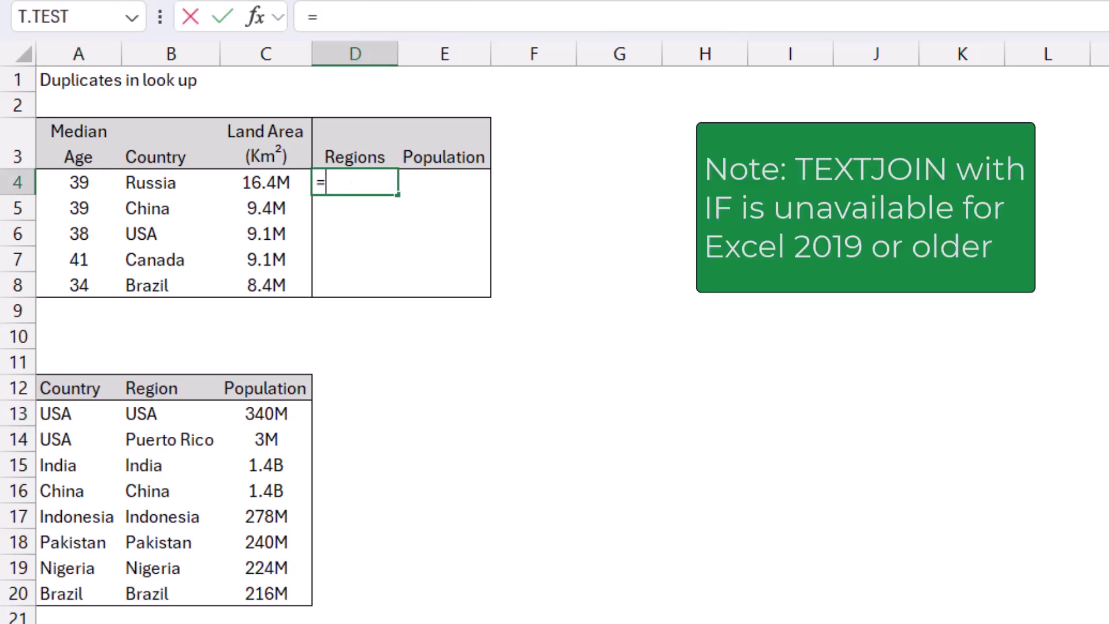
text(textj)
key(Tab)
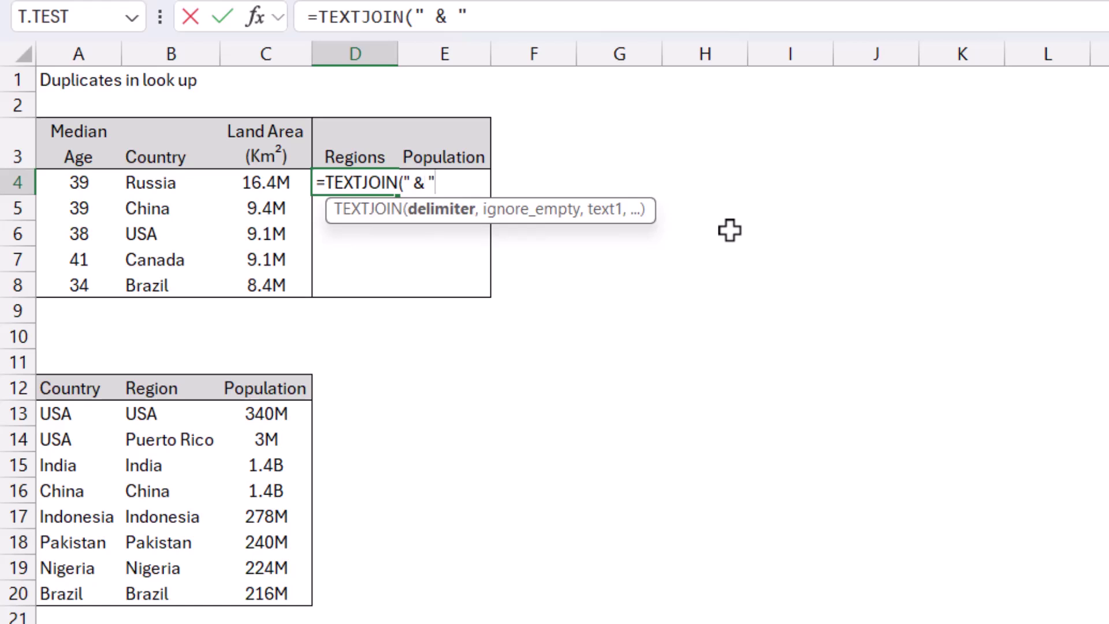
text(,)
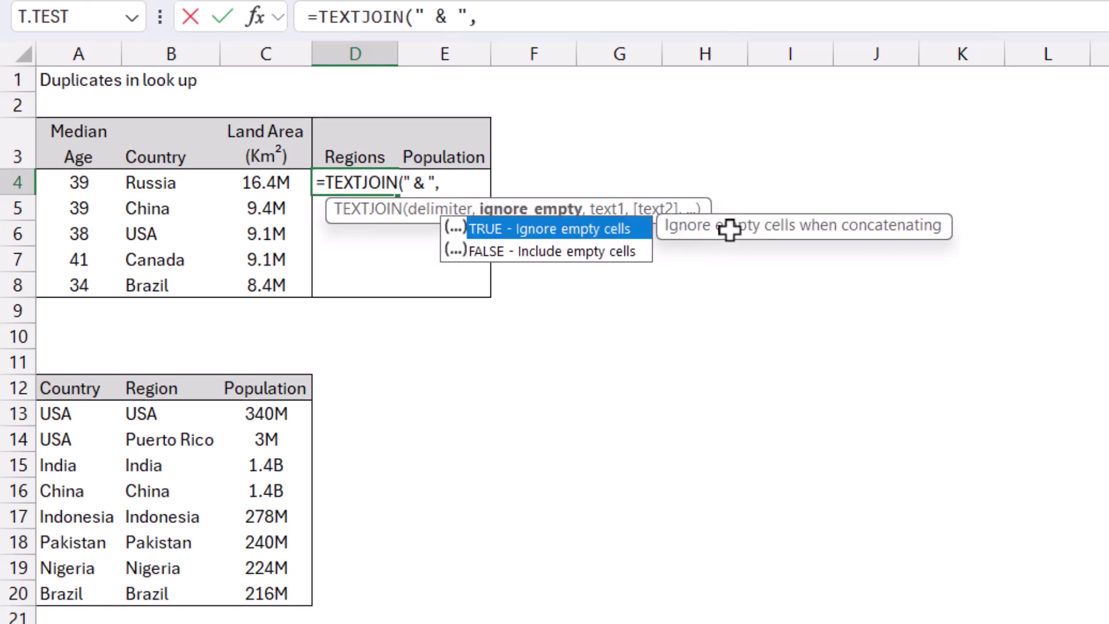
double_click(594, 229)
text(,)
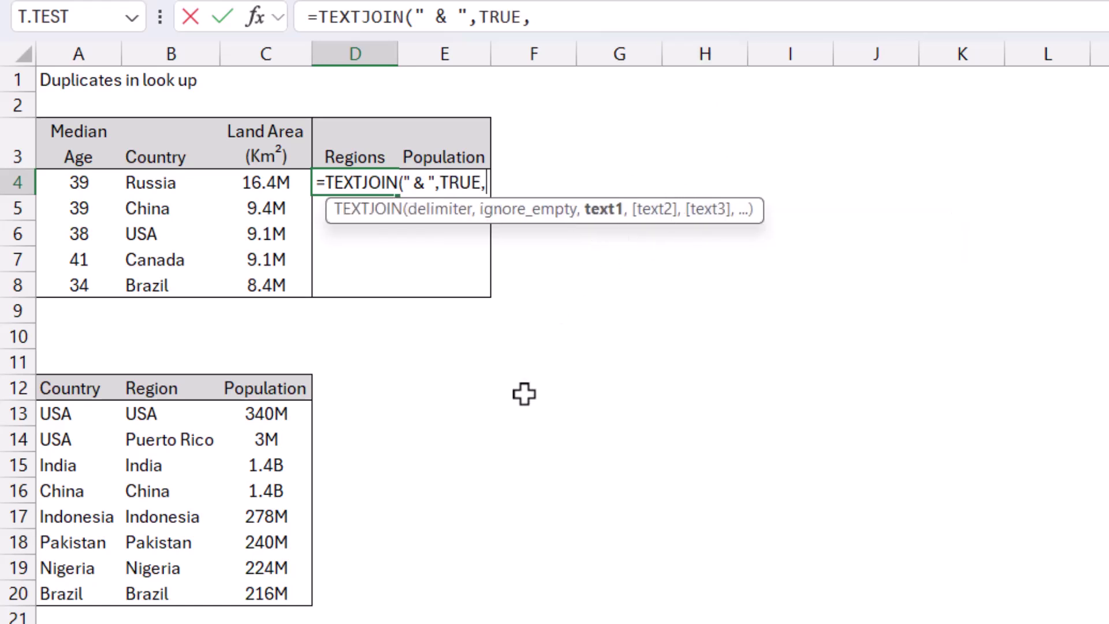
text(if)
key(Tab)
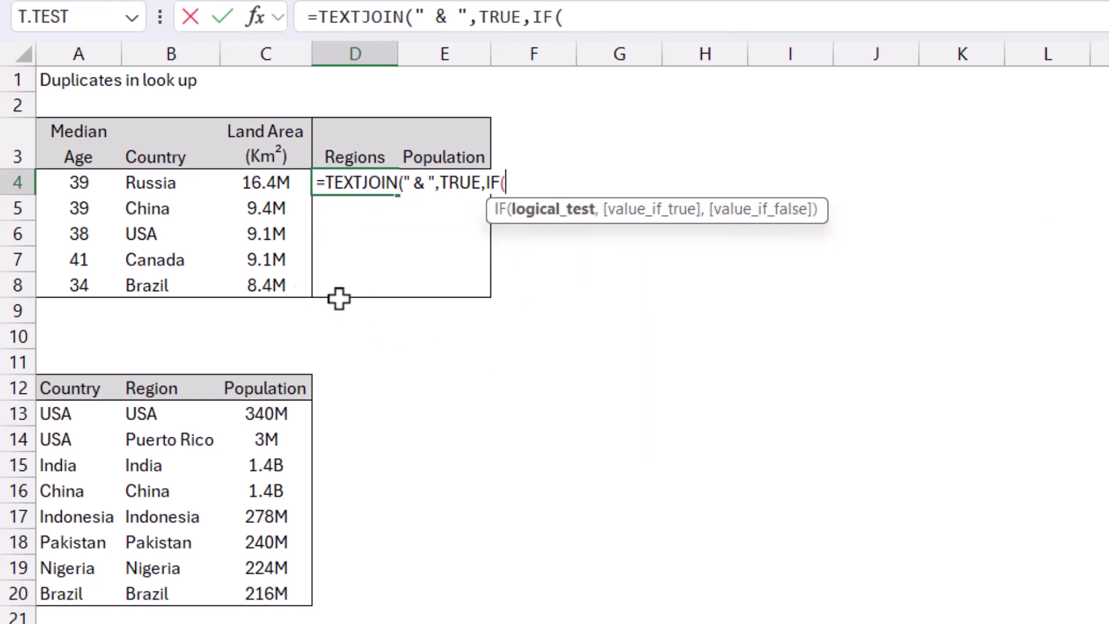
Step: Complete IF(B4=$A$13:$A$20,$B$13:$B$20,"") and fill the formula down to D8
click(156, 183)
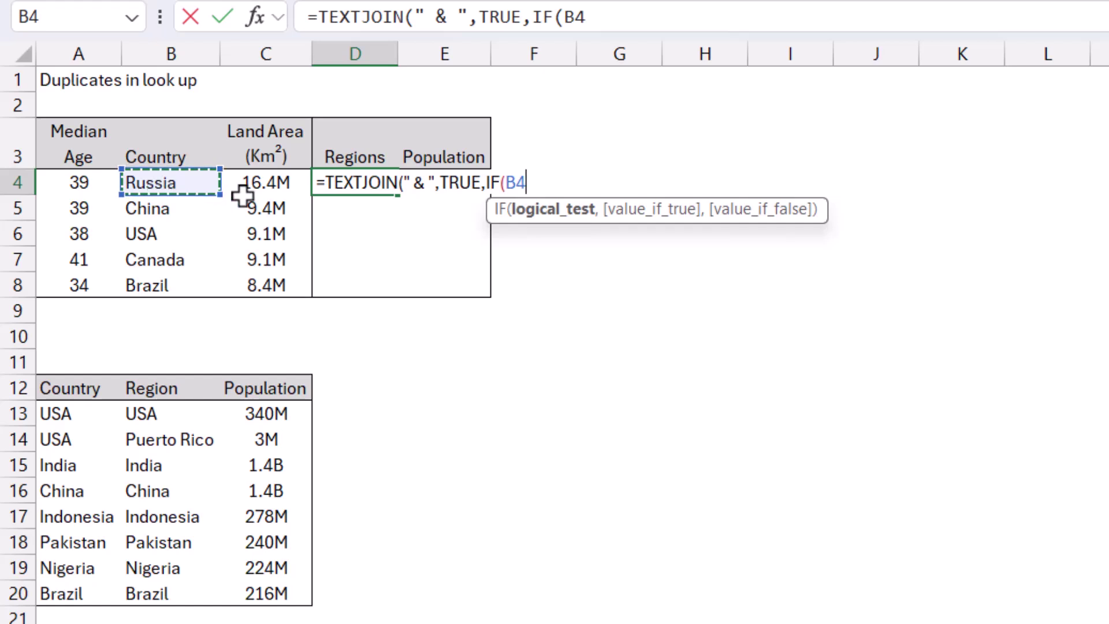
text(=)
click(86, 414)
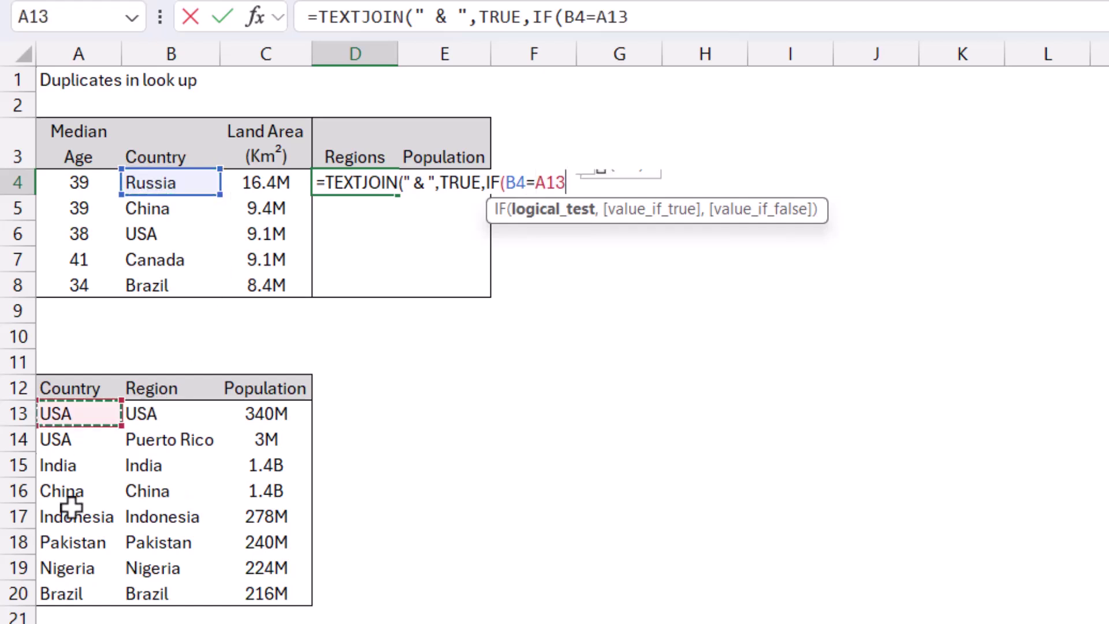
drag(70, 507, 69, 574)
key(F4)
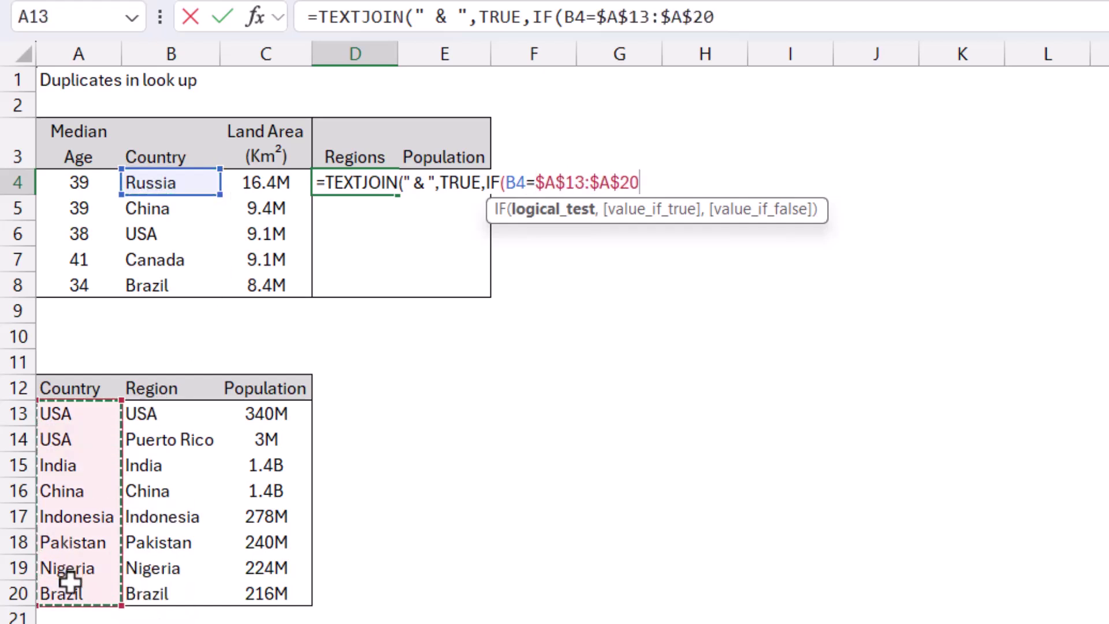
text(,)
drag(153, 414, 171, 597)
key(F4)
text(,)
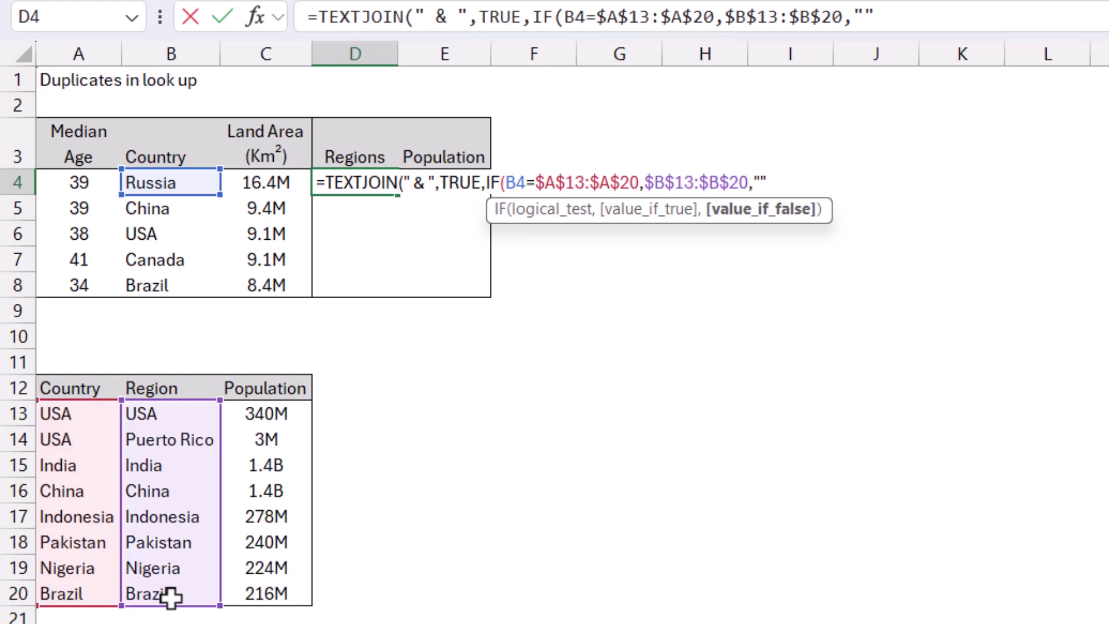
text(""))
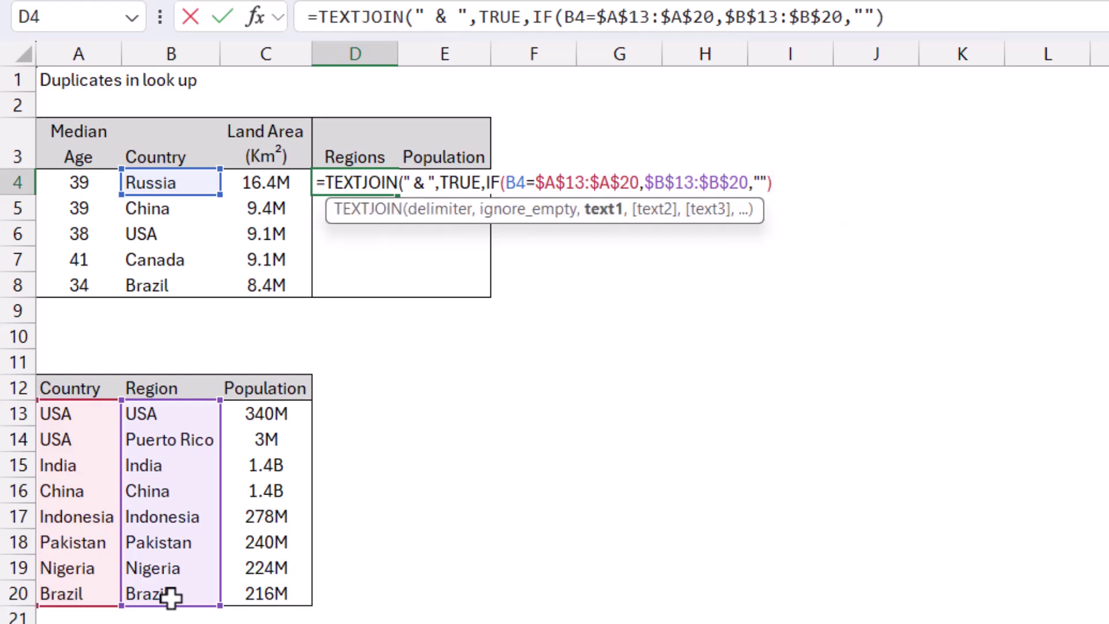
text())
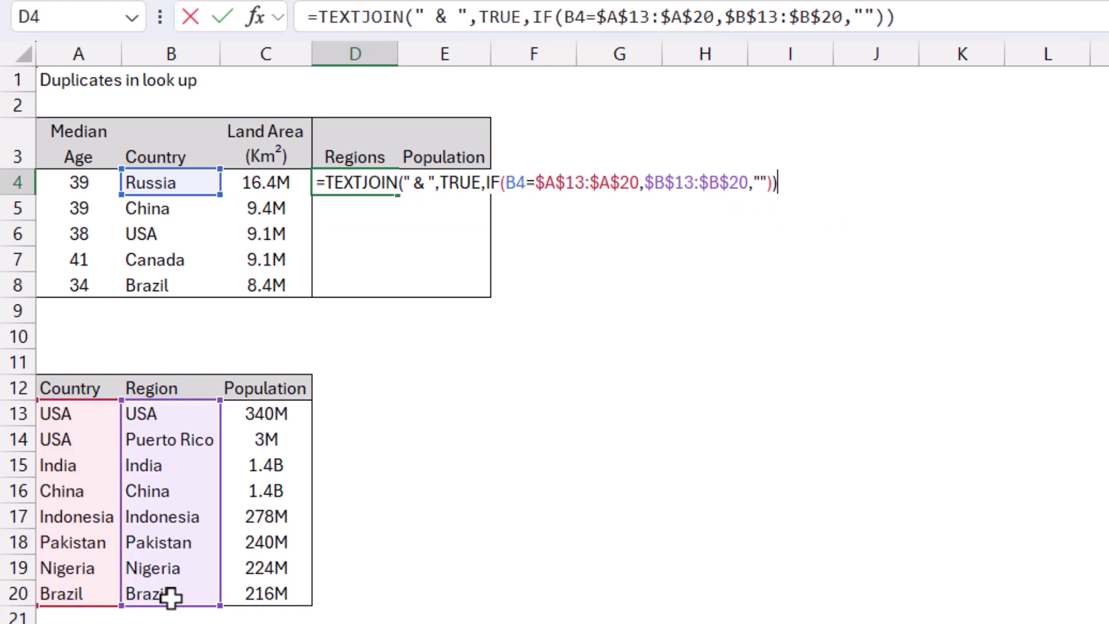
key(Return)
click(355, 183)
drag(398, 195, 396, 295)
Step: Enter =SUMIFS($C$13:$C$20,$A$13:$A$20,B4) in E4
click(428, 181)
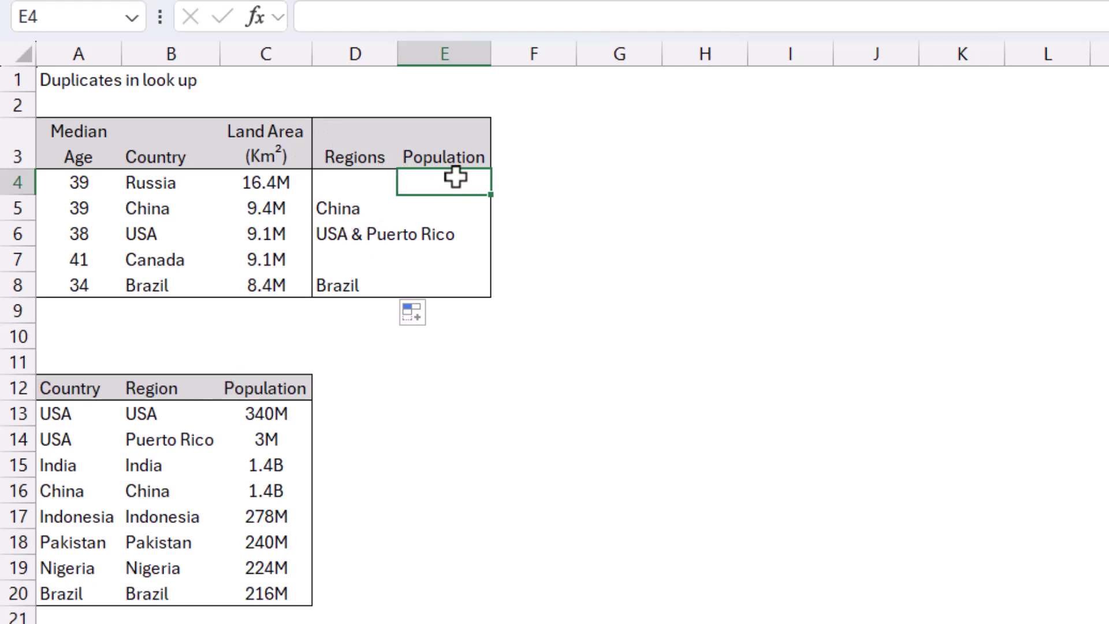
text(=sumifs()
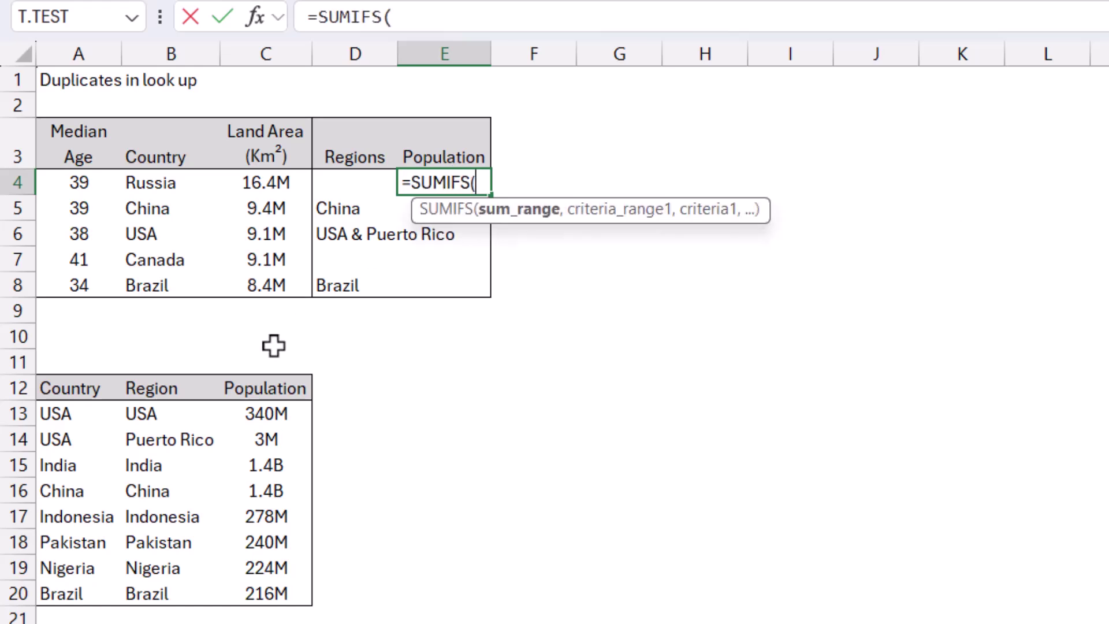
drag(272, 413, 267, 598)
key(F4)
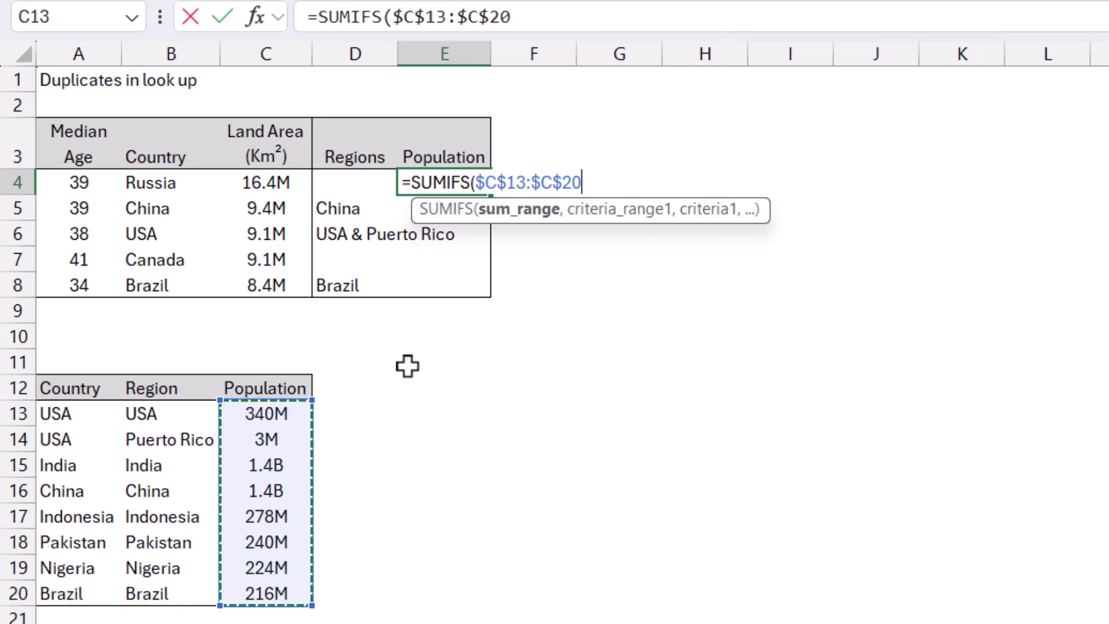
text(,)
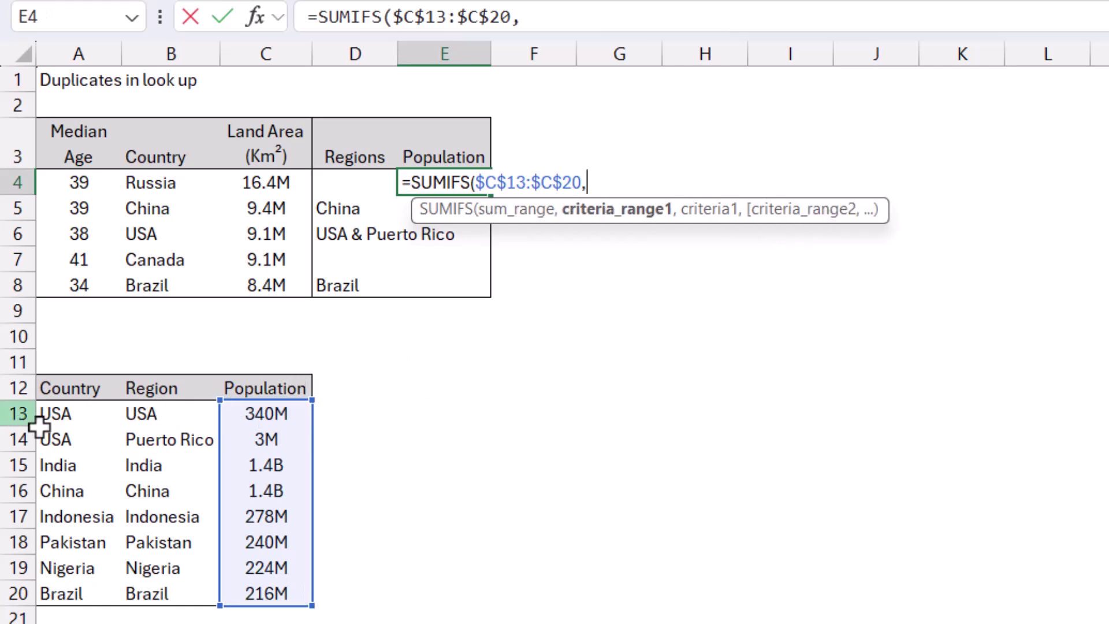
drag(70, 420, 78, 589)
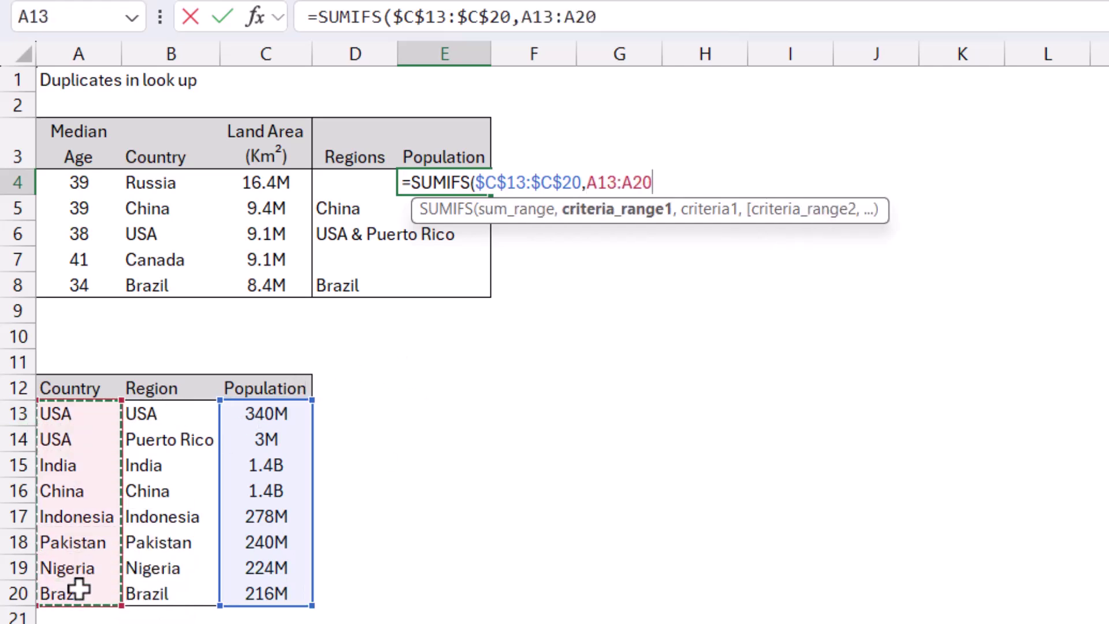
key(F4)
text(,)
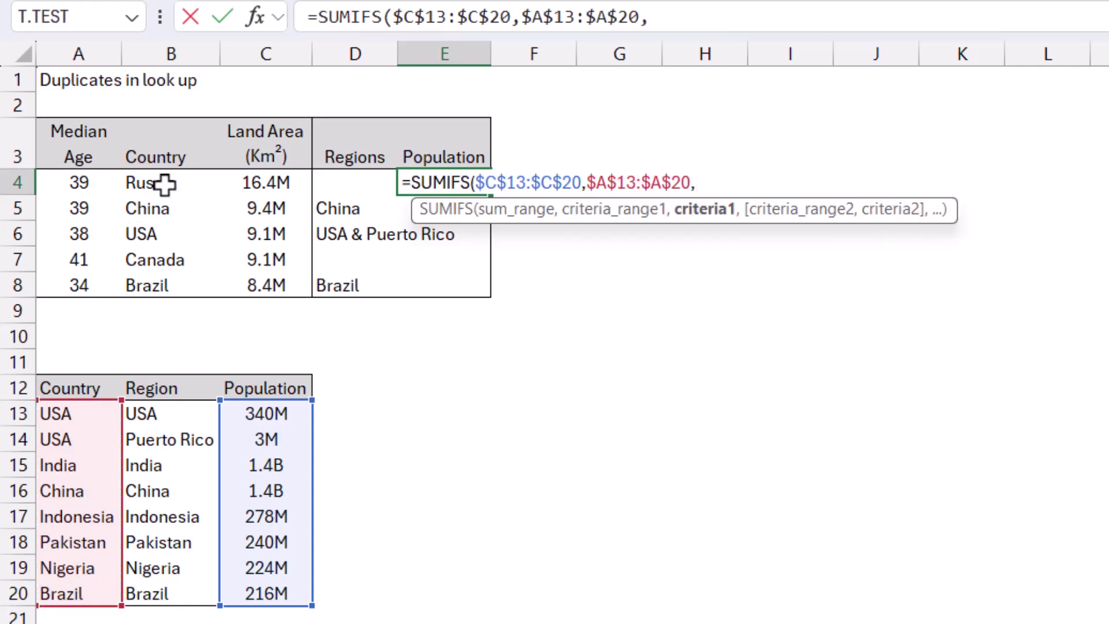
click(165, 184)
text())
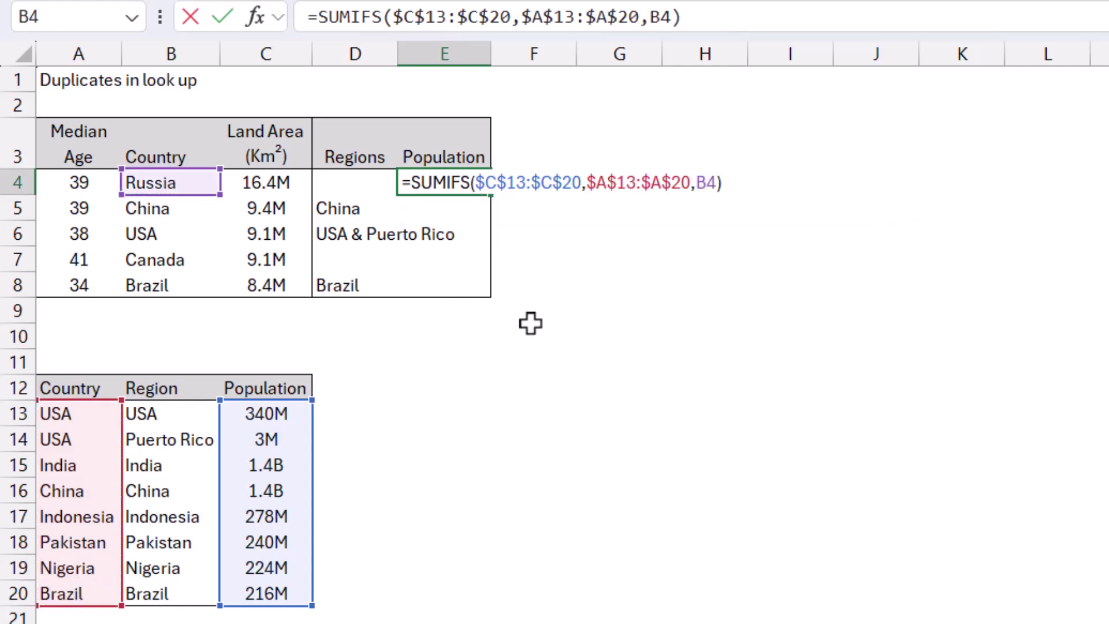
key(Return)
Step: Fill the population totals down to E8 and widen columns E and D
key(Up)
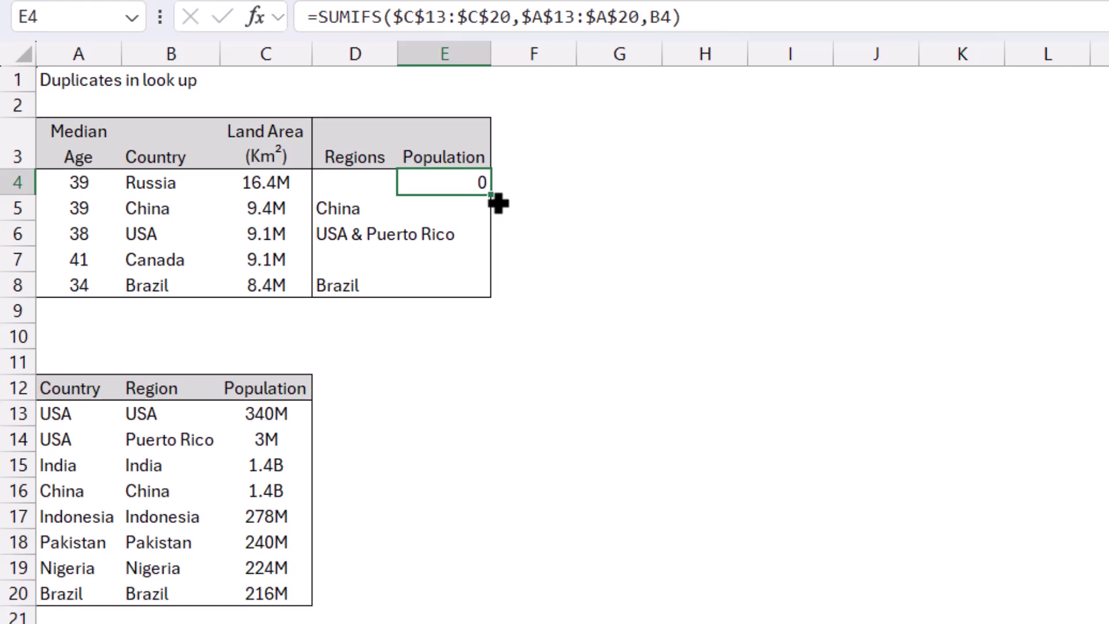
drag(491, 195, 484, 293)
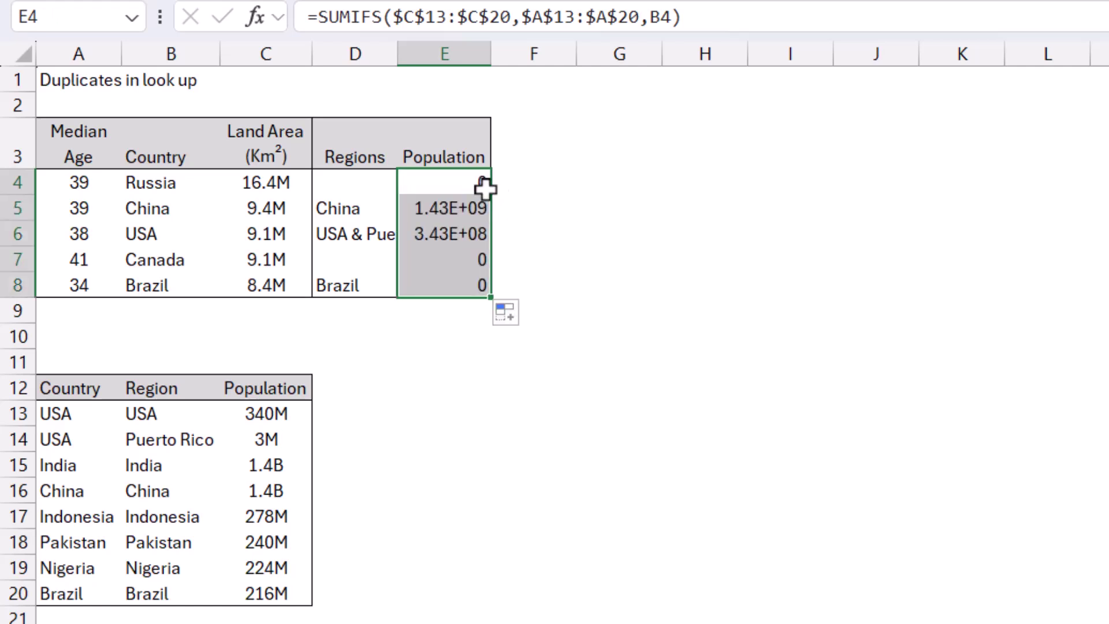
drag(491, 54, 549, 70)
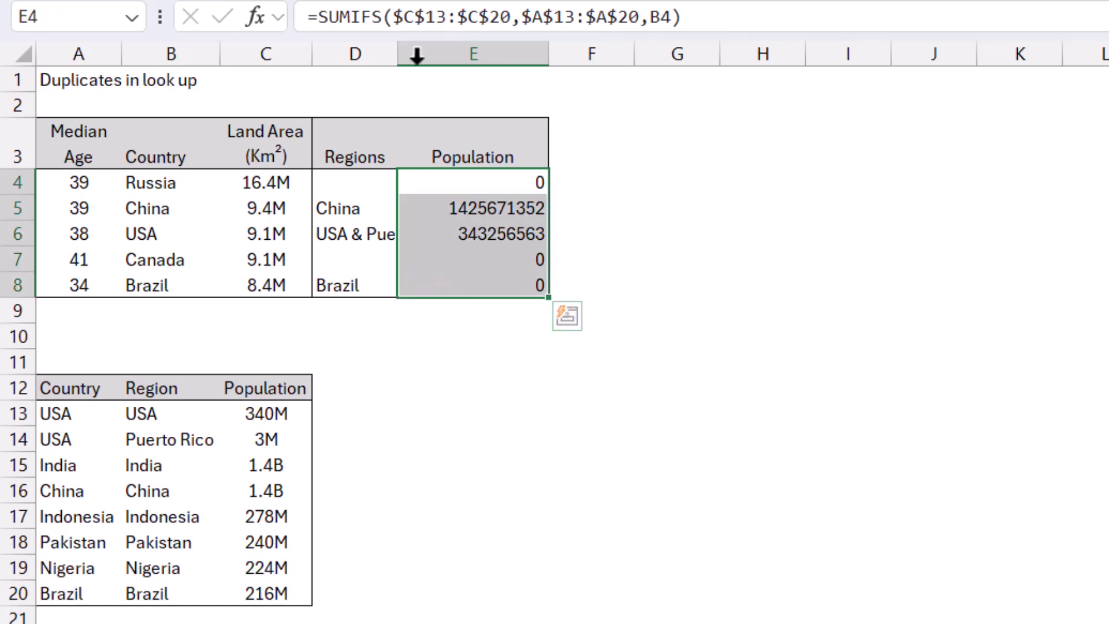
drag(398, 52, 465, 62)
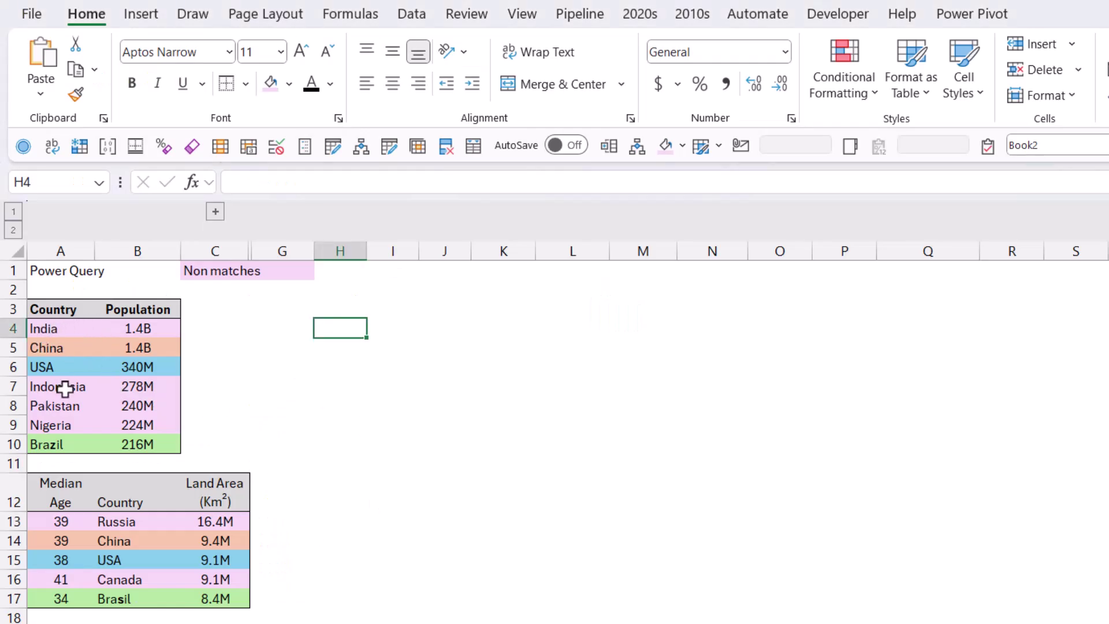
drag(67, 389, 69, 425)
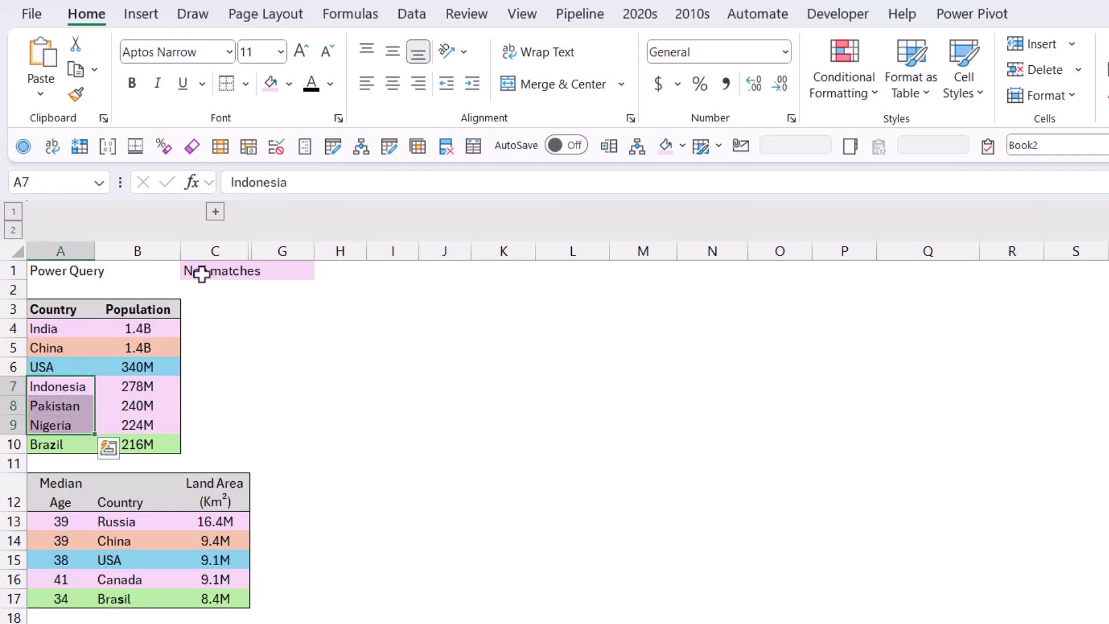
click(213, 267)
drag(255, 335, 244, 350)
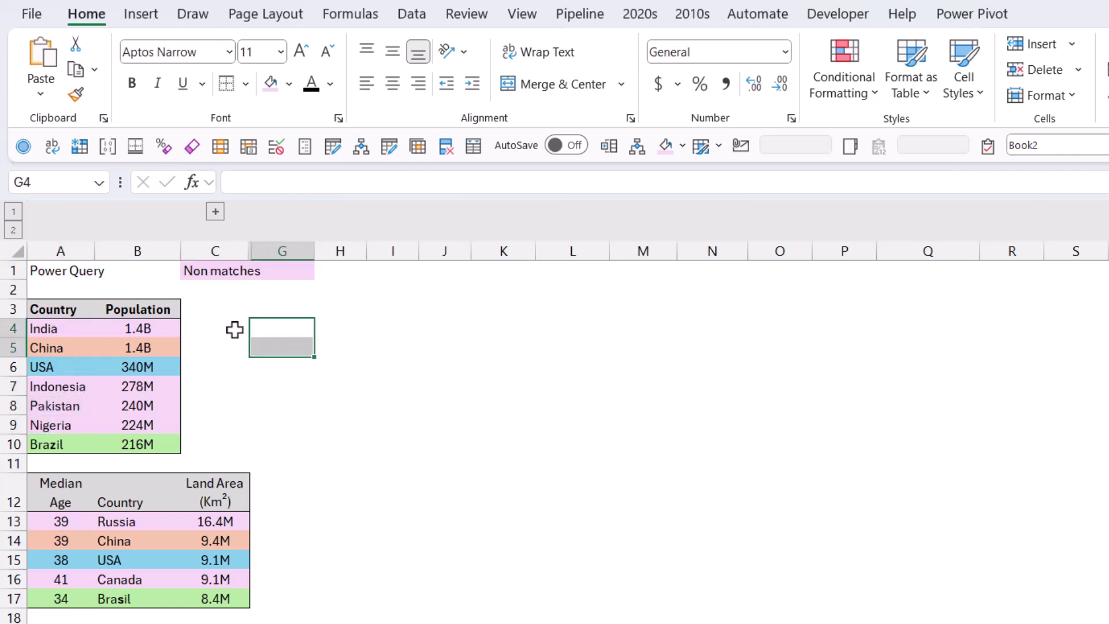
click(235, 329)
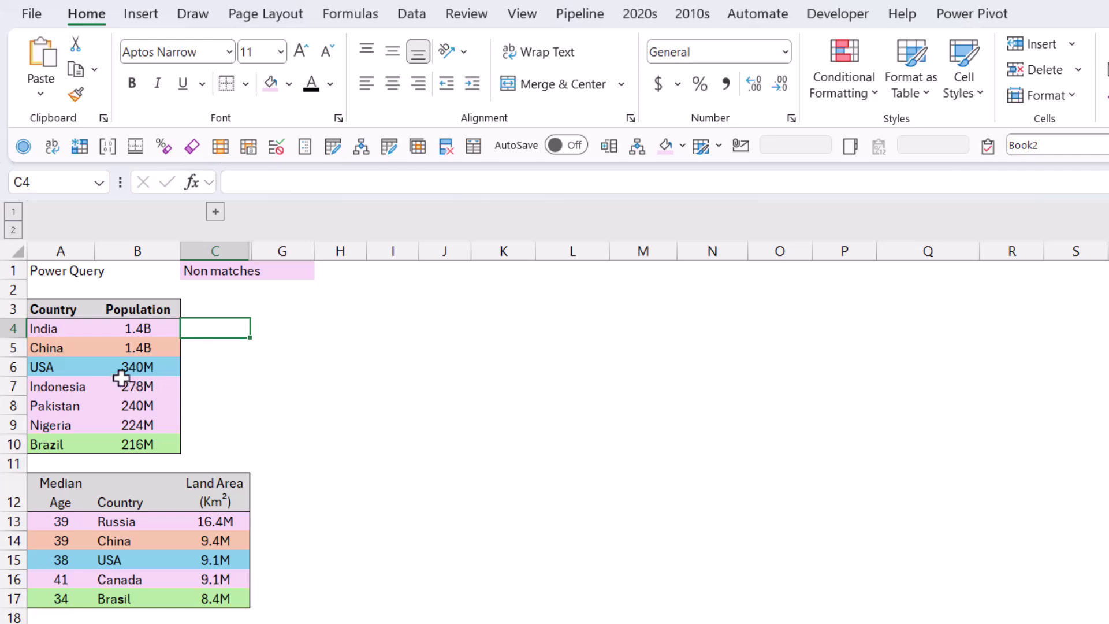
drag(47, 352, 140, 361)
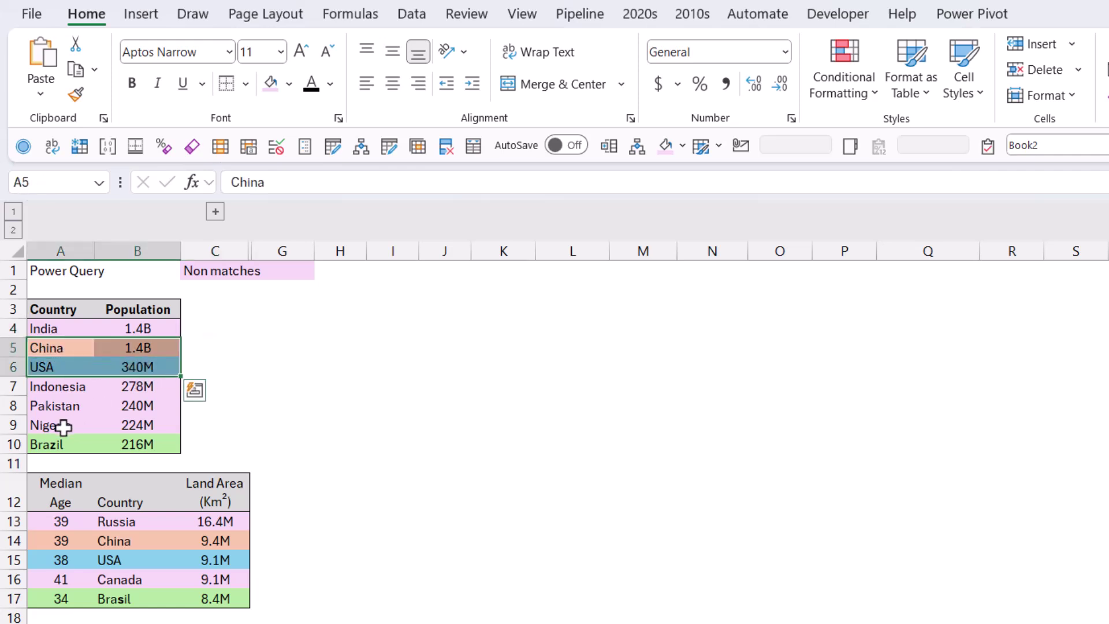
drag(45, 442, 140, 443)
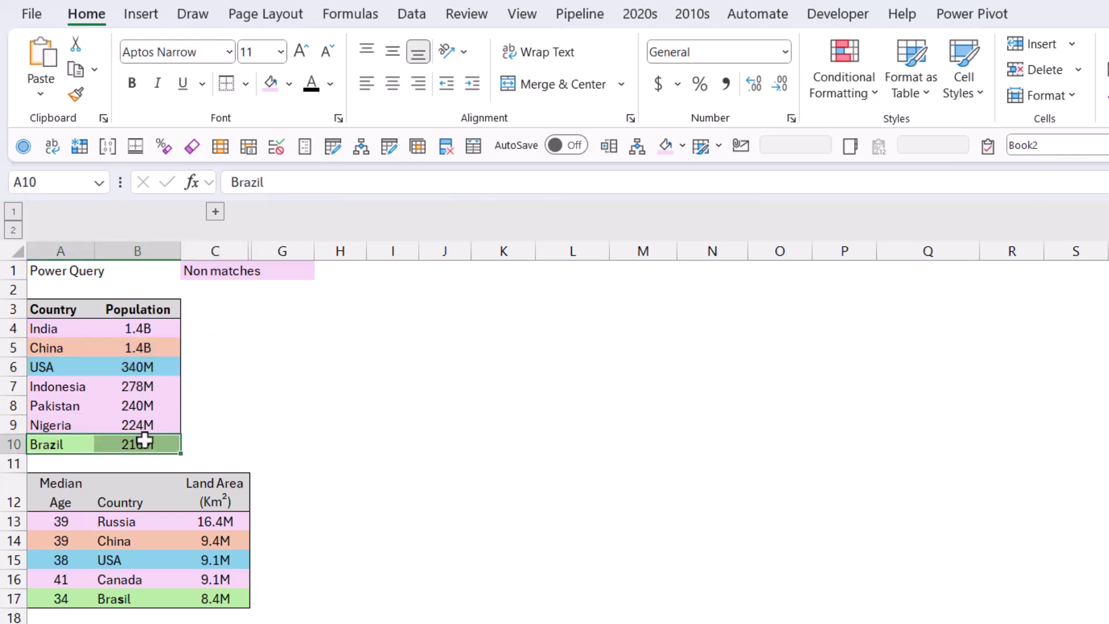
drag(50, 329, 54, 442)
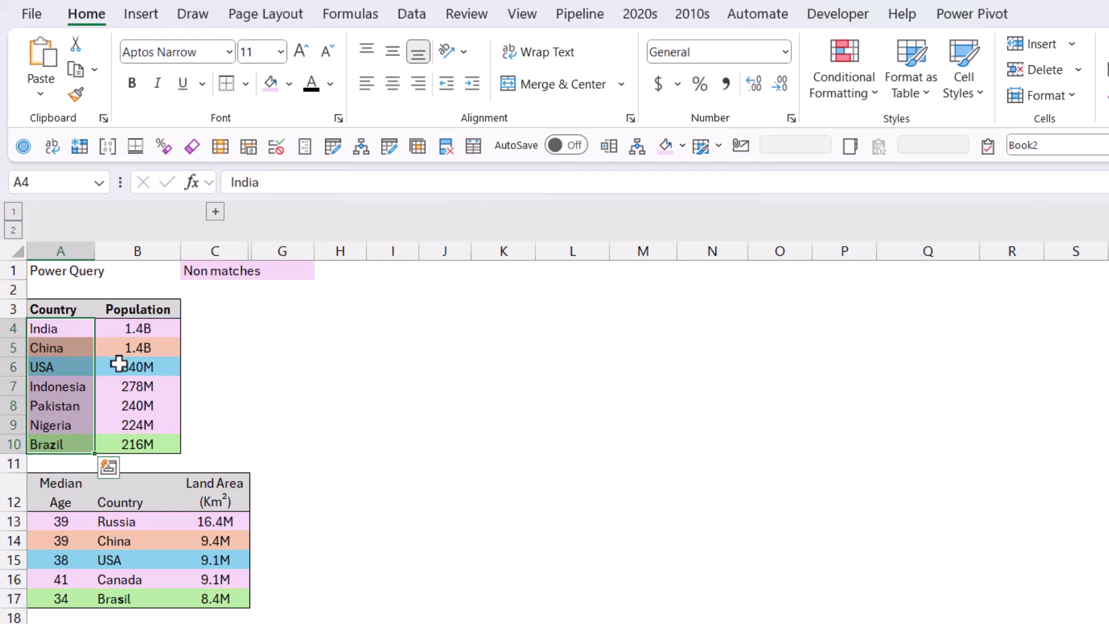
click(133, 400)
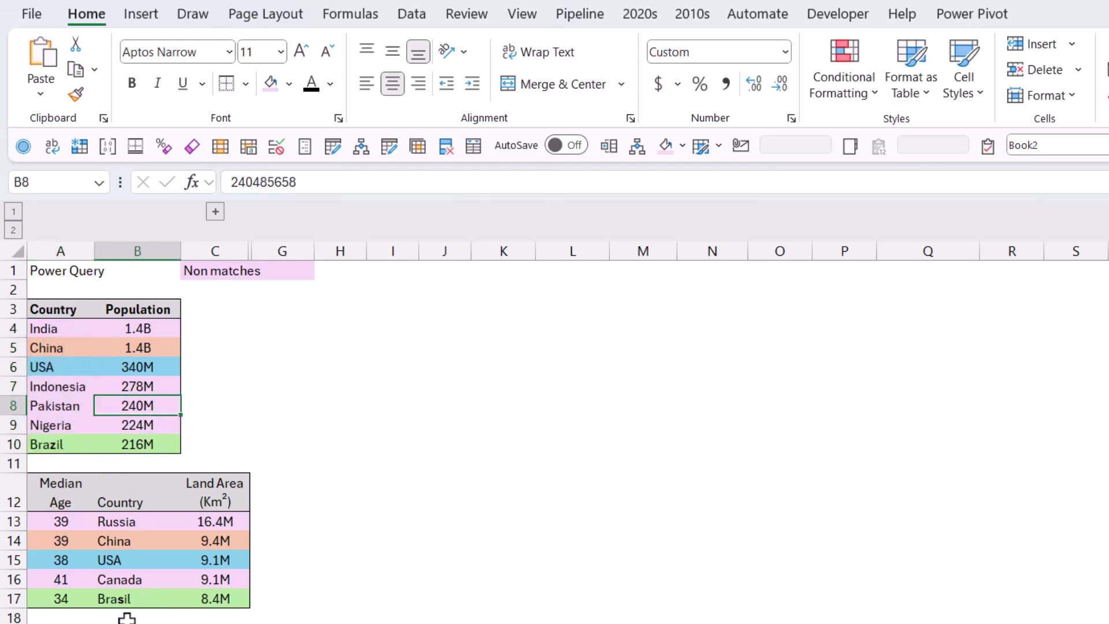
click(37, 446)
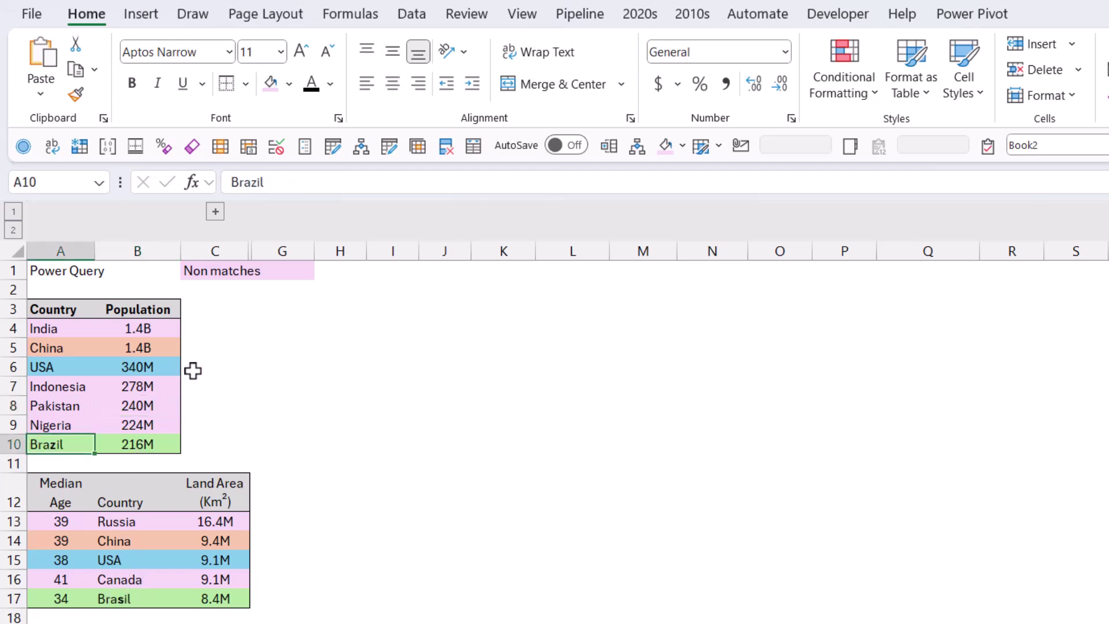
click(62, 312)
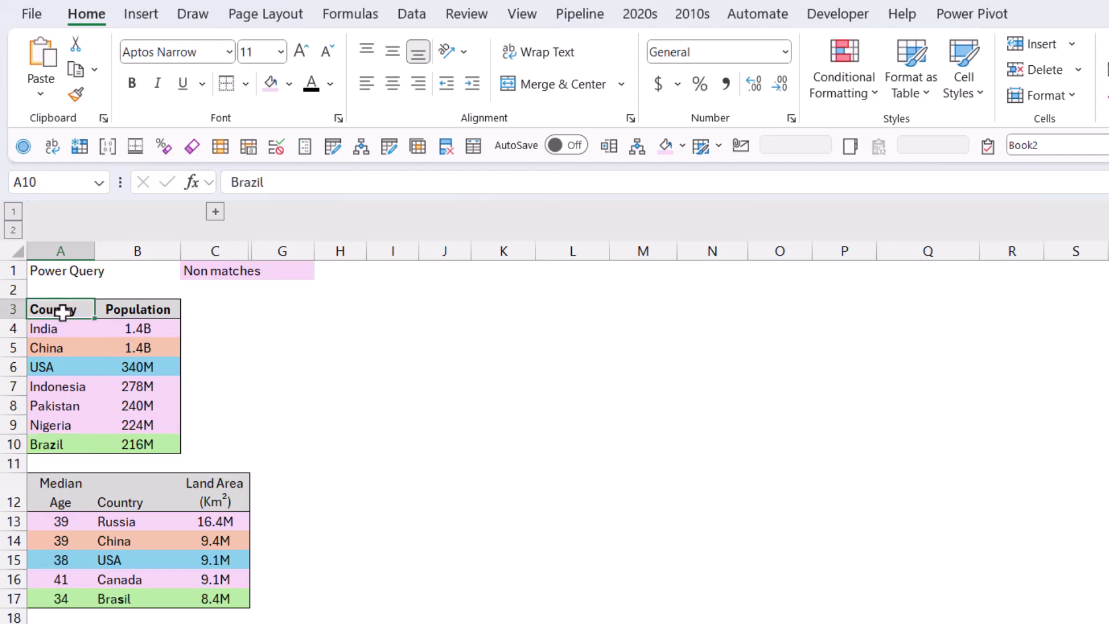
drag(62, 312, 149, 439)
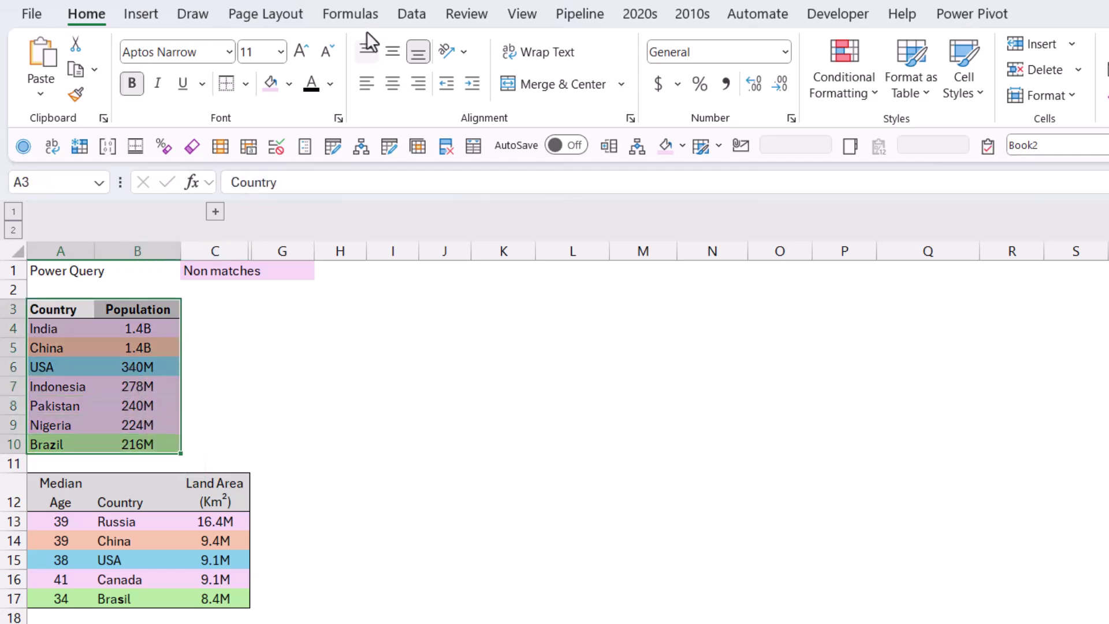
Step: Load the selected range into Power Query and rename the Table2 query to Populations
click(409, 14)
click(119, 98)
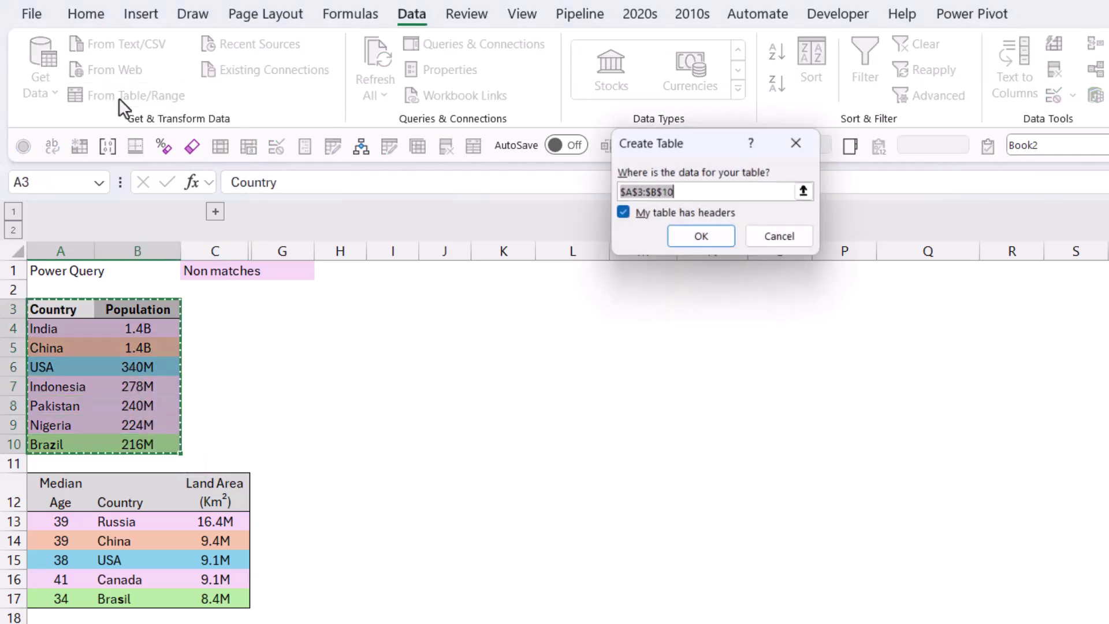
drag(660, 148, 254, 325)
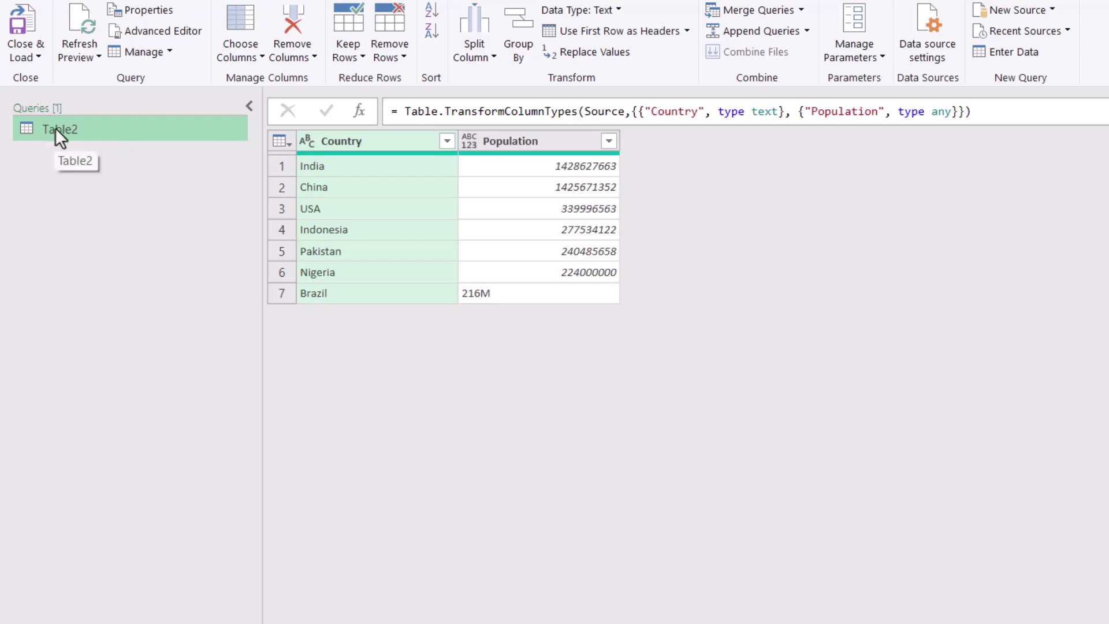
right_click(56, 127)
click(134, 206)
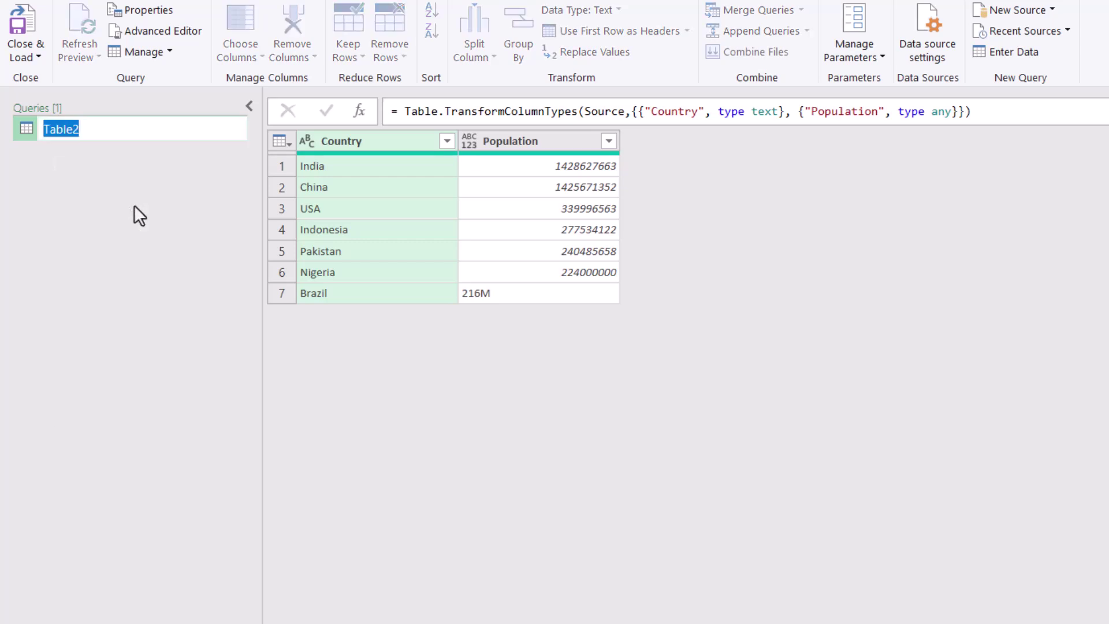
text(Populations)
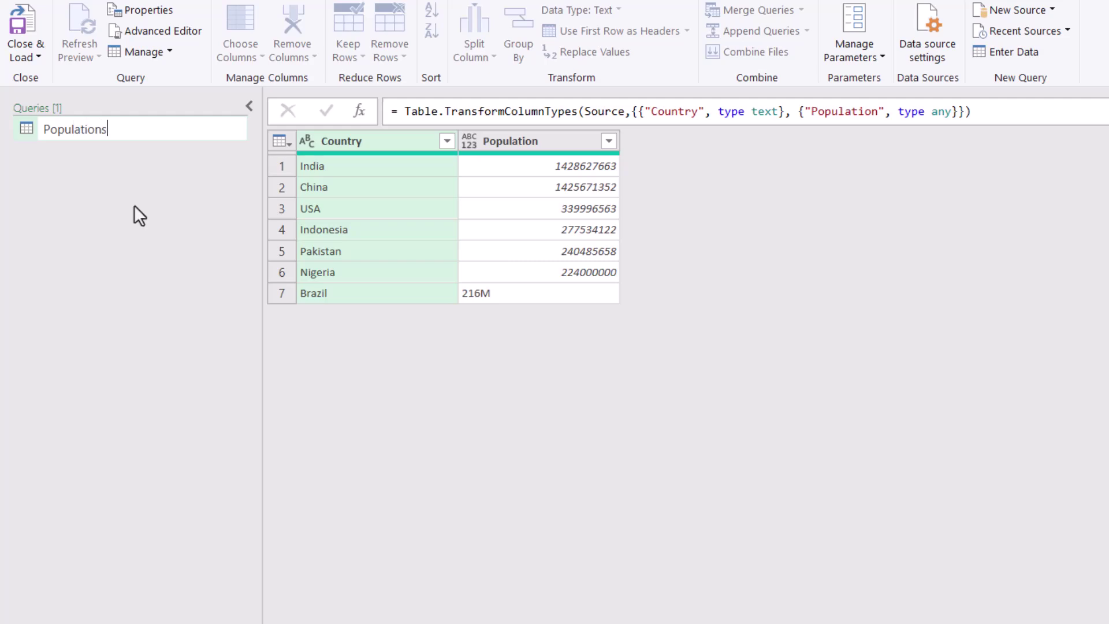
key(Return)
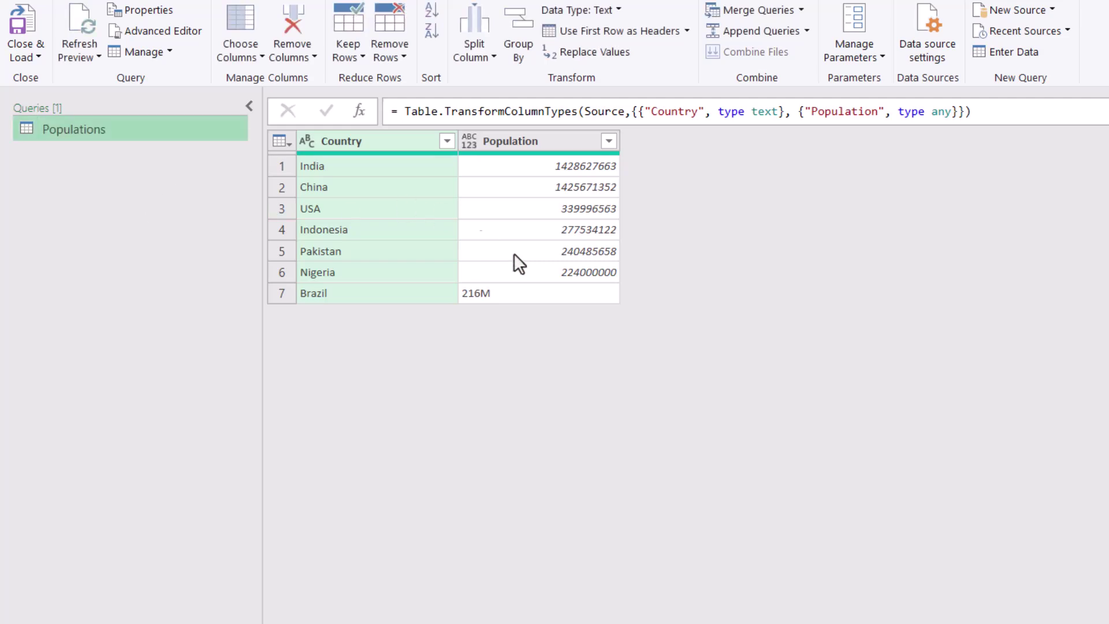
Step: Close & Load the Populations query, then delete the Populations sheet it created
click(25, 13)
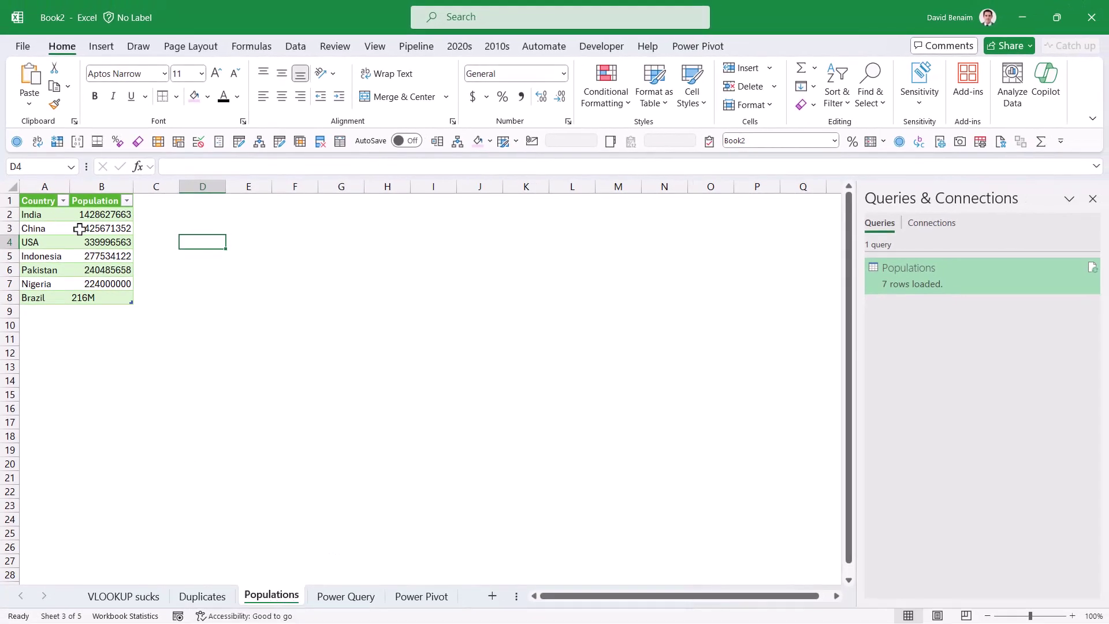
right_click(275, 608)
click(278, 398)
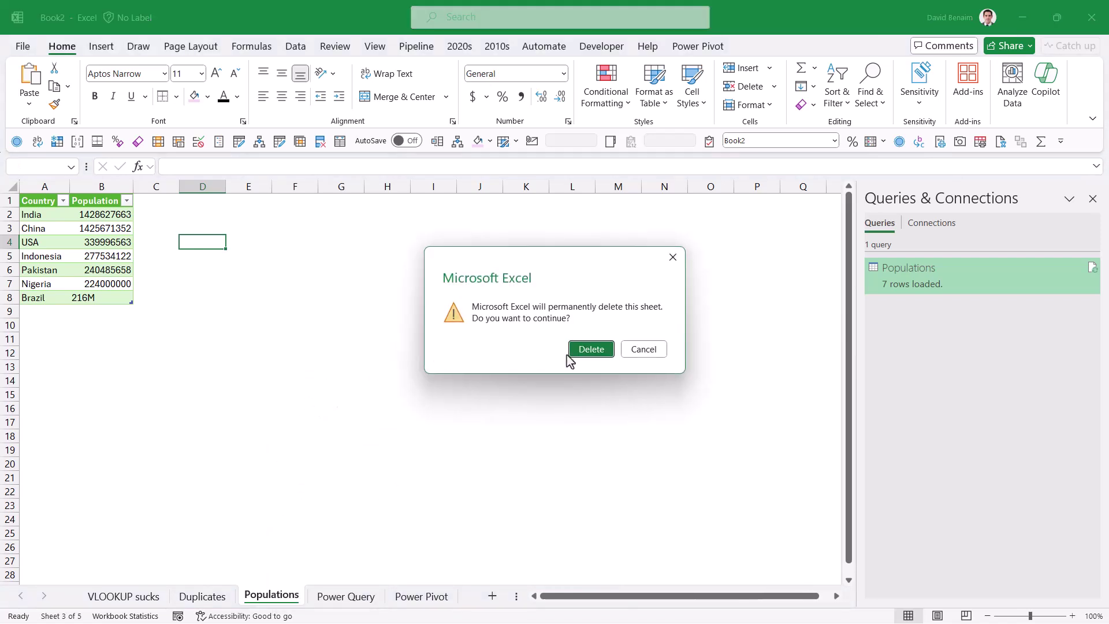
click(586, 346)
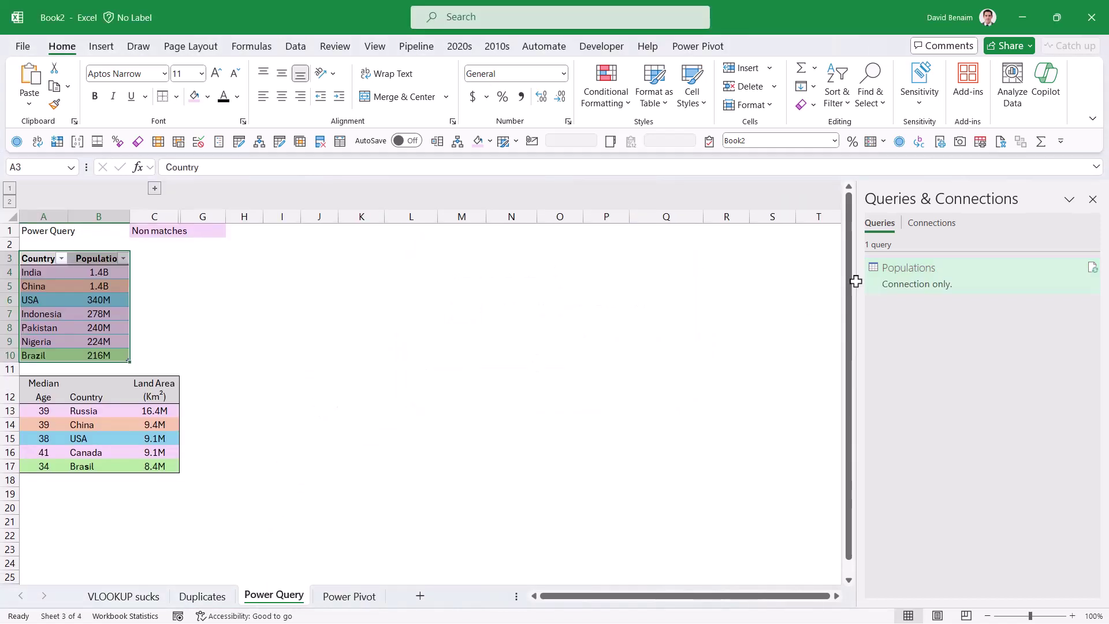
mouse_move(920, 295)
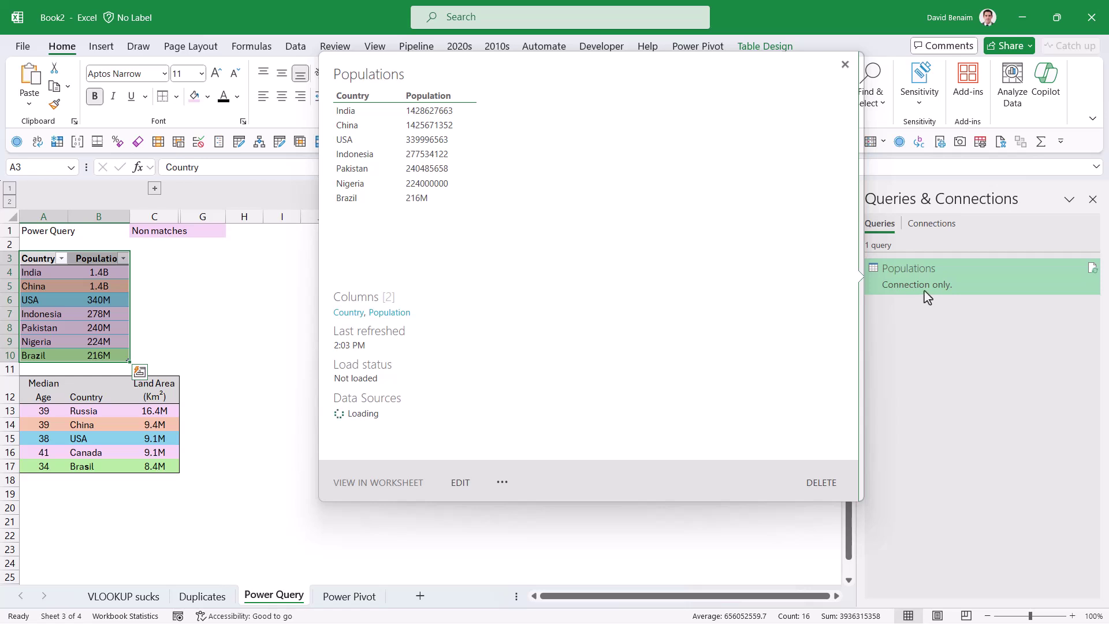
click(193, 327)
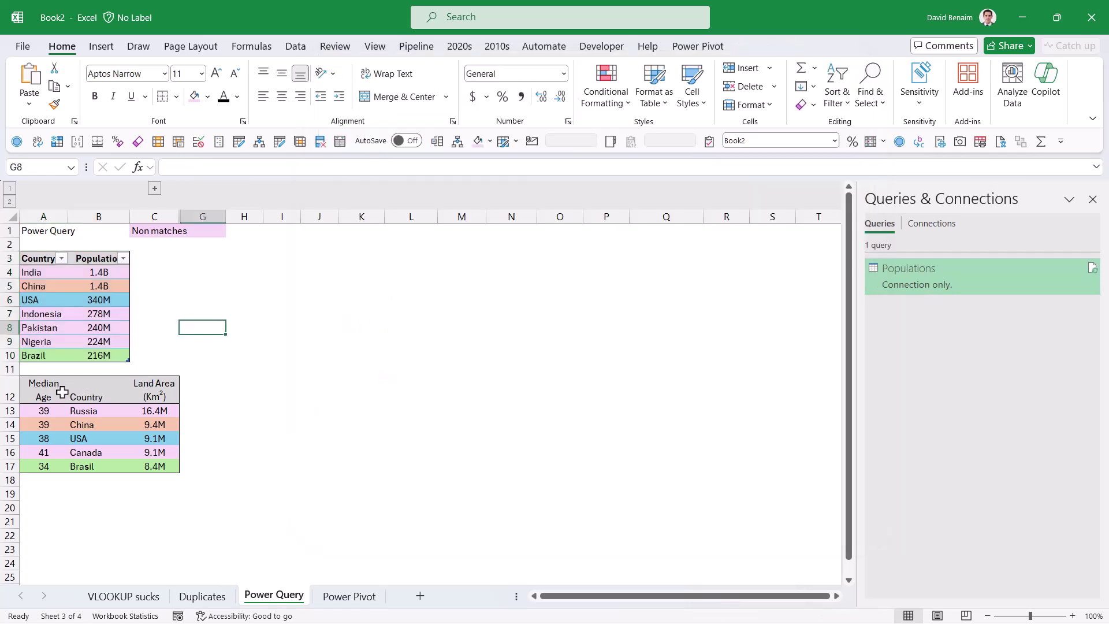
Step: Name the median age and land area table Countries_By_Area and load it into Power Query
drag(62, 392, 154, 465)
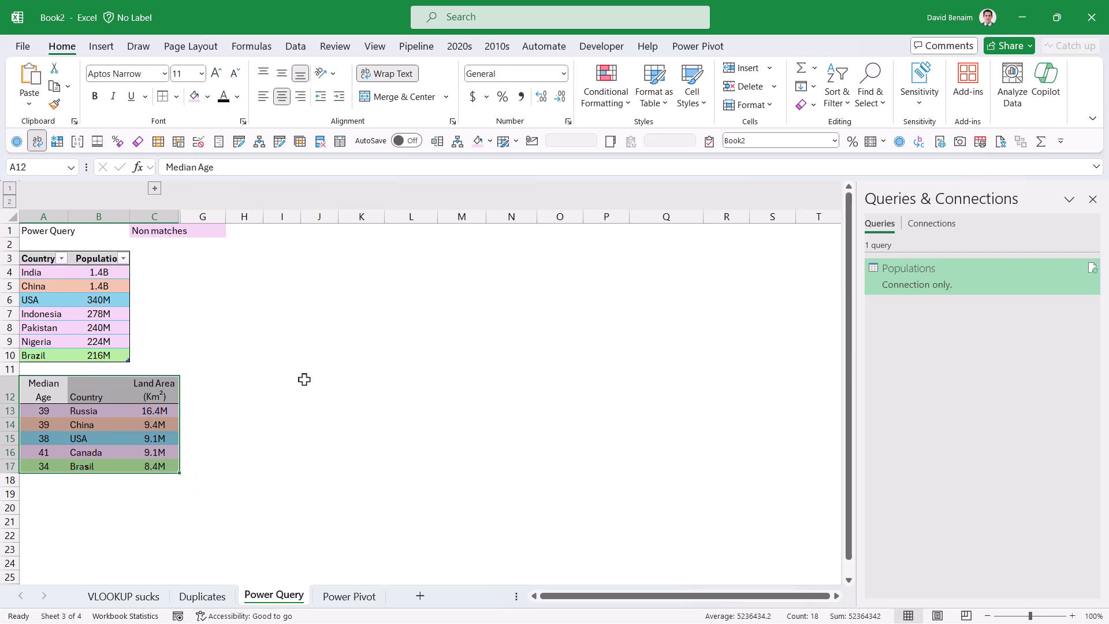
click(31, 167)
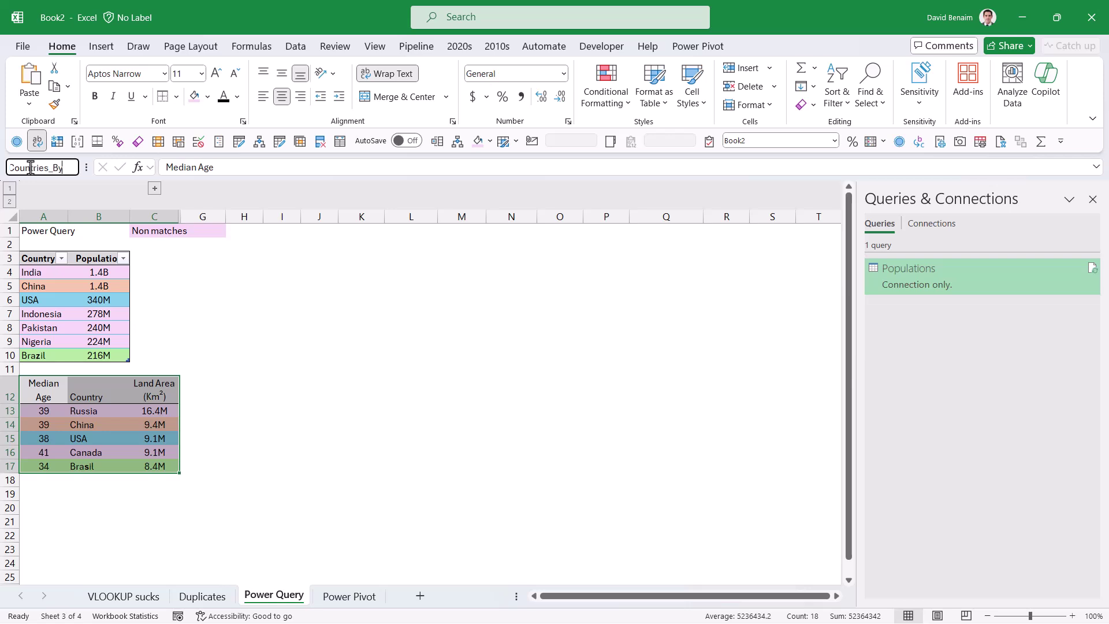
key(Return)
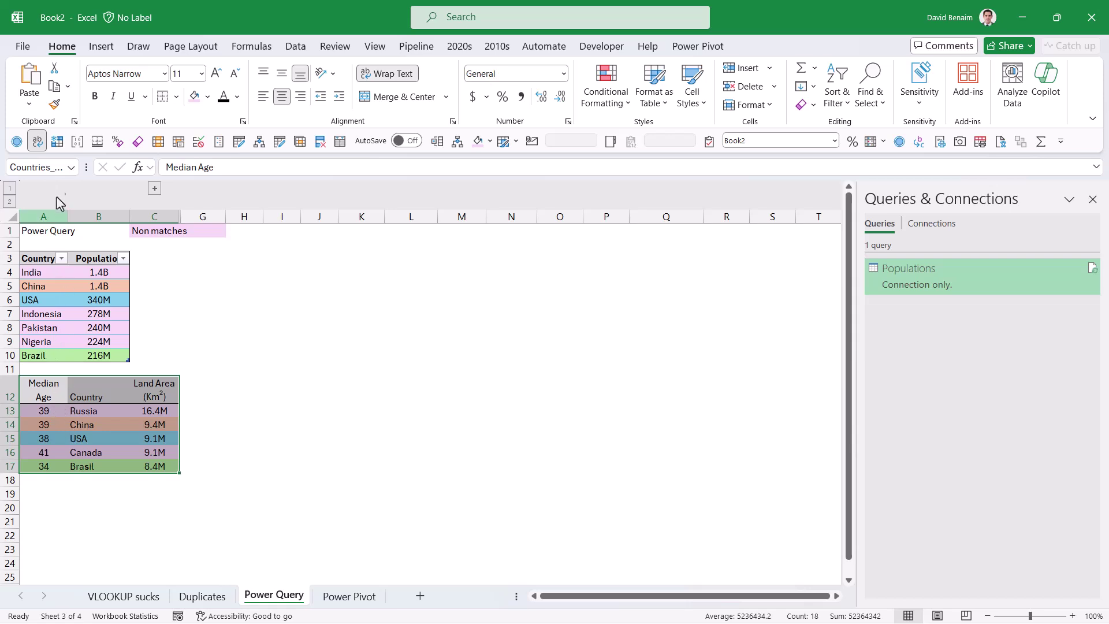
click(296, 47)
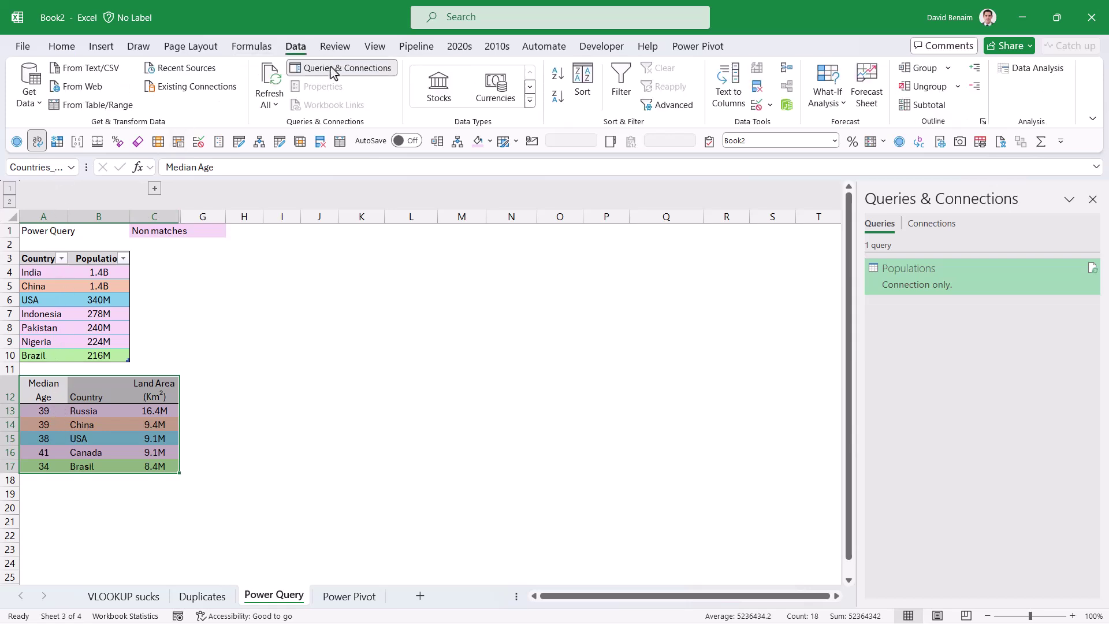
click(95, 105)
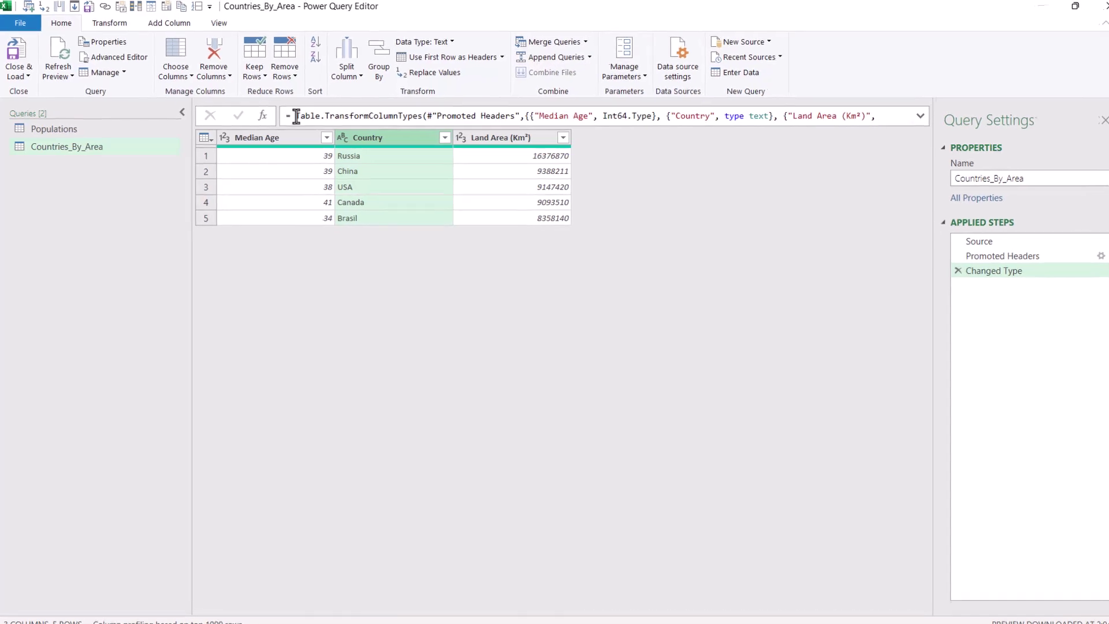
Step: Merge Countries_By_Area with Populations on Country as a new query
click(585, 42)
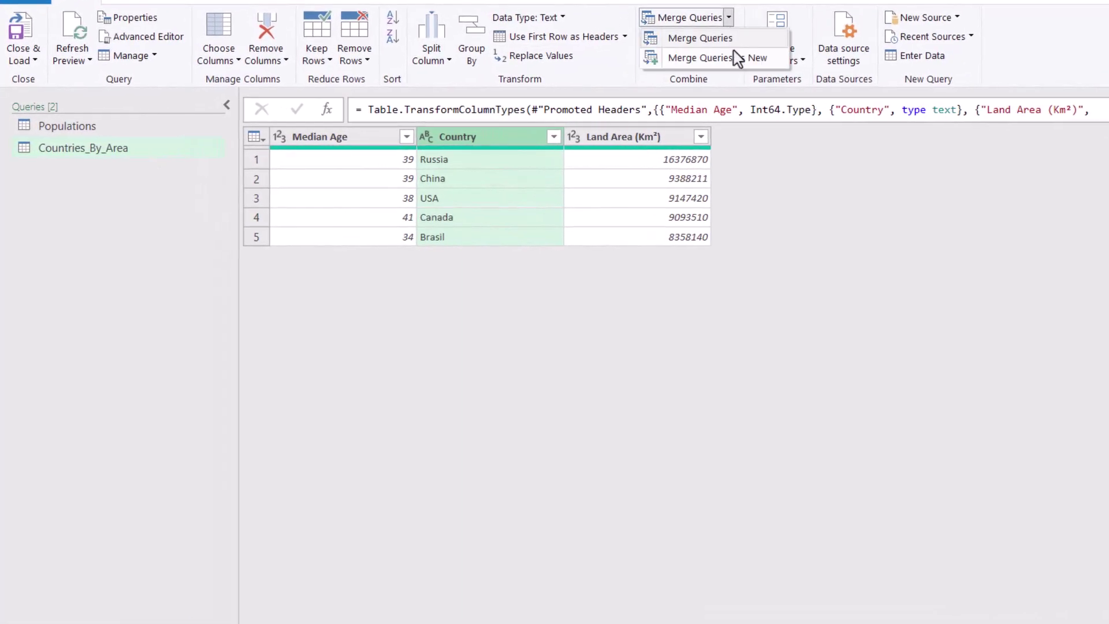
click(737, 57)
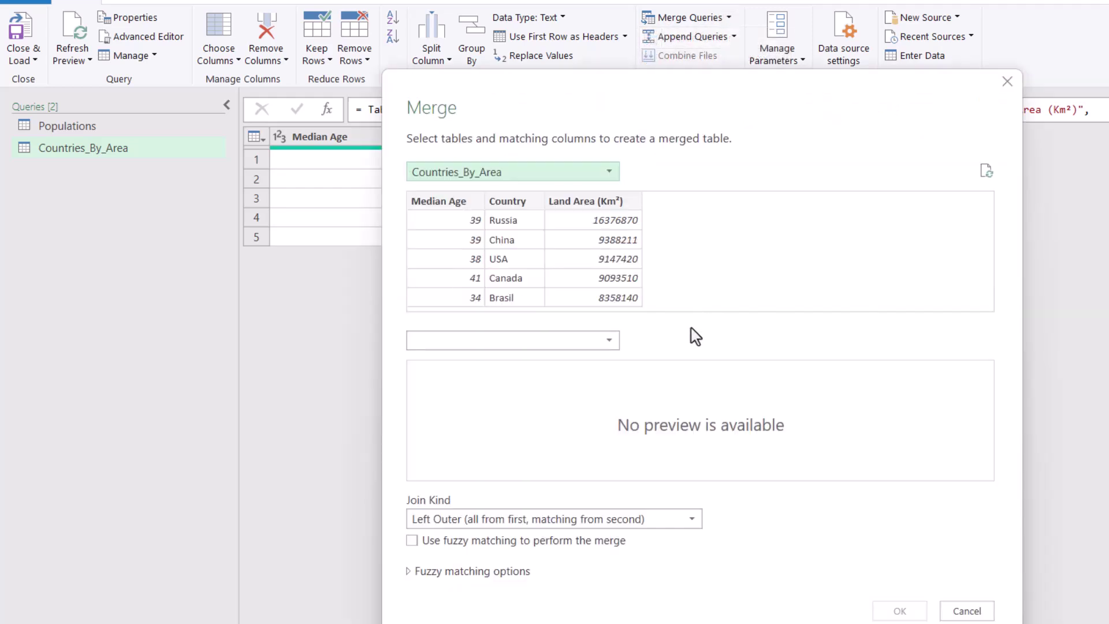
click(583, 340)
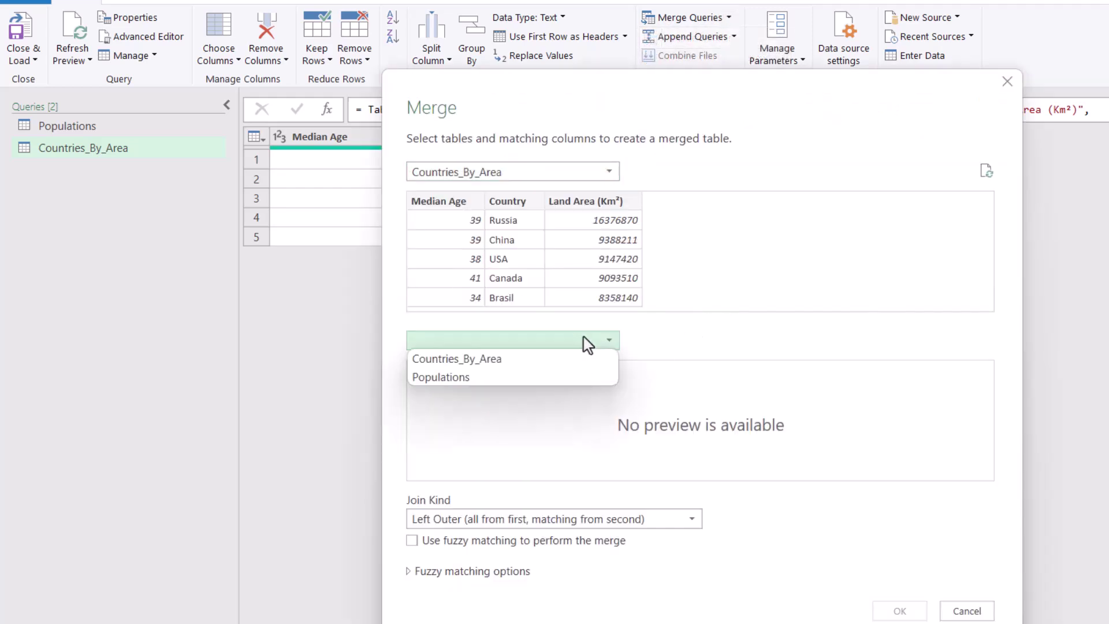
click(530, 381)
click(523, 202)
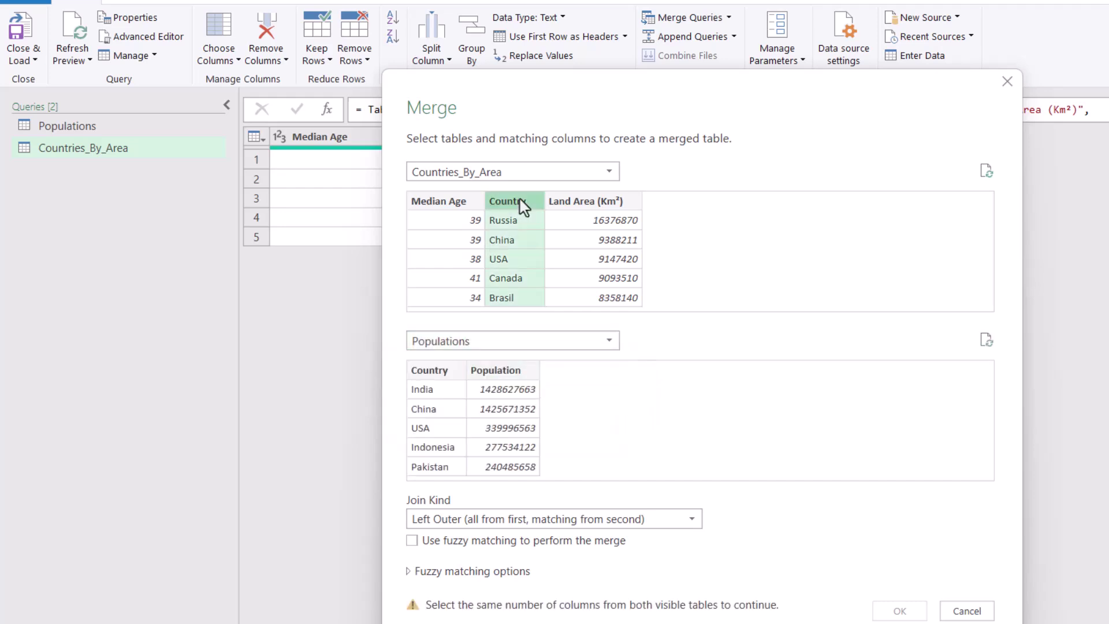
click(443, 373)
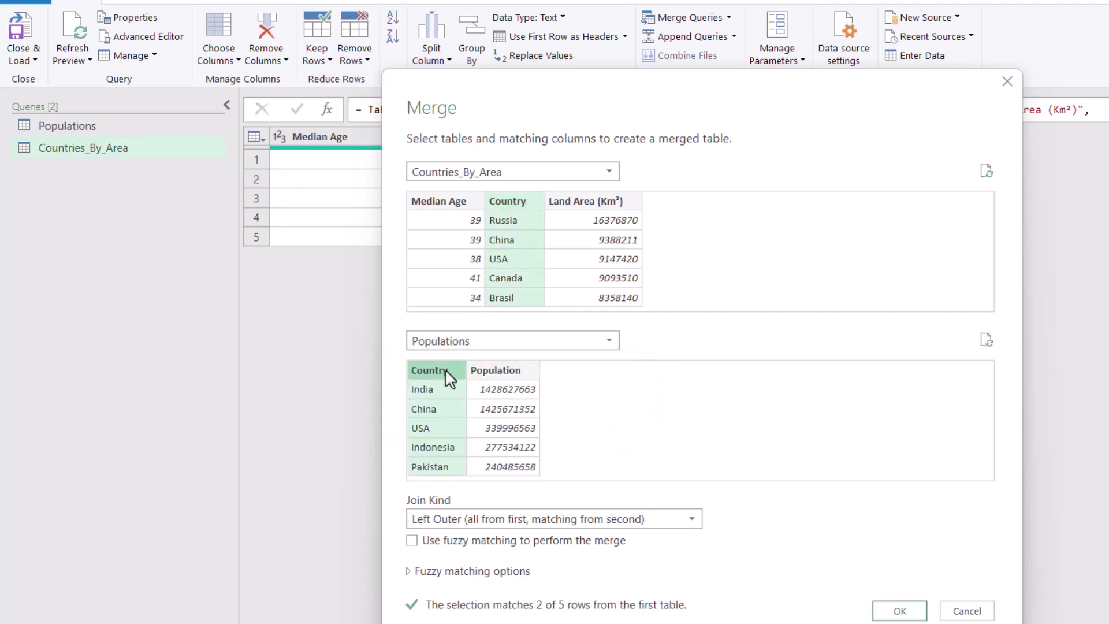
click(899, 611)
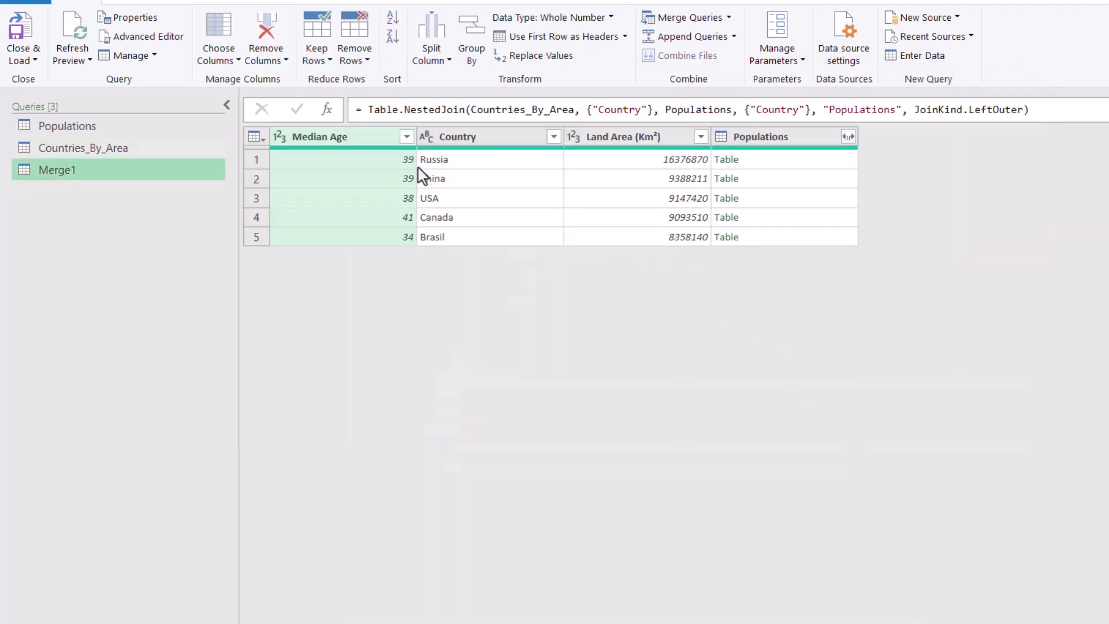
Step: Expand Populations into Country.1 and Population without the original-column-name prefix
click(849, 138)
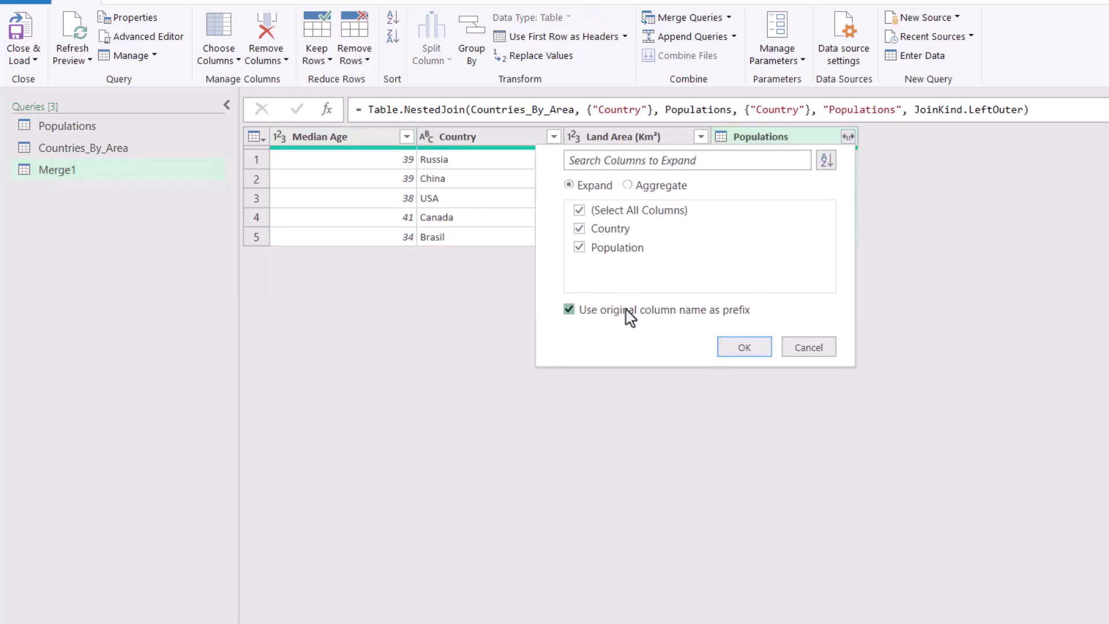
click(627, 312)
click(741, 348)
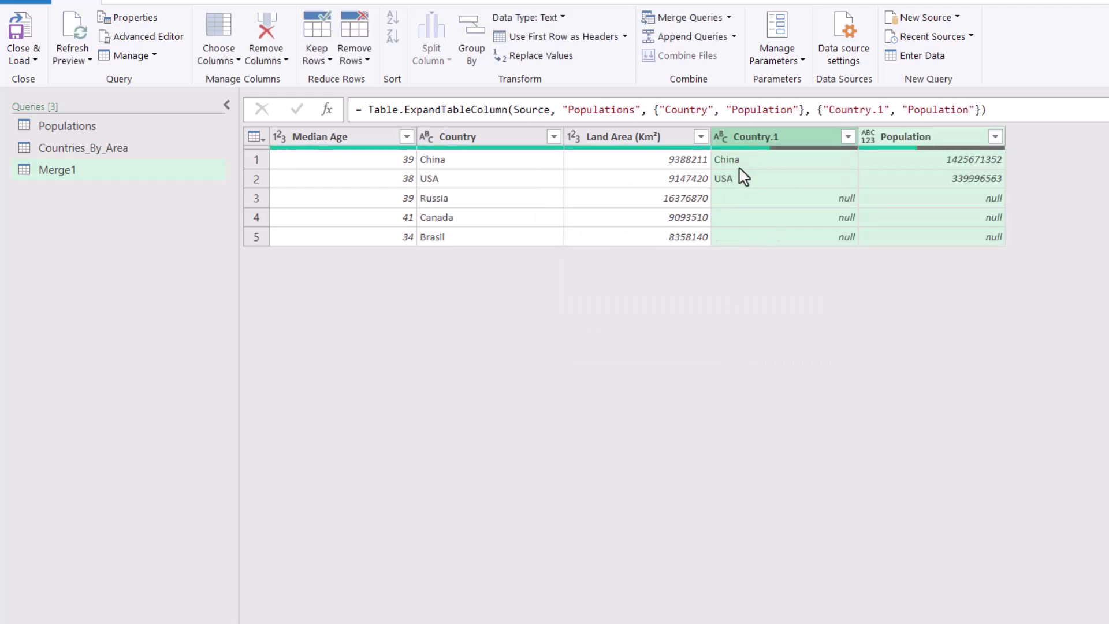
Step: Compare Country.1 with Country: only China and USA matched, with null in the other rows
click(741, 178)
click(760, 203)
click(765, 234)
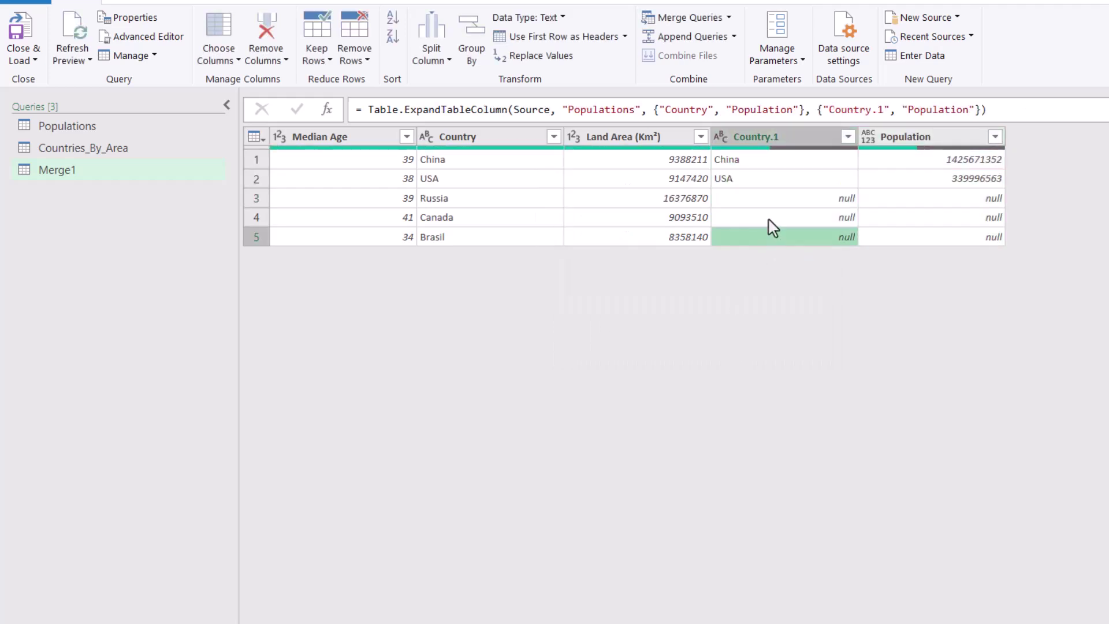
click(769, 218)
click(772, 197)
click(776, 165)
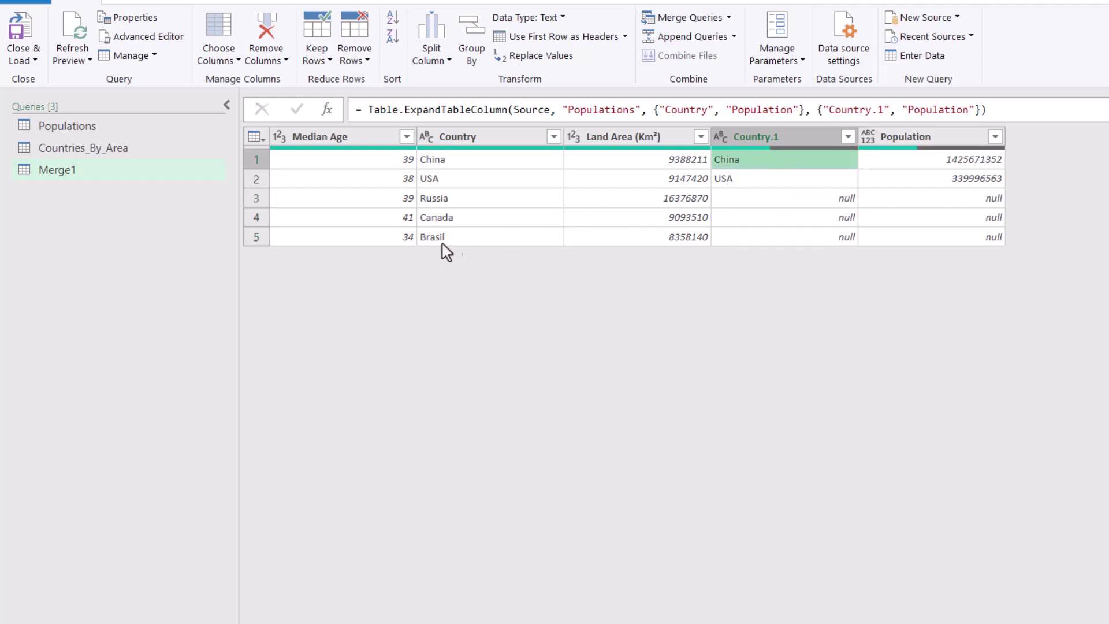
click(517, 163)
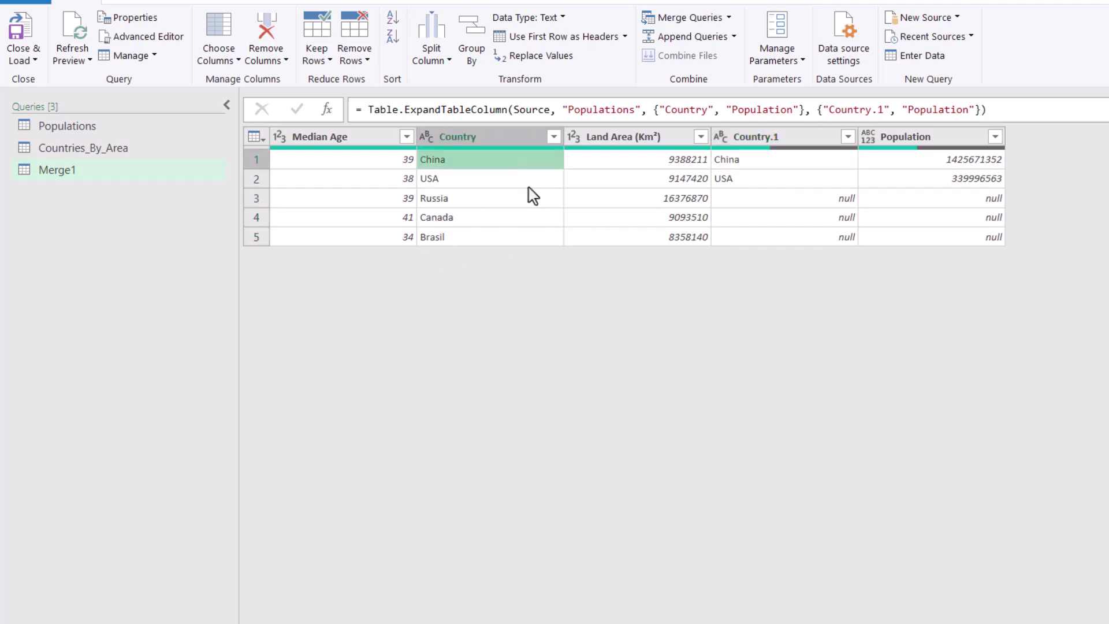
click(528, 180)
click(526, 199)
click(523, 219)
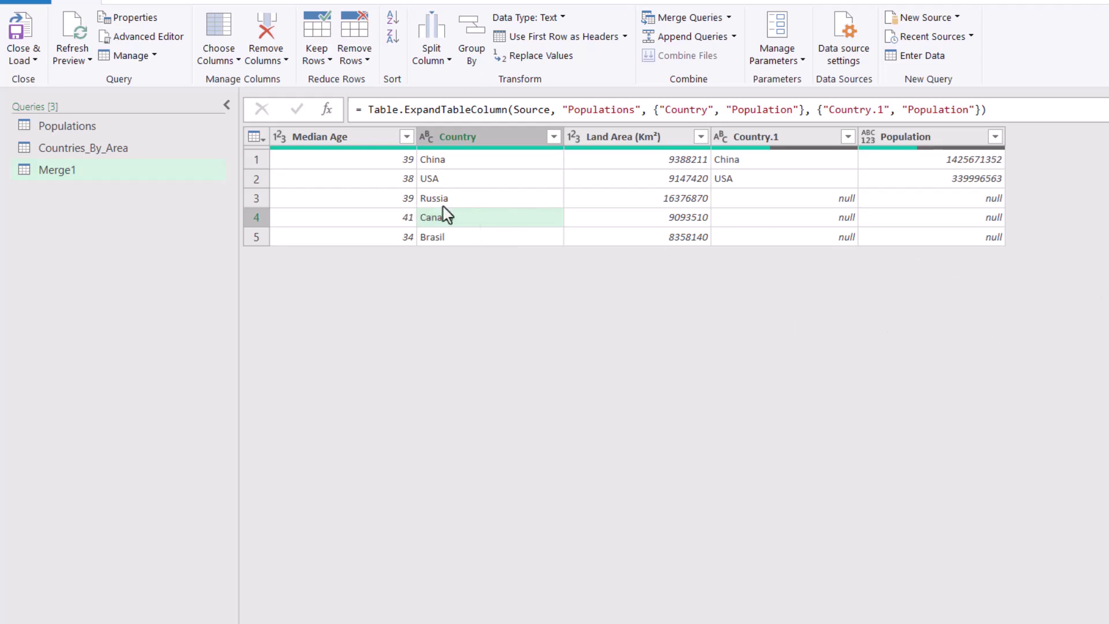
click(473, 163)
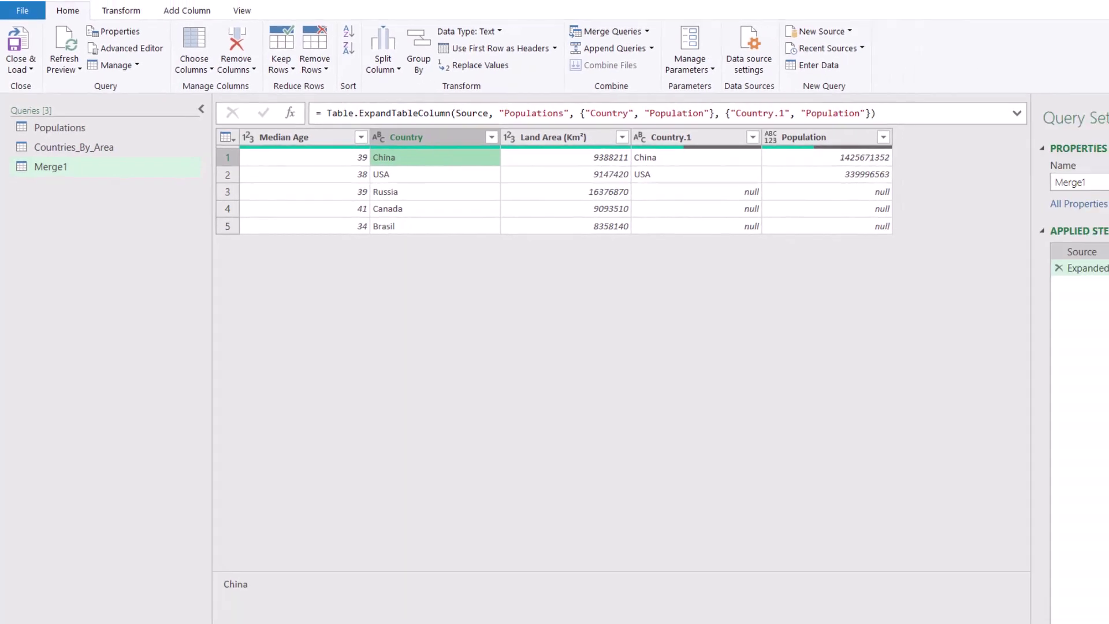
Step: In the Source step's merge settings, change the join kind from Left Outer to Inner, keeping Countries_By_Area first
click(1045, 246)
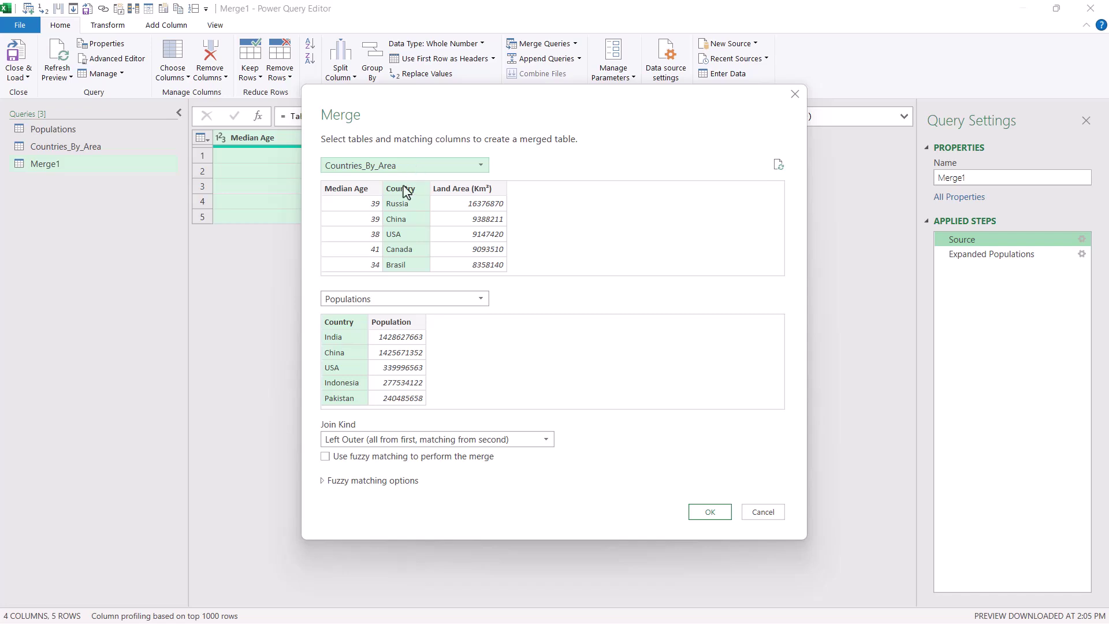
click(370, 442)
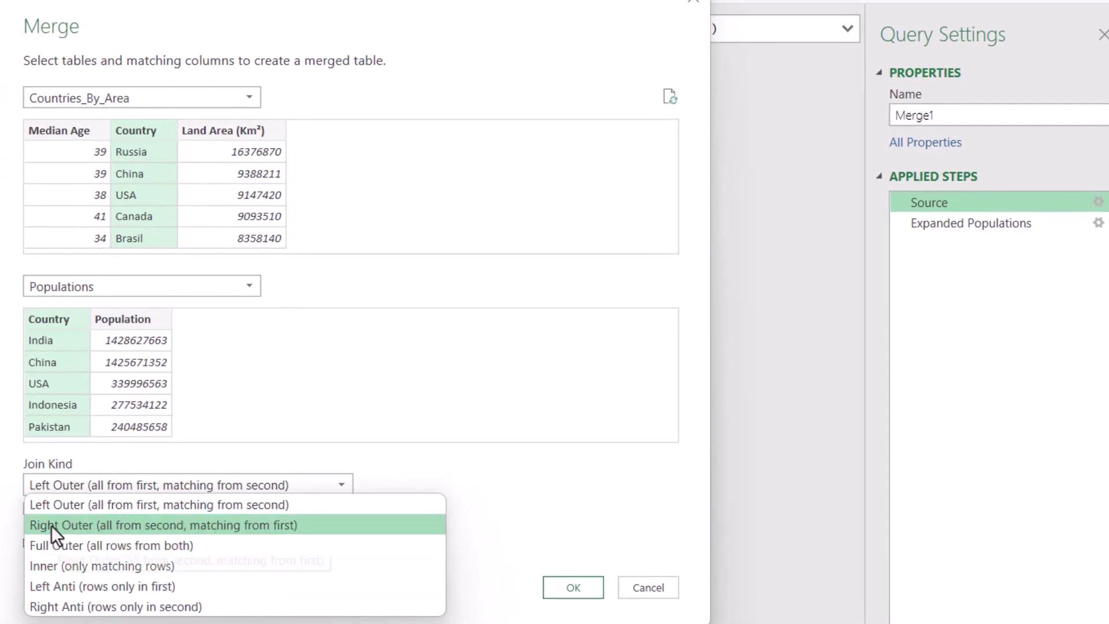
key(Down)
key(Down)
key(Down)
key(Down)
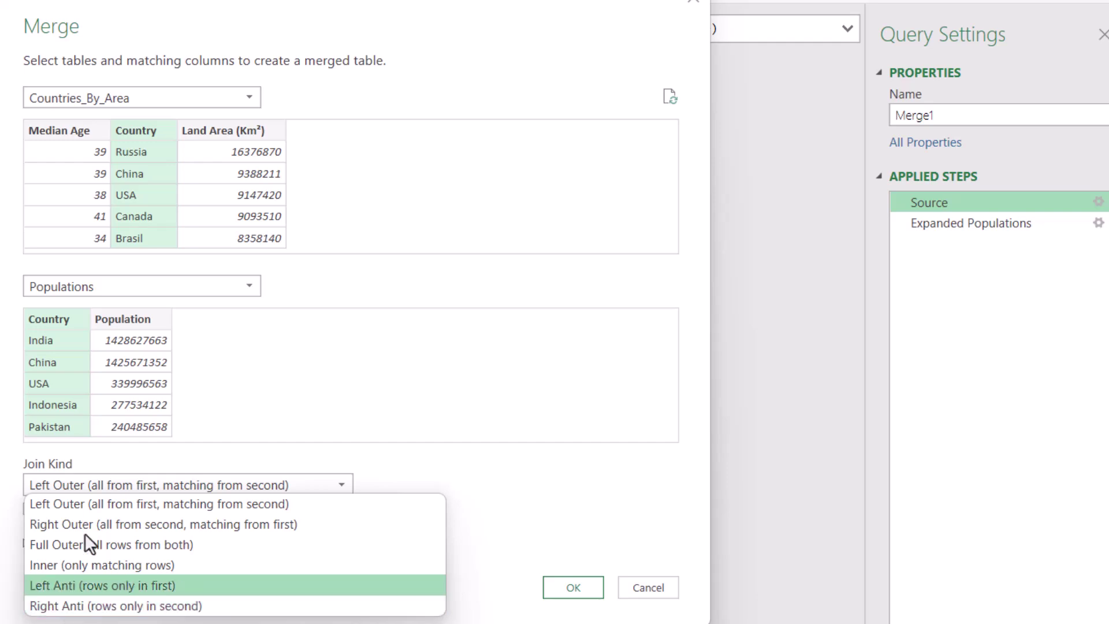
click(158, 98)
click(158, 98)
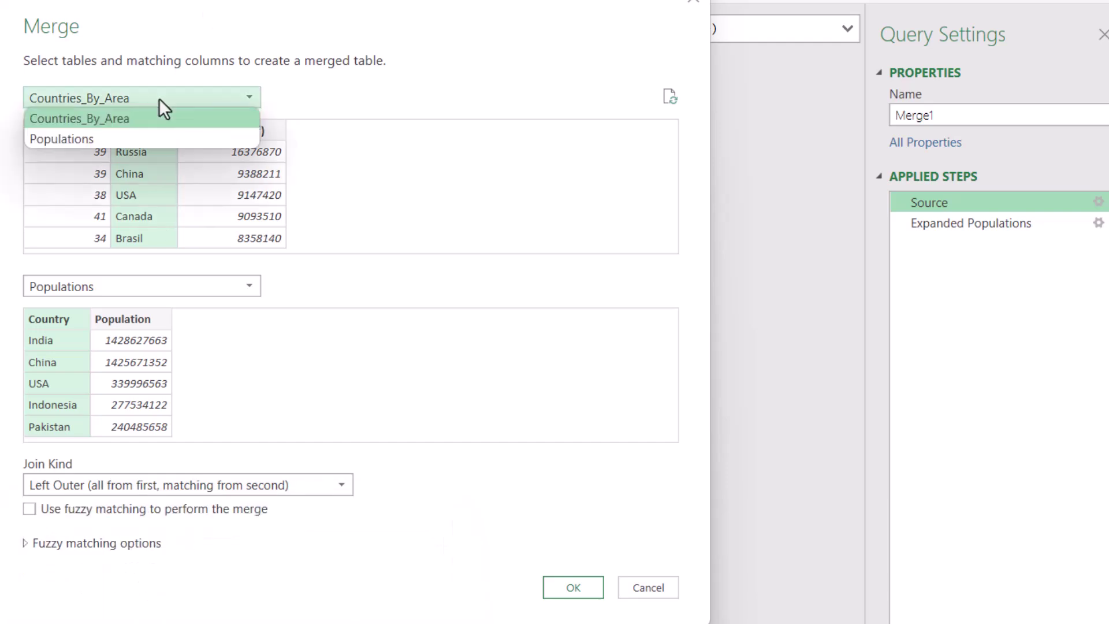
click(158, 98)
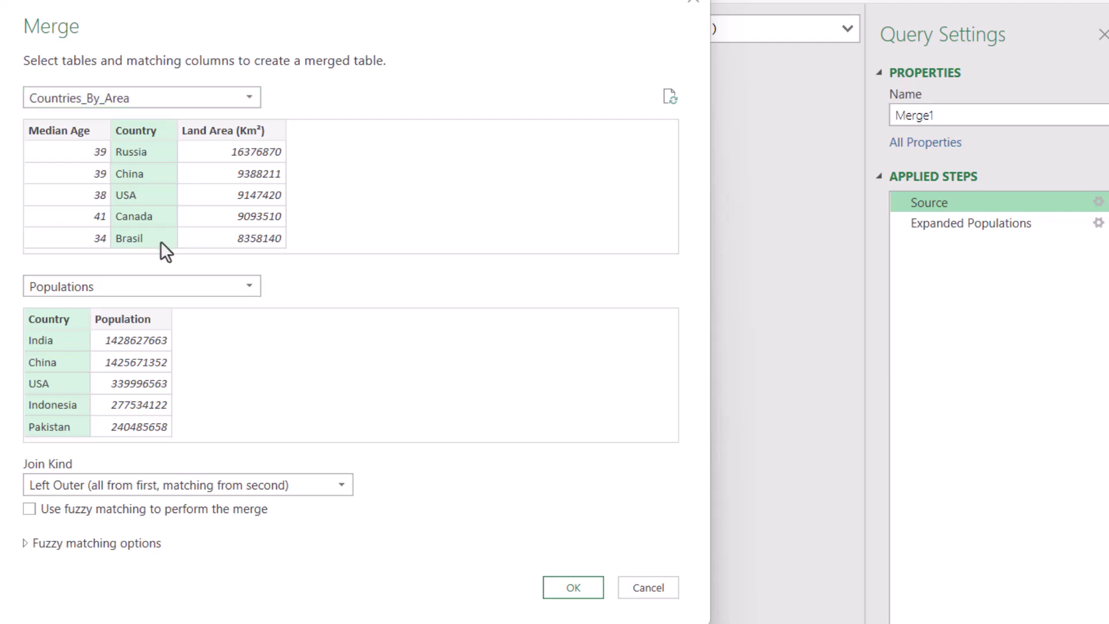
click(192, 491)
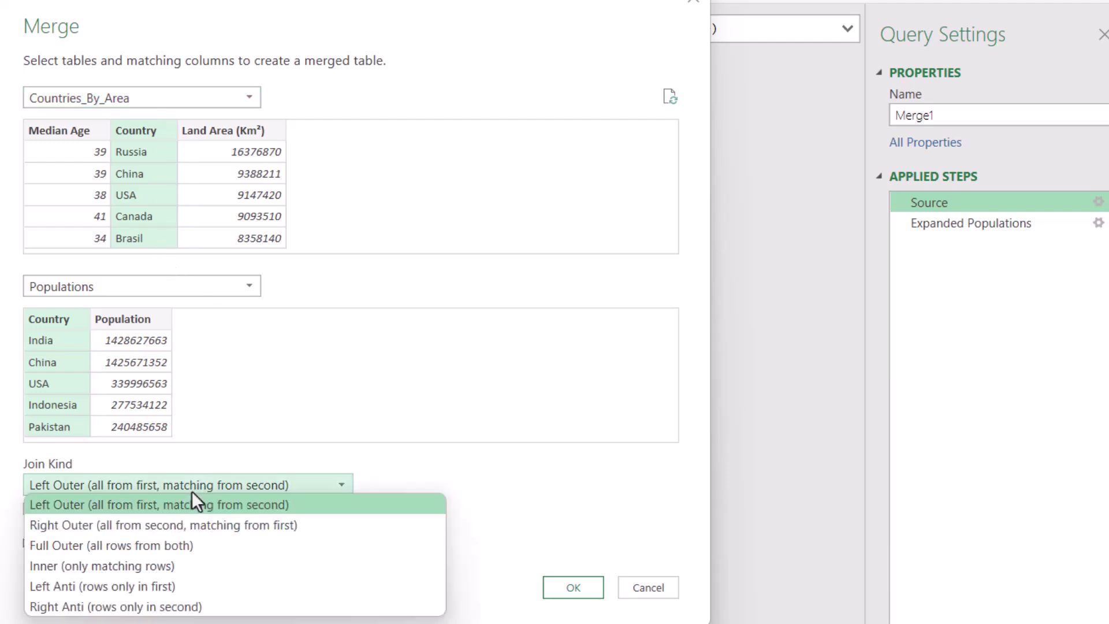
click(129, 559)
Step: Apply the Inner join and check that only the China and USA rows remain
click(563, 587)
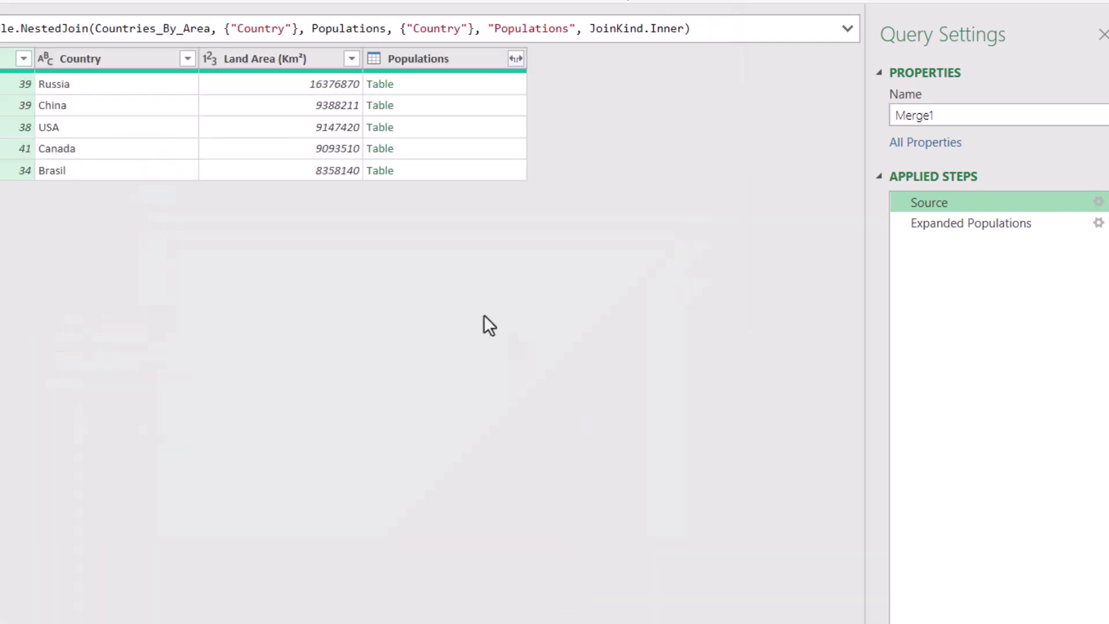
click(78, 84)
click(97, 105)
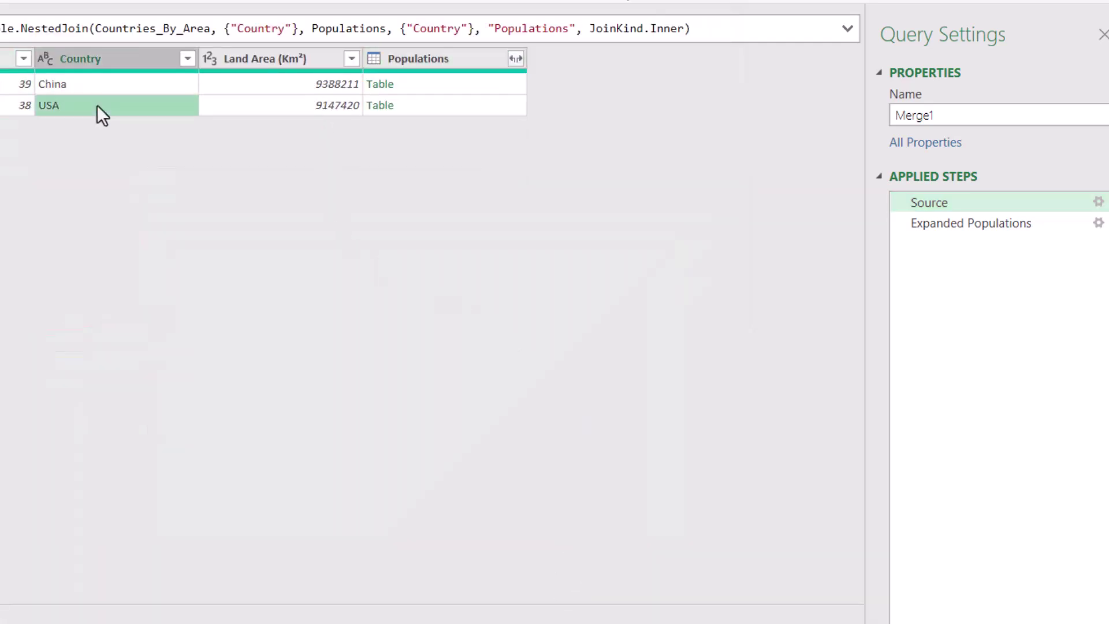
click(96, 85)
click(98, 107)
click(101, 84)
click(112, 105)
Step: Switch the merge's join kind to Full Outer
click(1098, 202)
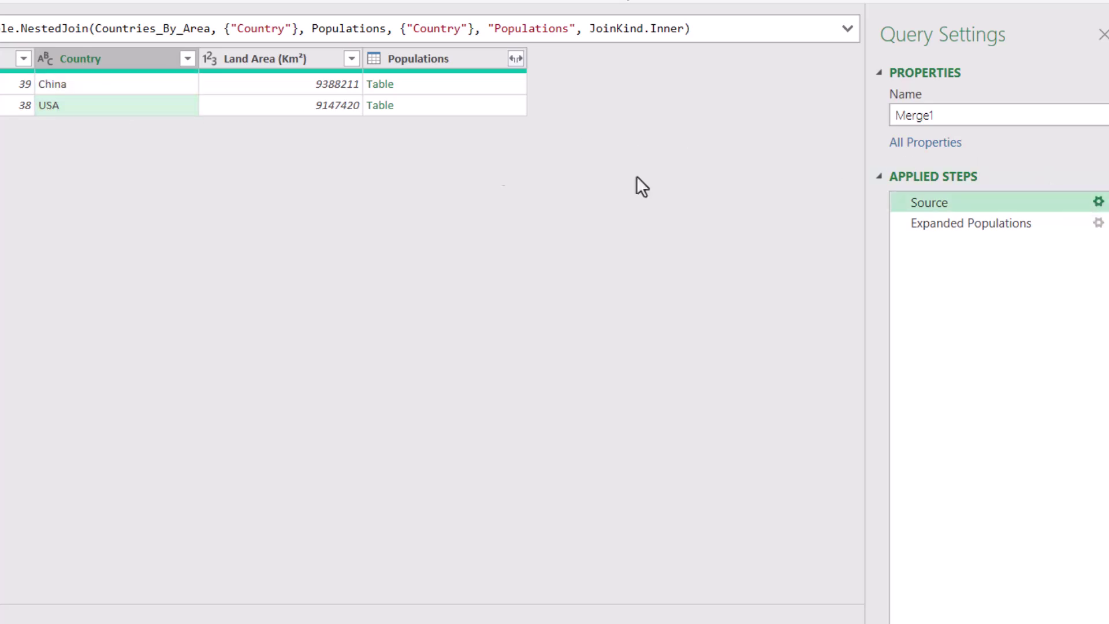
click(116, 489)
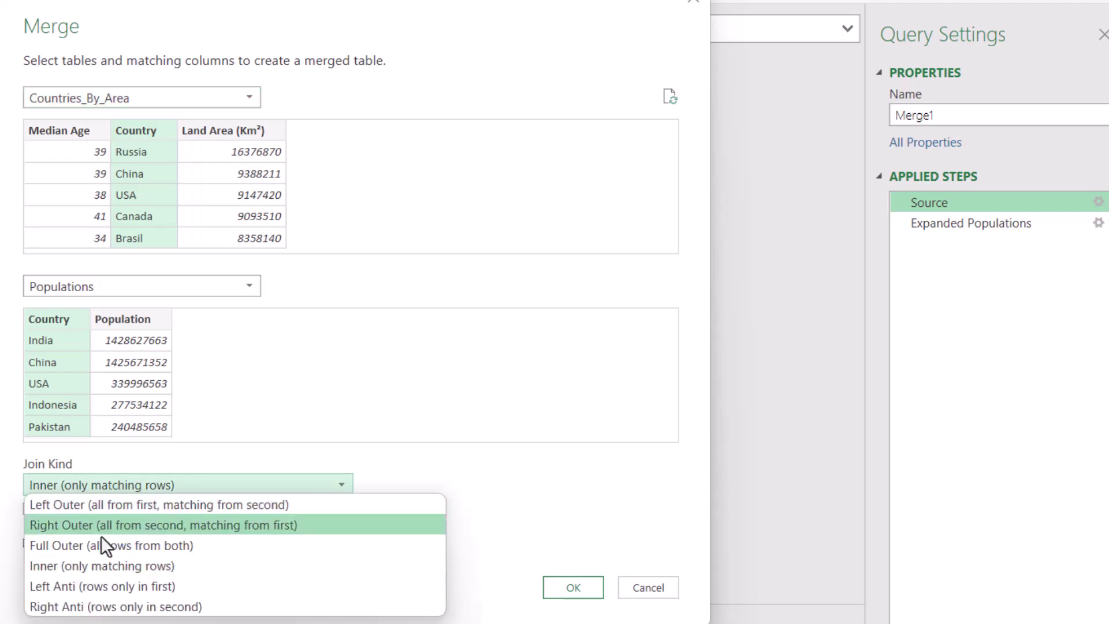
click(99, 545)
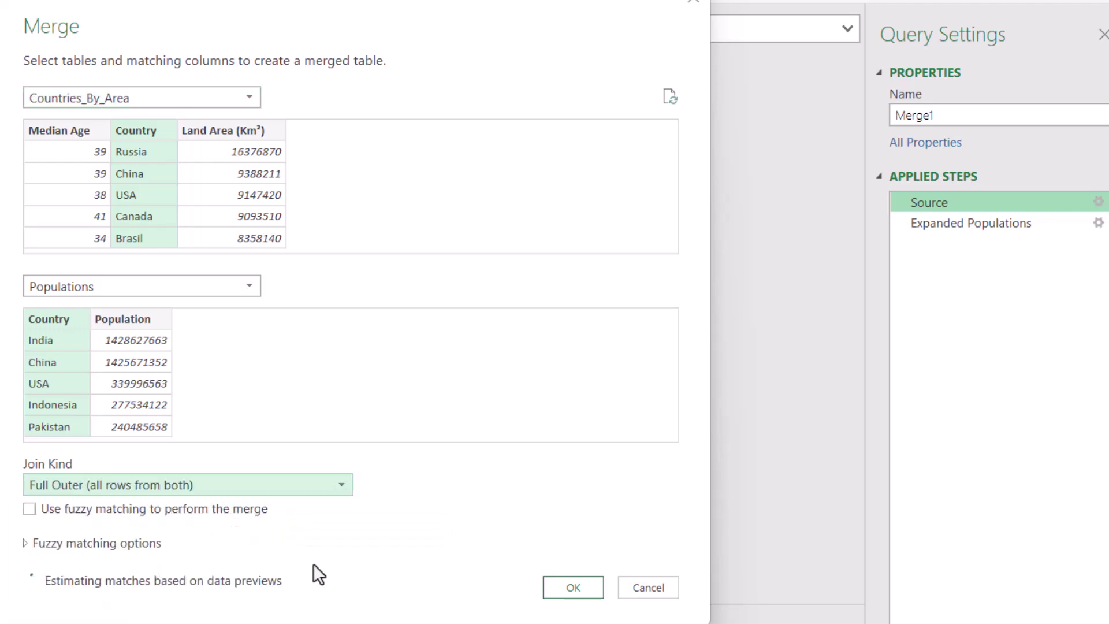
click(547, 586)
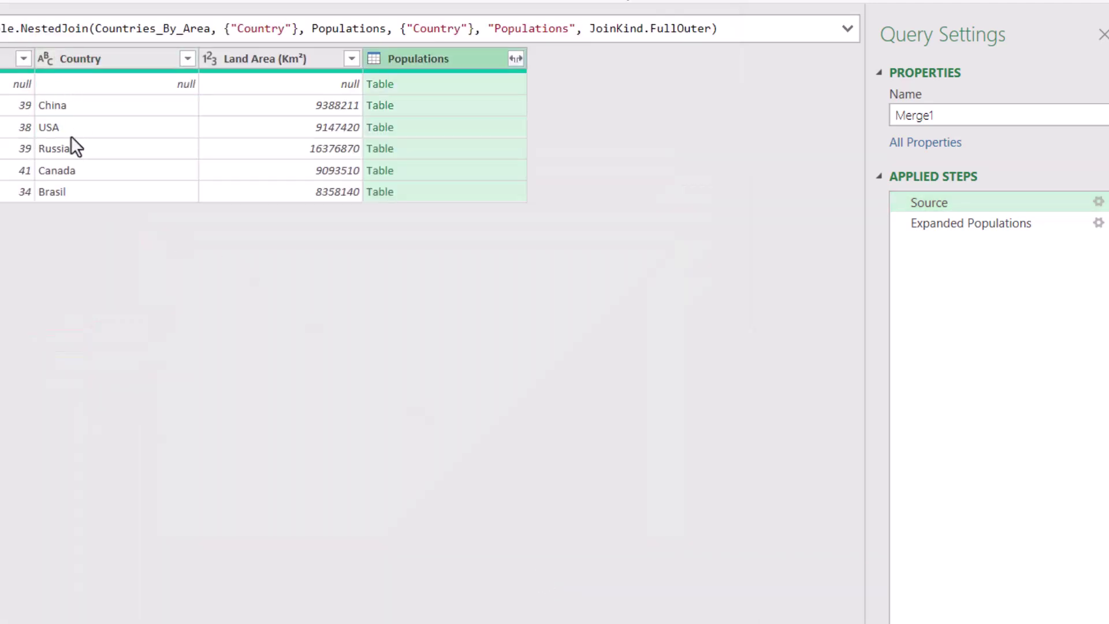
click(85, 105)
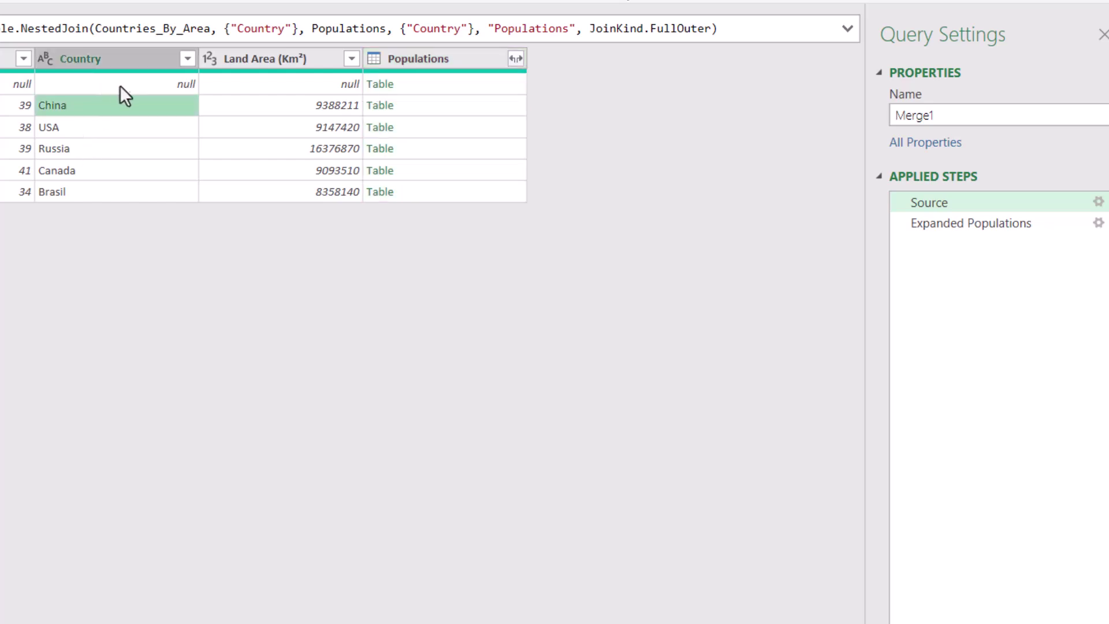
Step: Expand Country and Population as a new step and delete the old Expanded Populations step
click(514, 57)
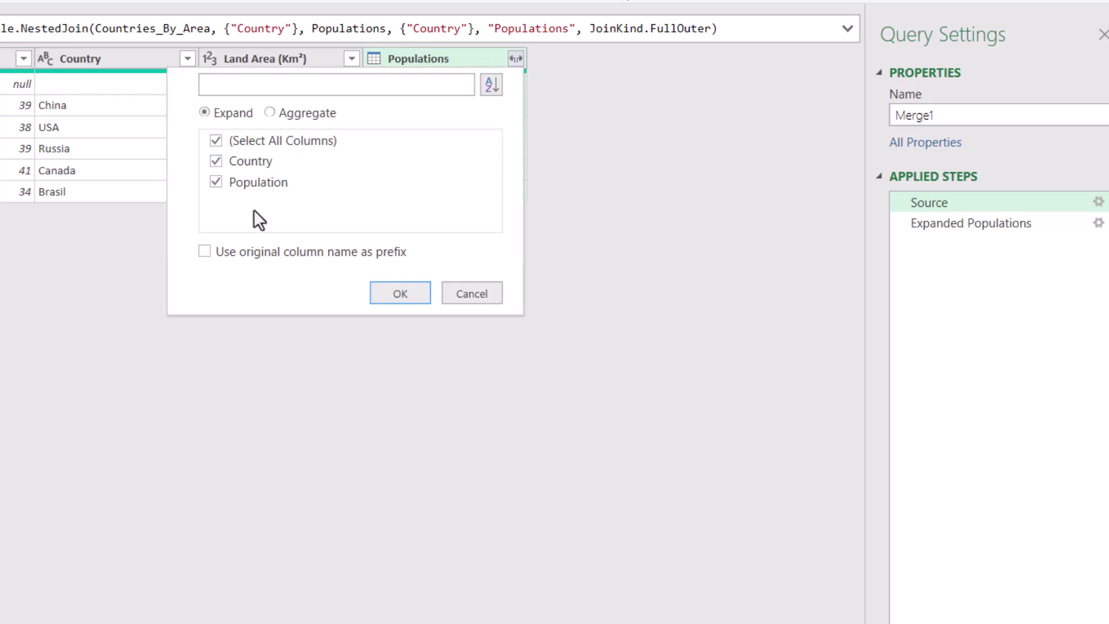
click(404, 292)
click(456, 359)
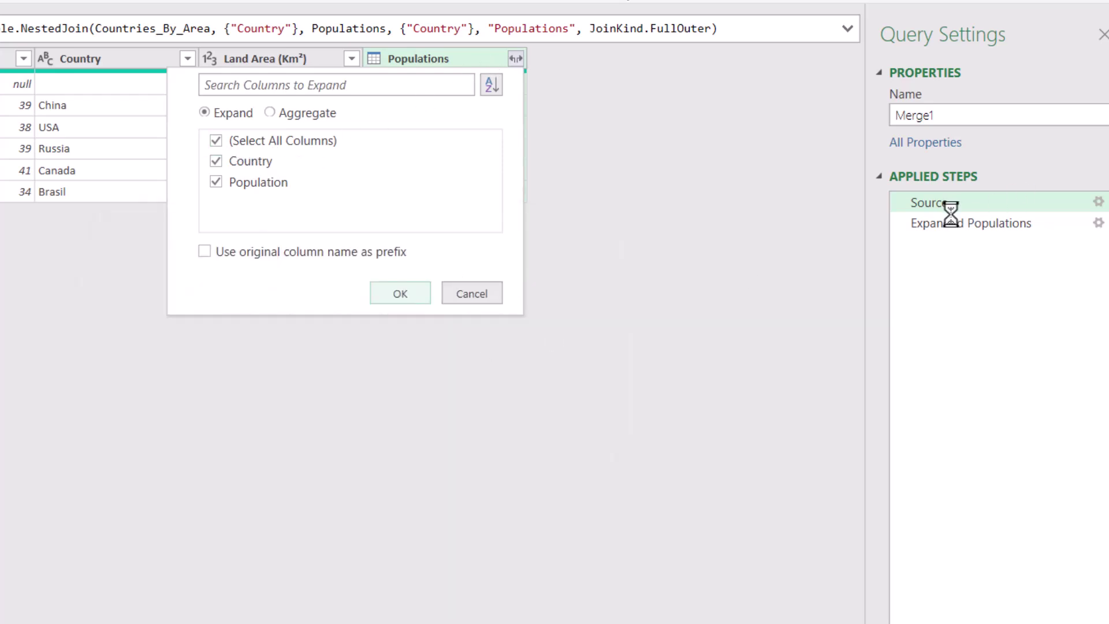
click(901, 244)
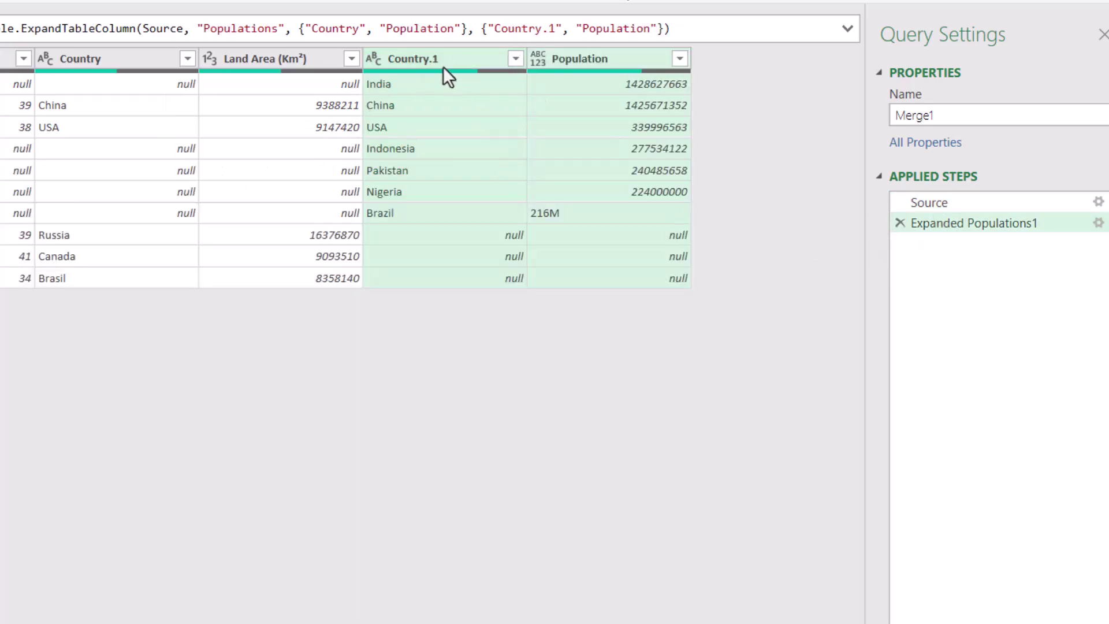
Step: Review the full outer result: China and USA matched, Brasil/Brazil, Nigeria and Canada unmatched, Brazil 216M
click(410, 107)
click(433, 128)
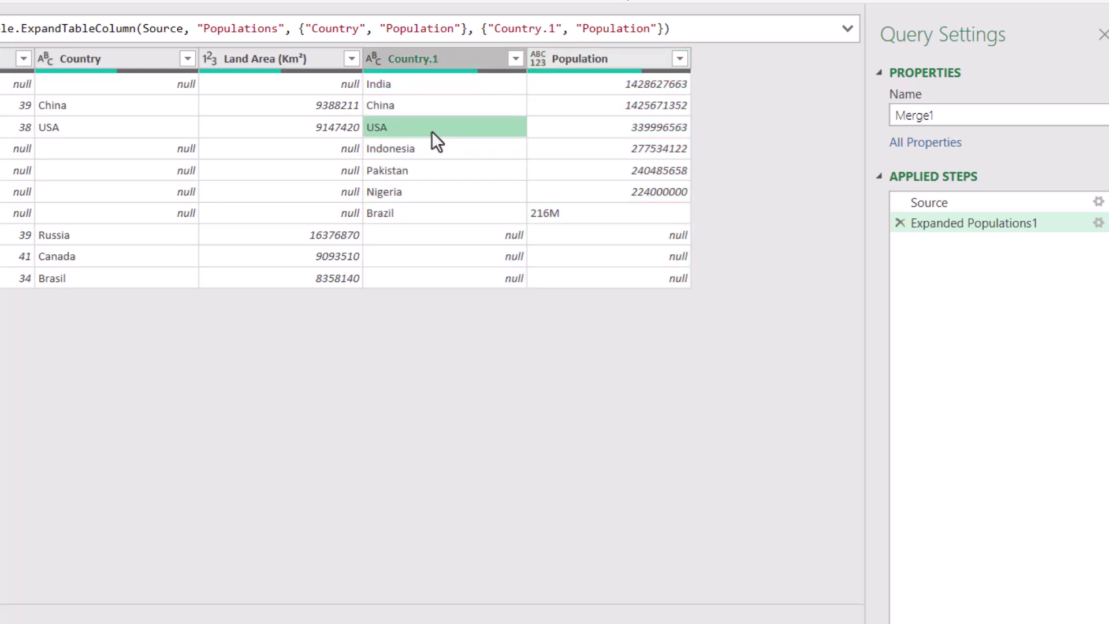
click(159, 285)
click(435, 208)
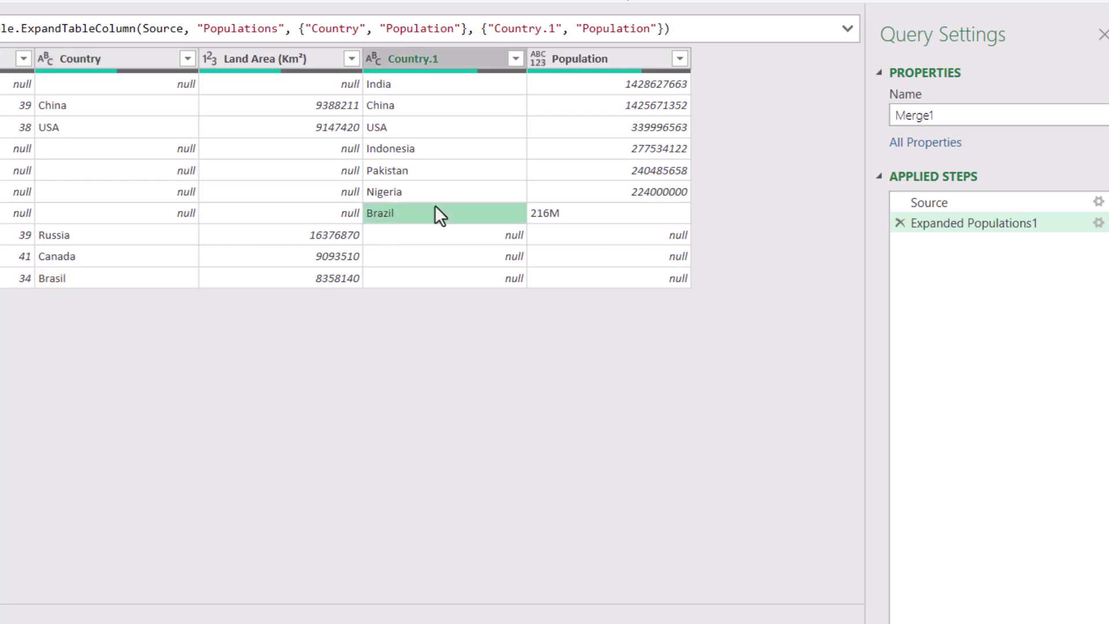
click(413, 190)
click(411, 170)
click(419, 105)
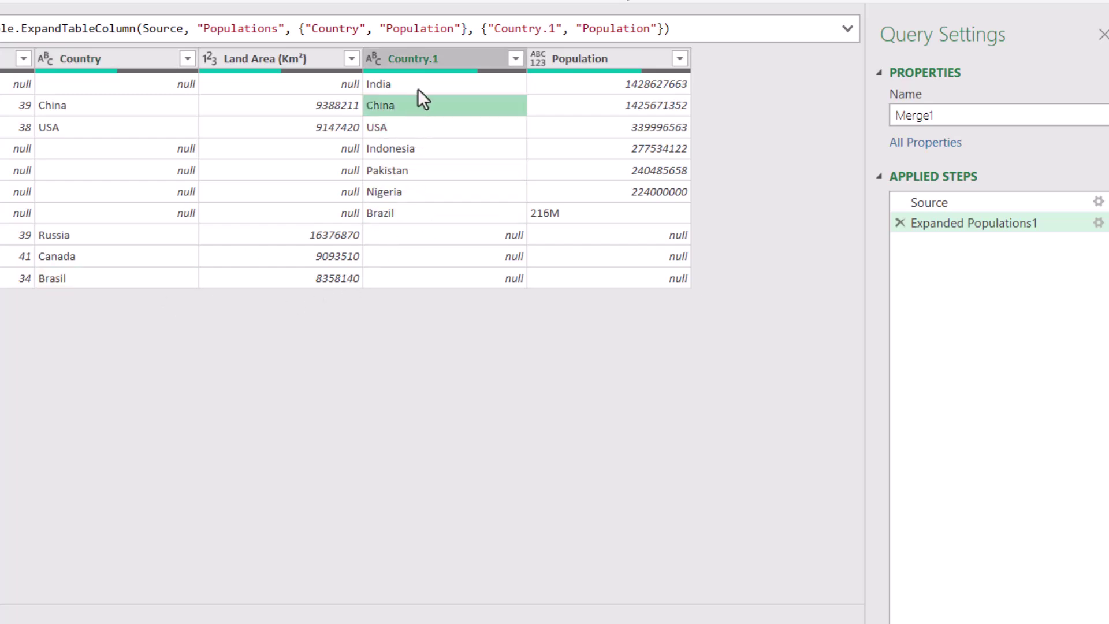
click(420, 85)
click(427, 105)
click(435, 172)
click(438, 212)
click(439, 255)
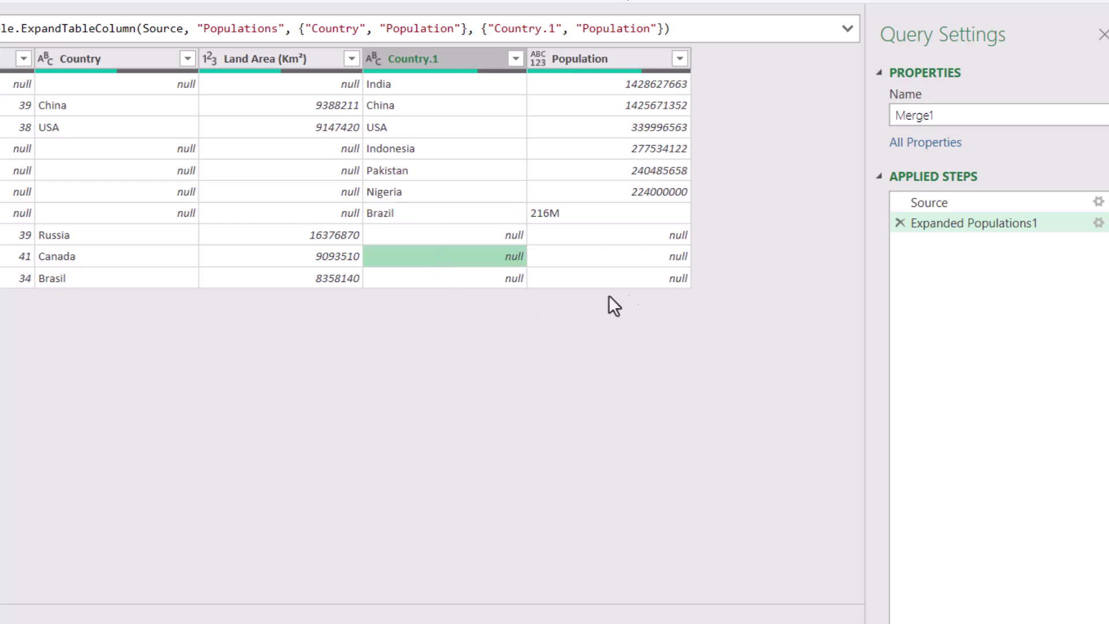
click(572, 218)
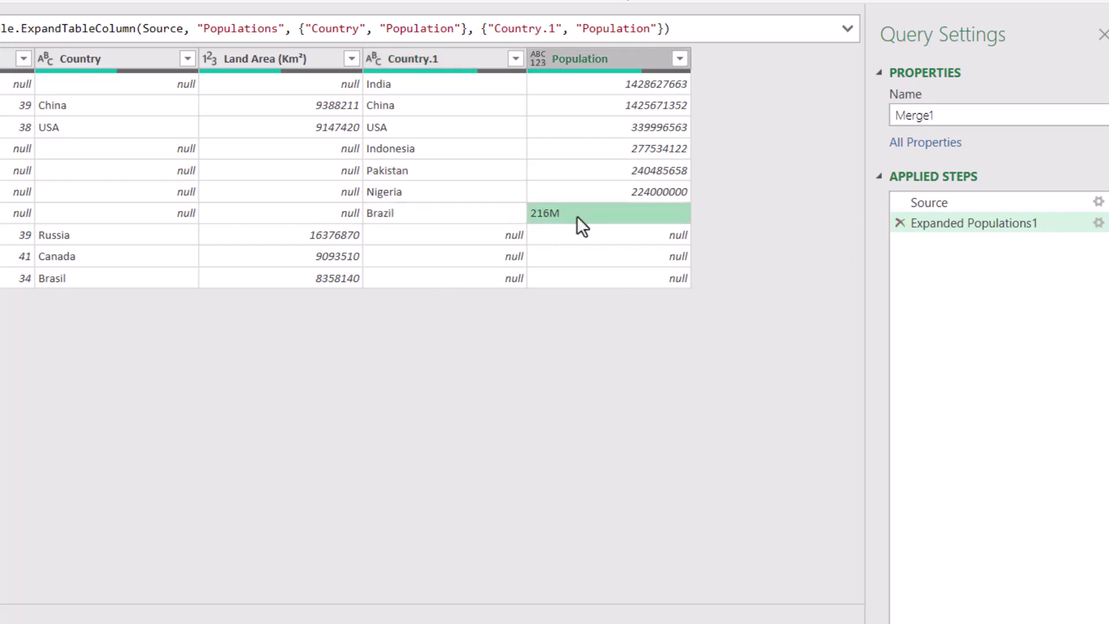
click(981, 204)
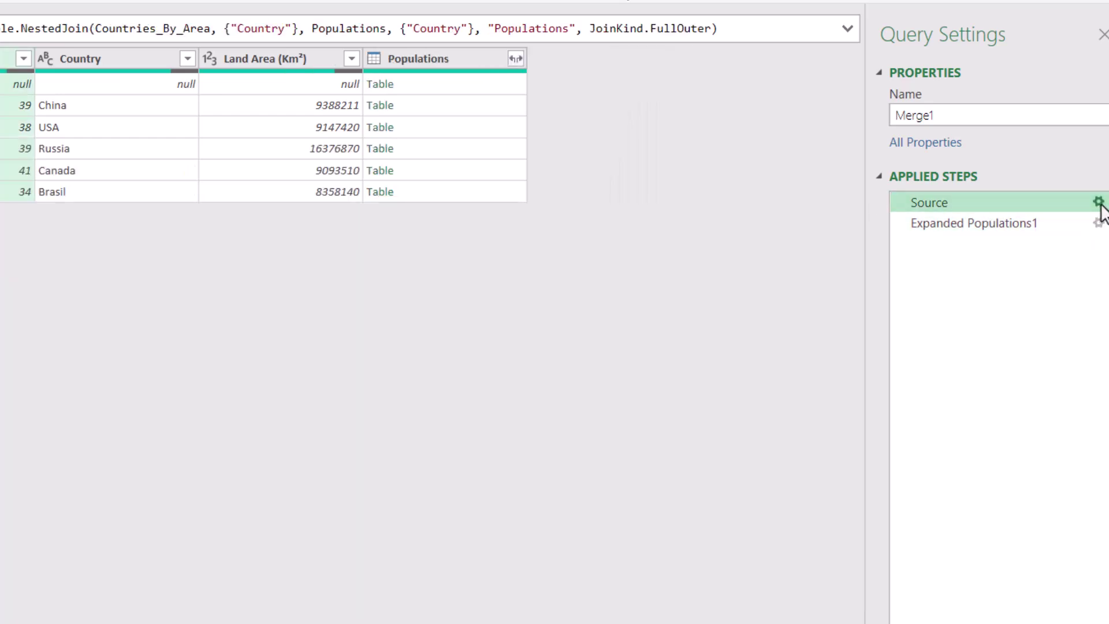
Step: Set the join kind to Left Anti (rows only in first), leaving Russia, Canada and Brasil
click(1099, 203)
click(119, 487)
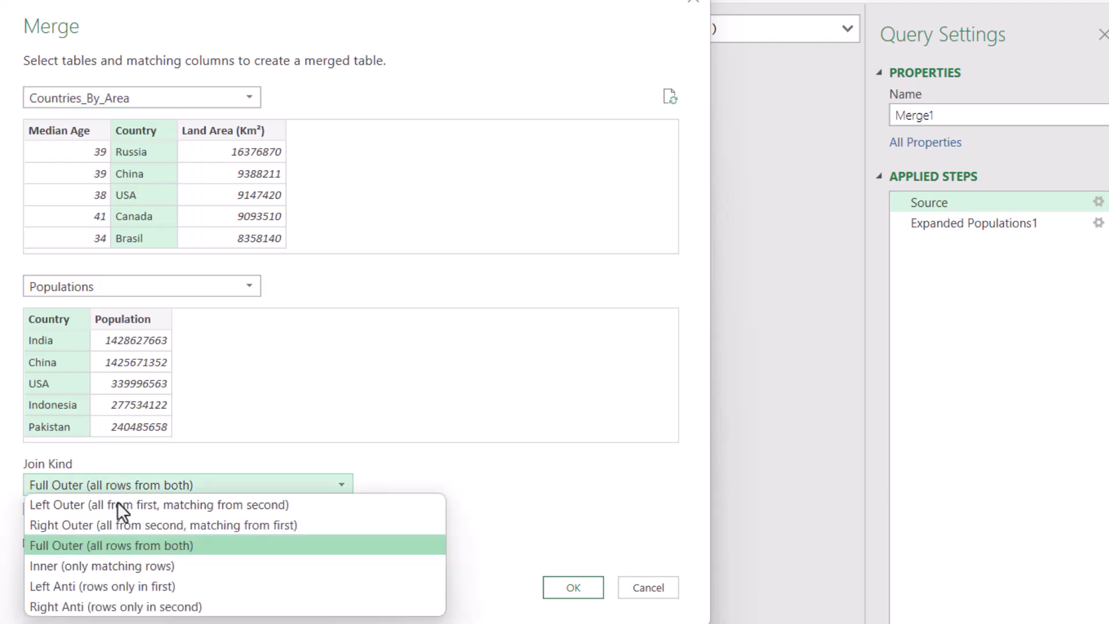
click(106, 585)
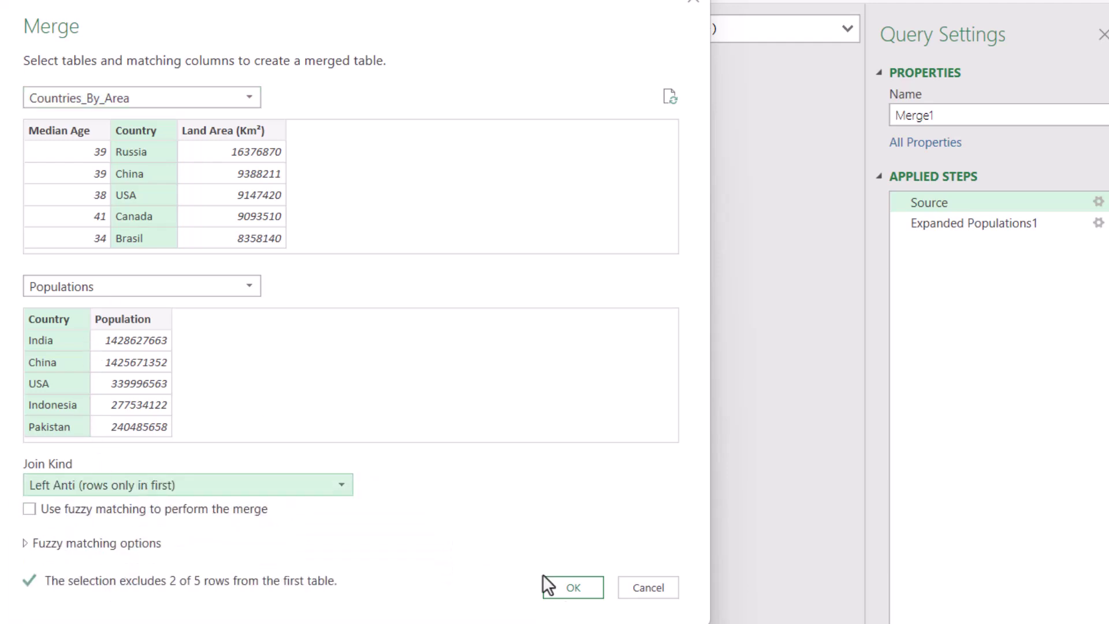
click(574, 588)
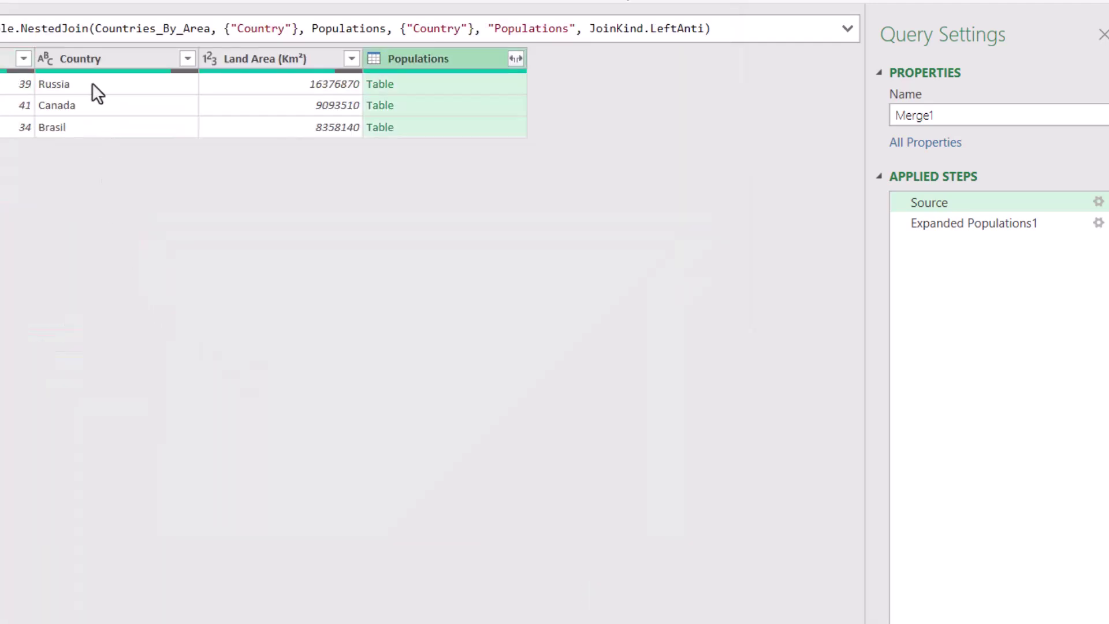
click(92, 83)
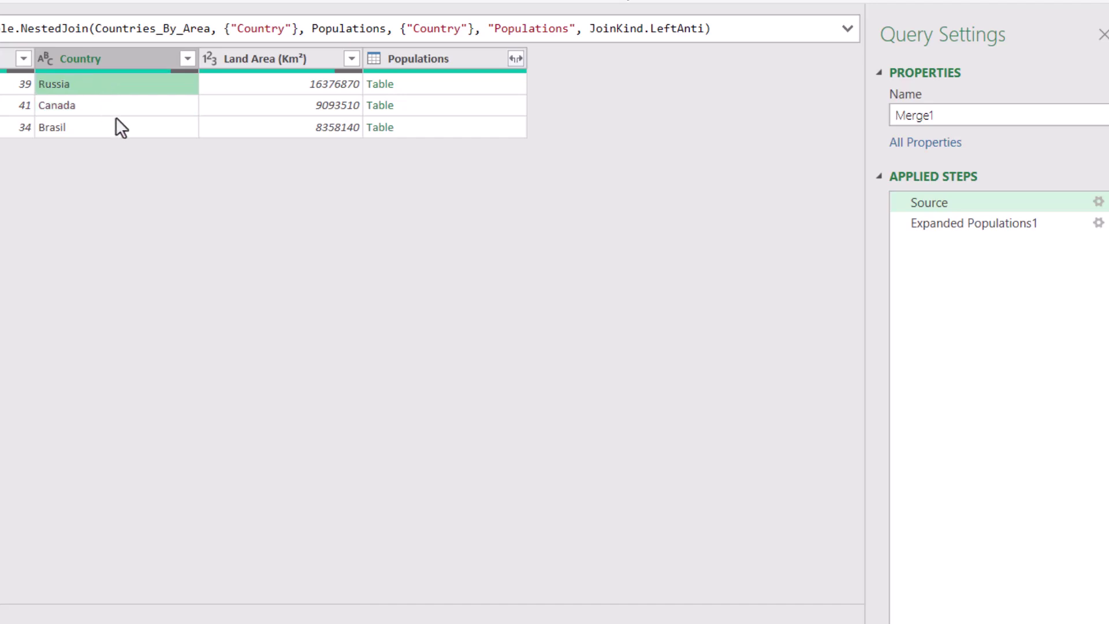
Step: Enable fuzzy matching on the Left Anti merge so only Russia and Canada stay unmatched
click(1096, 204)
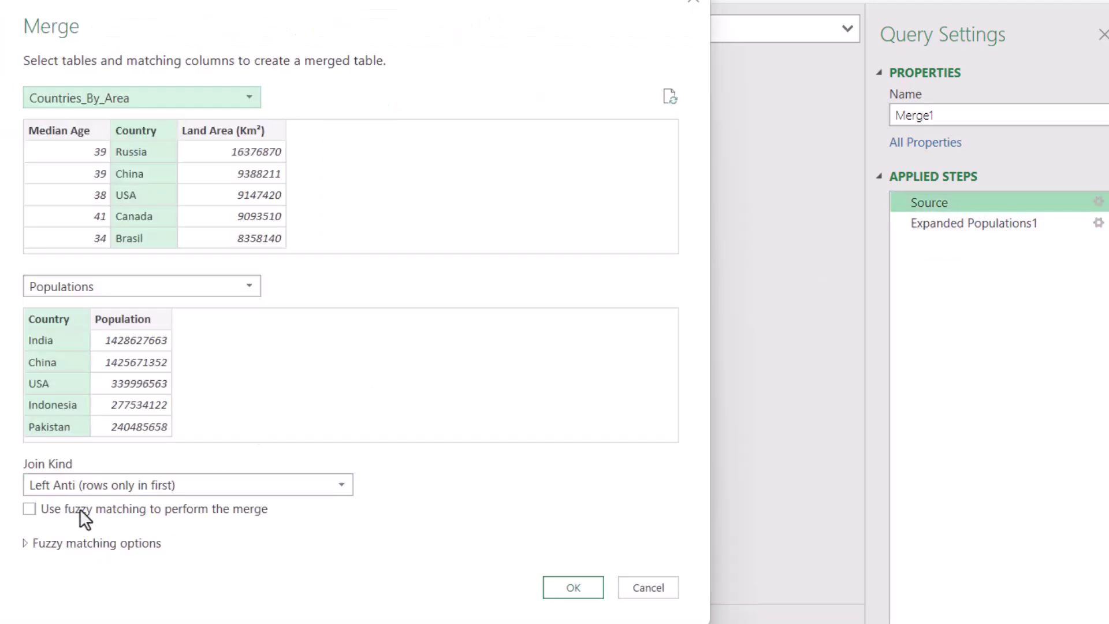
click(27, 510)
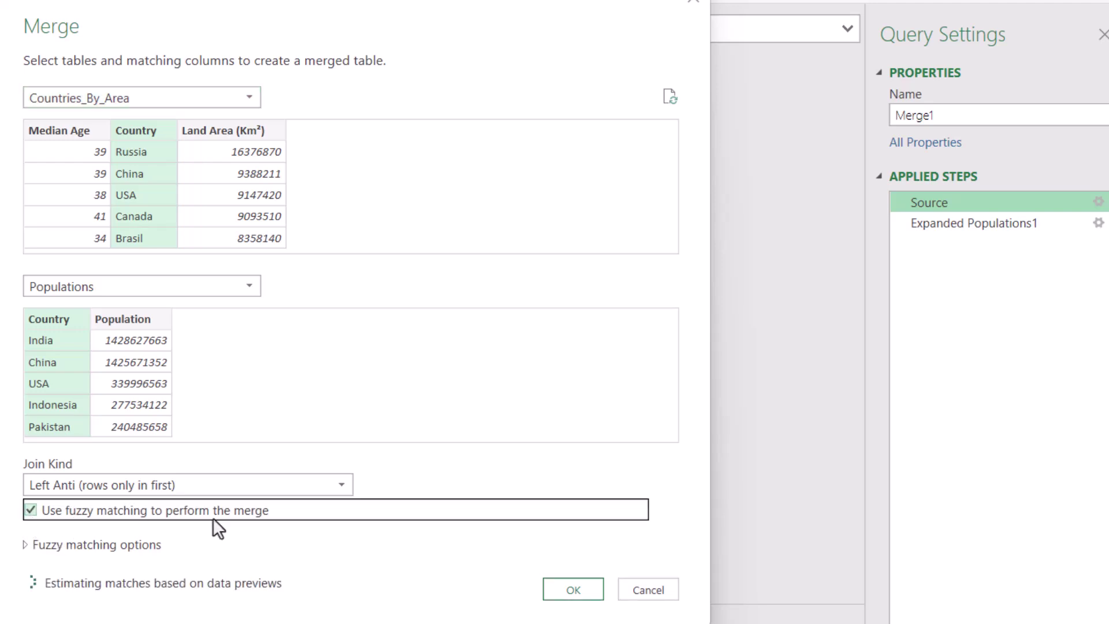
click(27, 543)
scroll(345, 577, down, 2)
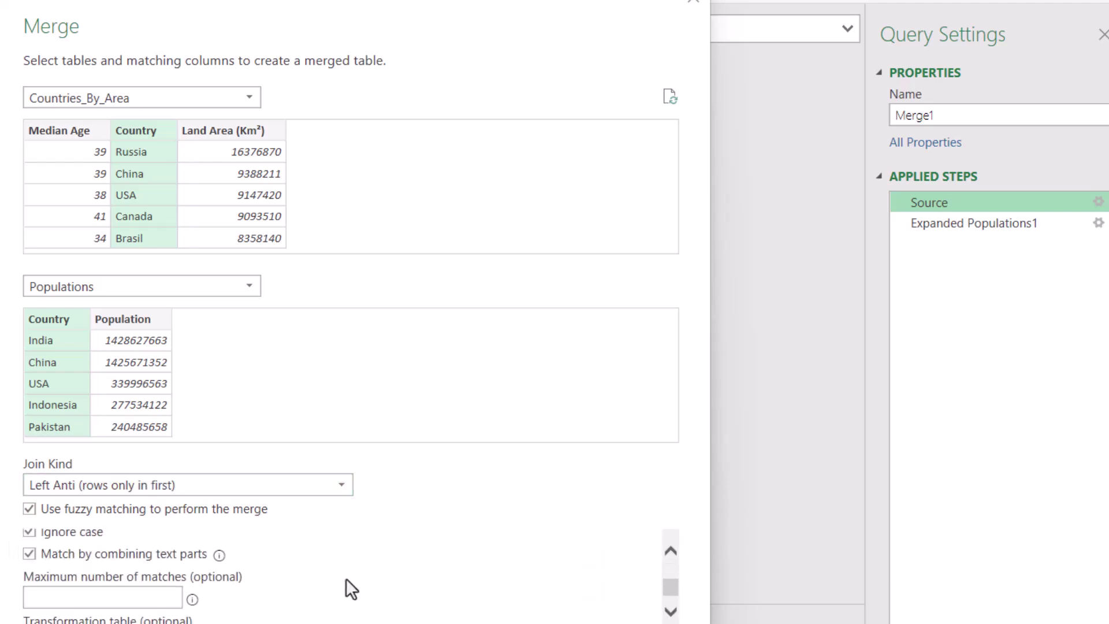
scroll(346, 578, up, 2)
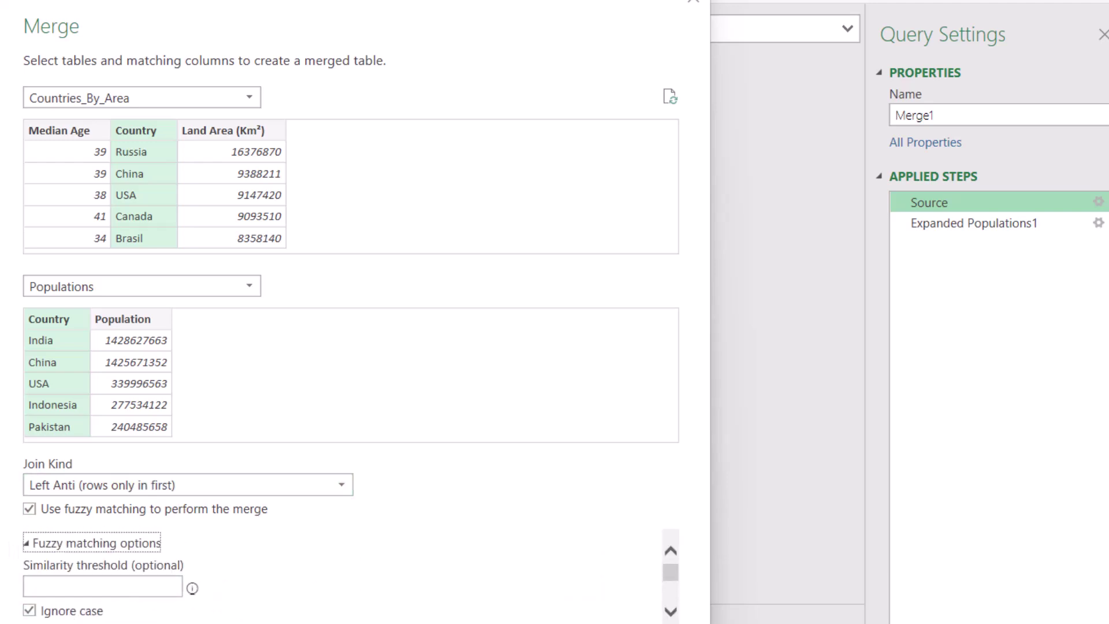
key(Return)
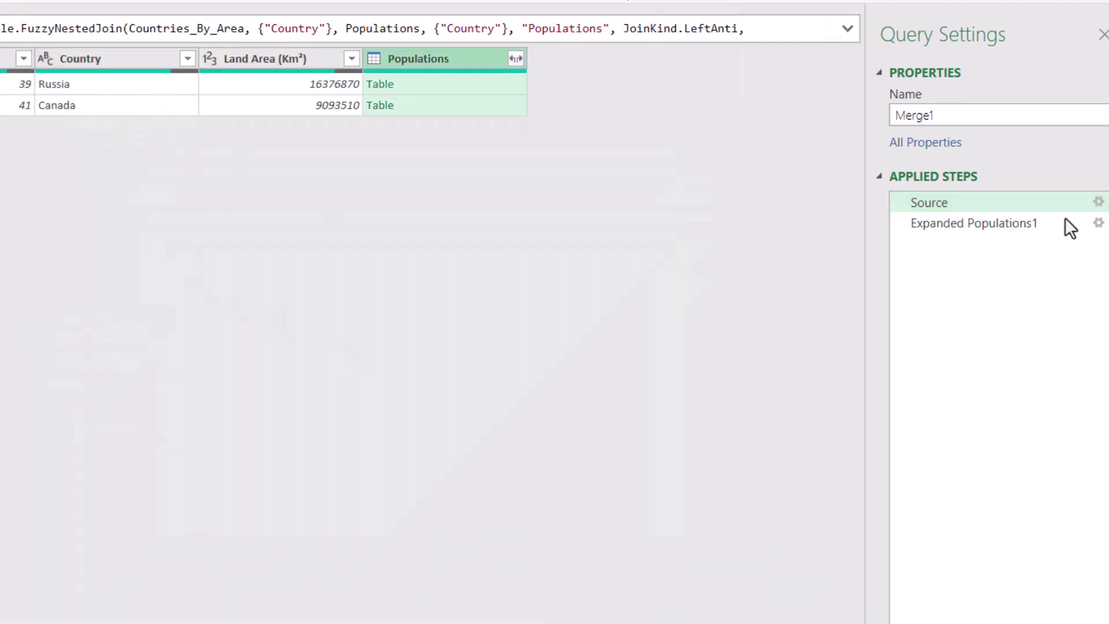
click(1097, 202)
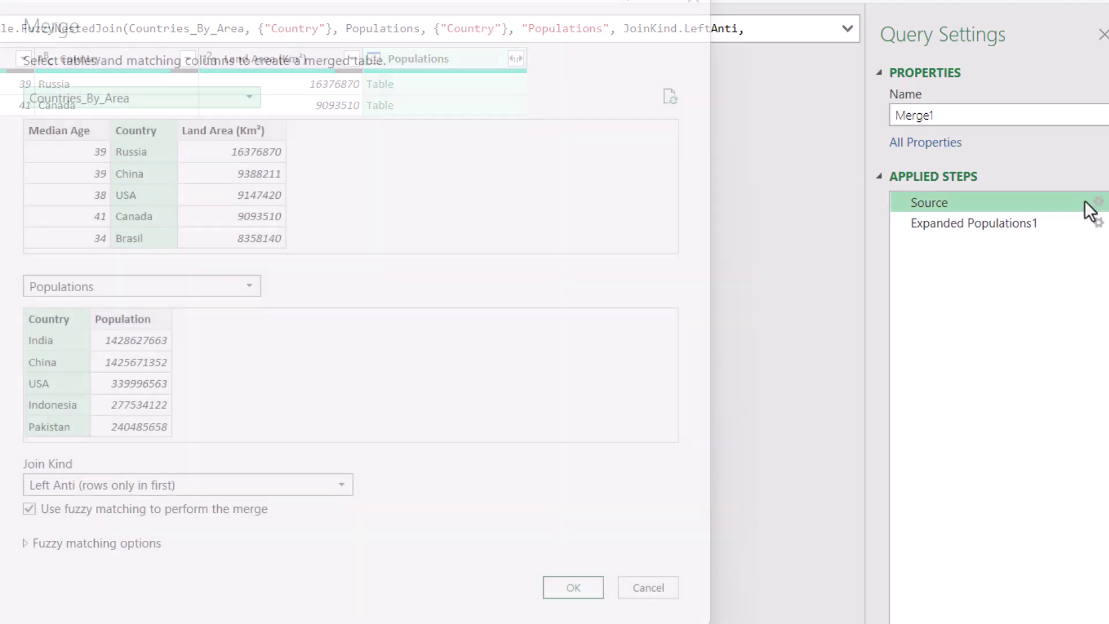
Step: Switch the fuzzy merge to Inner (only matching rows), returning China, USA and Brasil
click(74, 491)
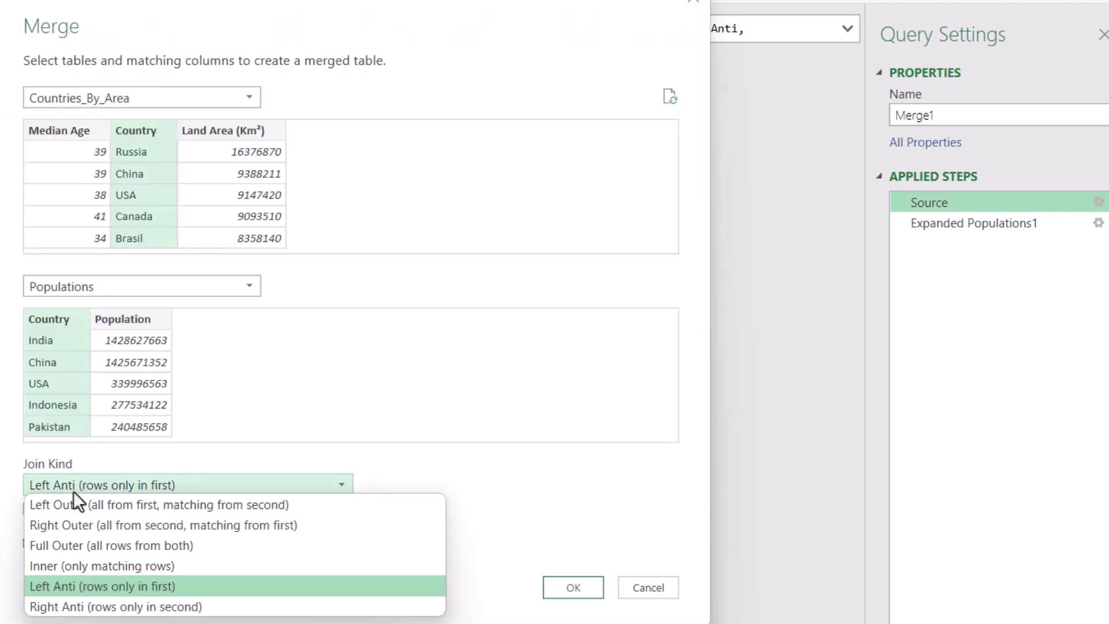
click(116, 566)
click(574, 587)
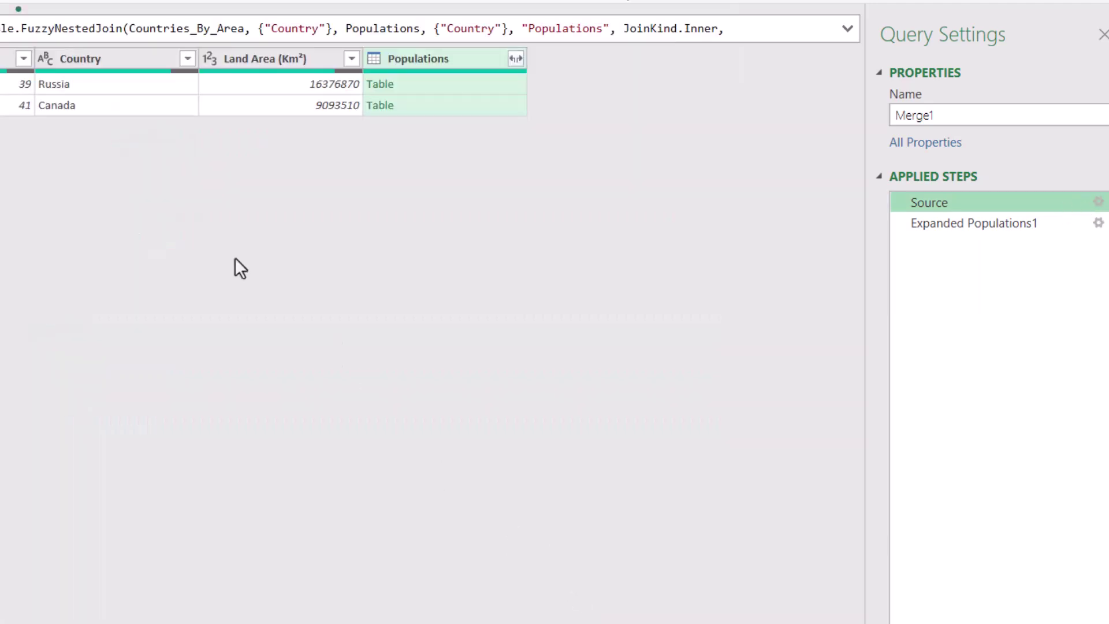
click(94, 60)
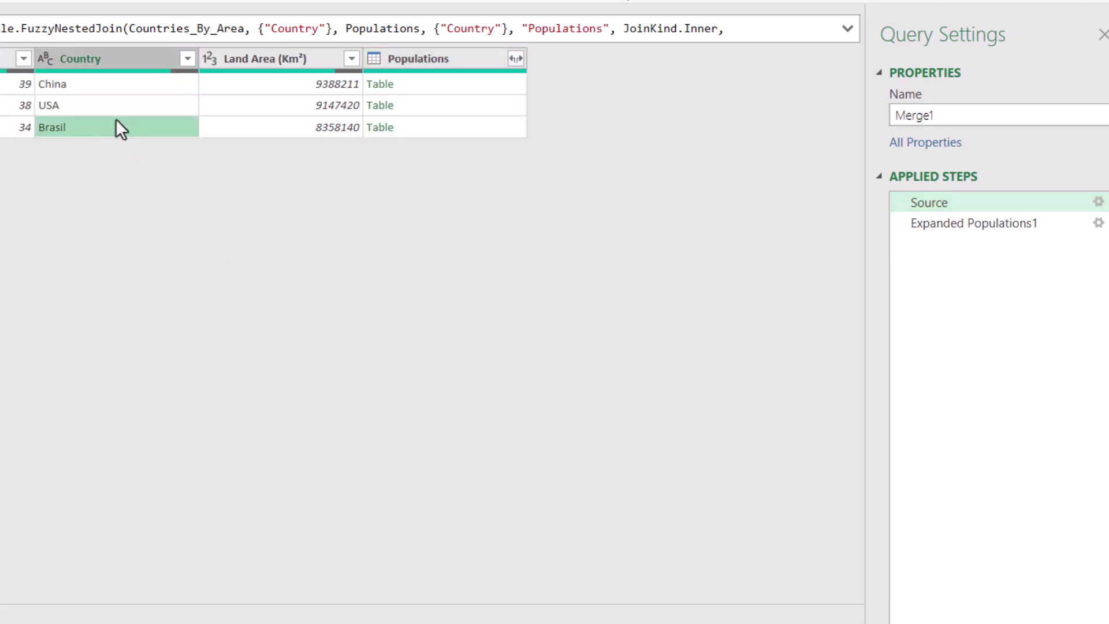
click(113, 84)
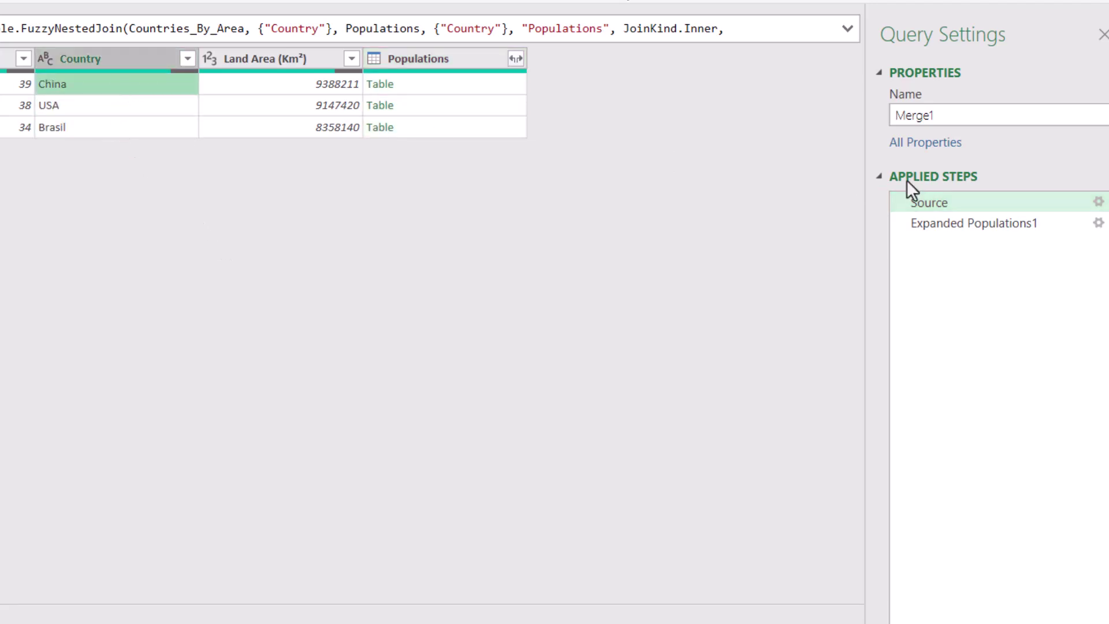
click(1098, 202)
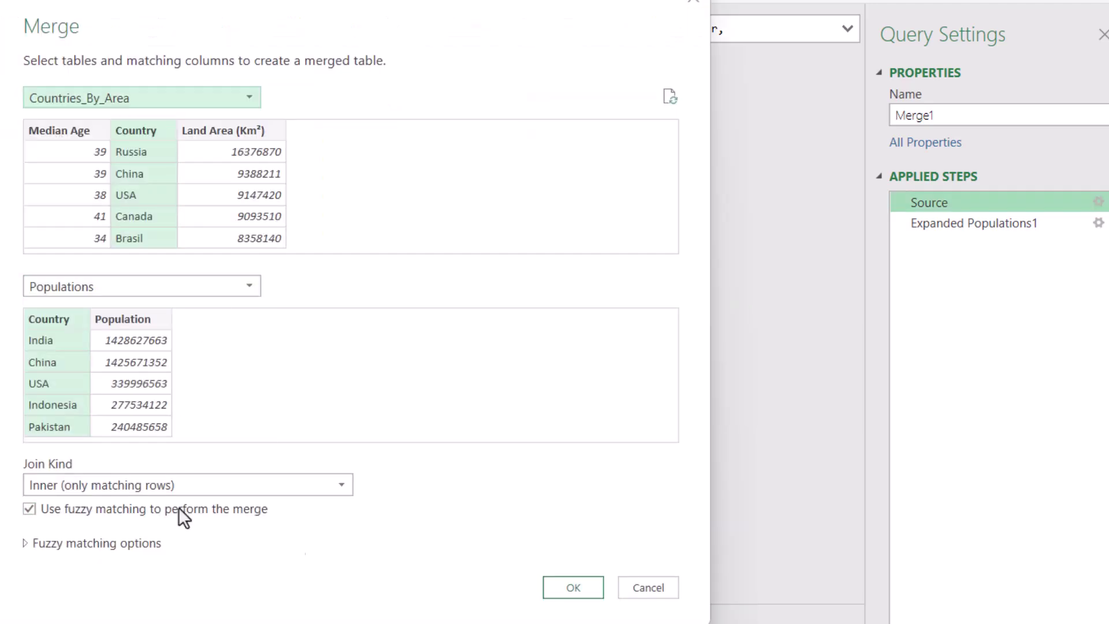
Step: Review the Fuzzy matching options in the Merge dialog, including the Similarity threshold box
click(51, 543)
scroll(445, 566, down, 3)
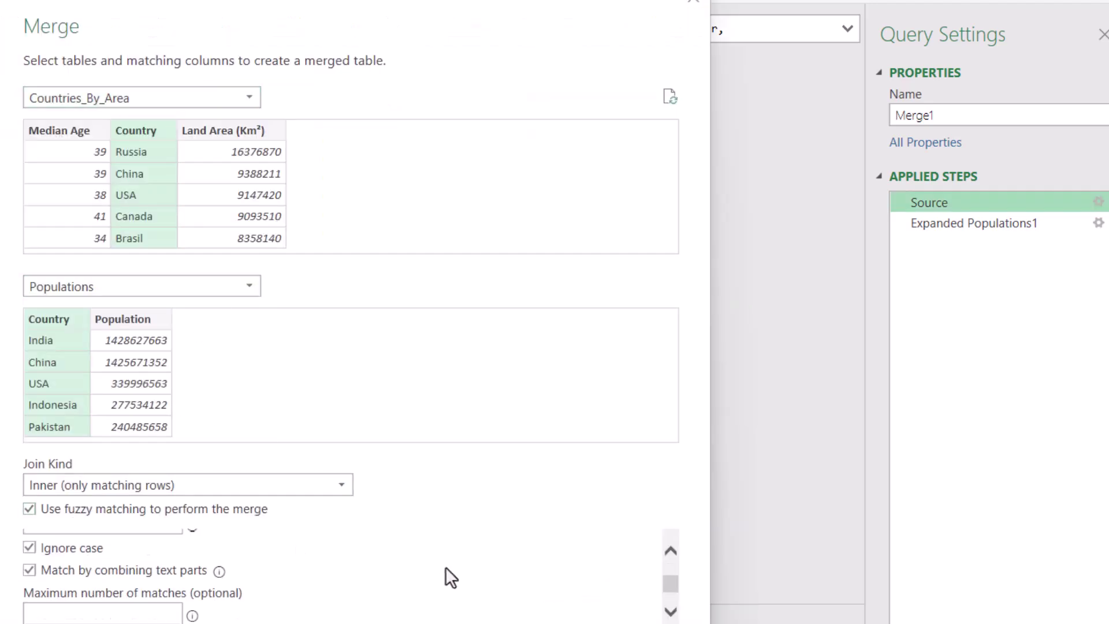
scroll(447, 567, up, 3)
mouse_move(193, 585)
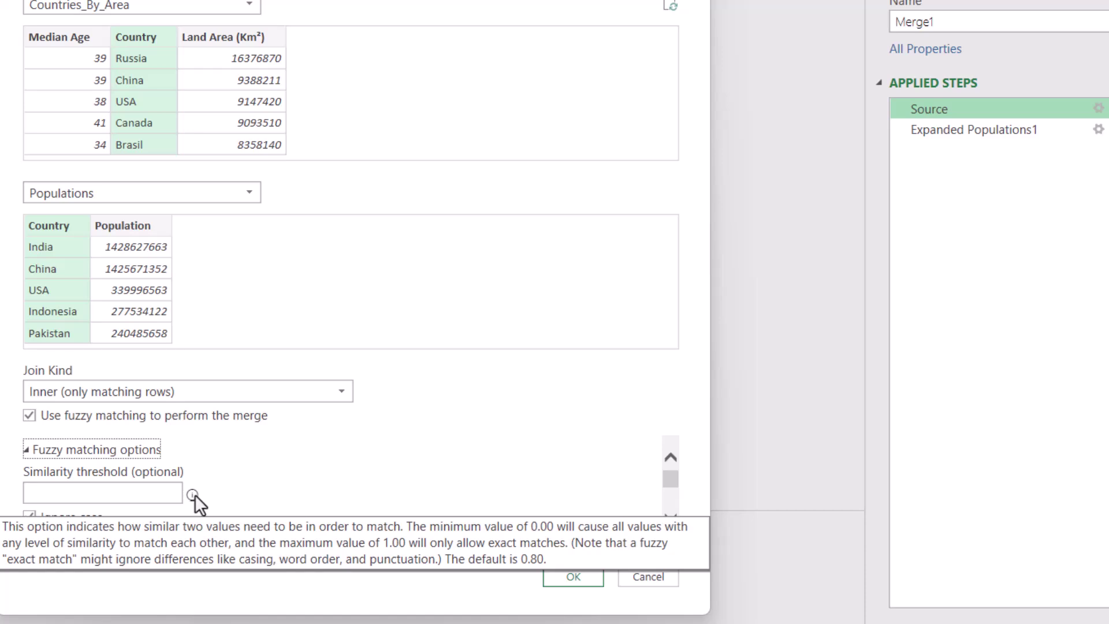
click(151, 493)
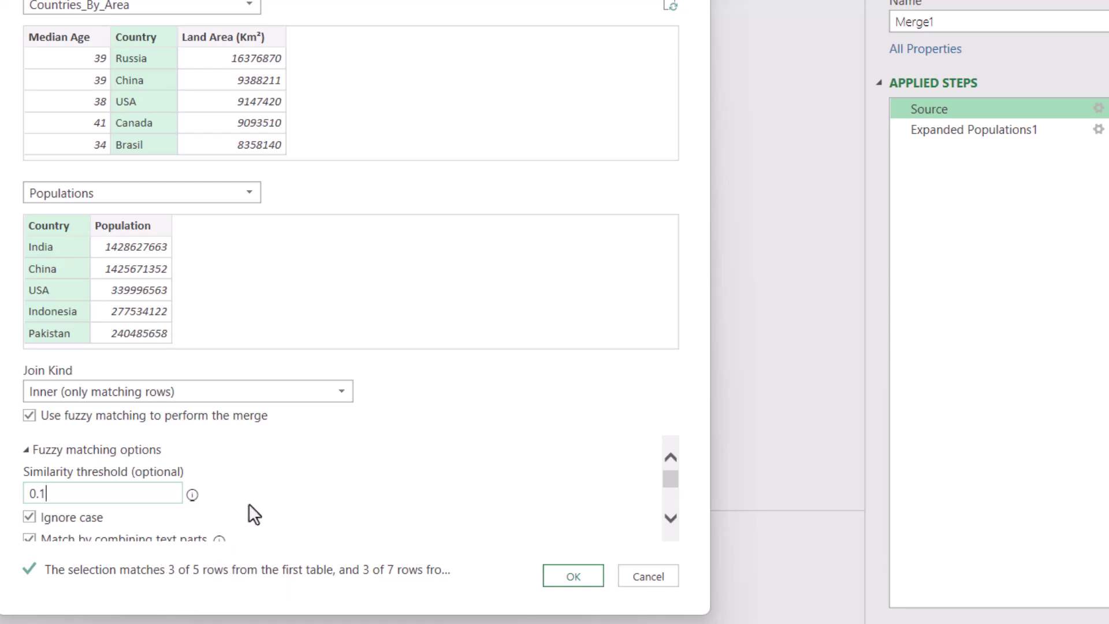
scroll(248, 504, down, 3)
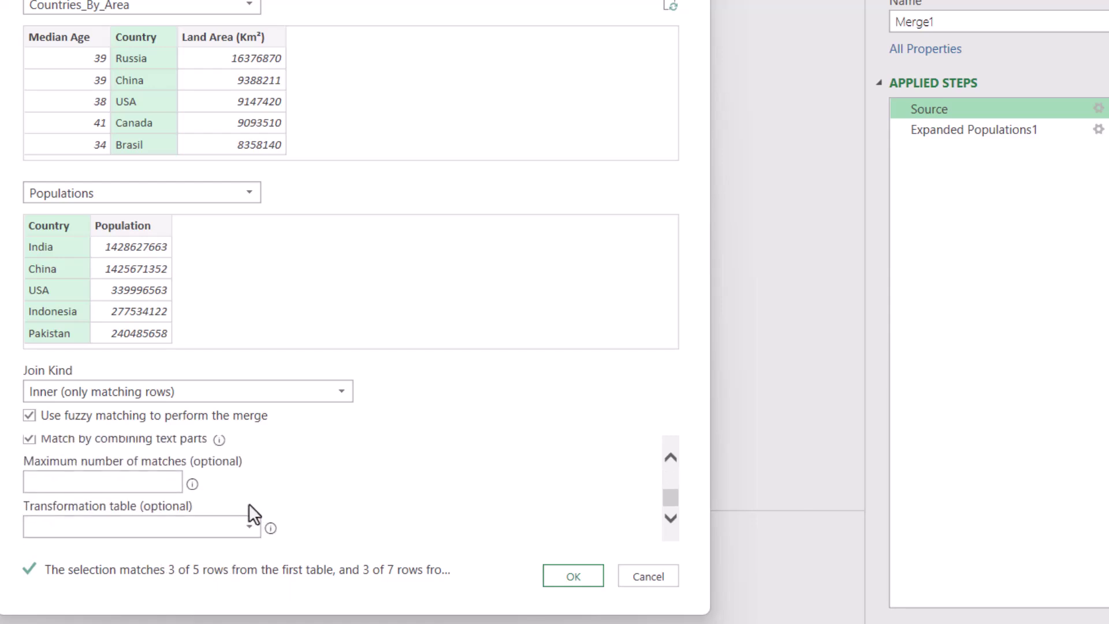
scroll(248, 504, up, 3)
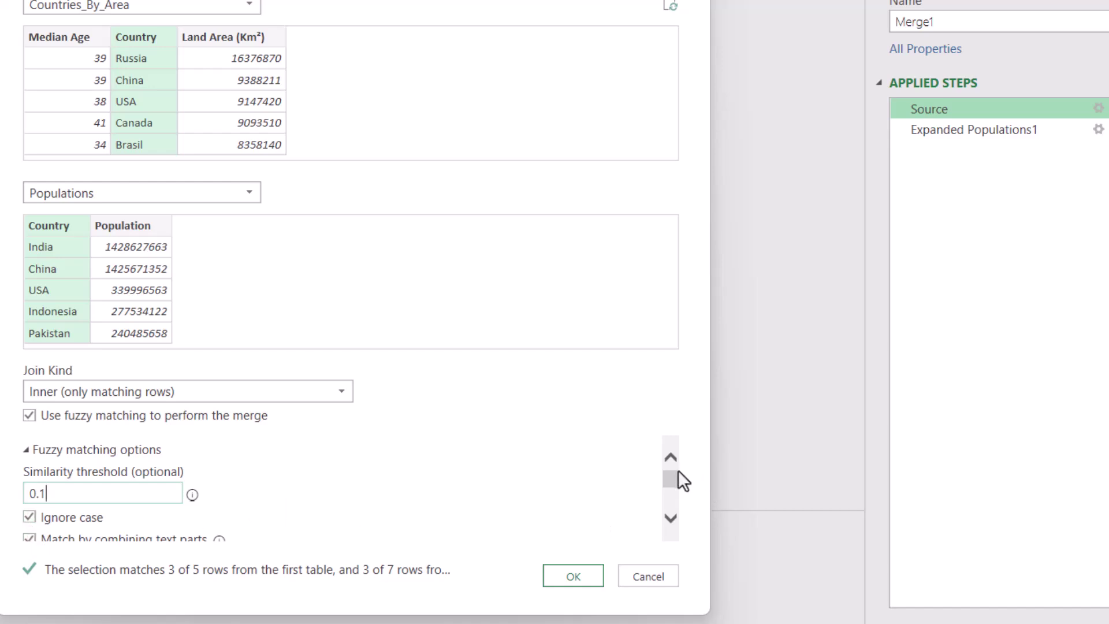
drag(670, 479, 667, 493)
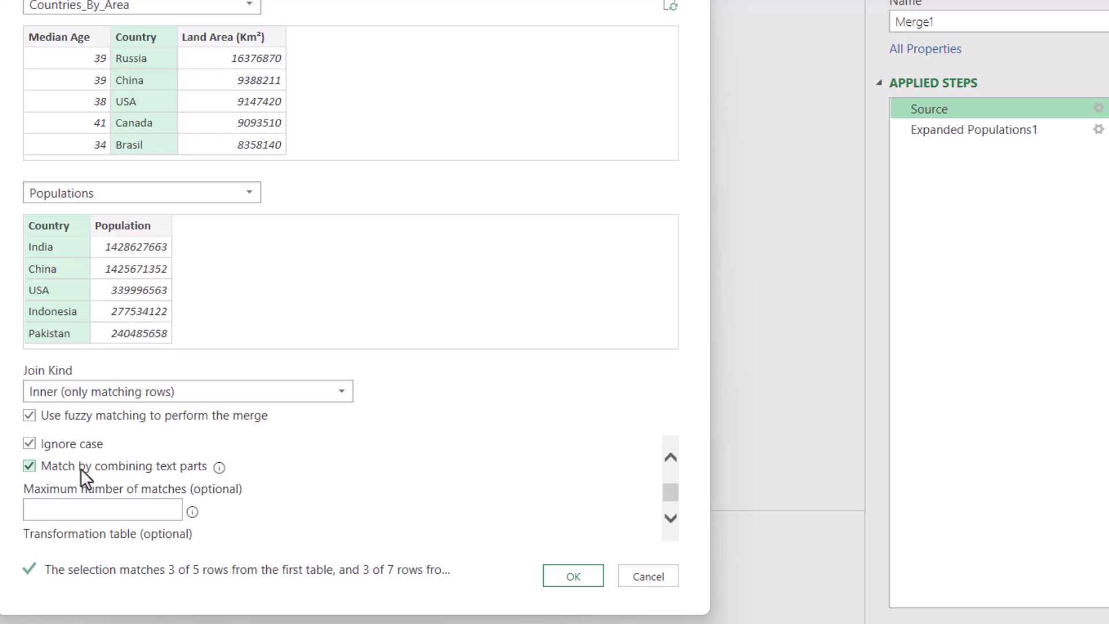
mouse_move(192, 512)
scroll(251, 525, down, 1)
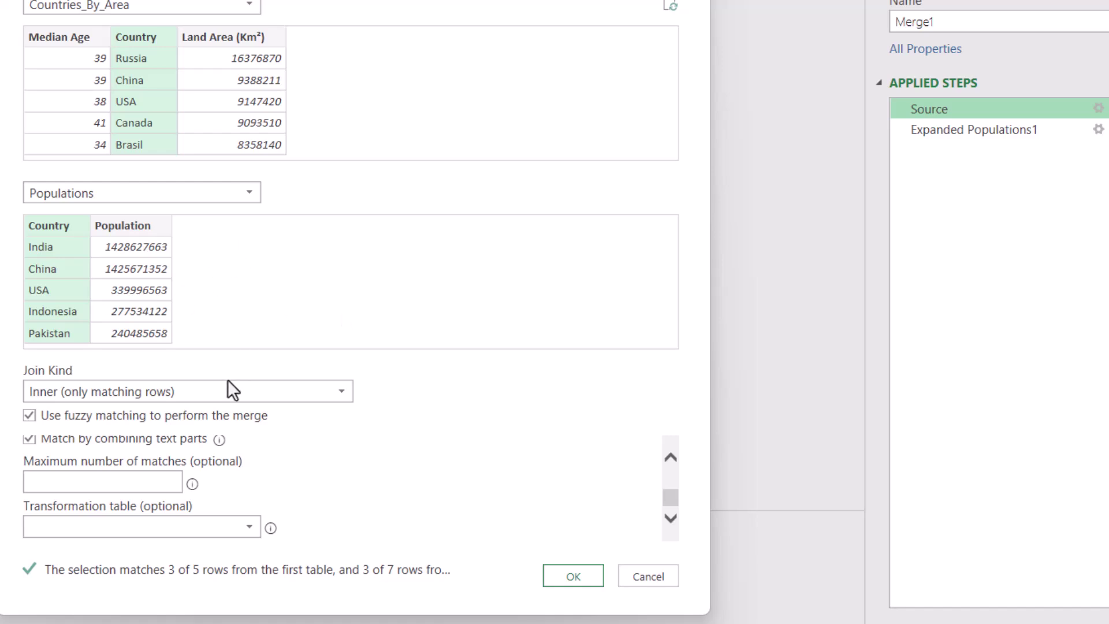
scroll(334, 514, up, 3)
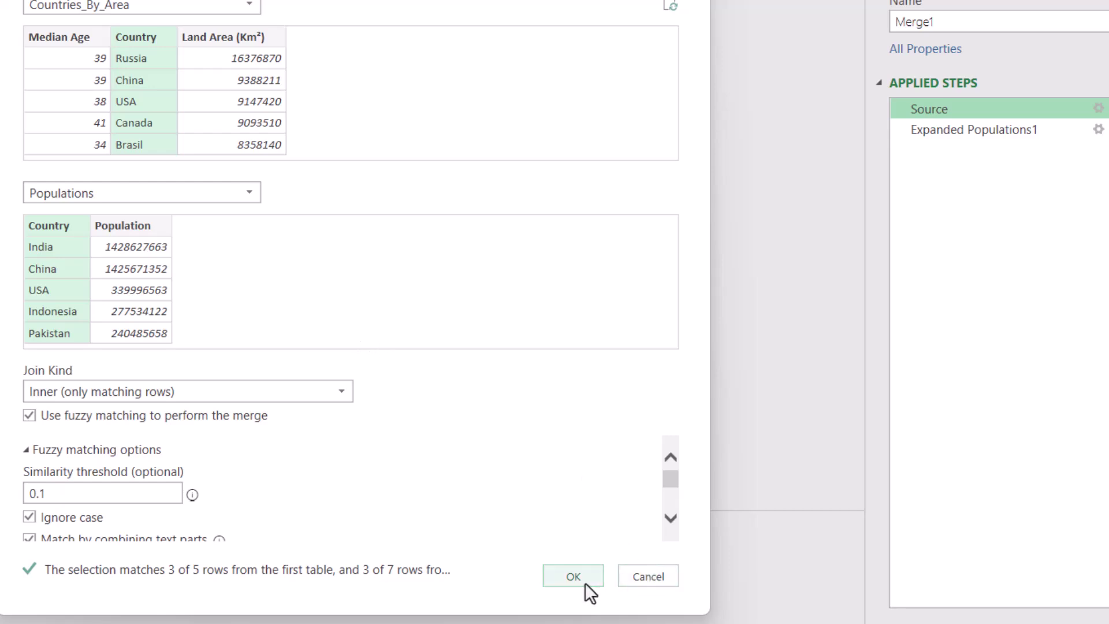
Step: Clear the 0.1 similarity threshold and re-apply the fuzzy inner merge
double_click(89, 500)
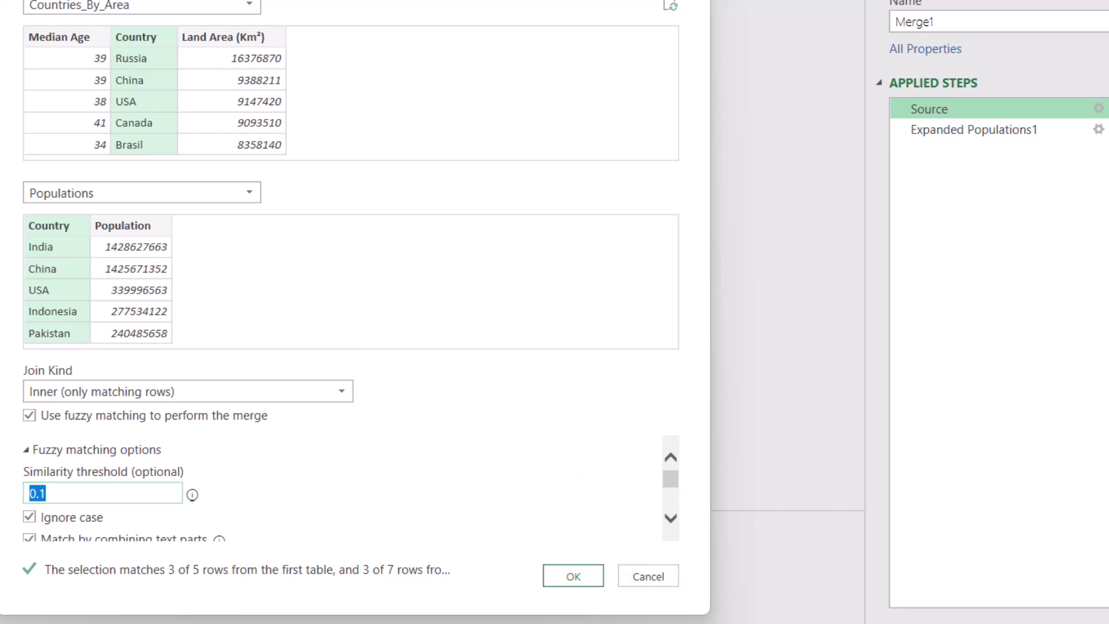
key(BackSpace)
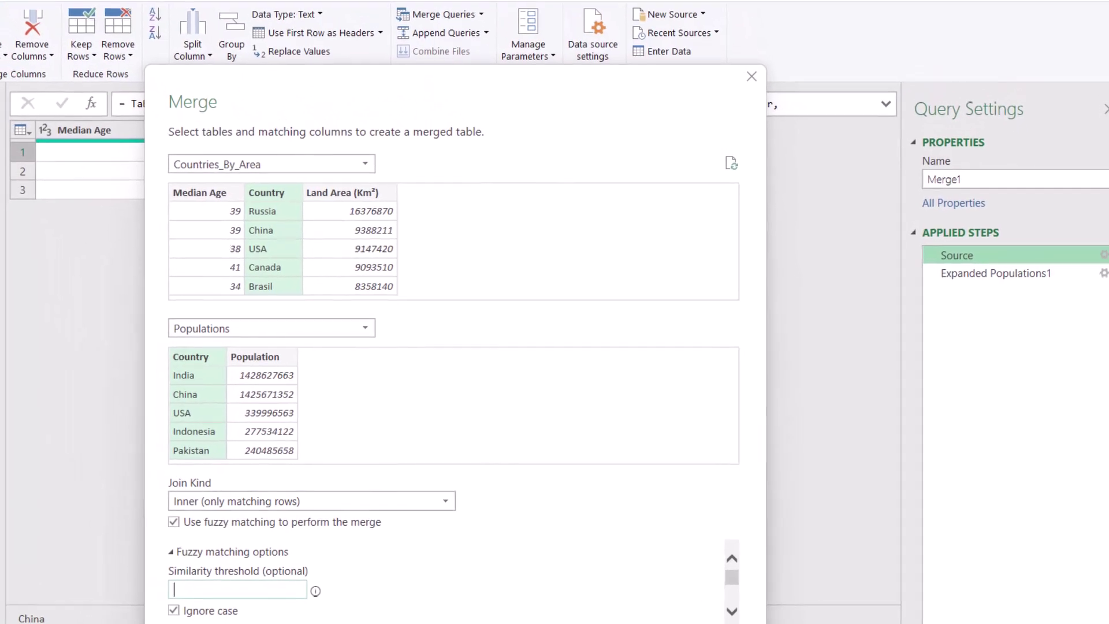
key(Return)
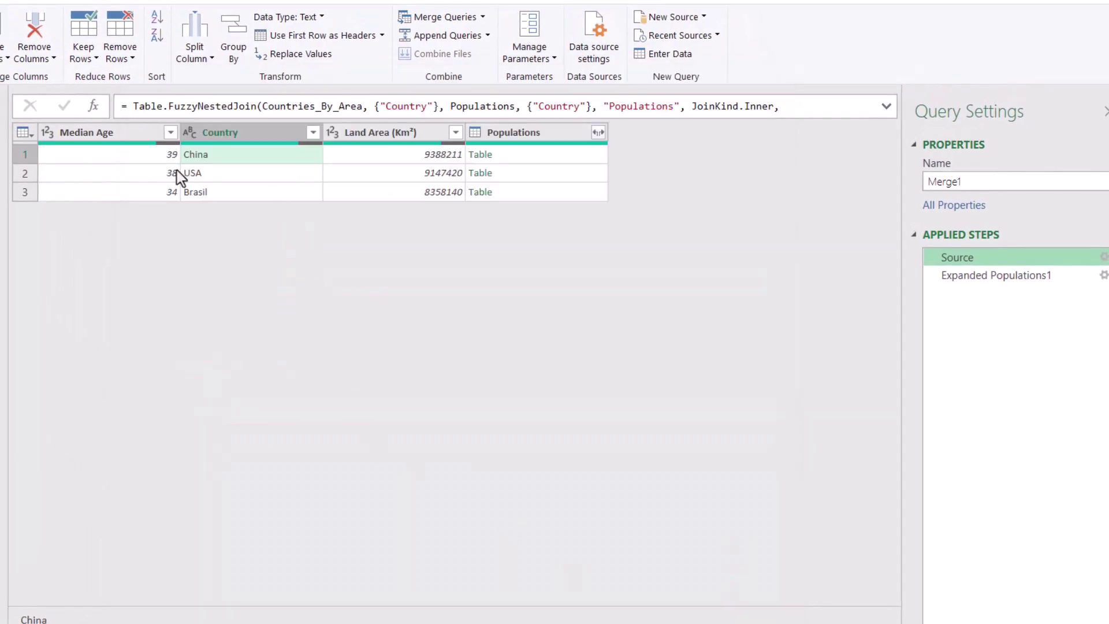
Step: Inspect the Populations column and the Expanded Populations1 result, including the matched Brazil entry
click(533, 136)
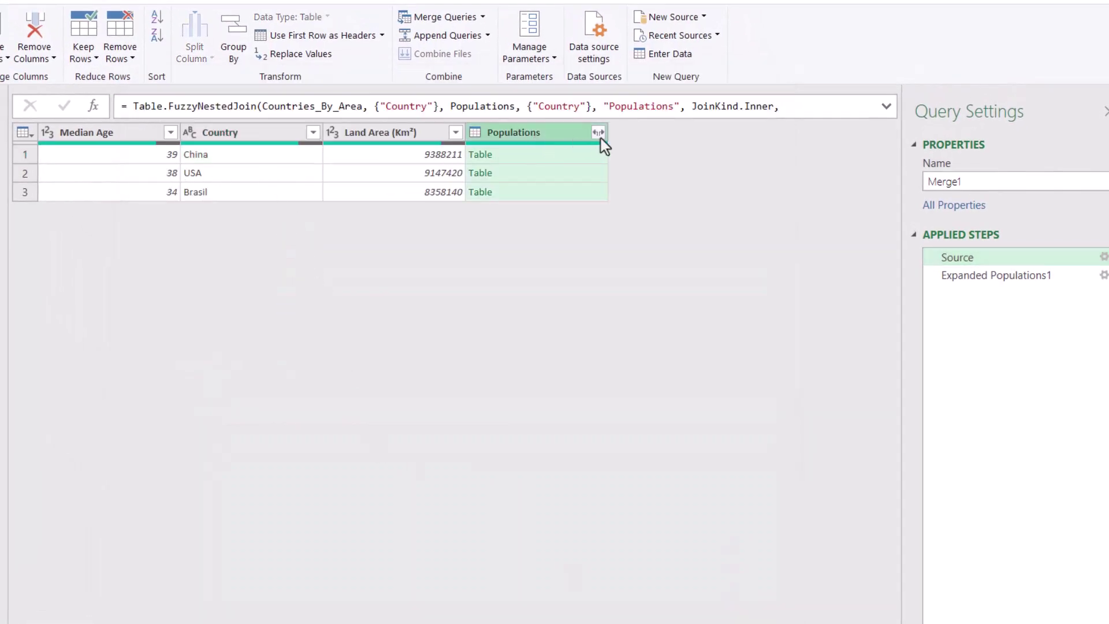
click(598, 132)
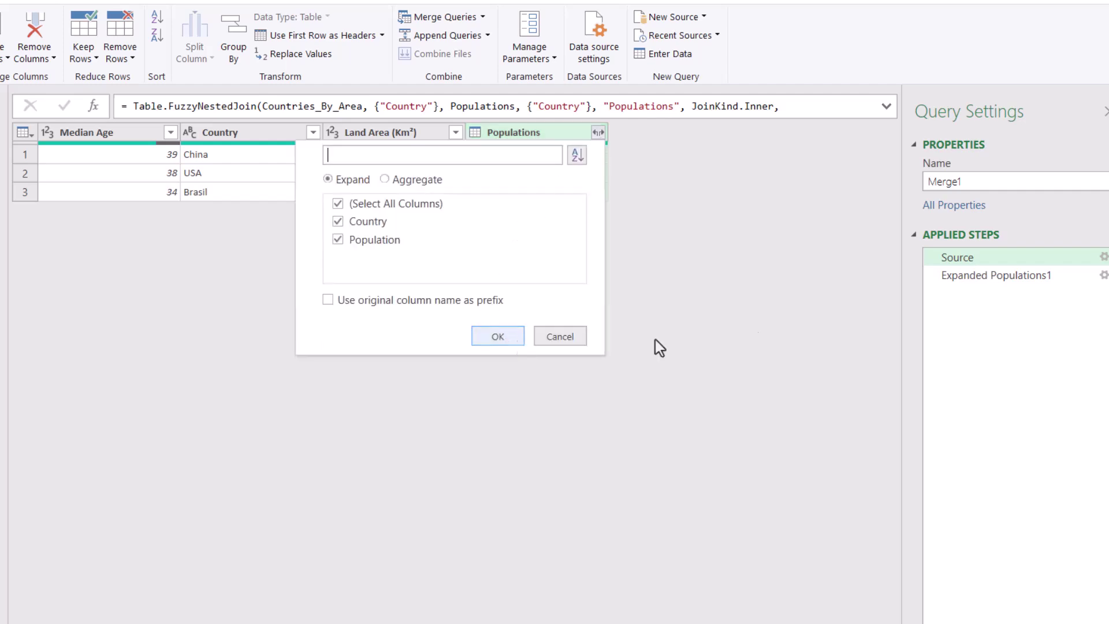
click(564, 340)
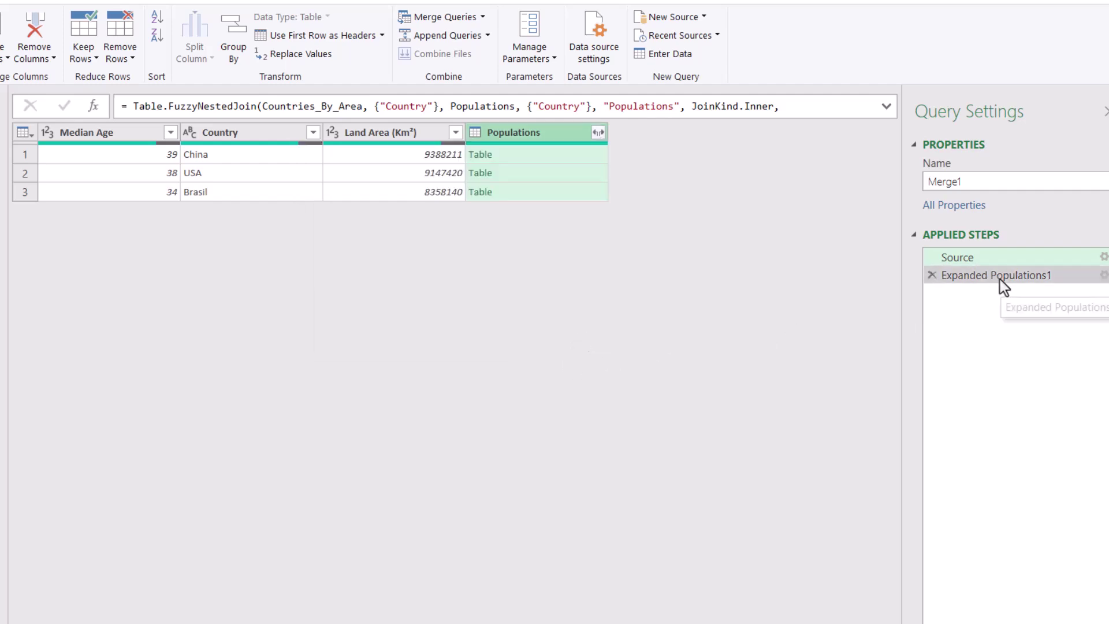
click(999, 279)
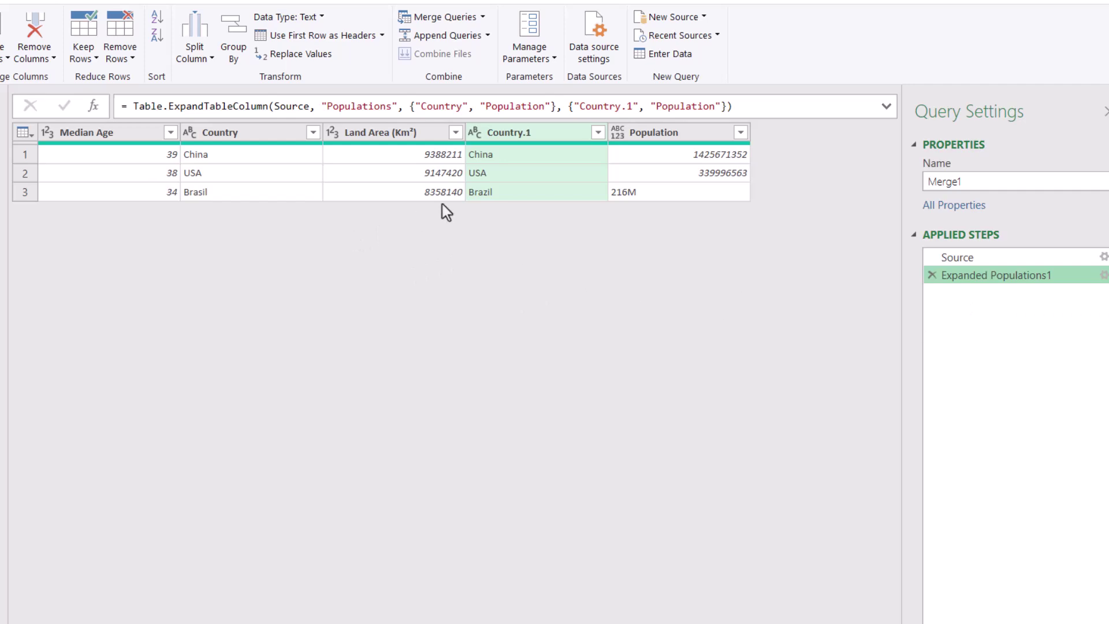
click(488, 192)
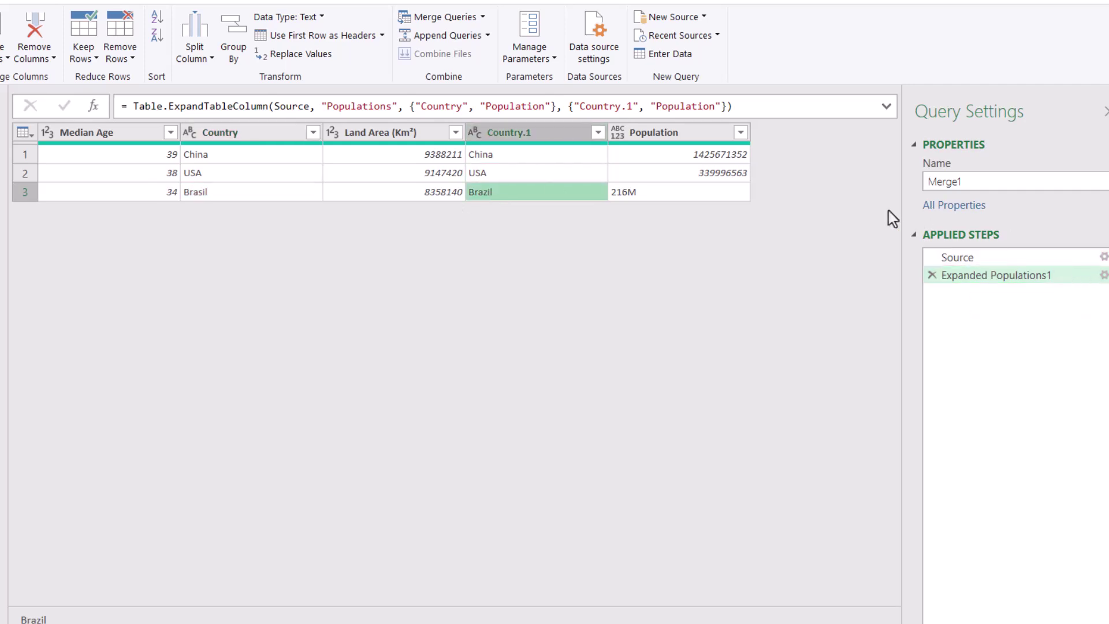
Step: Edit Expanded Populations1 to expand only Population, excluding Country
click(1104, 275)
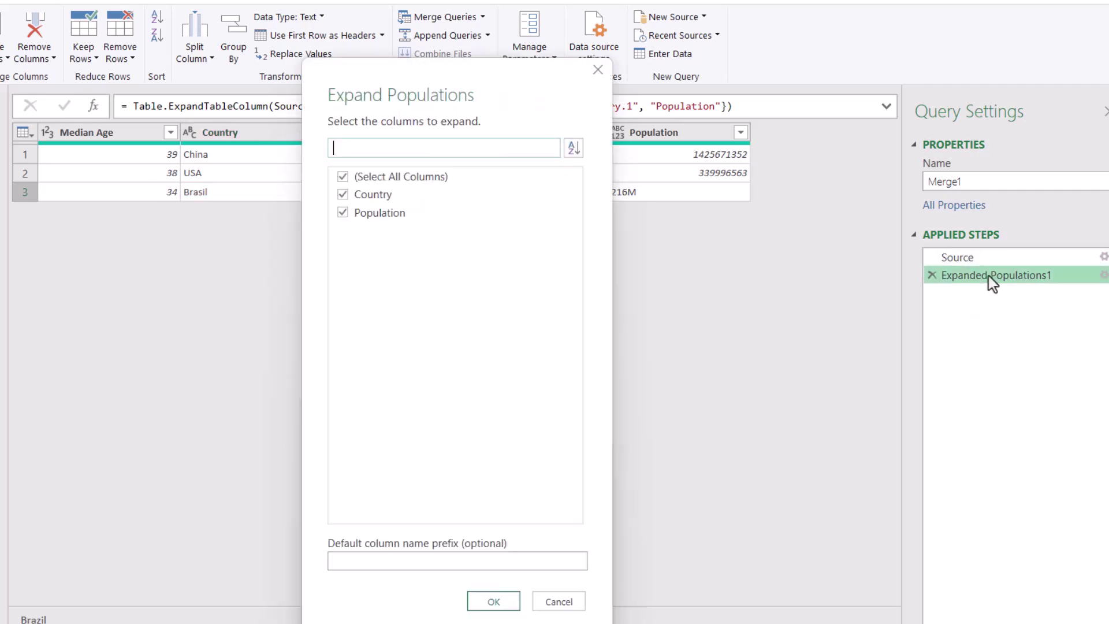
click(345, 199)
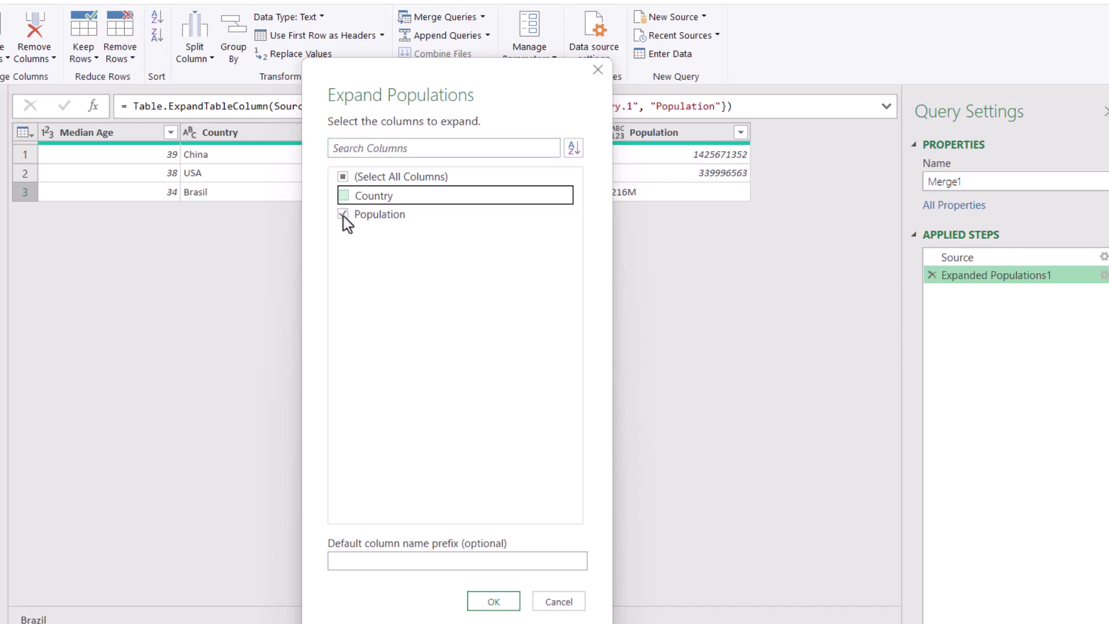
click(494, 601)
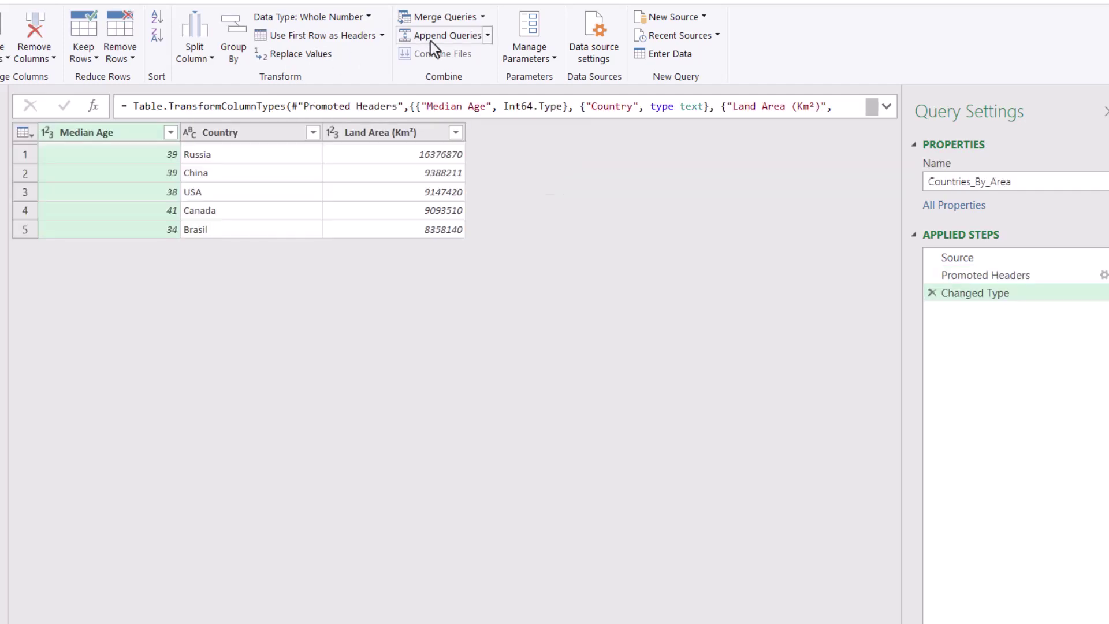
Step: Left-outer merge Populations into Countries_By_Area, matching on Country in both tables
click(442, 21)
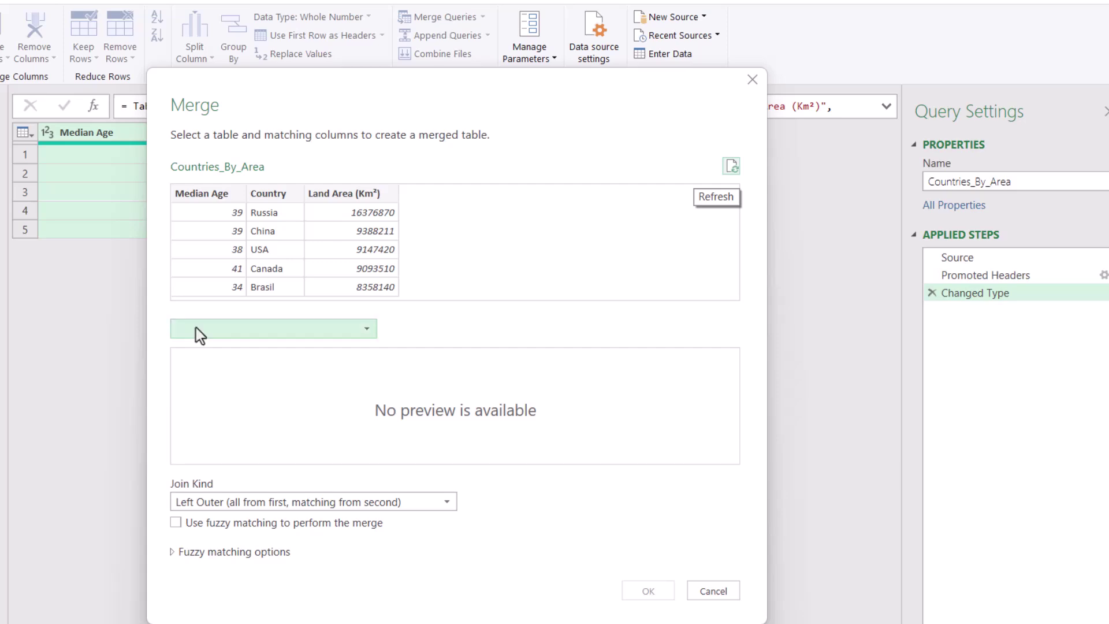
click(227, 327)
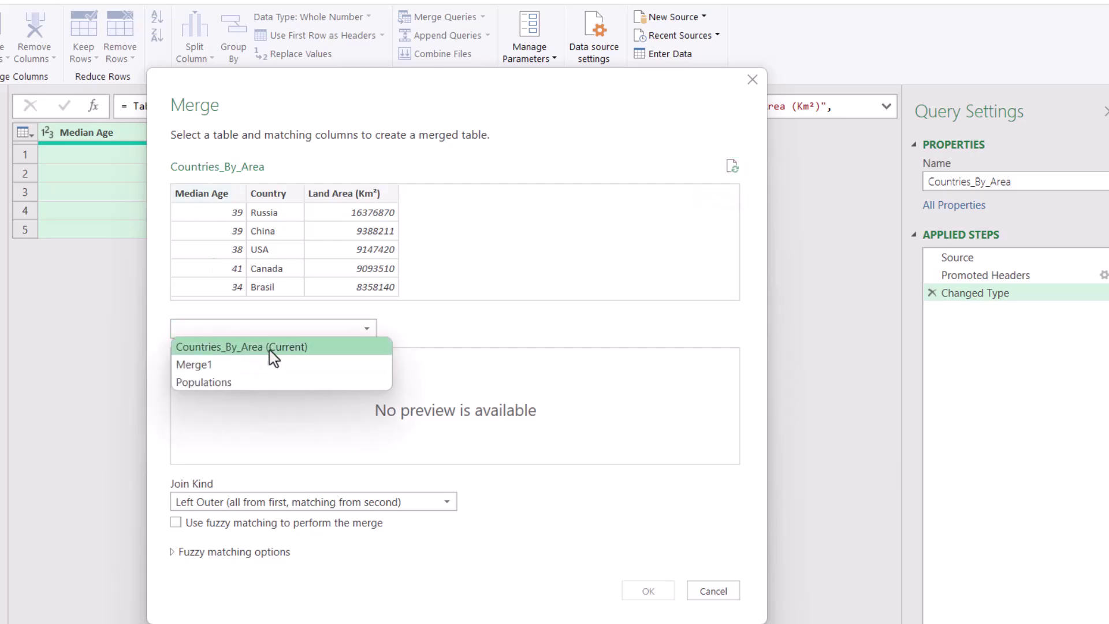
click(253, 383)
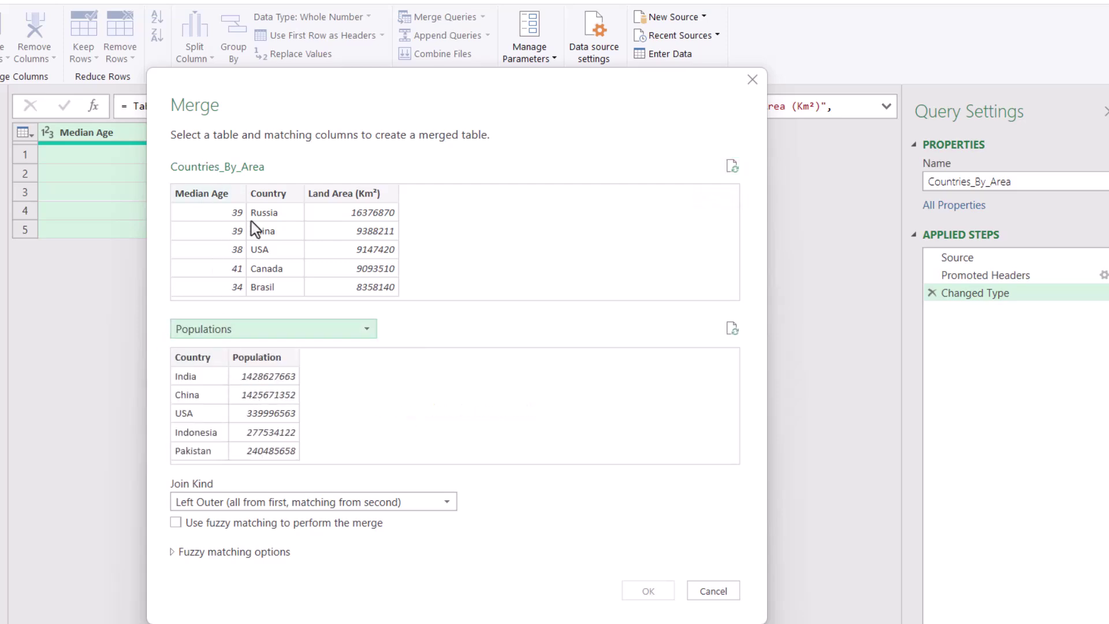
click(282, 195)
click(199, 359)
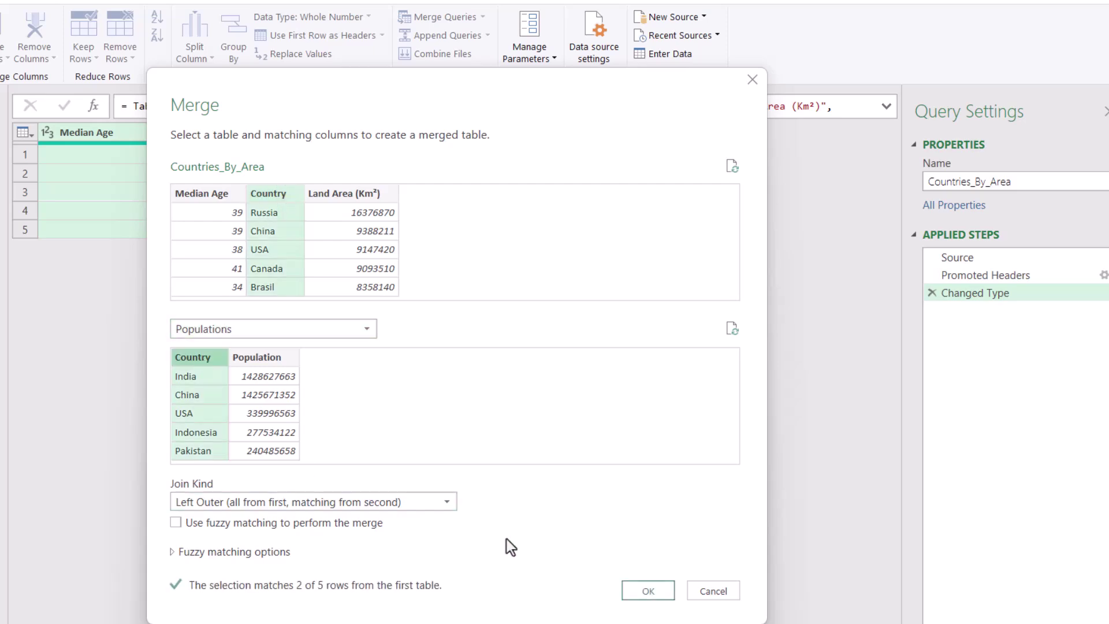
click(643, 590)
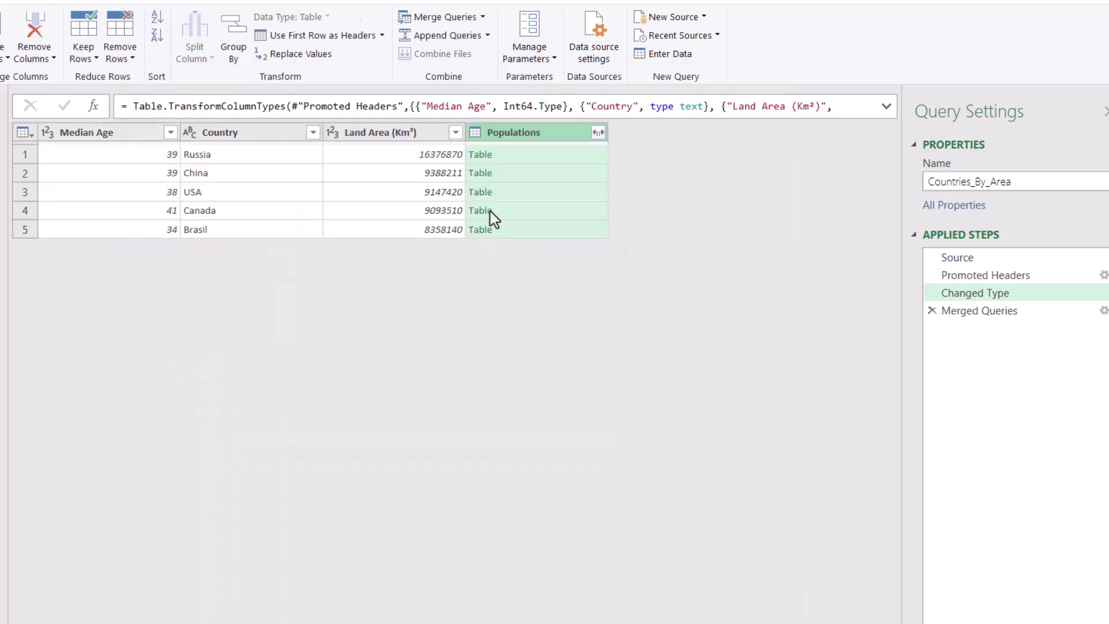
Step: Expand Populations into Country.1 and Population, then view Merge1 showing an error
click(597, 131)
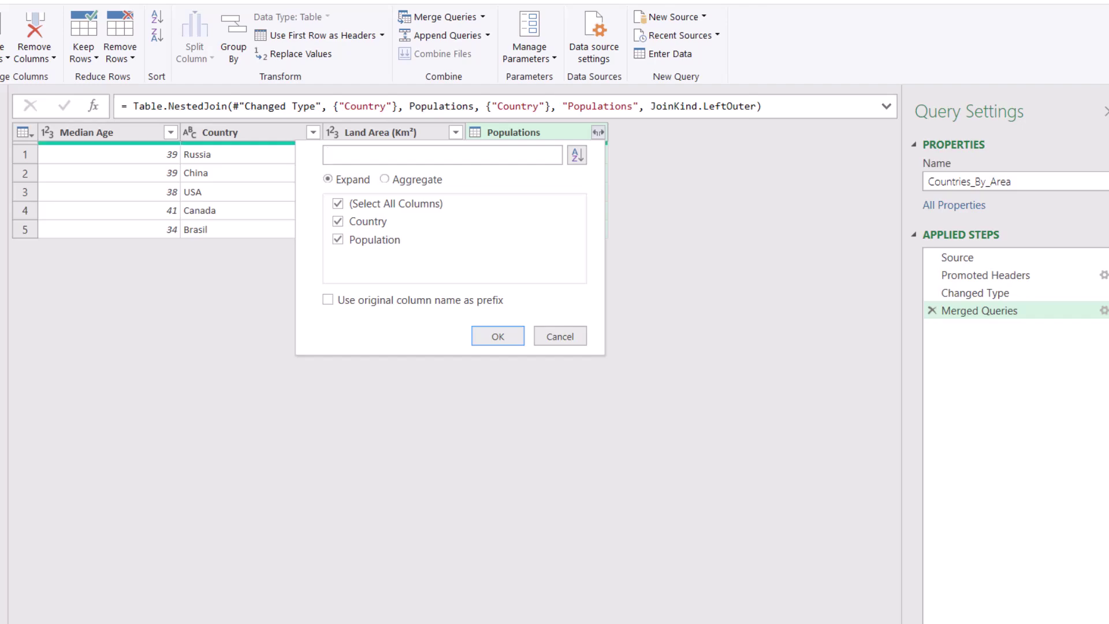
click(492, 334)
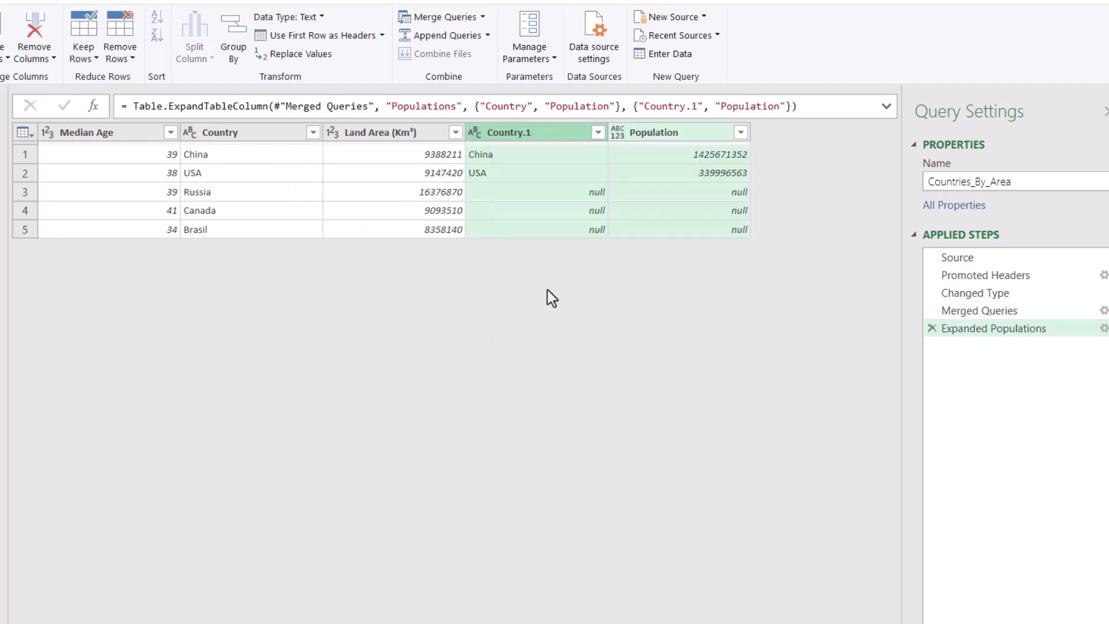
click(38, 164)
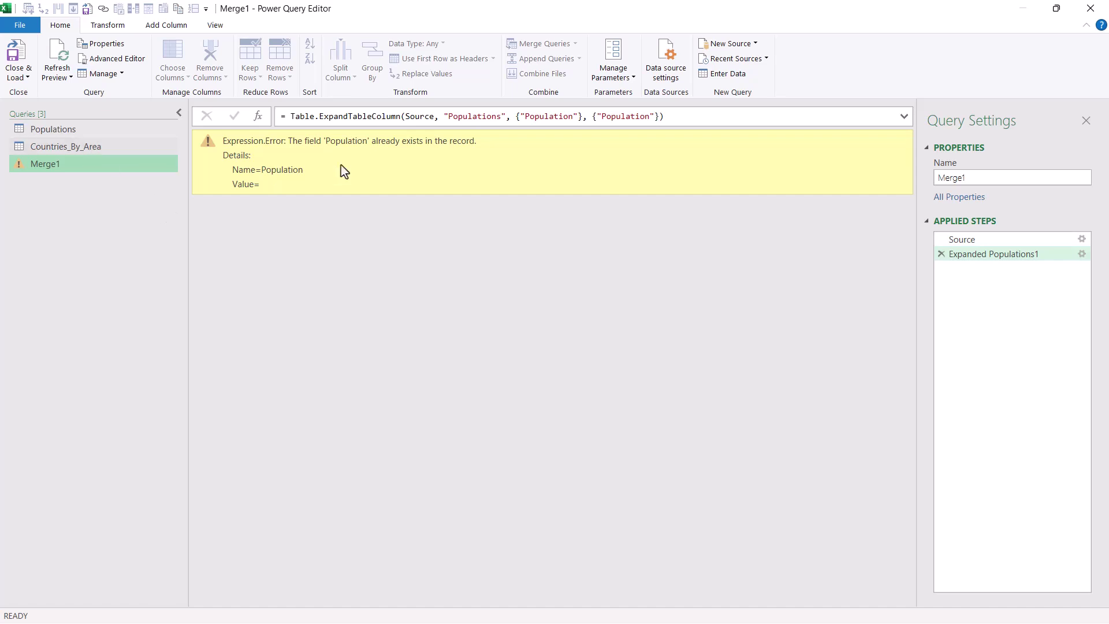
Step: Rename Countries_By_Area's Population column to 'Population #'
click(130, 148)
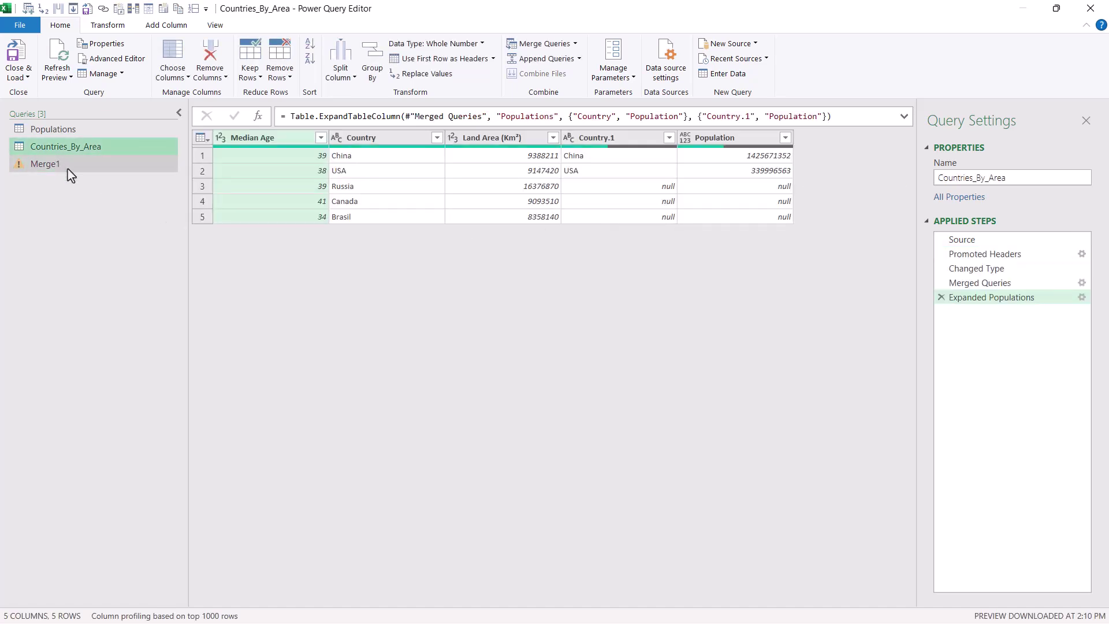
double_click(742, 139)
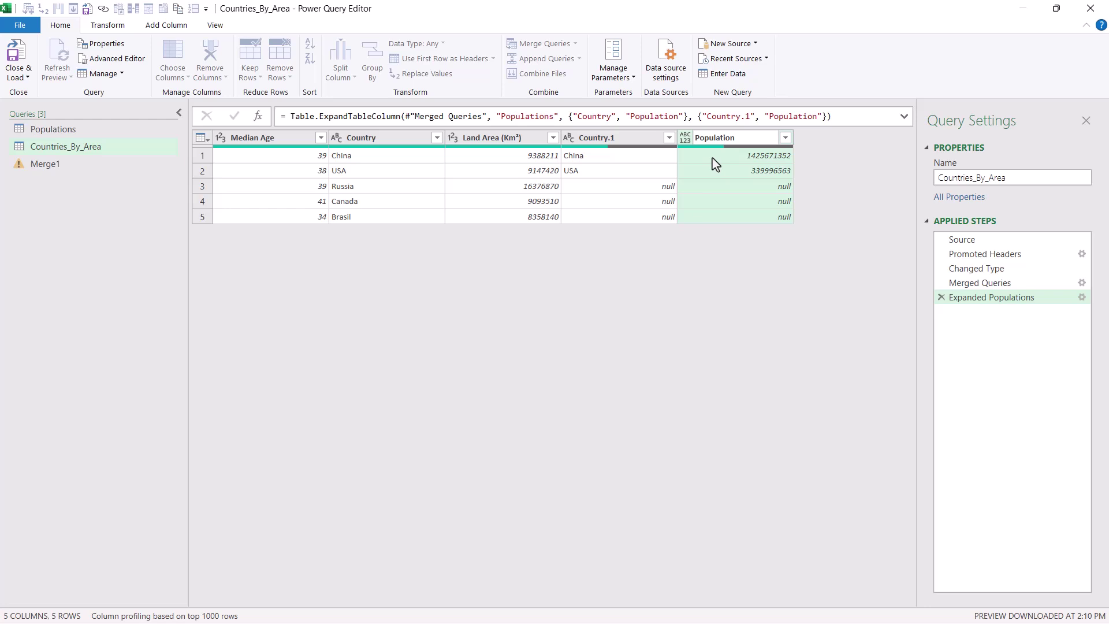
key(Return)
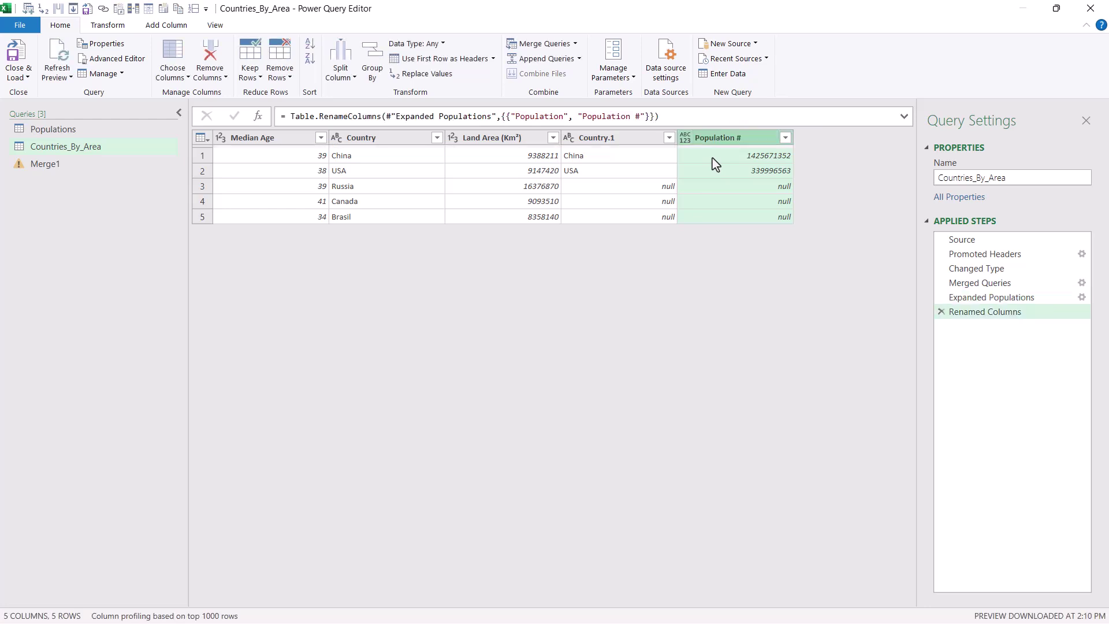
Step: Rename the Merge1 query to 'Combined'
click(55, 164)
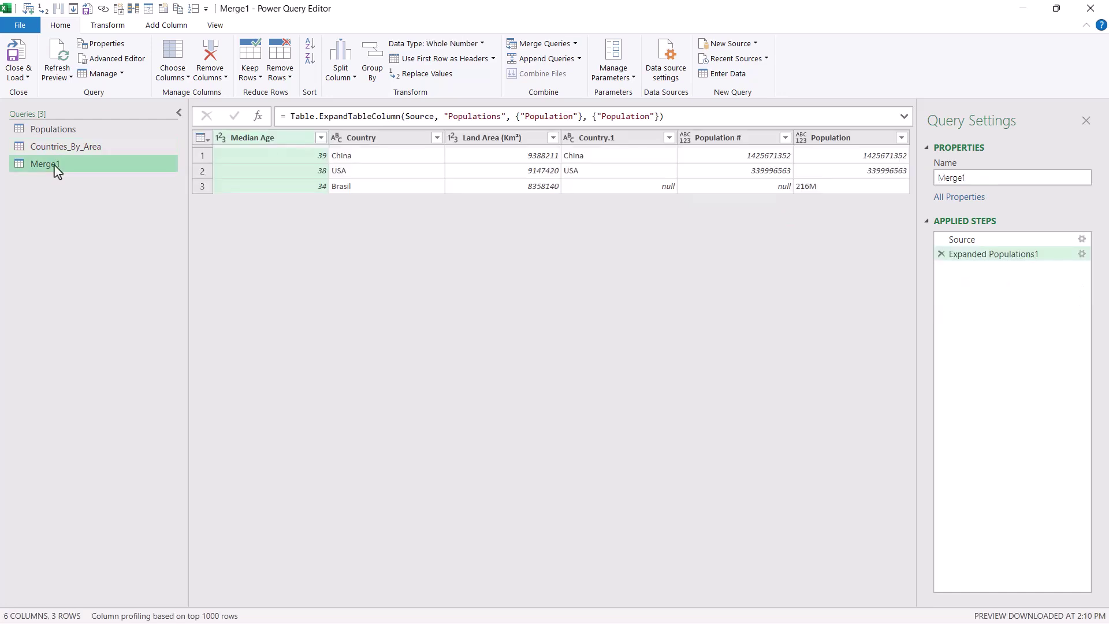
right_click(55, 165)
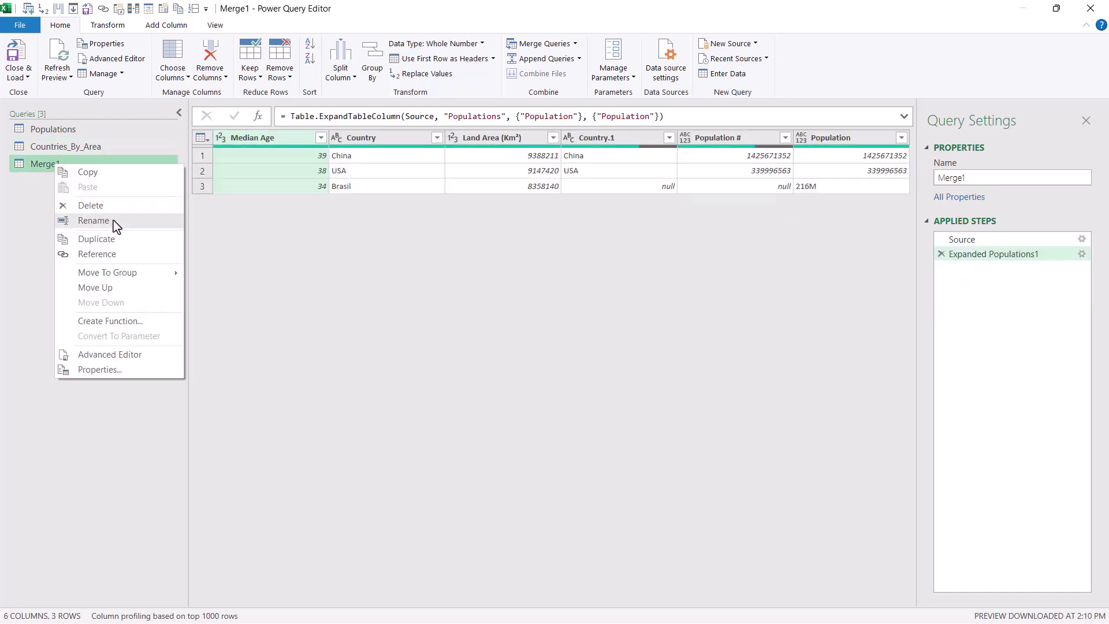
click(97, 220)
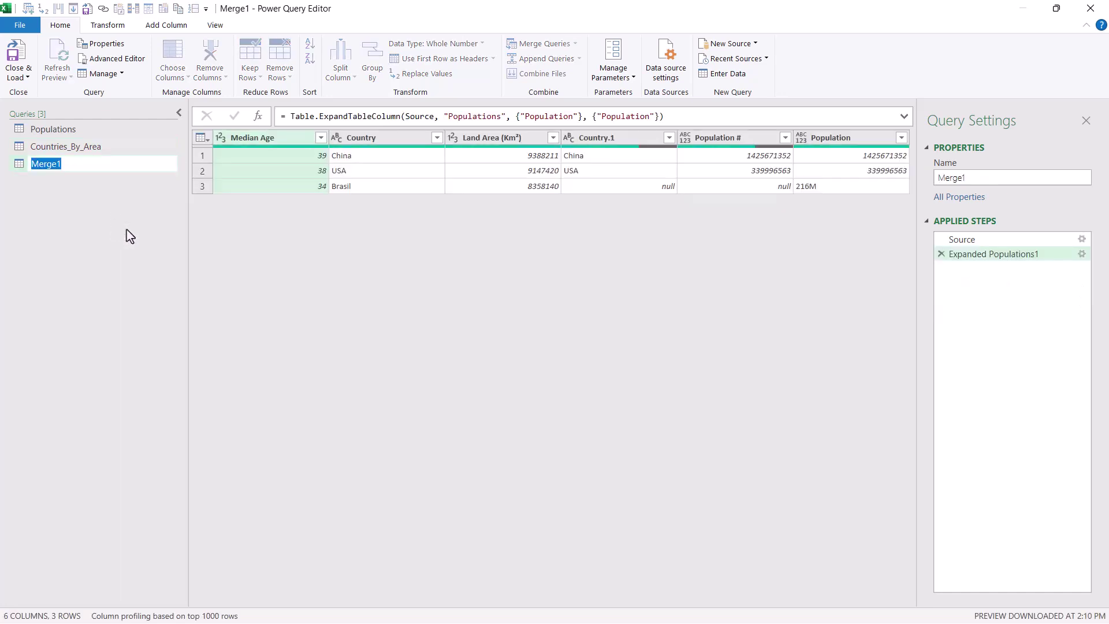
text(Combined)
key(Return)
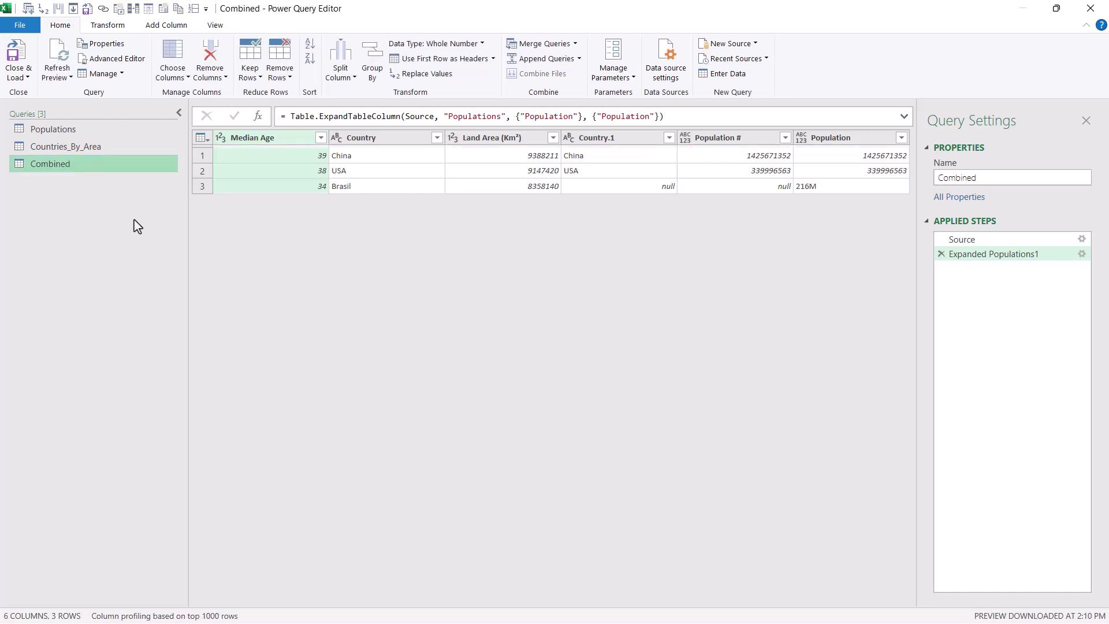
Step: Load the Combined query results onto their own worksheet as a table
click(17, 56)
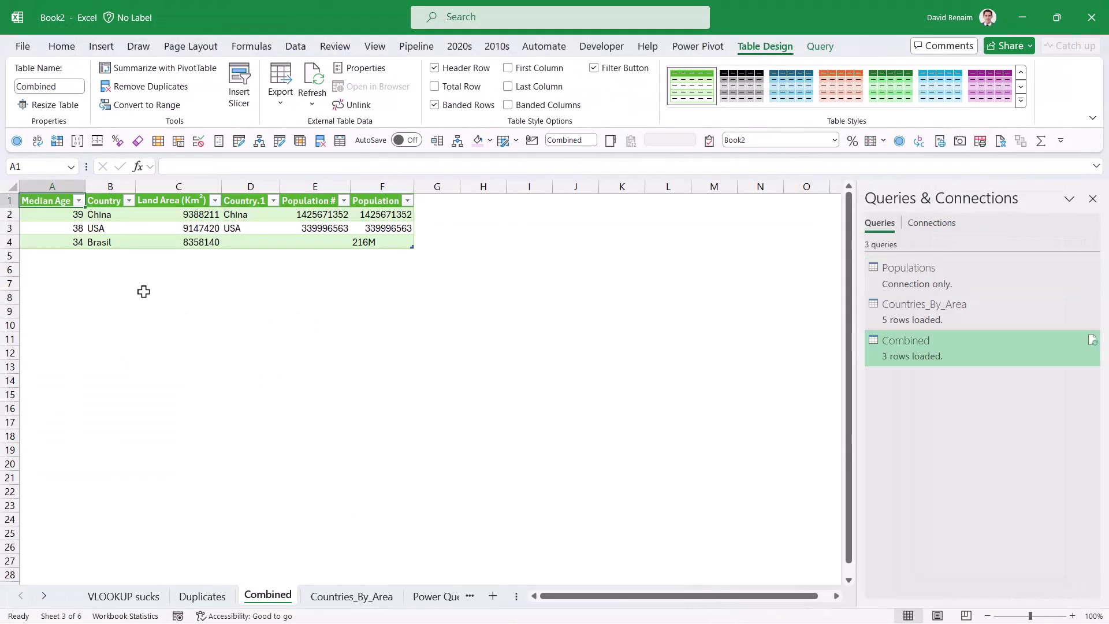
click(192, 202)
click(206, 229)
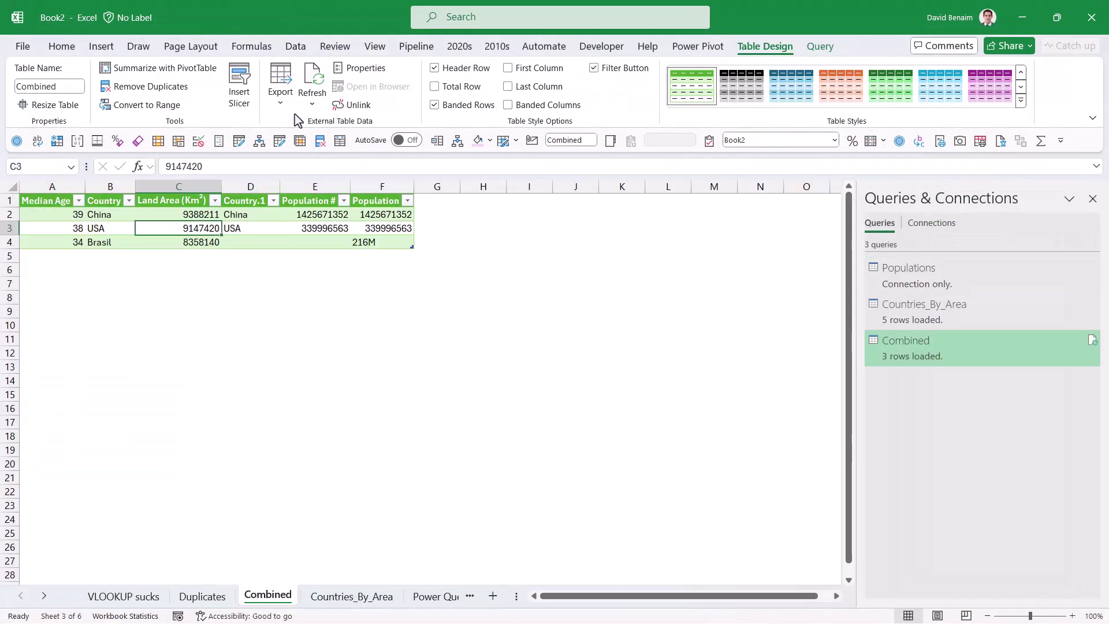
Step: Set the default Data Load options to custom, with neither worksheet nor Data Model checked
click(296, 47)
click(28, 87)
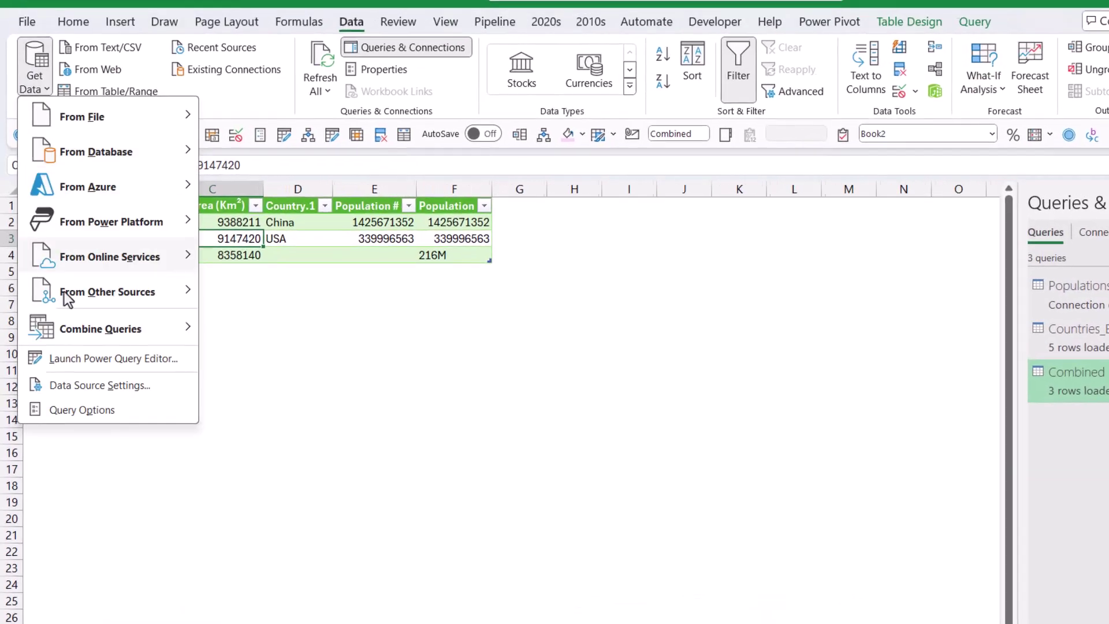
click(103, 424)
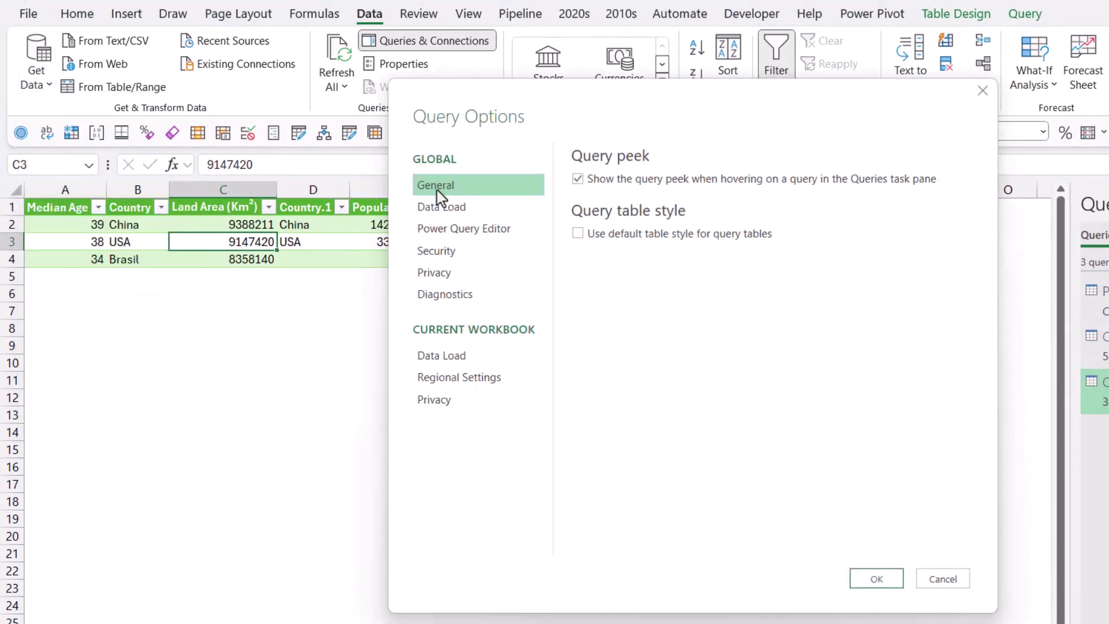
click(452, 211)
click(626, 426)
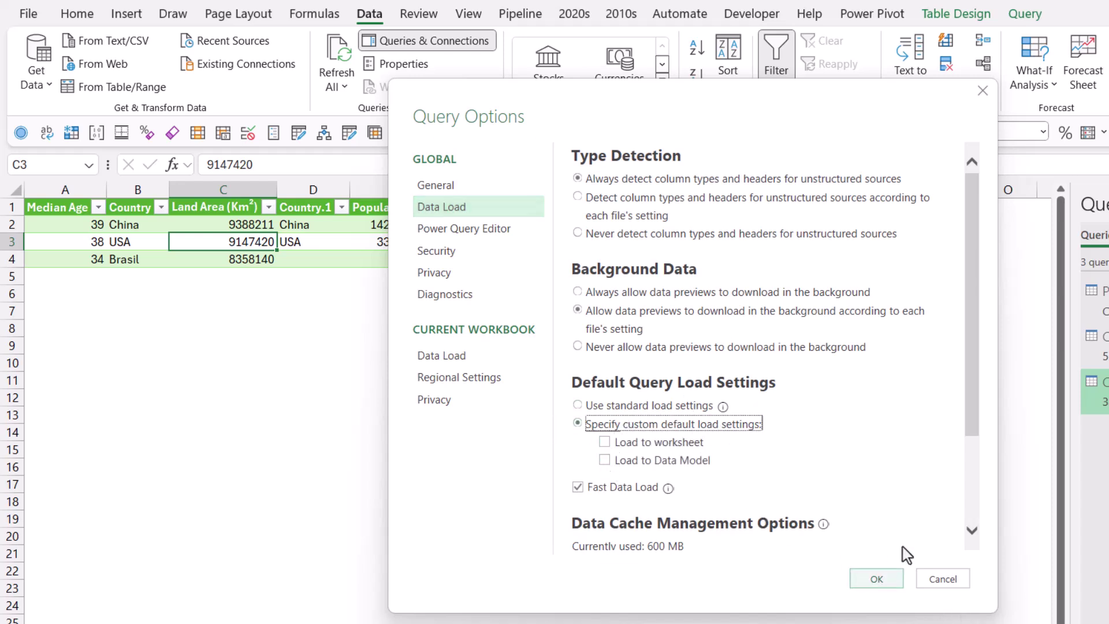
click(872, 582)
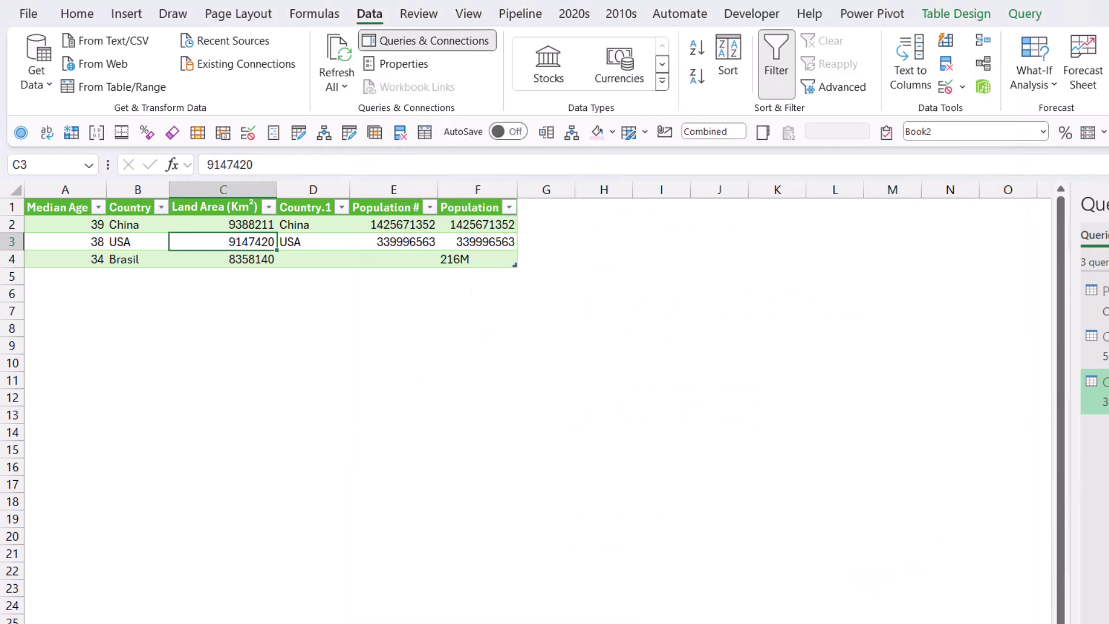
Step: Delete the Countries_By_Area sheet permanently
click(369, 611)
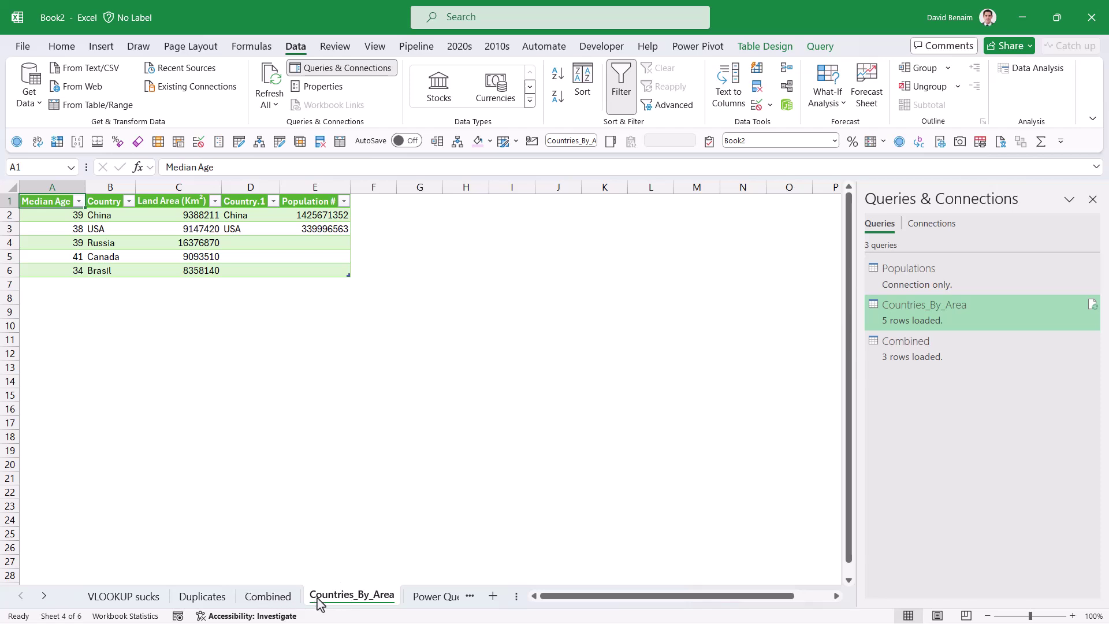
right_click(358, 602)
click(402, 395)
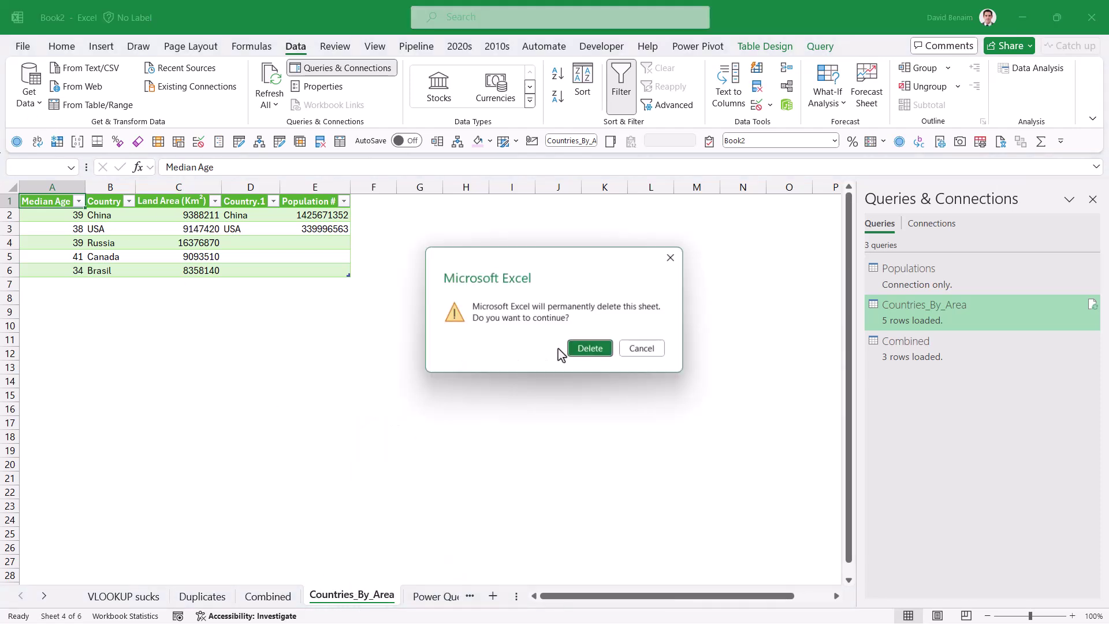
click(591, 350)
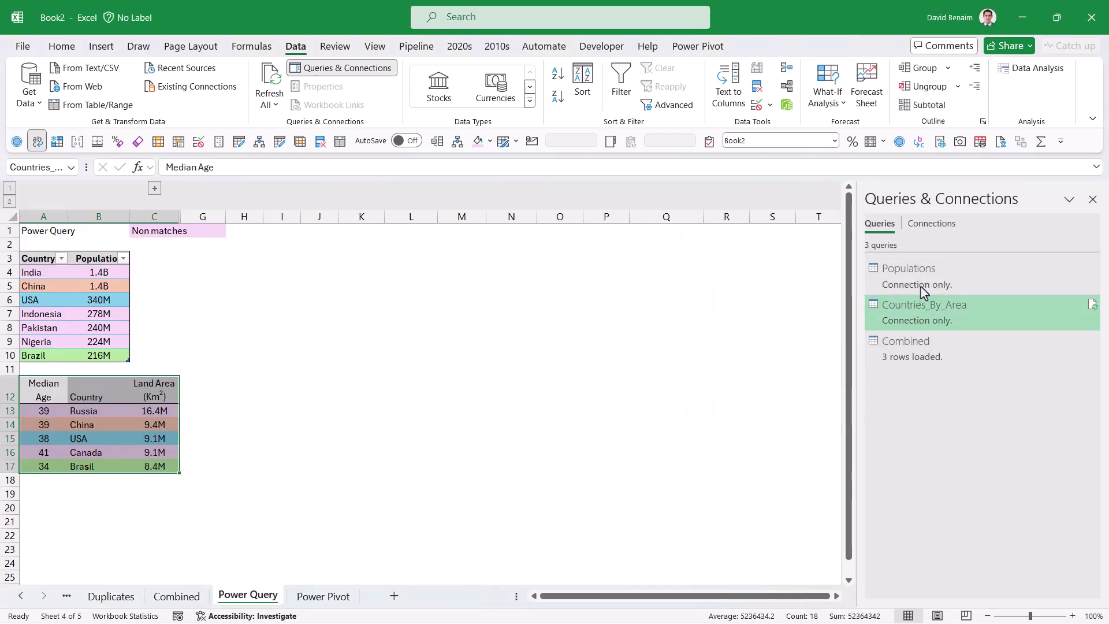
Step: Check the Combined query's Load To settings and cancel without changing them
right_click(927, 344)
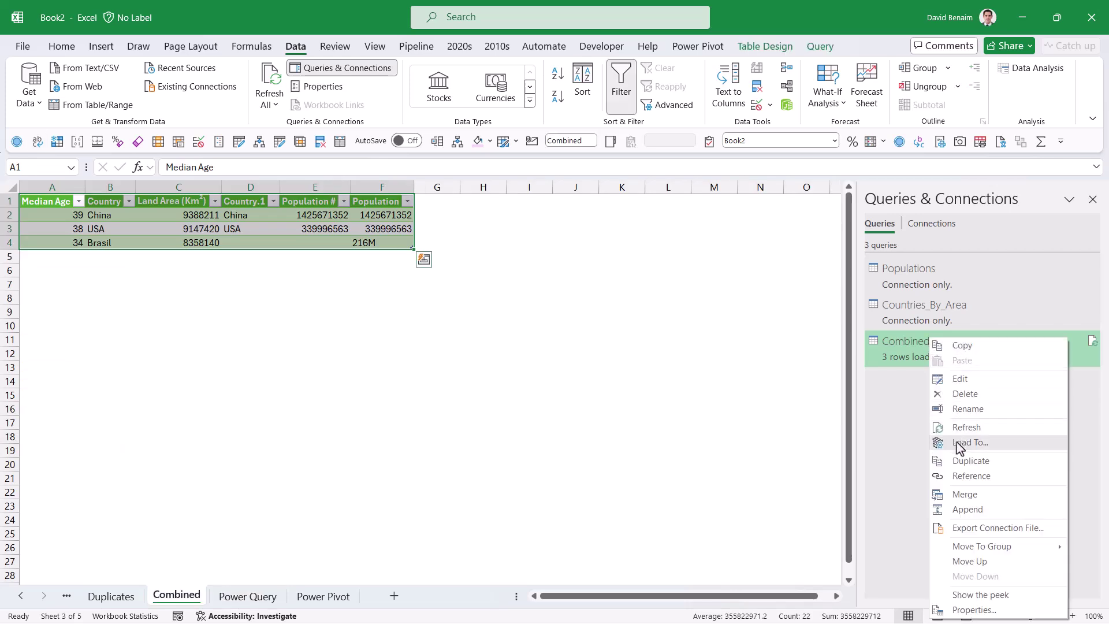
click(959, 443)
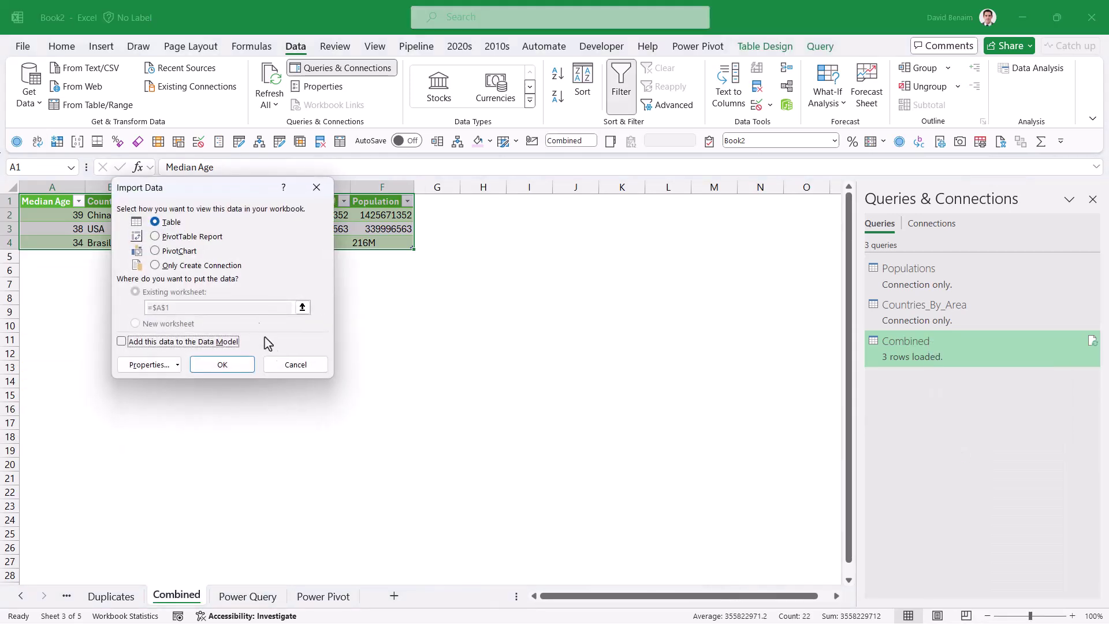
click(295, 364)
click(315, 229)
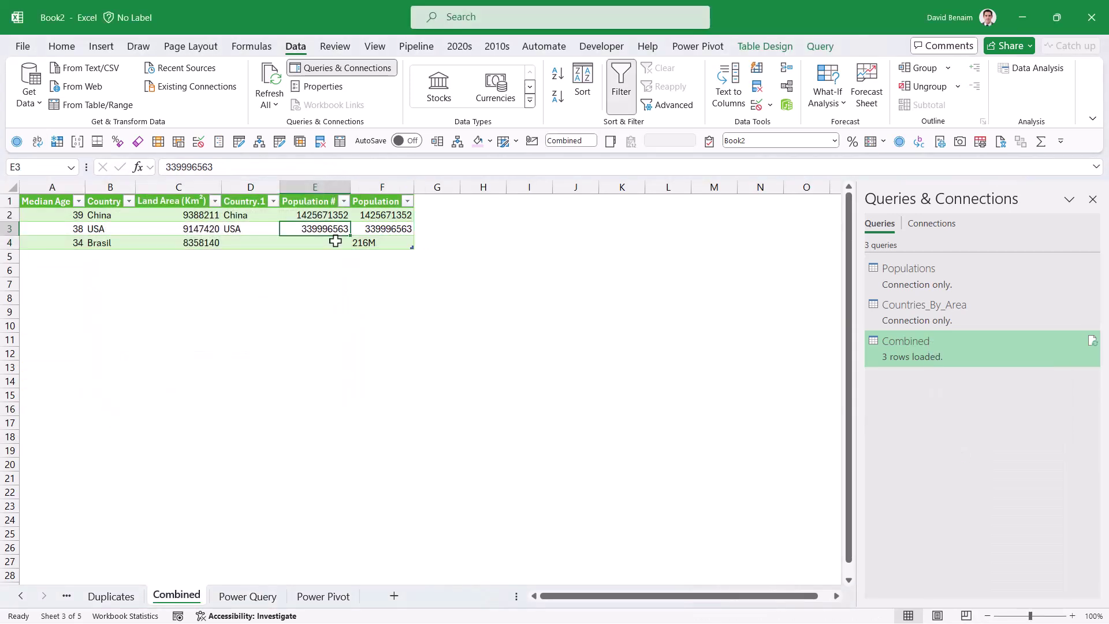
click(259, 596)
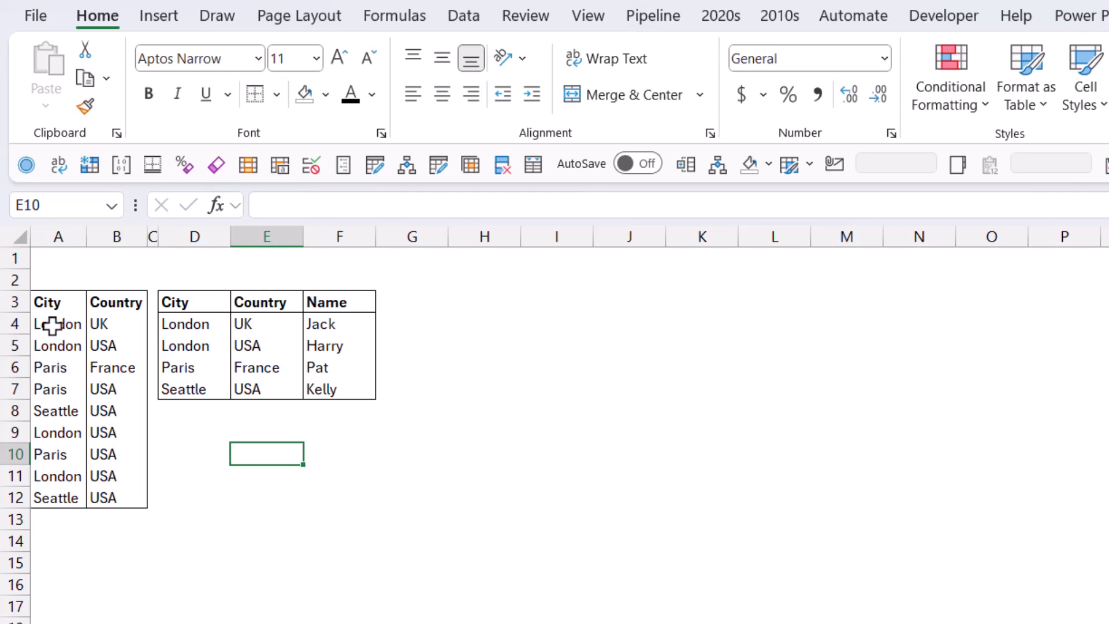
Step: Select the London, Paris and other city entries to compare the two tables
drag(59, 324, 113, 324)
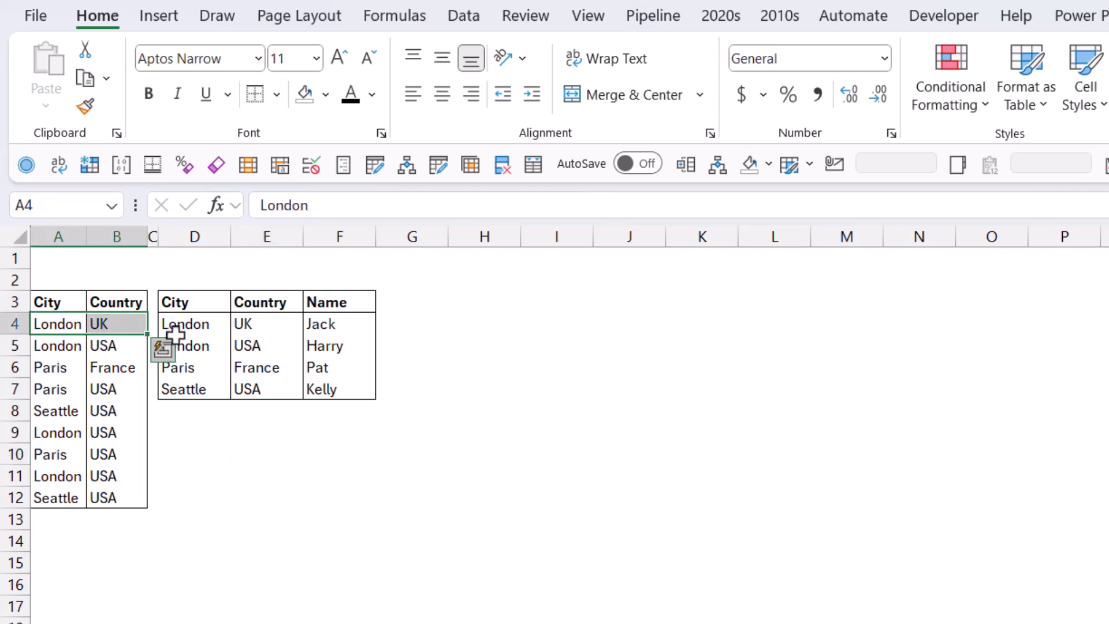
drag(192, 321, 254, 324)
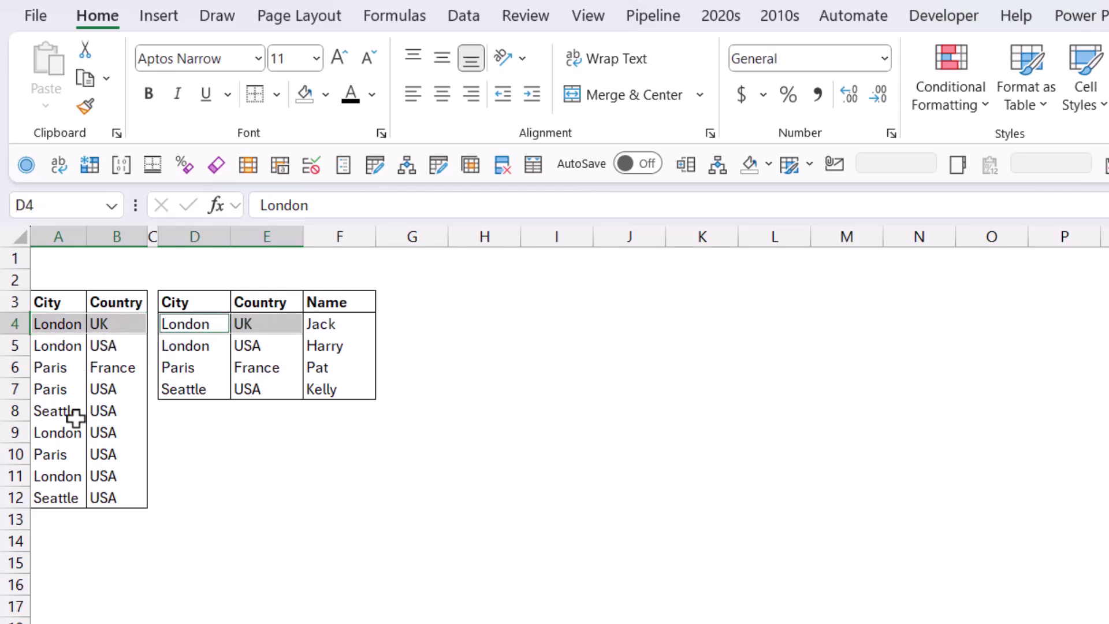
drag(60, 389, 64, 370)
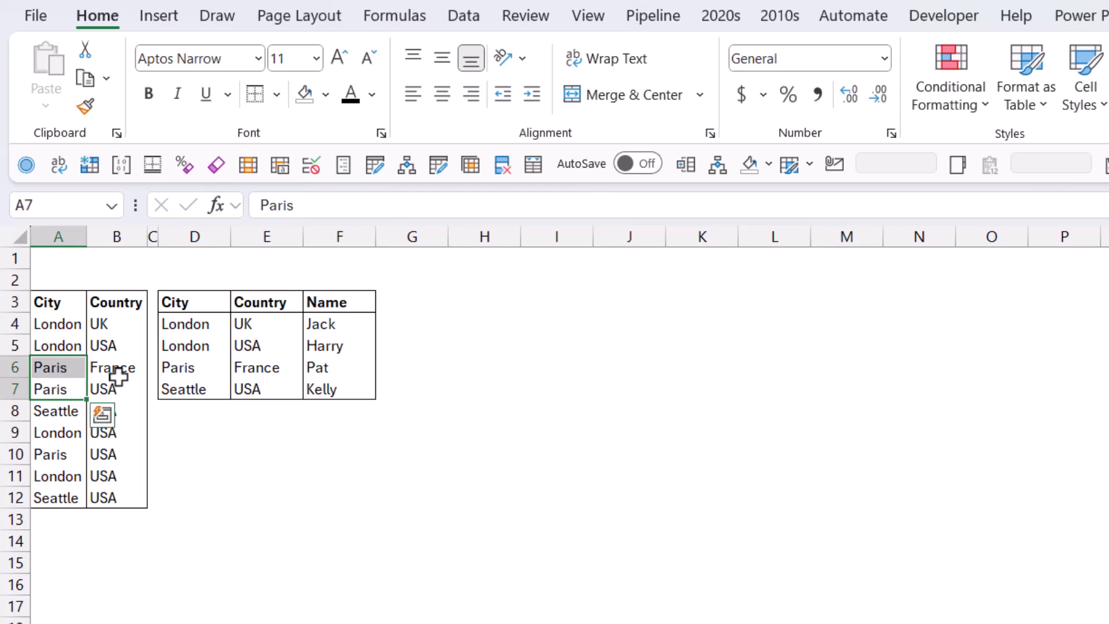
click(115, 432)
drag(63, 323, 65, 490)
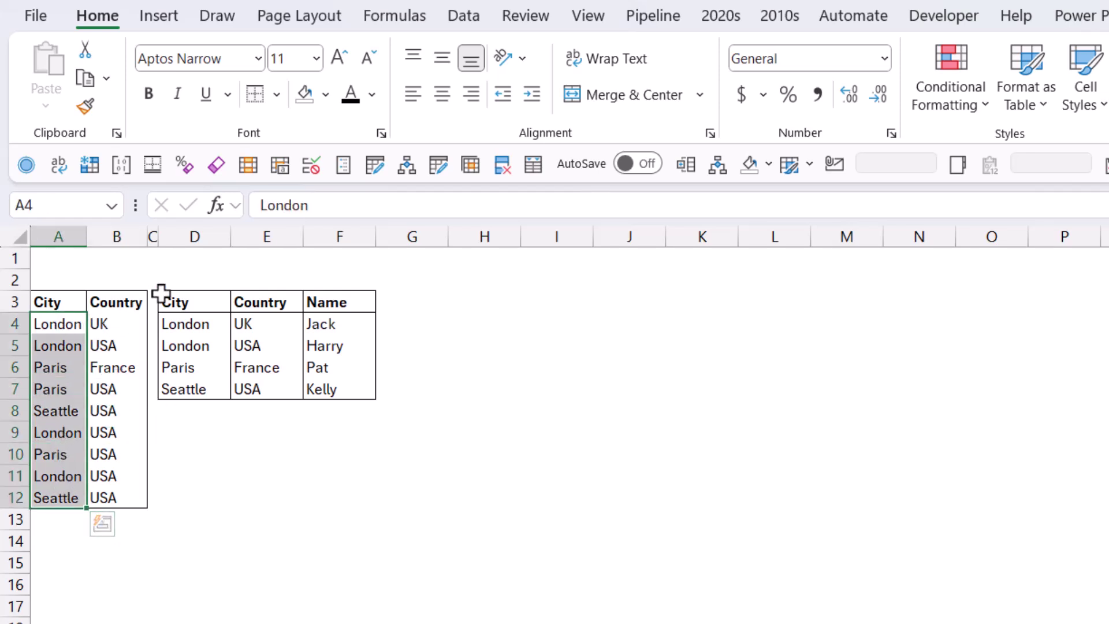
Step: Insert a new column C with a City&Country key formula filled down to row 12
click(154, 234)
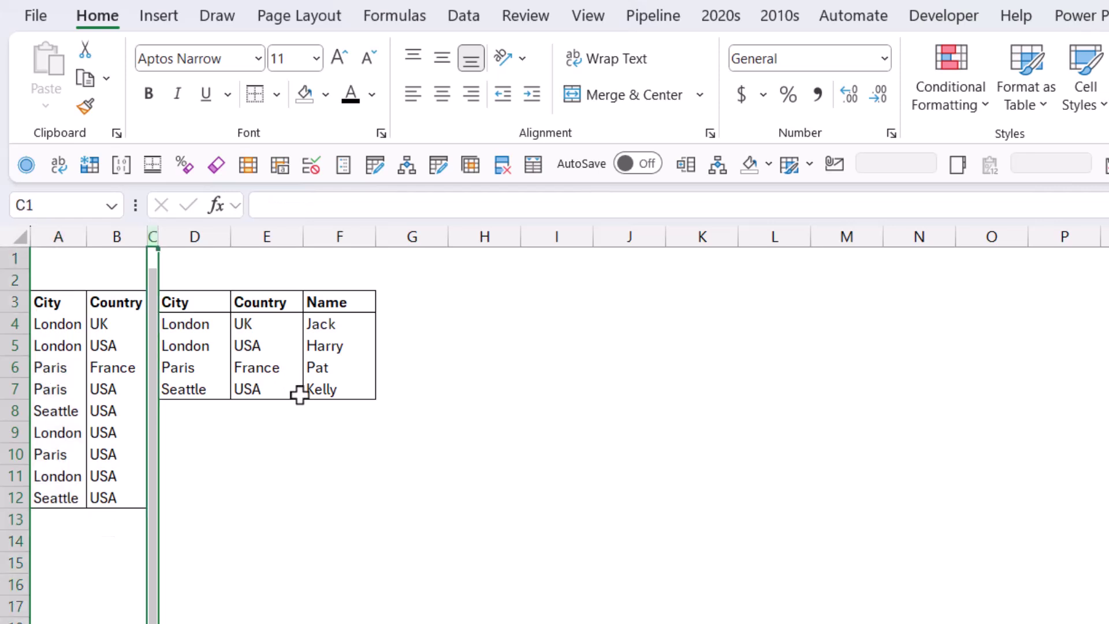
key(ctrl+shift+plus)
click(177, 321)
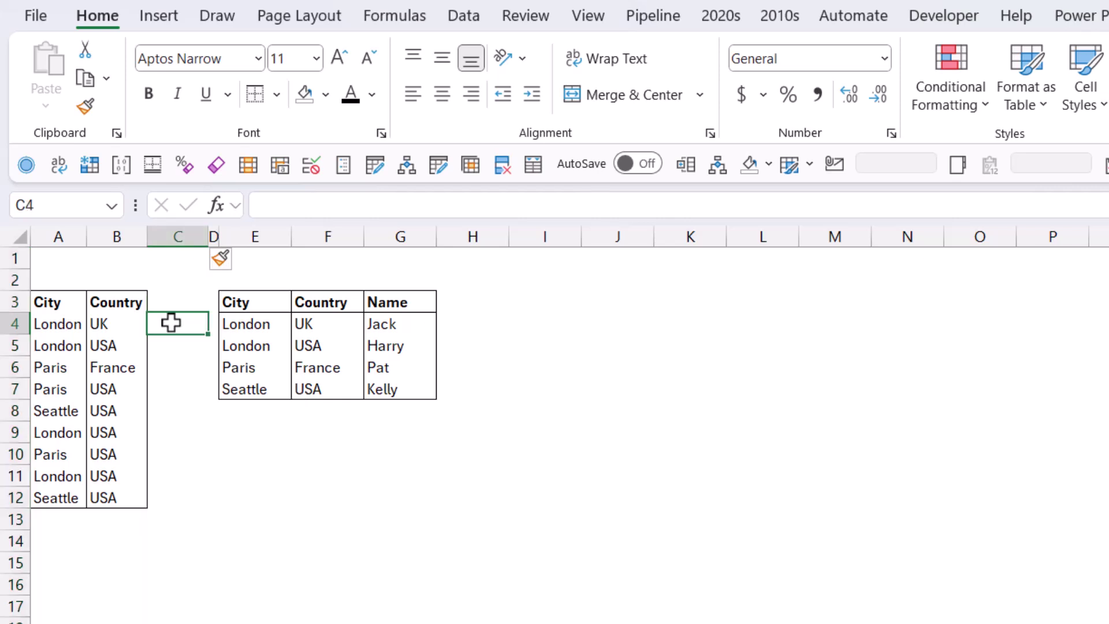
text(=)
key(Left)
key(Left)
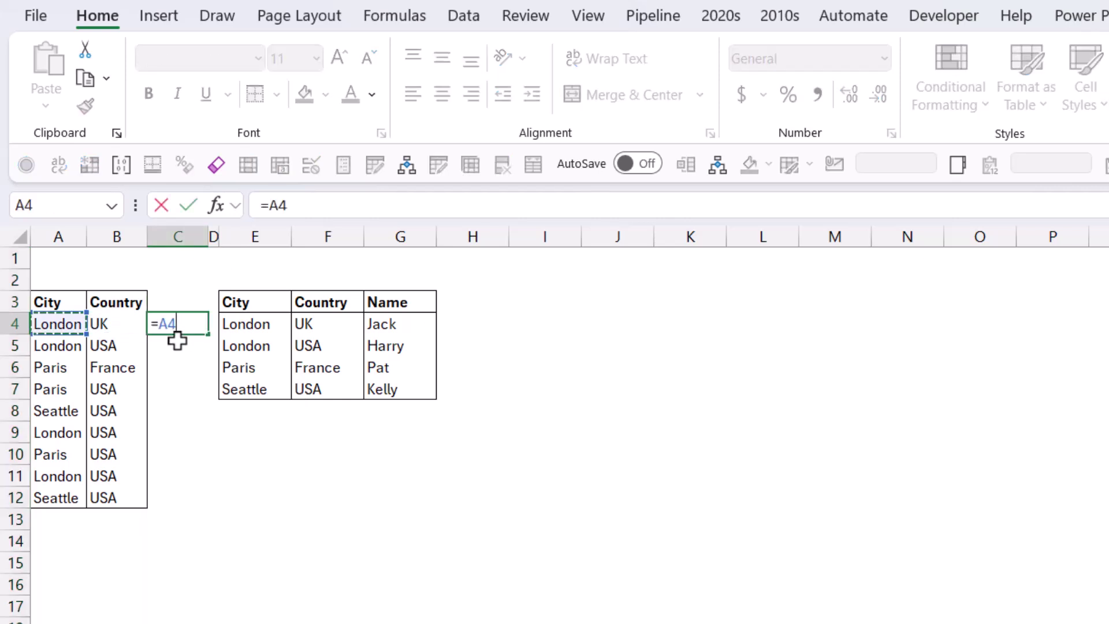
text(&)
key(Left)
key(Return)
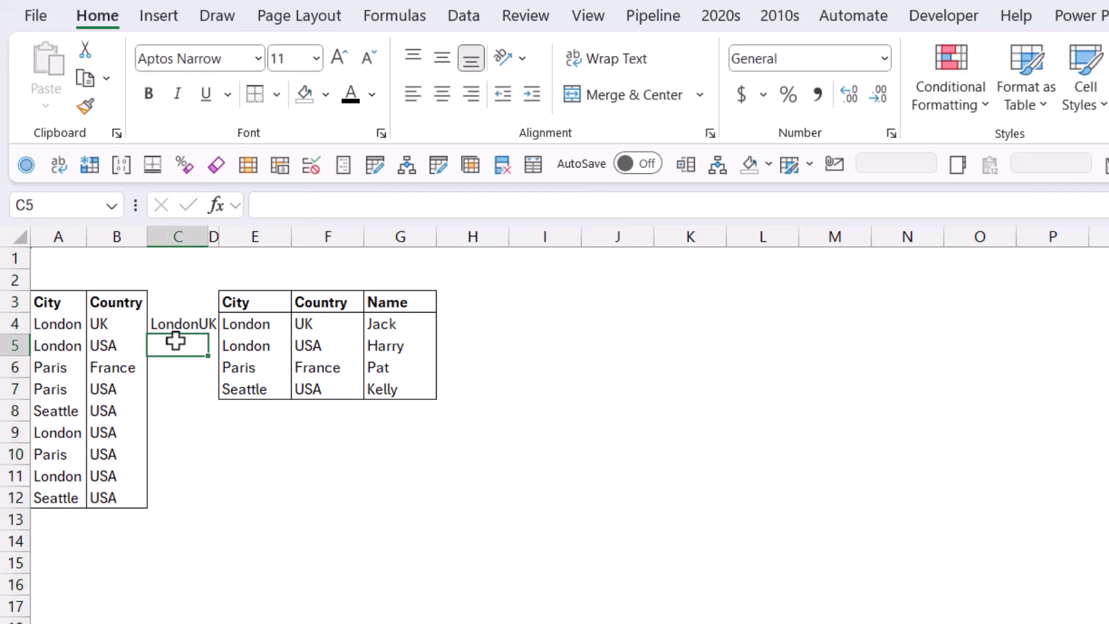
click(188, 325)
drag(207, 334, 203, 507)
Step: Add a City&Country key in H4:H7: LondonUK, LondonUSA, ParisFrance, SeattleUSA
click(465, 324)
text(=)
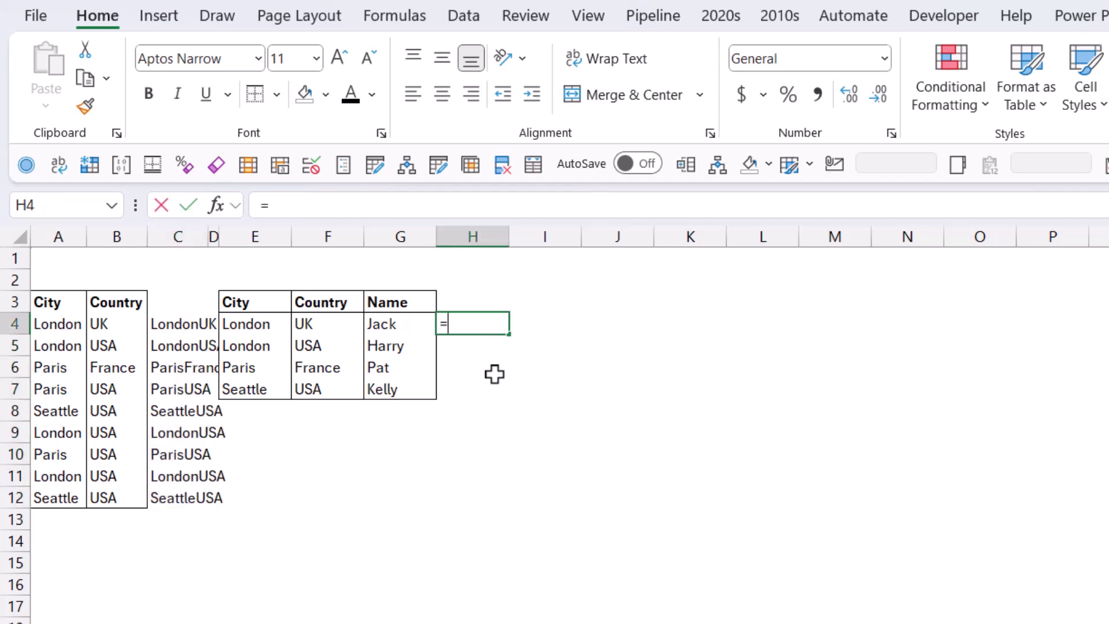
key(Left)
key(Left)
key(Left)
text(&)
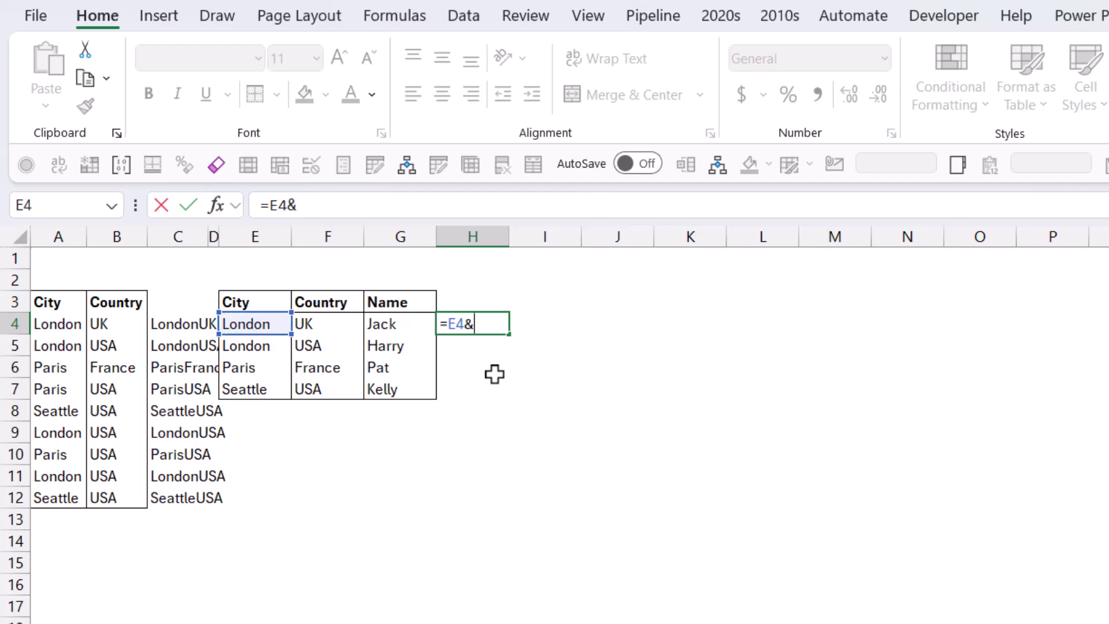
key(Left)
key(Left)
key(Return)
click(470, 322)
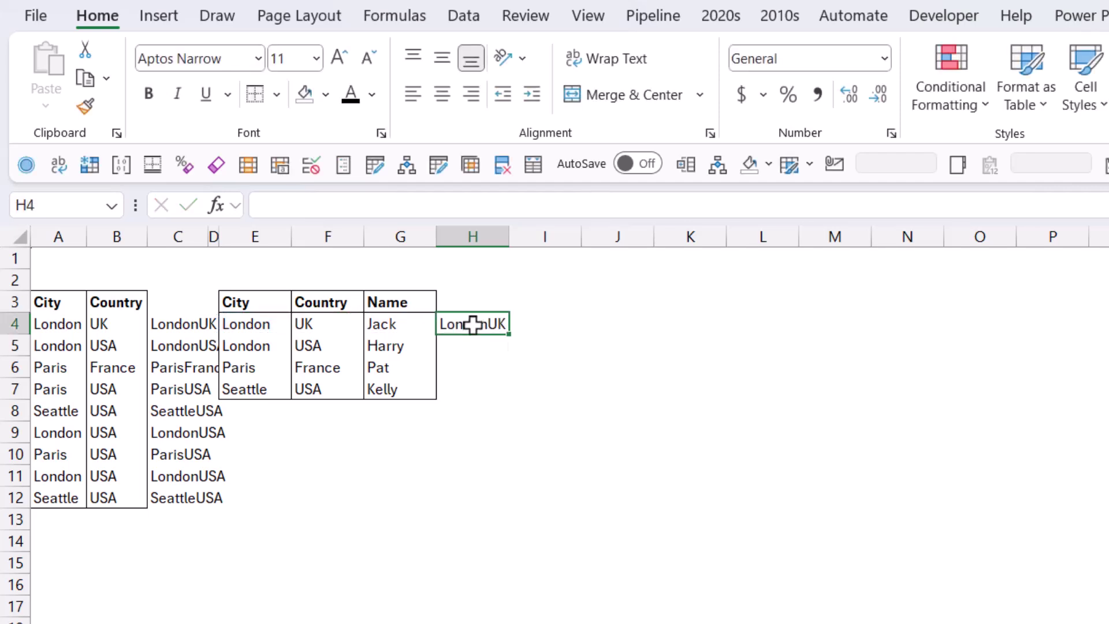
drag(509, 333, 501, 407)
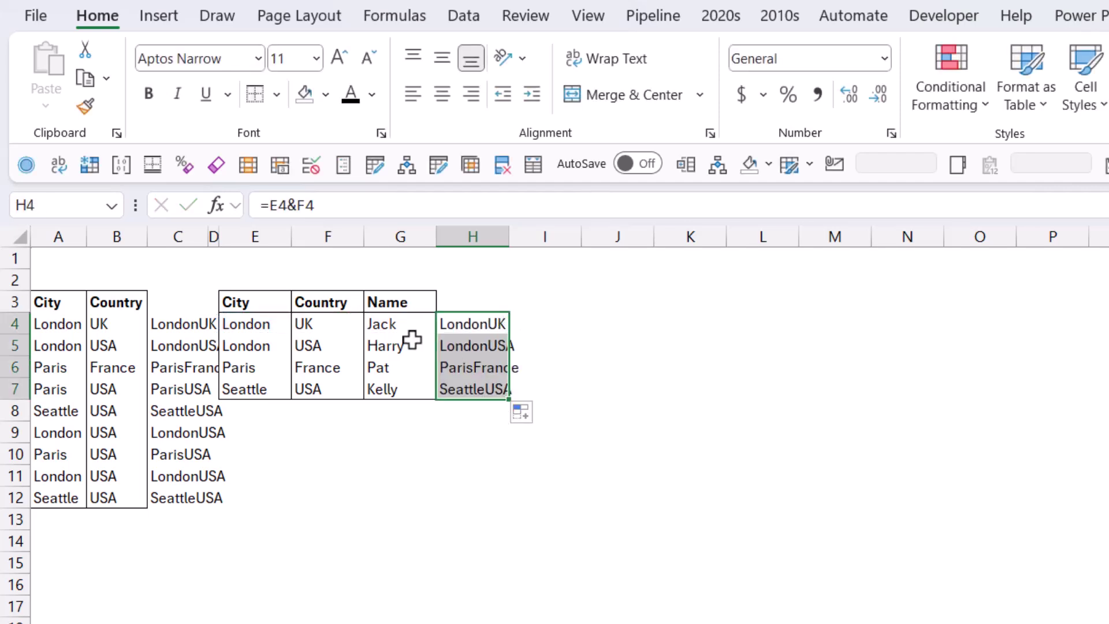
Step: Undo the widening of column D and select the City and Country list A3:B12
drag(220, 239, 428, 239)
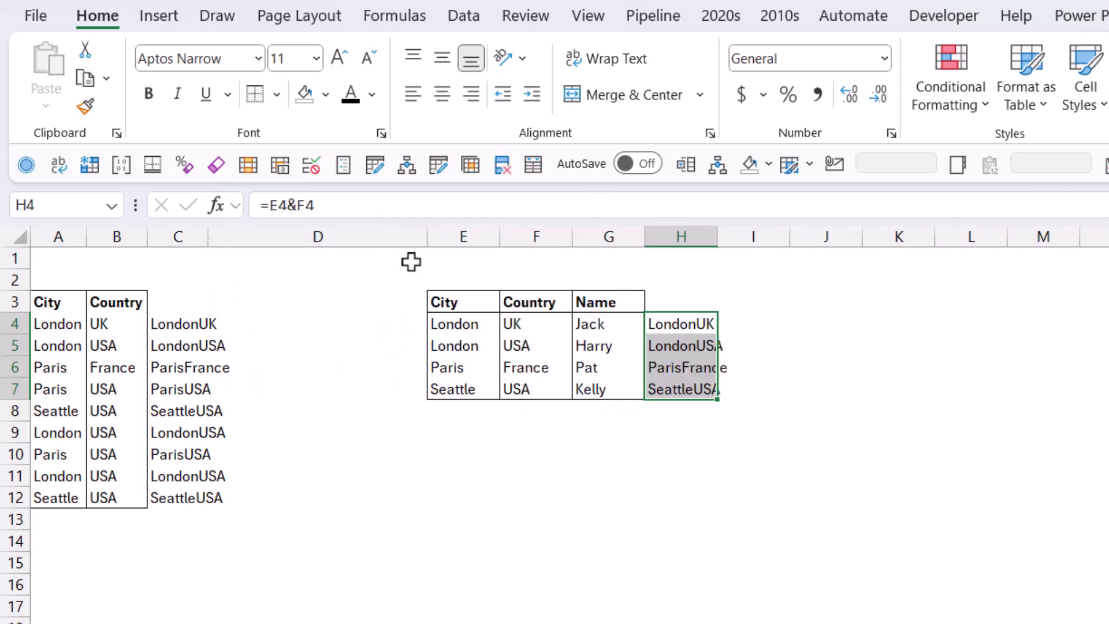
click(225, 239)
key(ctrl+z)
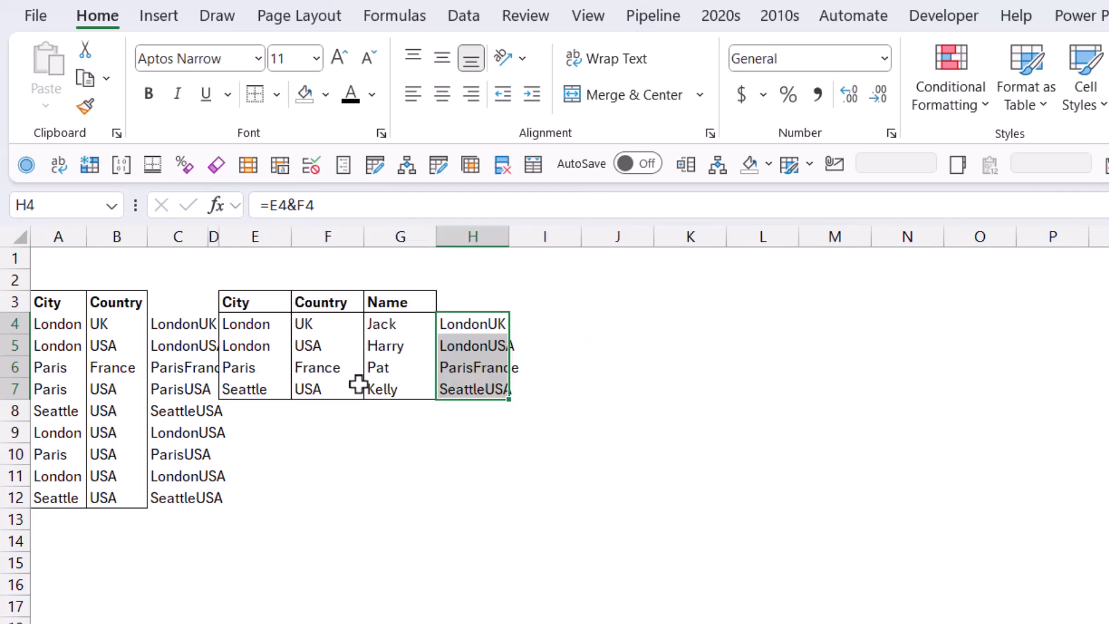
click(68, 306)
drag(97, 319, 107, 498)
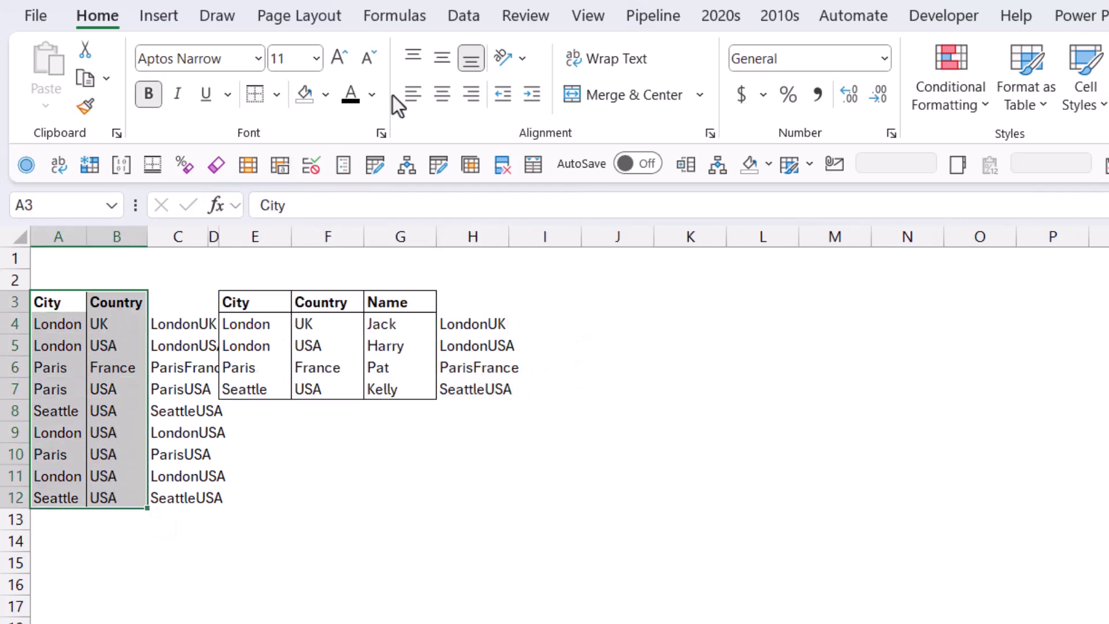
Step: Create Table6 from $A$3:$B$12 with headers via From Table/Range and load it
click(462, 16)
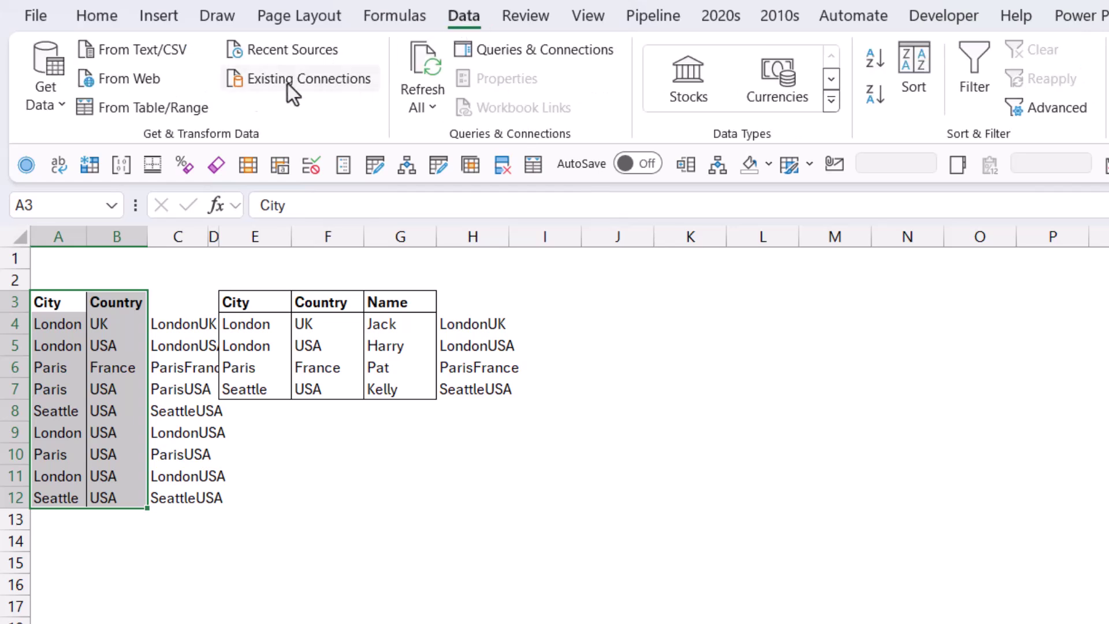
click(167, 109)
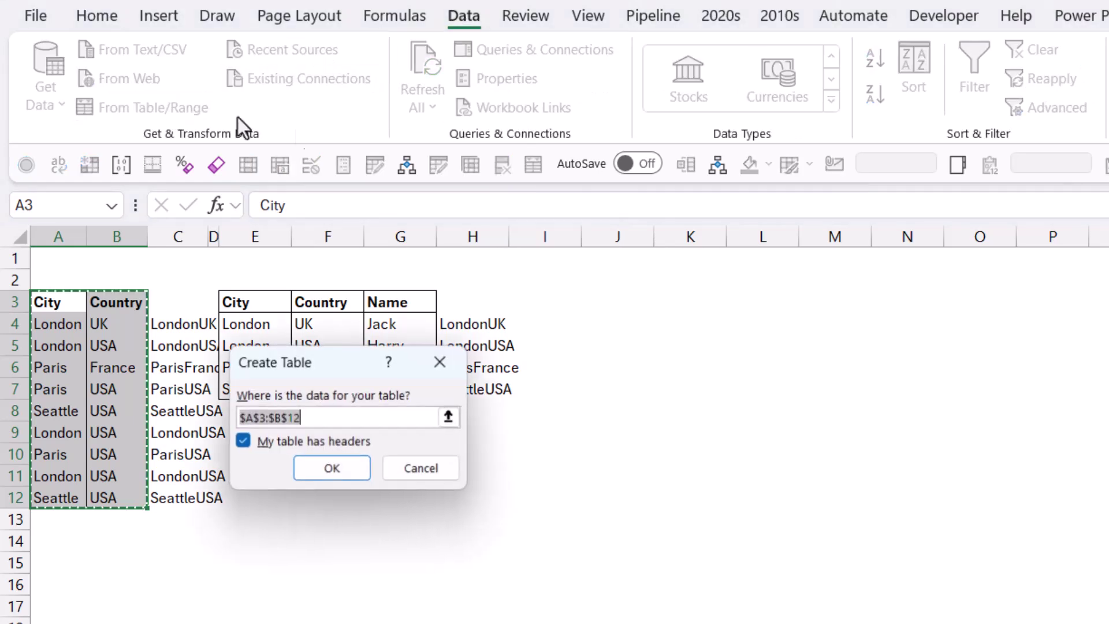
click(333, 469)
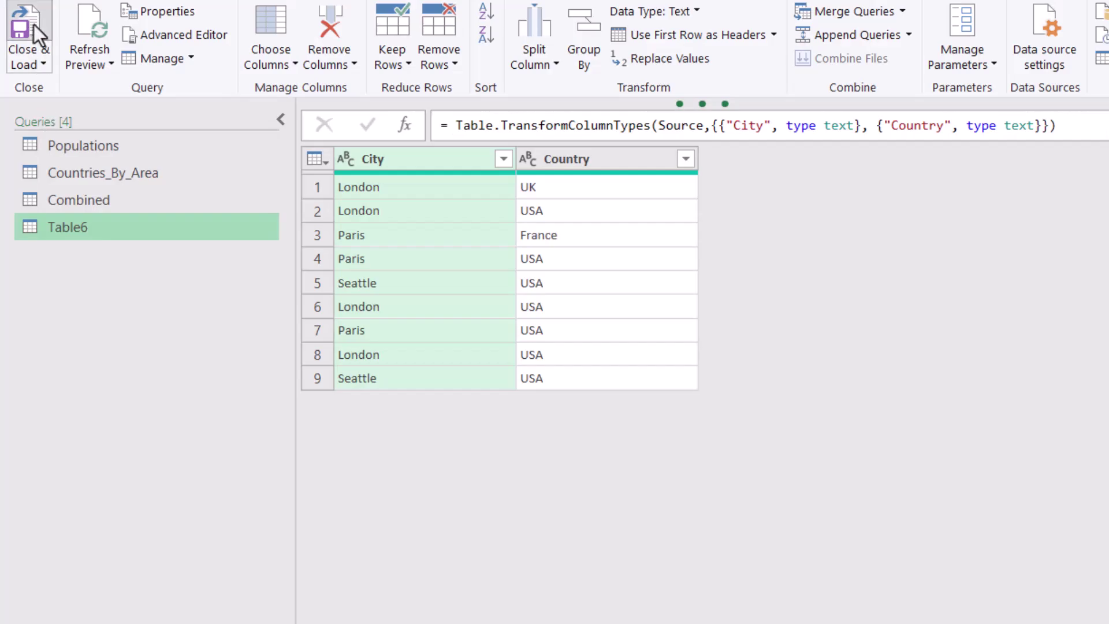
click(33, 25)
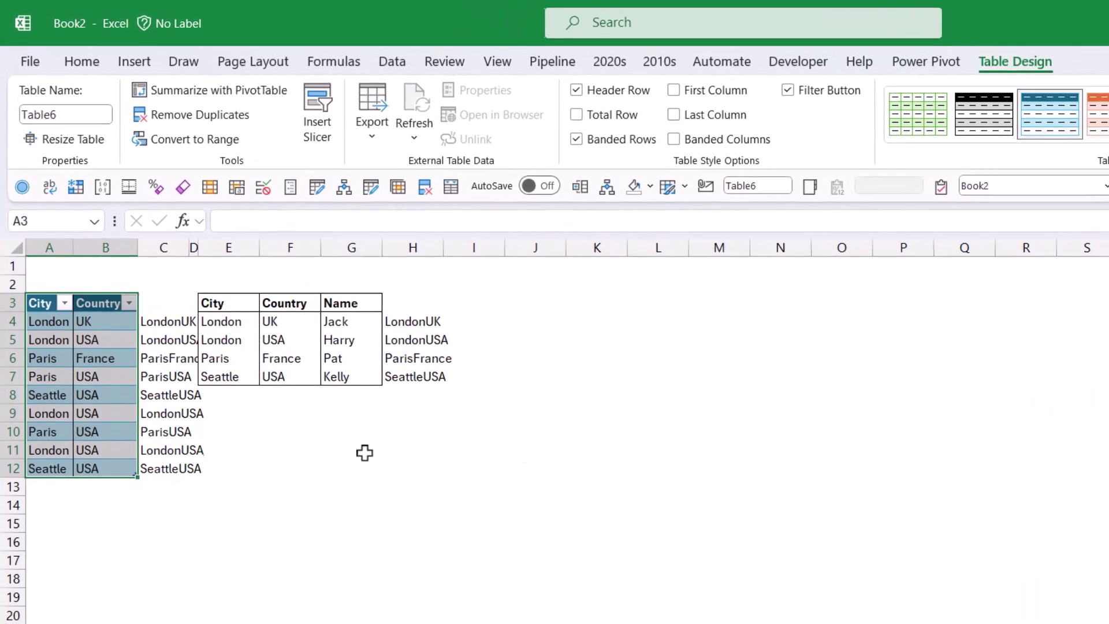
Step: Convert the City, Country, Name range E3:G7 into a table with headers
drag(223, 303, 366, 384)
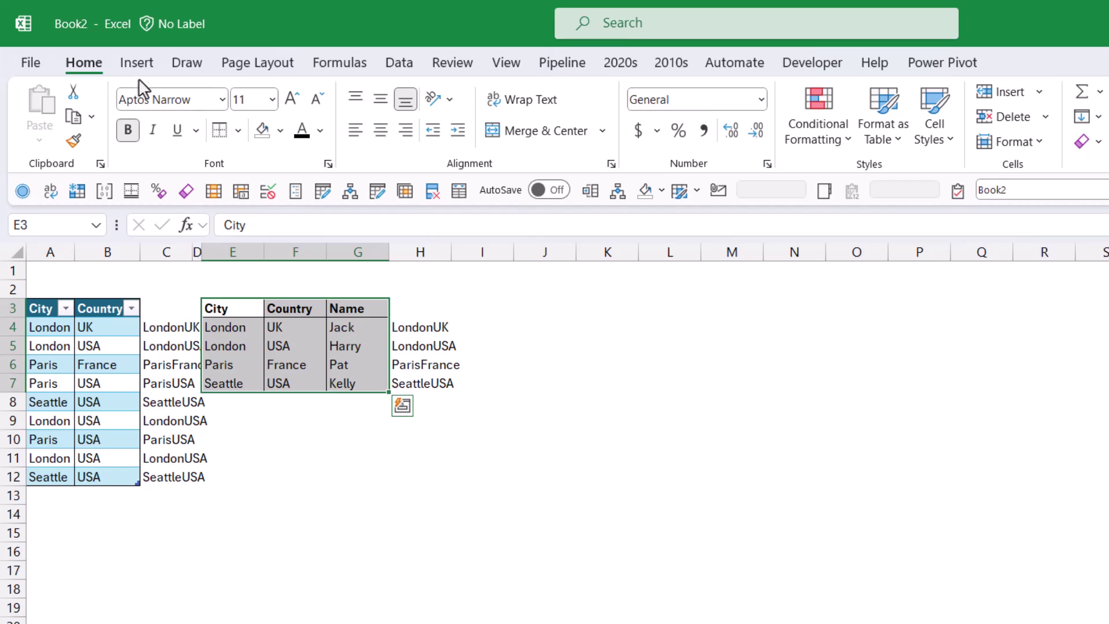
click(133, 64)
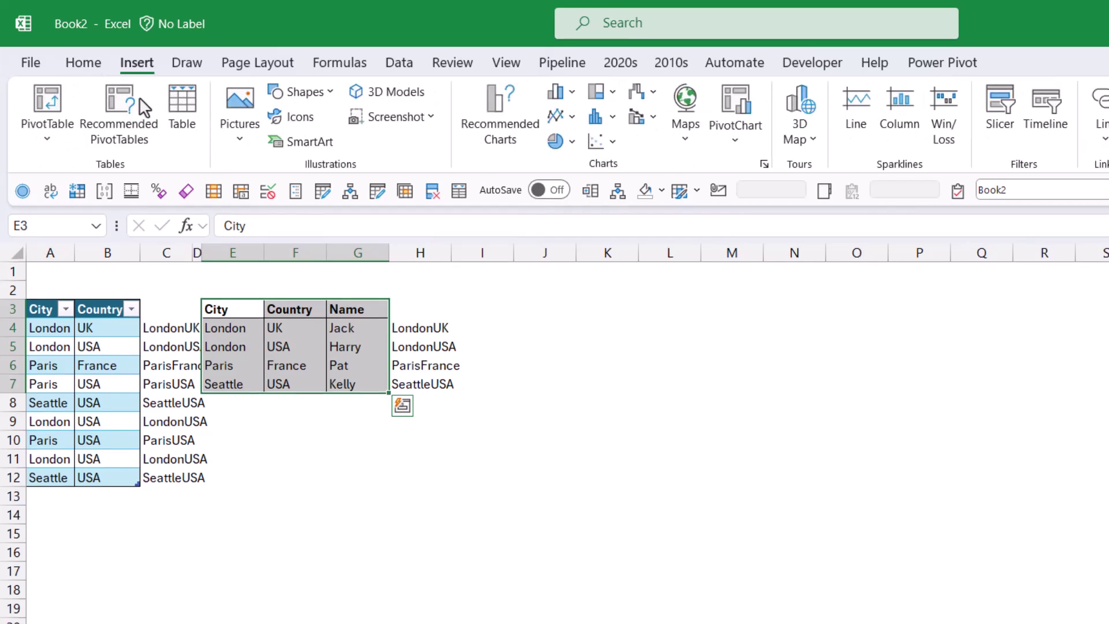
click(182, 104)
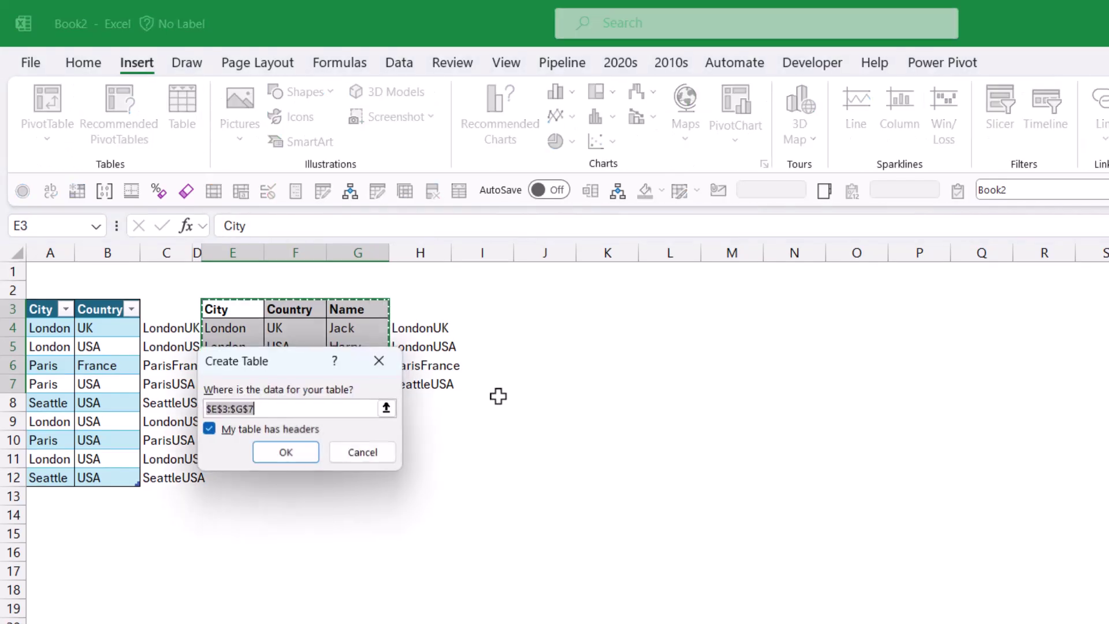
click(286, 453)
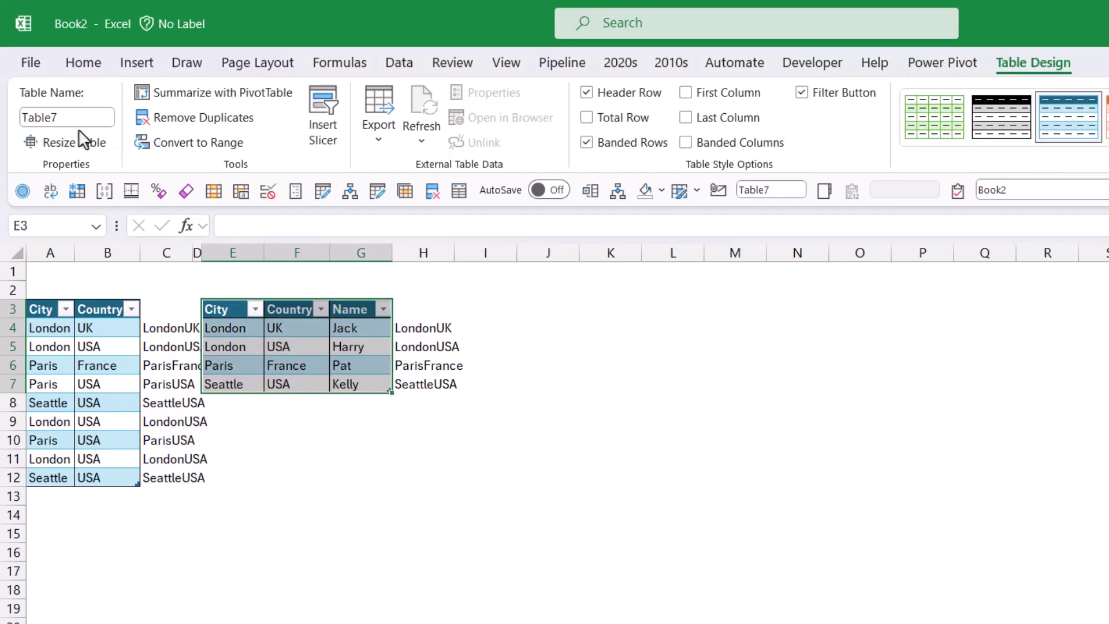
Step: Name the table CityNames and open it in Power Query with From Table/Range
click(82, 122)
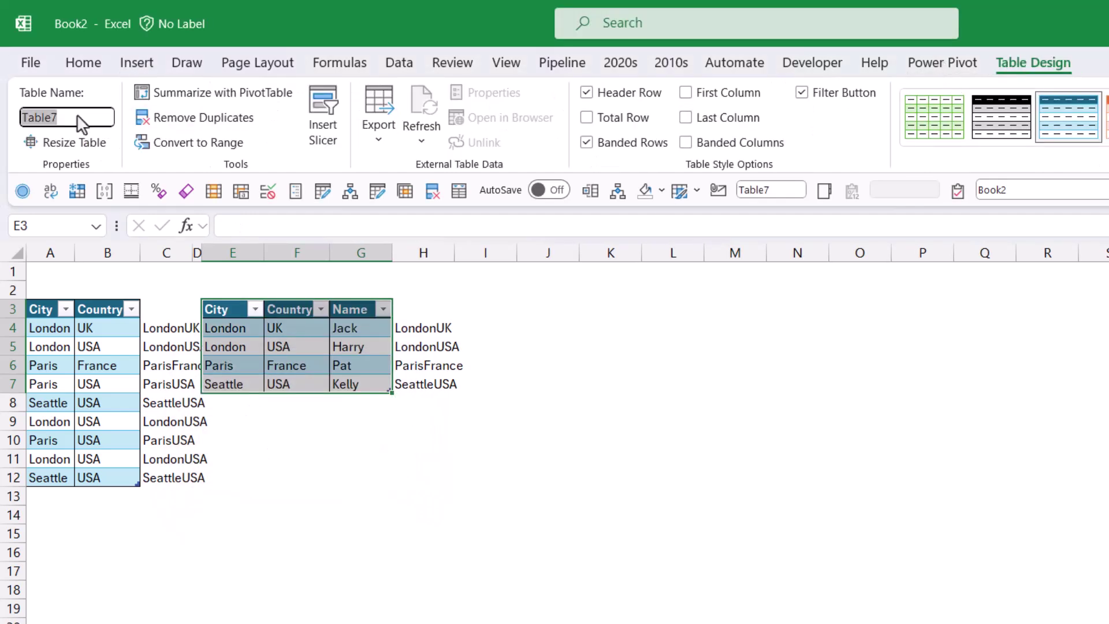
text(CityNames)
key(Return)
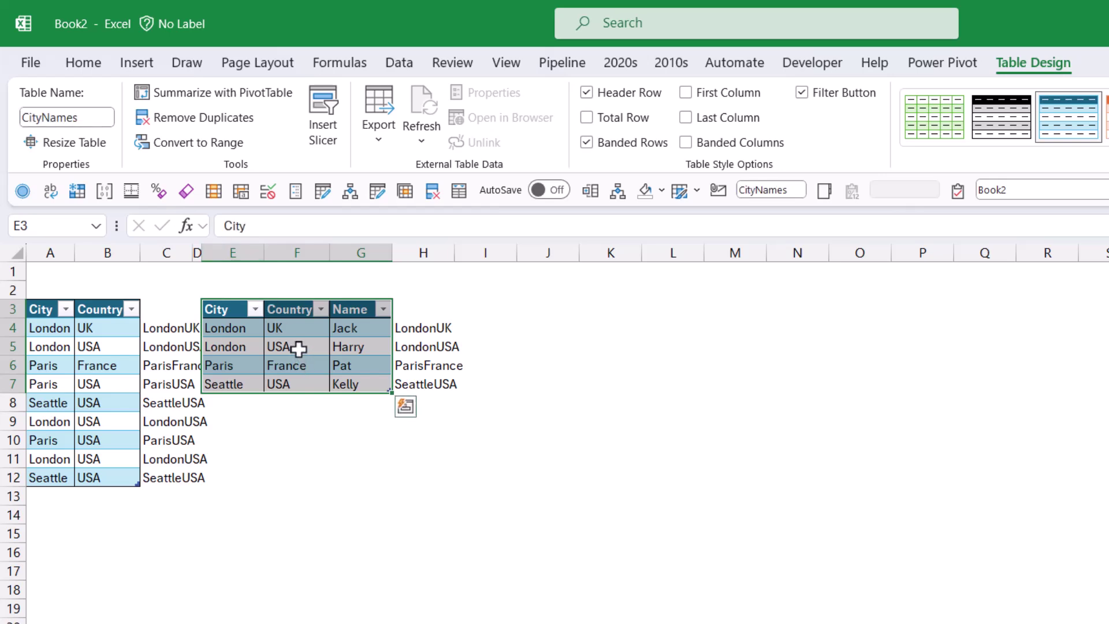
click(297, 348)
click(386, 65)
click(157, 145)
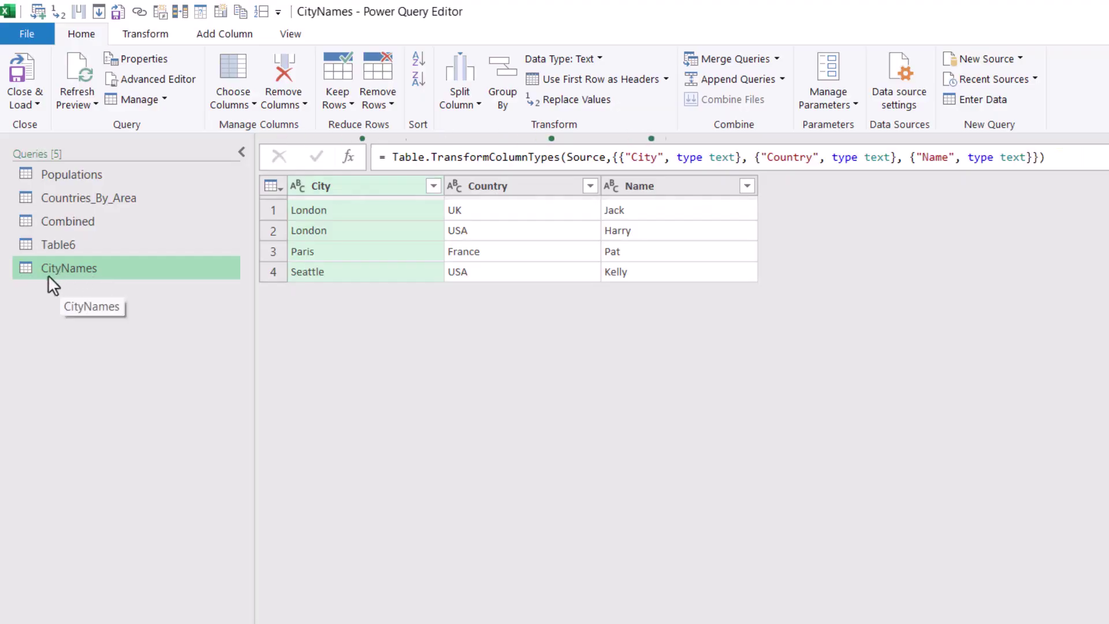
Step: Rename the Table6 query in the Queries pane to 'Cities'
click(62, 245)
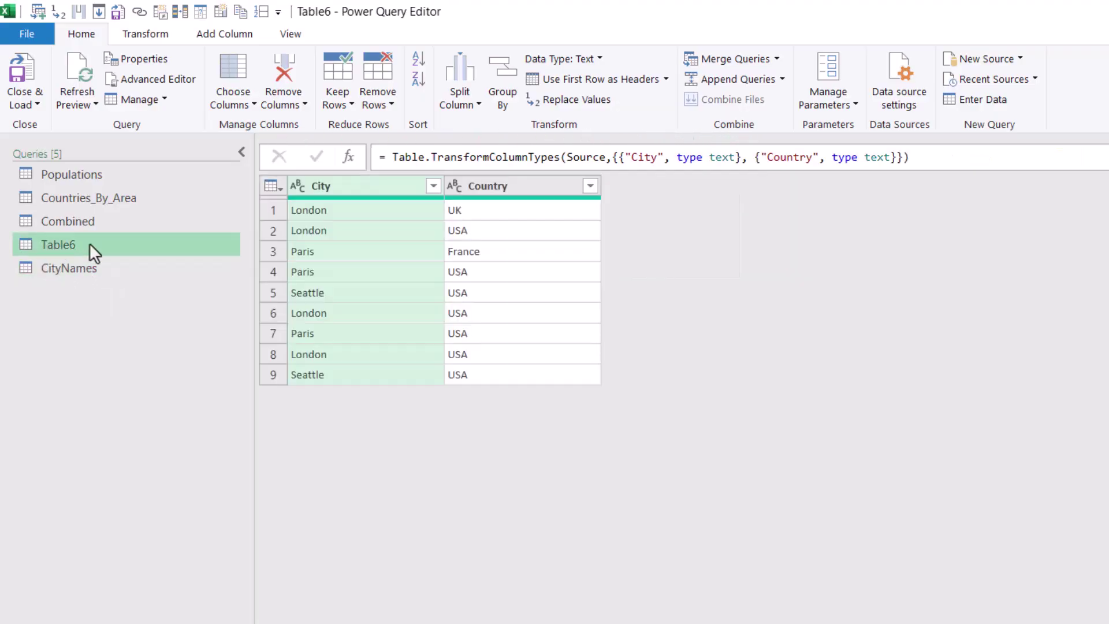
right_click(75, 243)
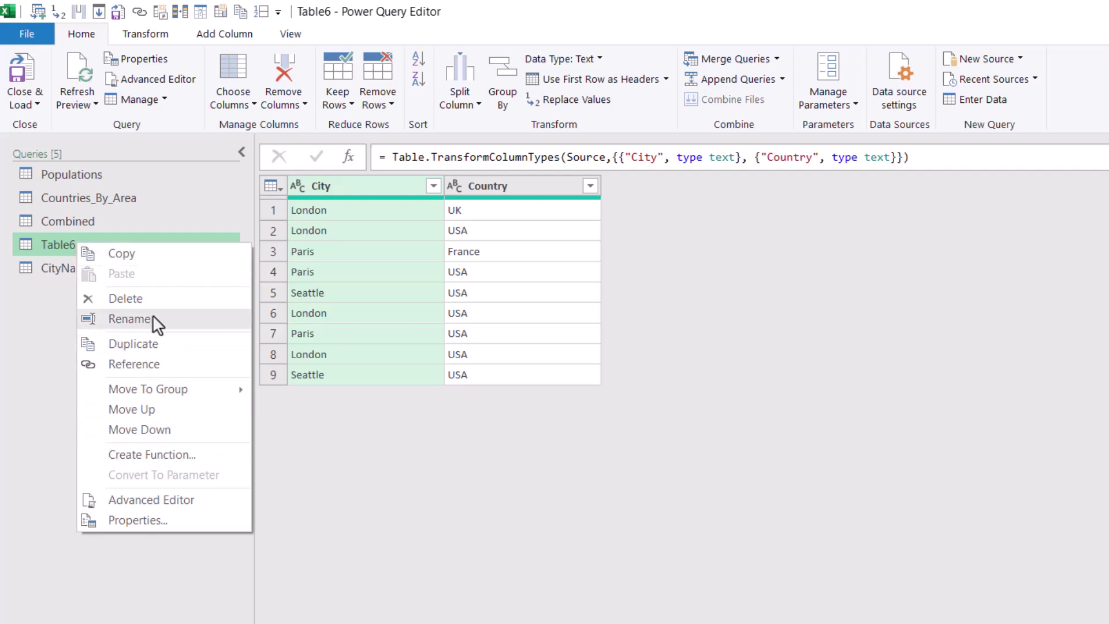
click(129, 319)
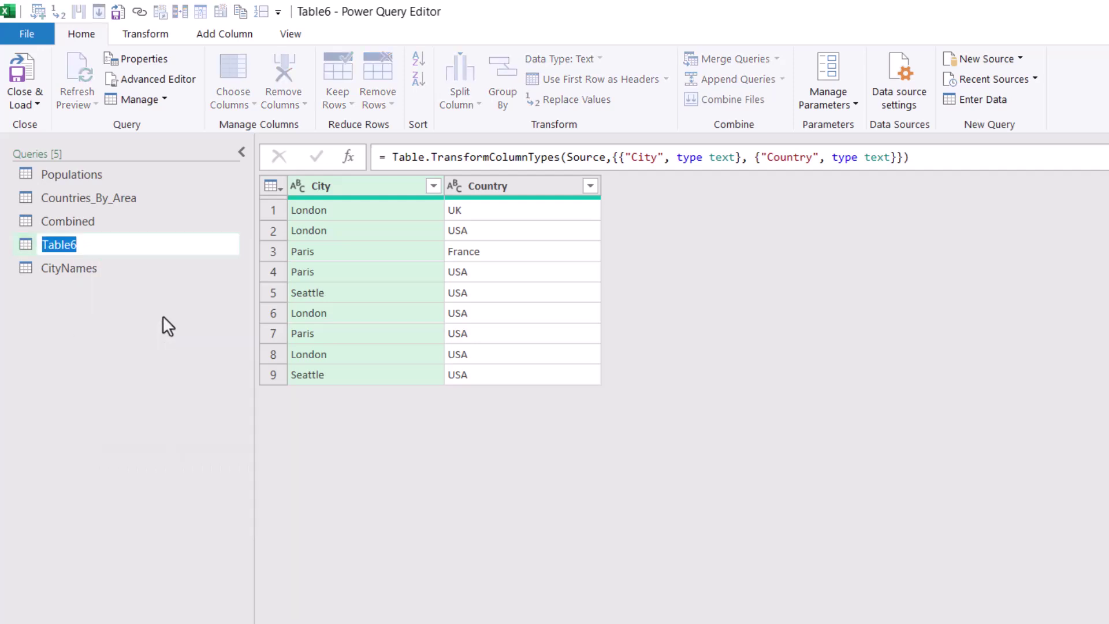
text(Cities)
key(Return)
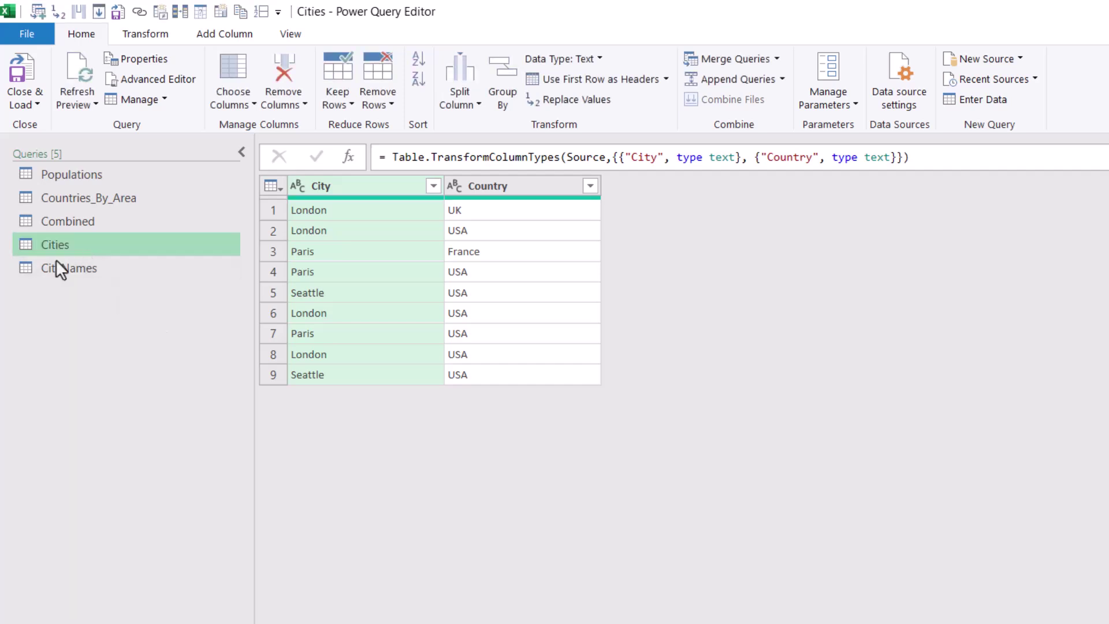
Step: Start Merge Queries with CityNames, matching City and Country in both tables
click(716, 64)
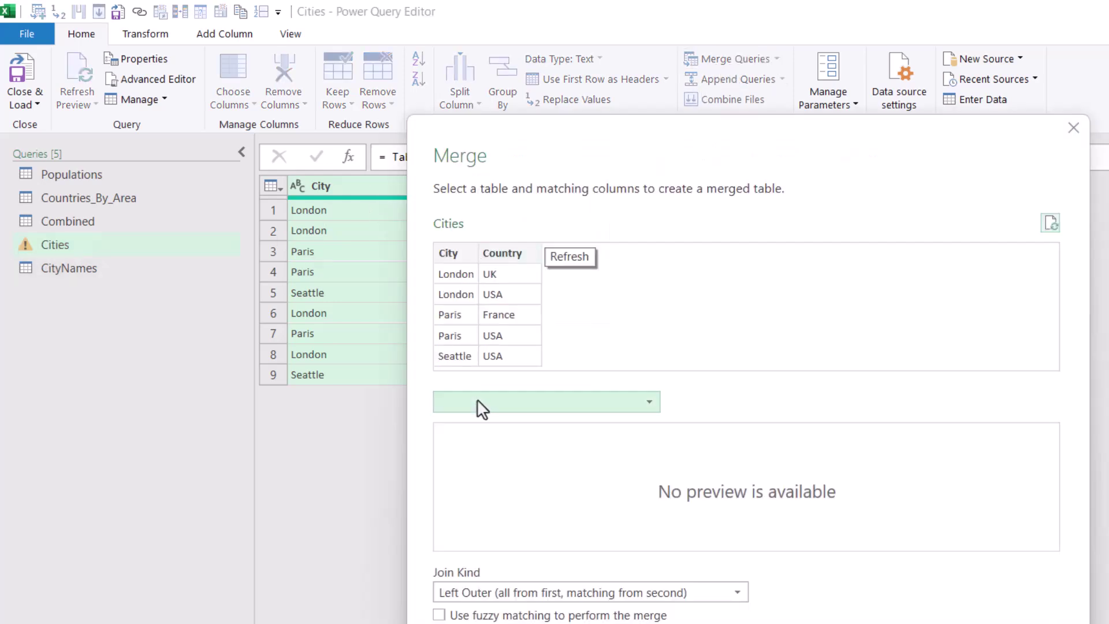
click(477, 401)
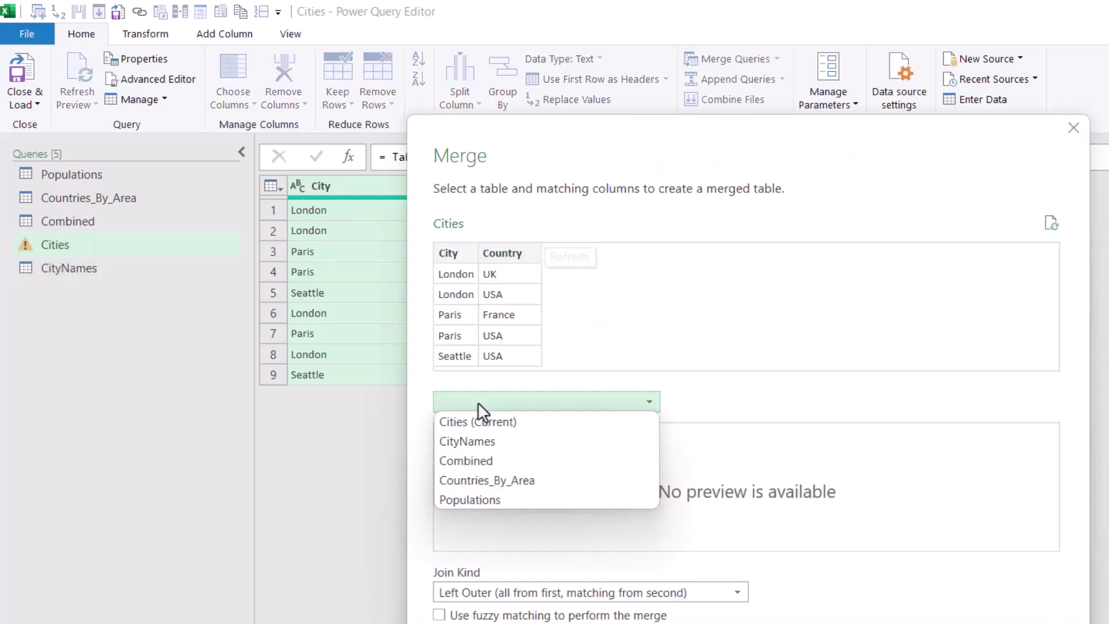
click(512, 447)
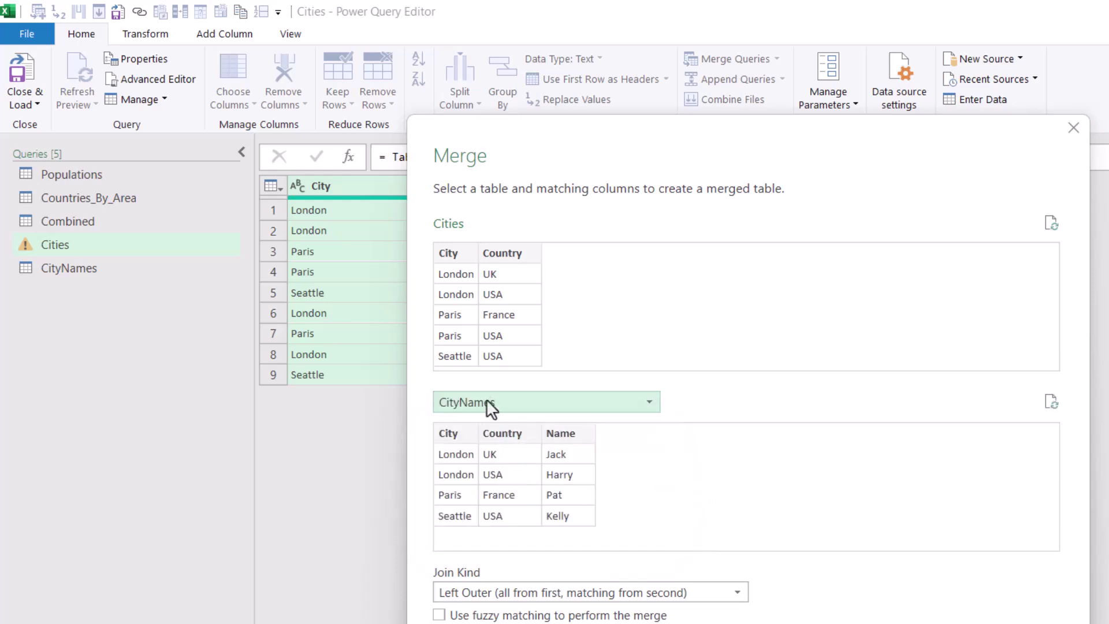
click(456, 434)
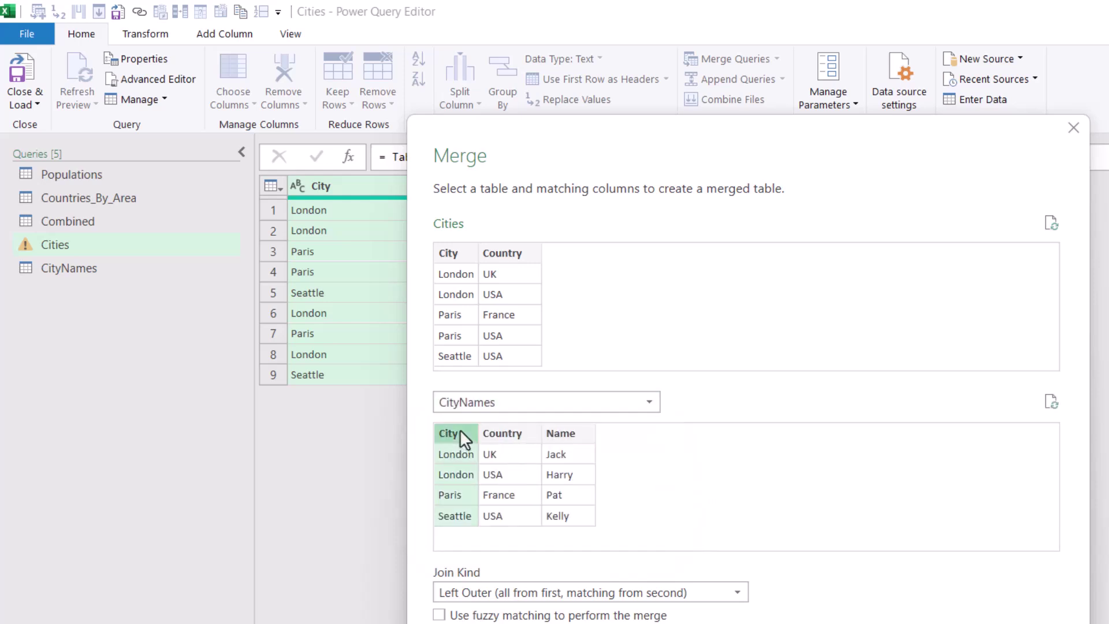
ctrl+click(503, 433)
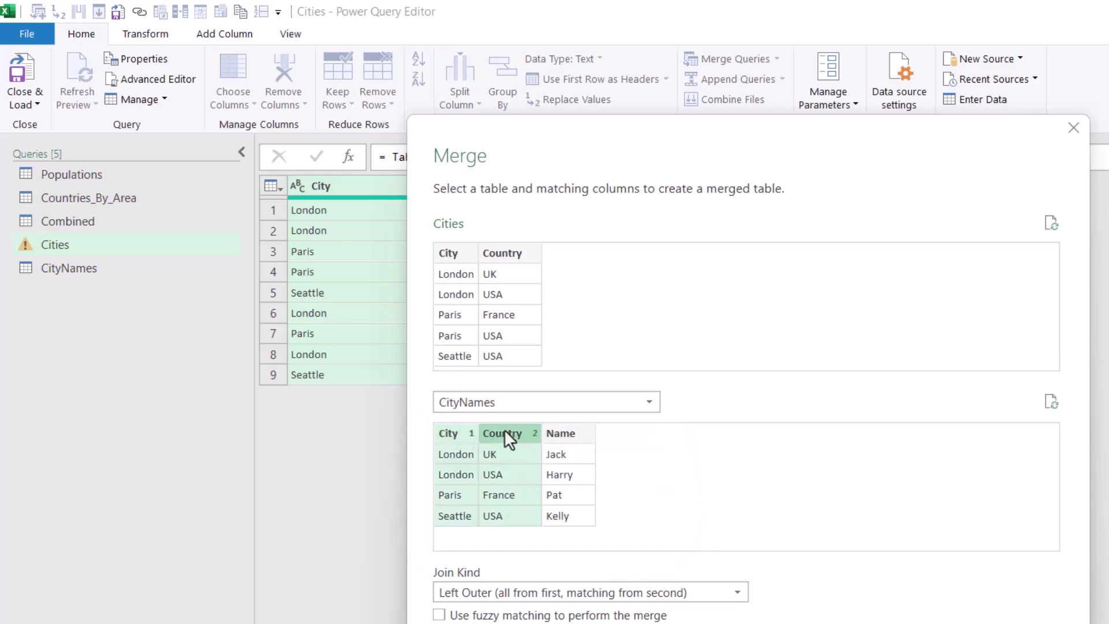
click(455, 254)
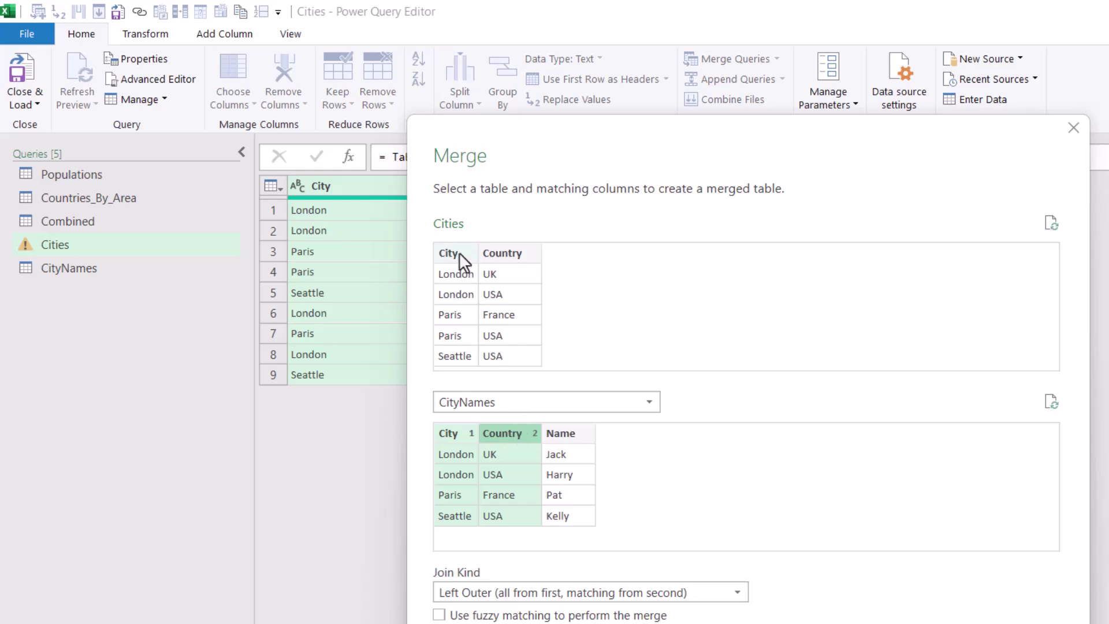
ctrl+click(523, 255)
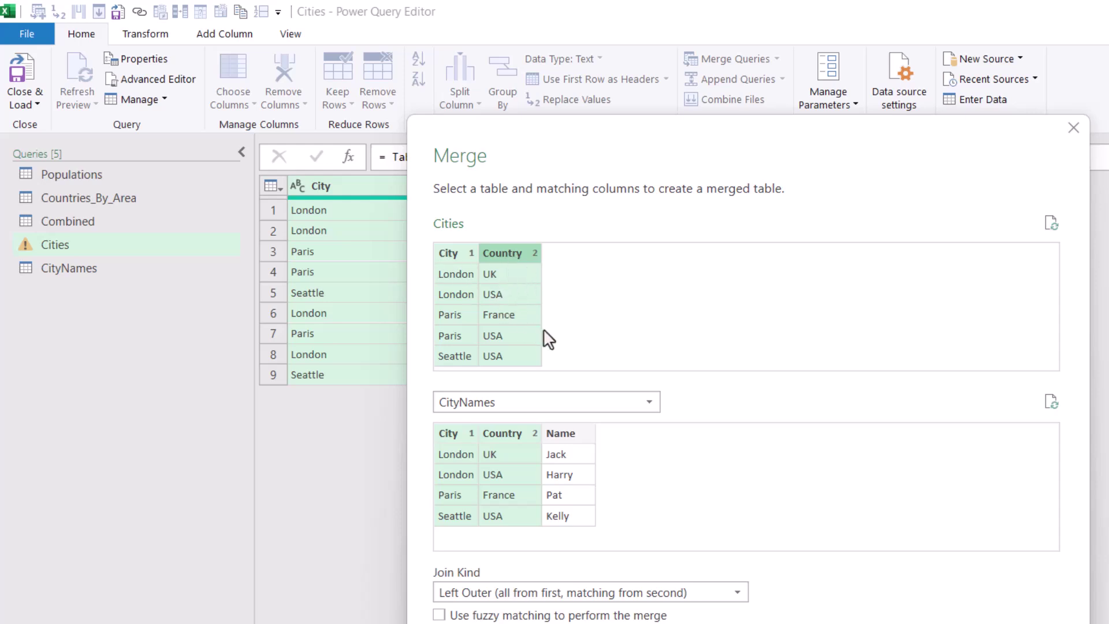
Step: Reselect City then Country as CityNames match columns and confirm the Left Outer merge
click(559, 434)
click(508, 434)
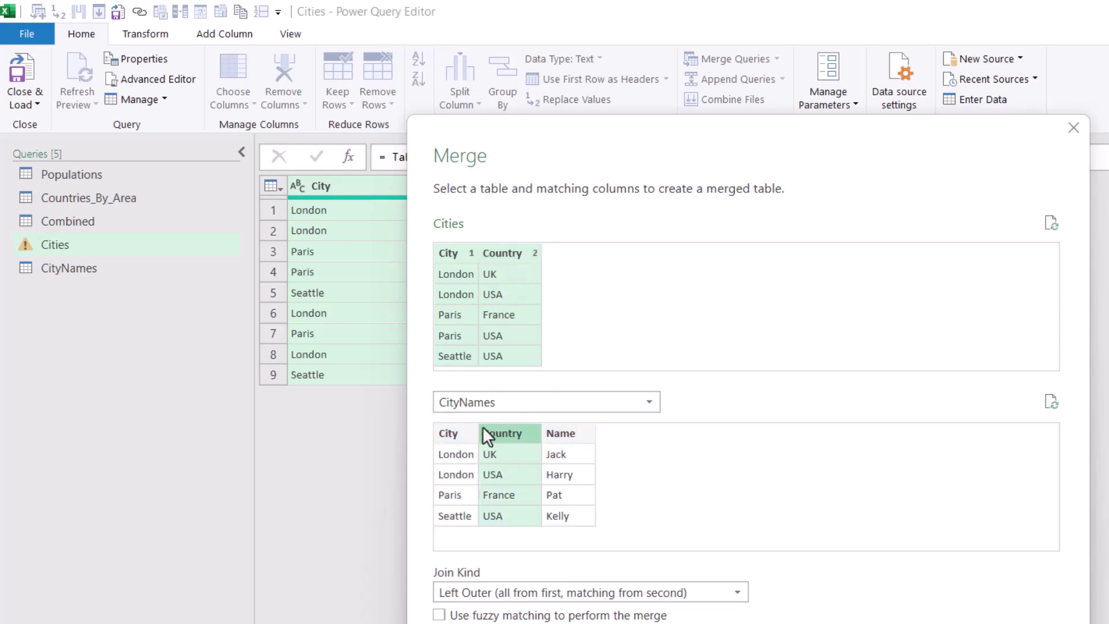
ctrl+click(456, 435)
click(572, 432)
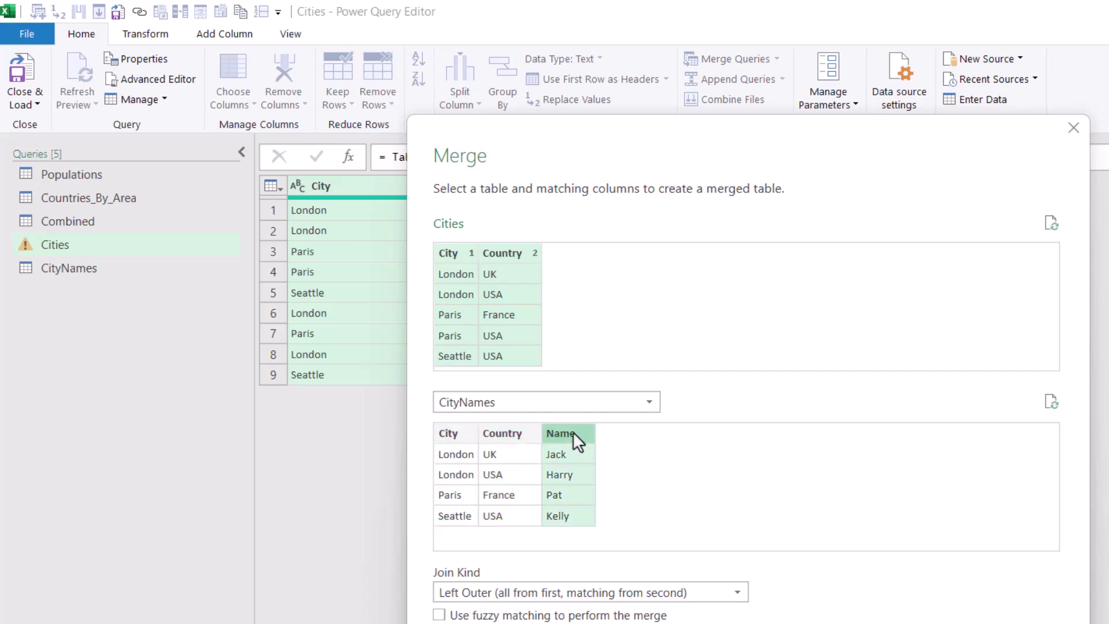
click(503, 433)
click(456, 433)
ctrl+click(521, 434)
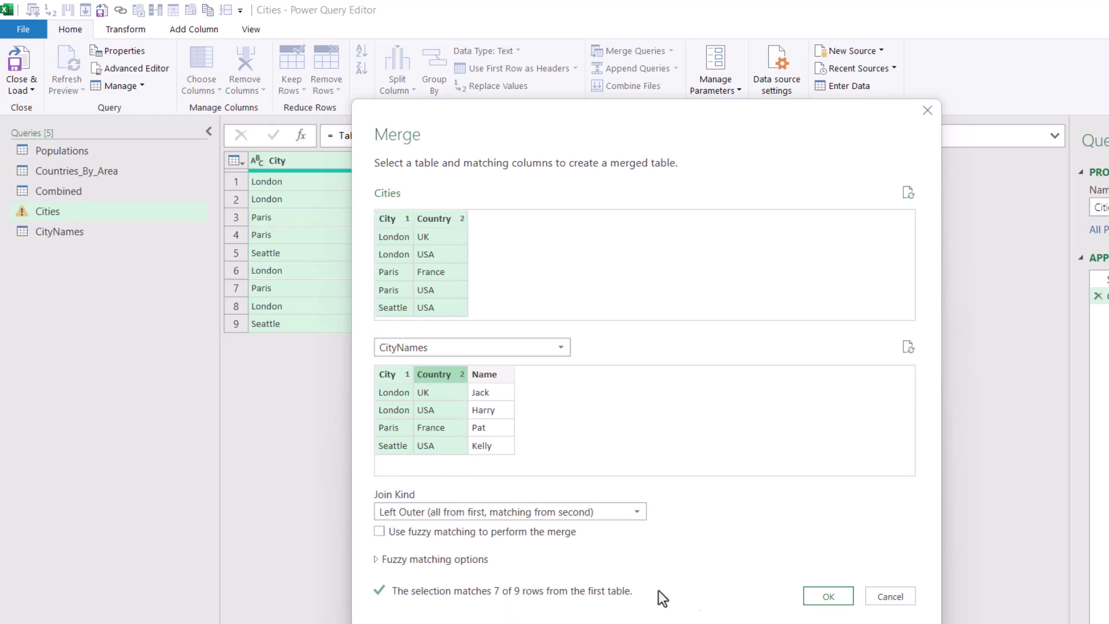
click(845, 597)
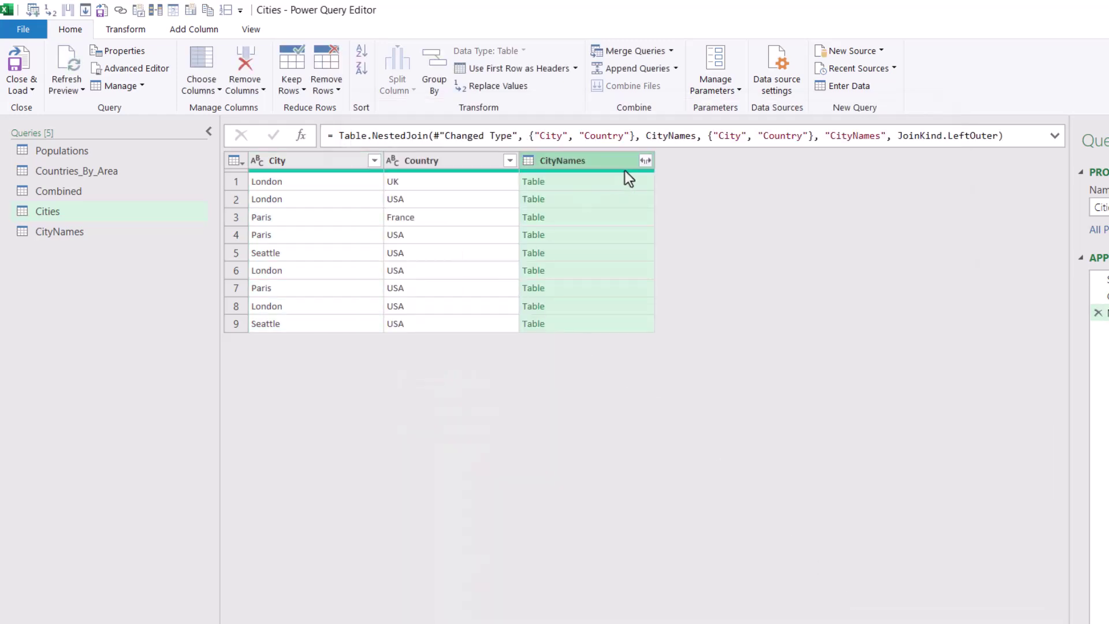
Step: Expand the CityNames column into just a Name column, without the prefix
click(645, 161)
click(453, 228)
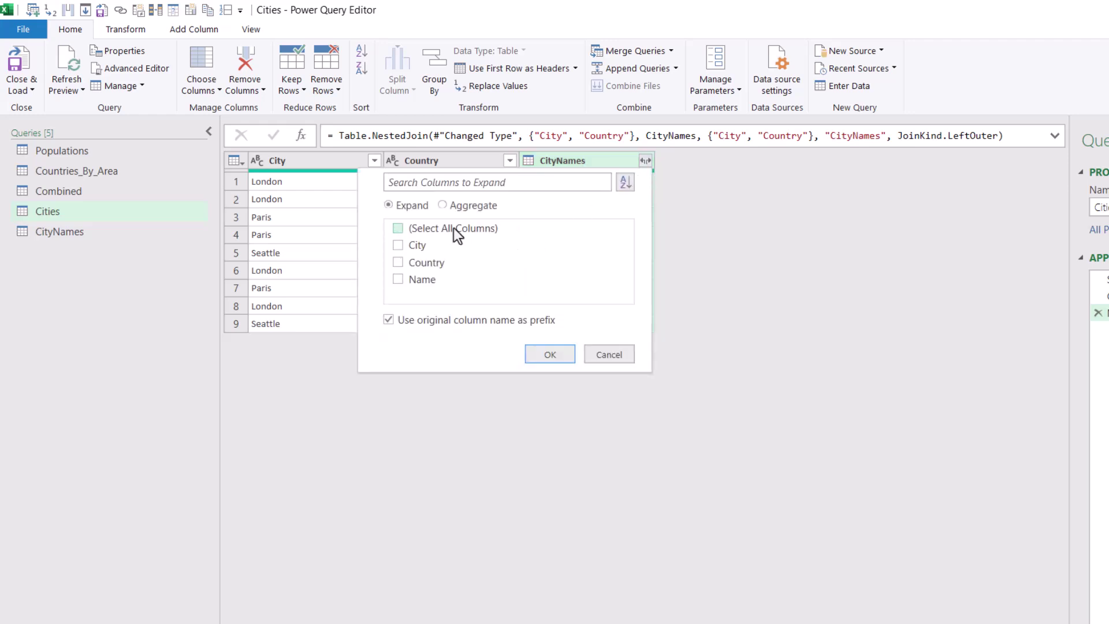
click(432, 322)
click(432, 282)
click(550, 354)
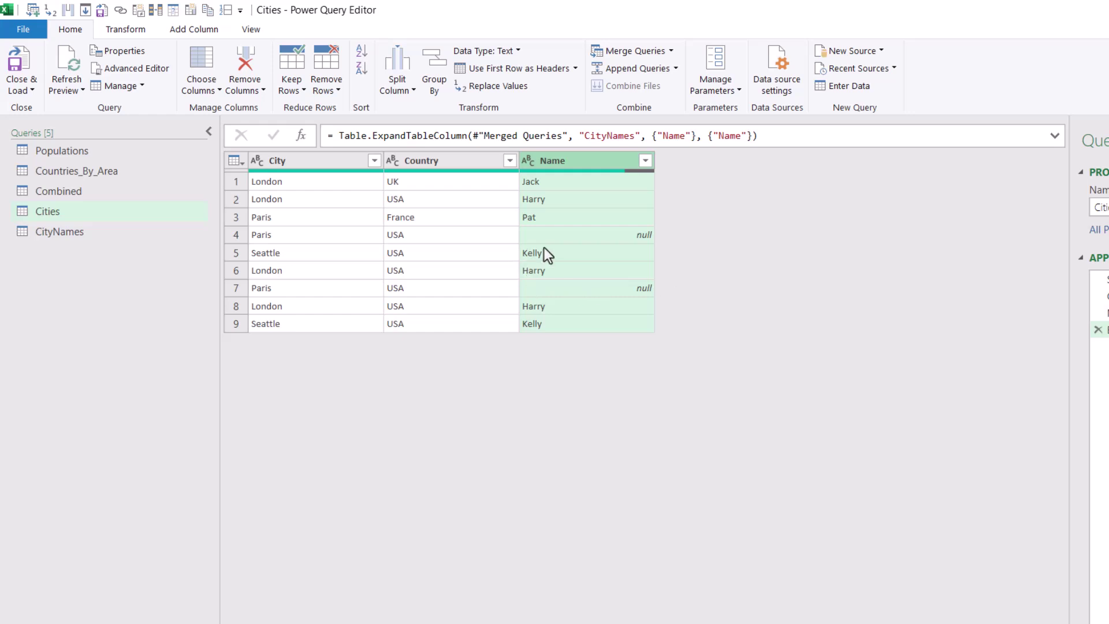
Step: Compare CityNames and Cities to check the null Names in rows 4 and 7
click(341, 232)
click(605, 237)
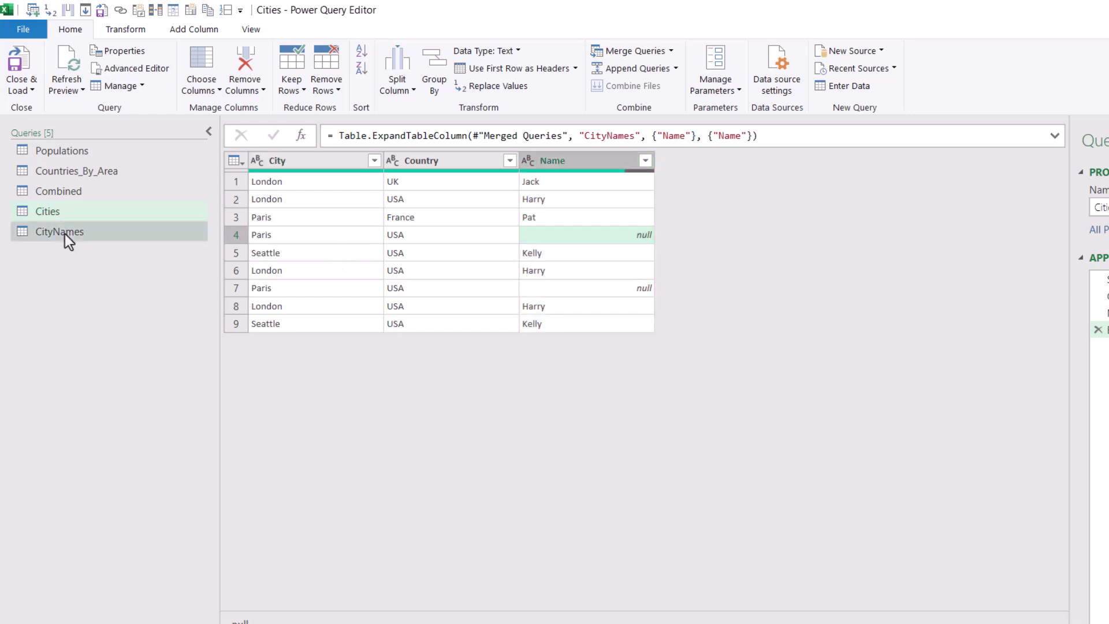
click(65, 234)
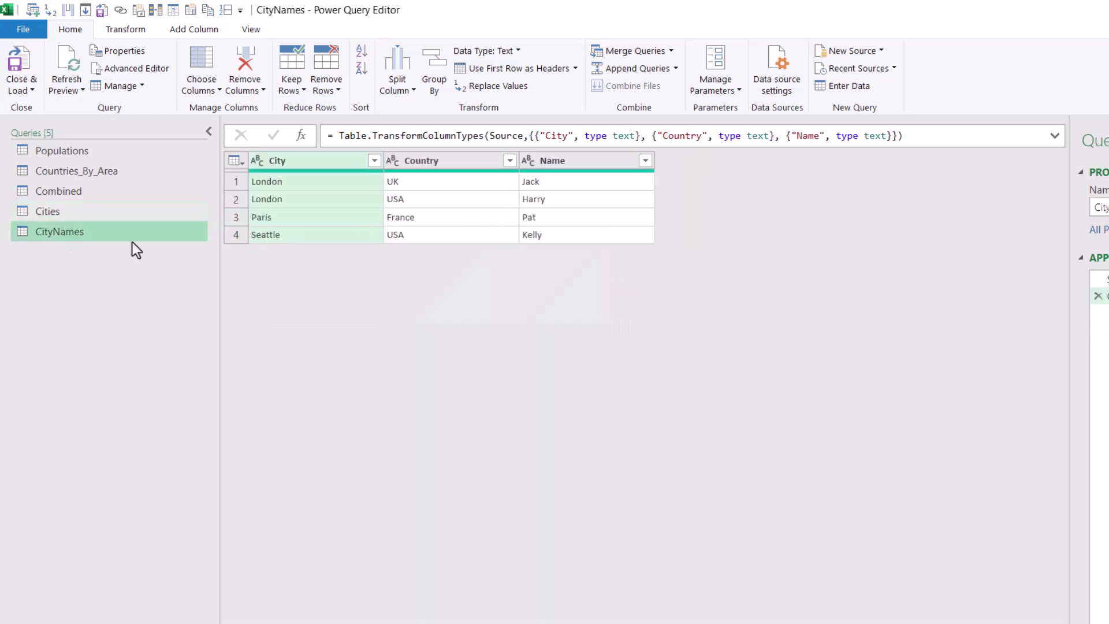
click(81, 215)
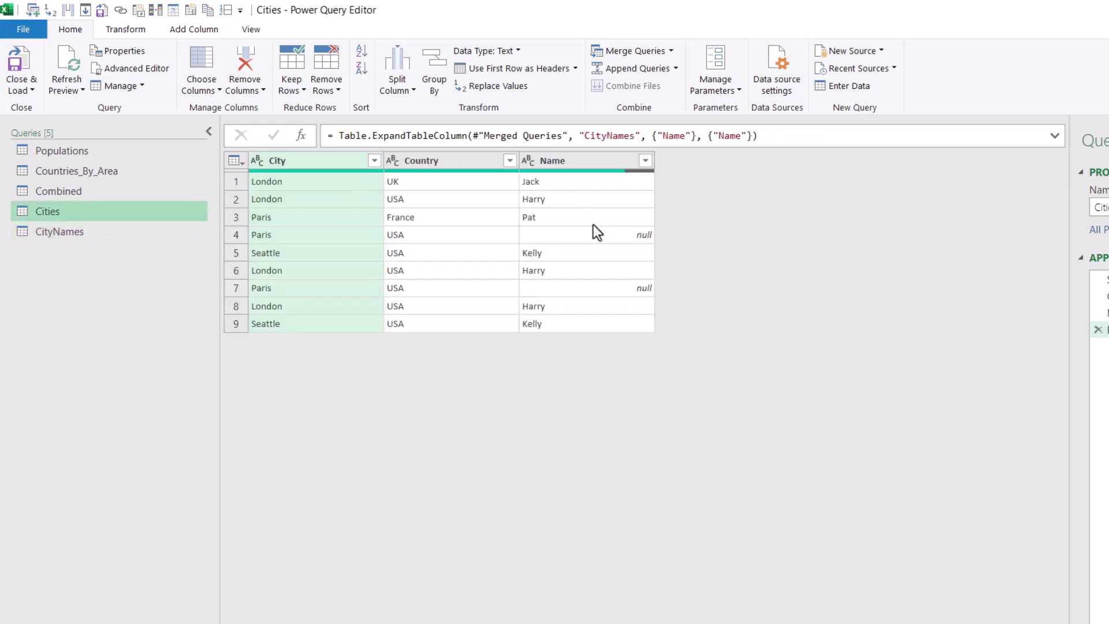
click(609, 288)
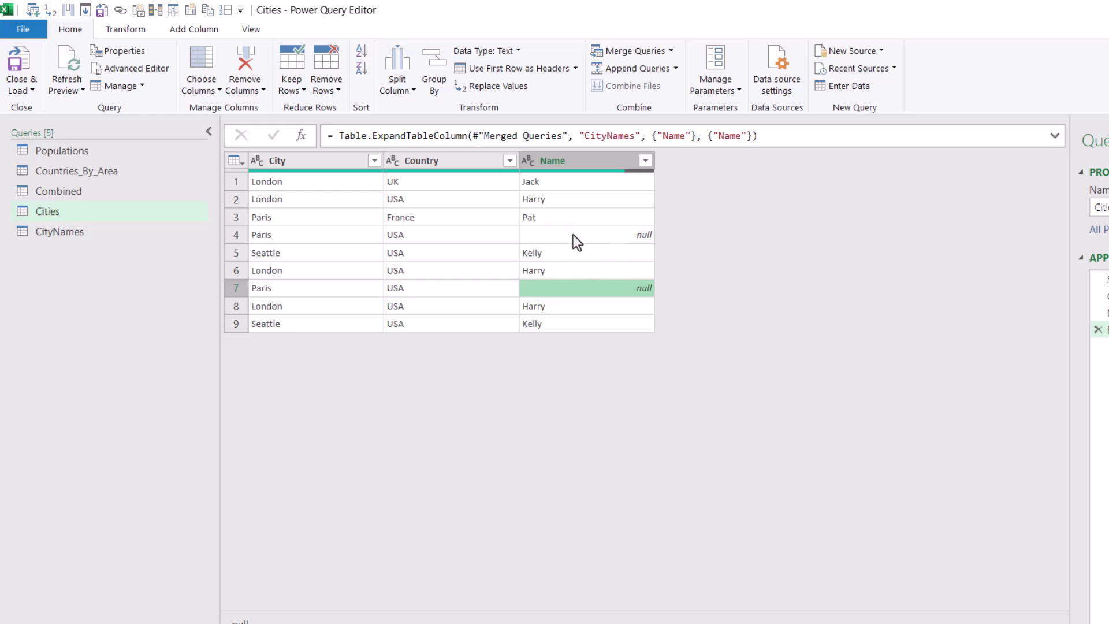
click(534, 235)
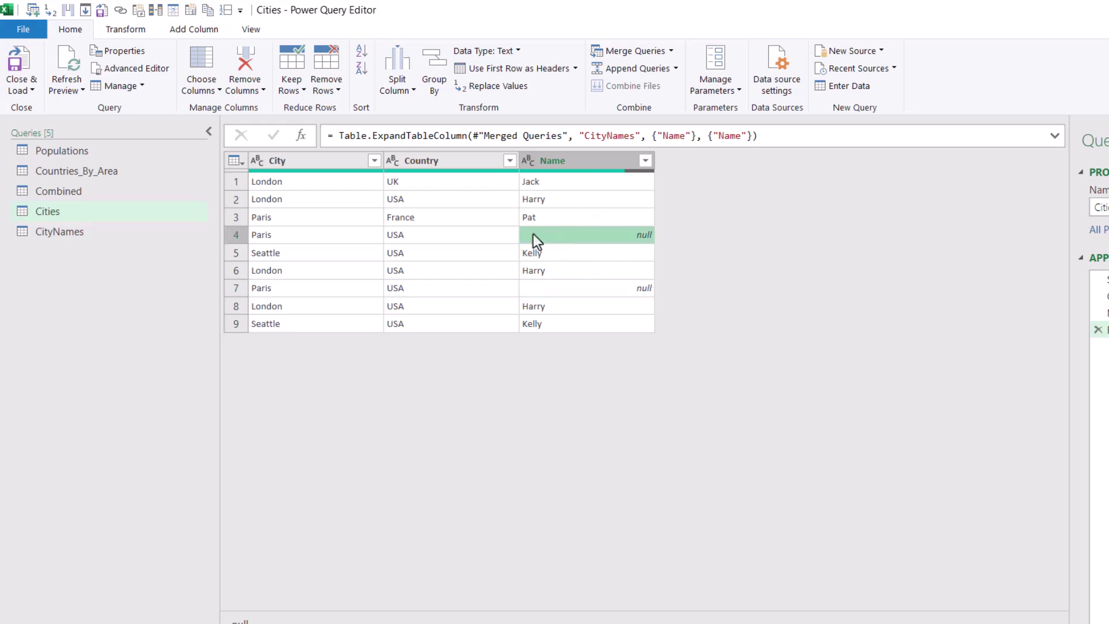
click(576, 289)
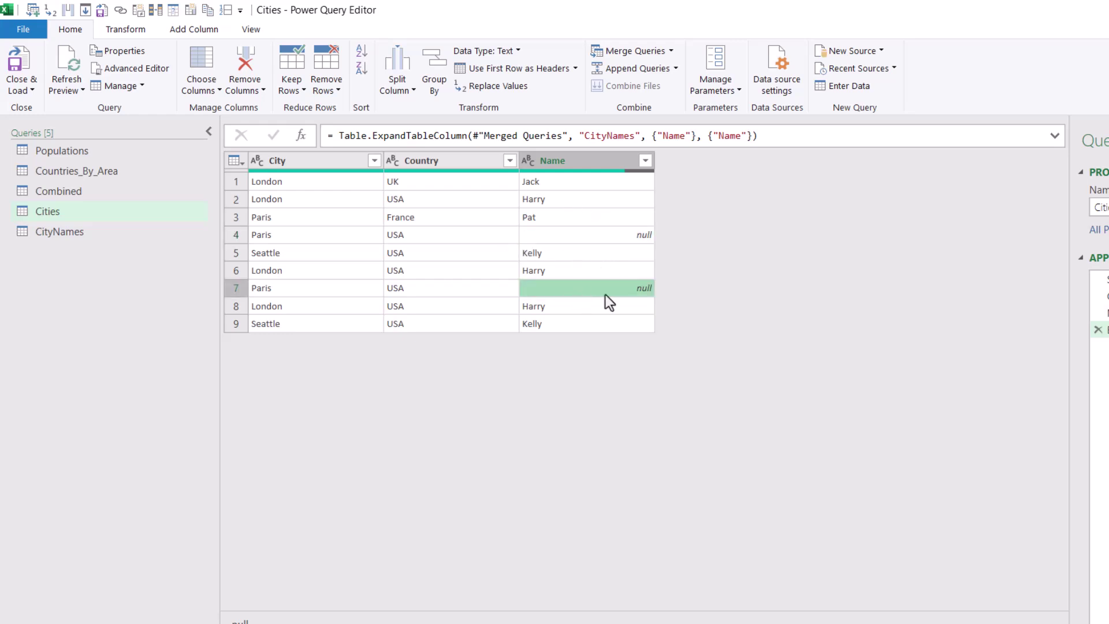
click(444, 242)
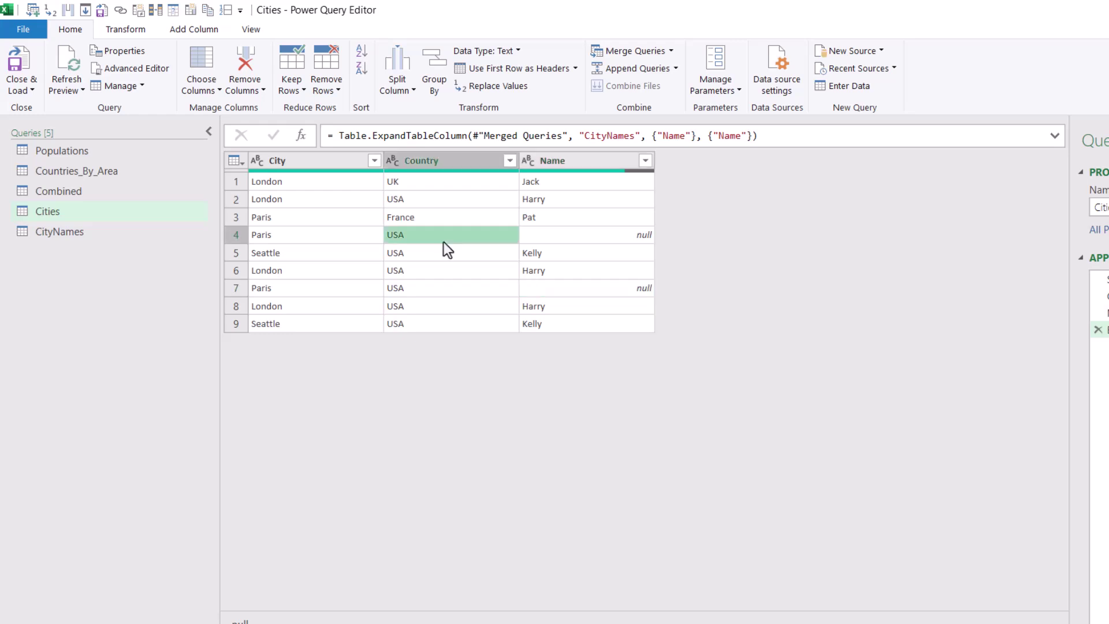
Step: Load the Cities query as a table at E9 on the existing worksheet
click(21, 68)
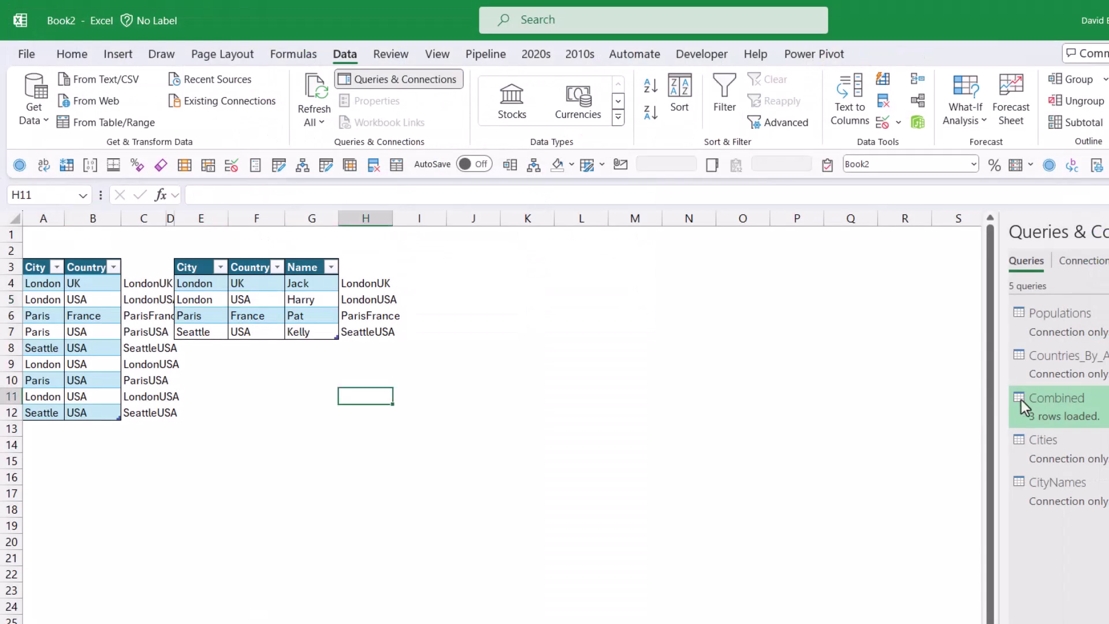
mouse_move(1059, 404)
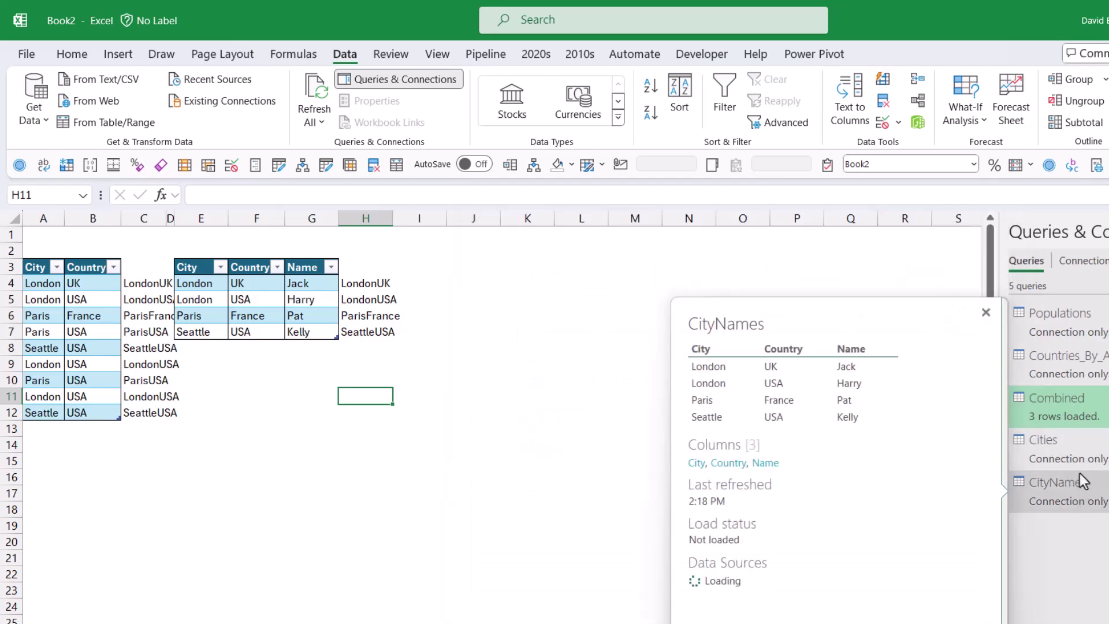
right_click(1069, 443)
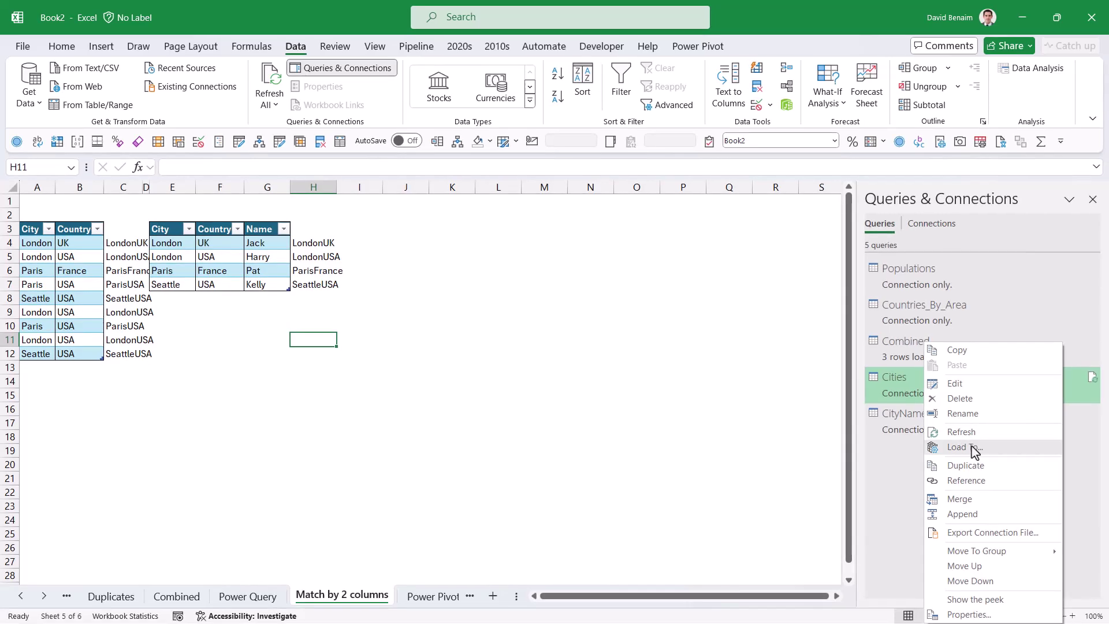
click(975, 447)
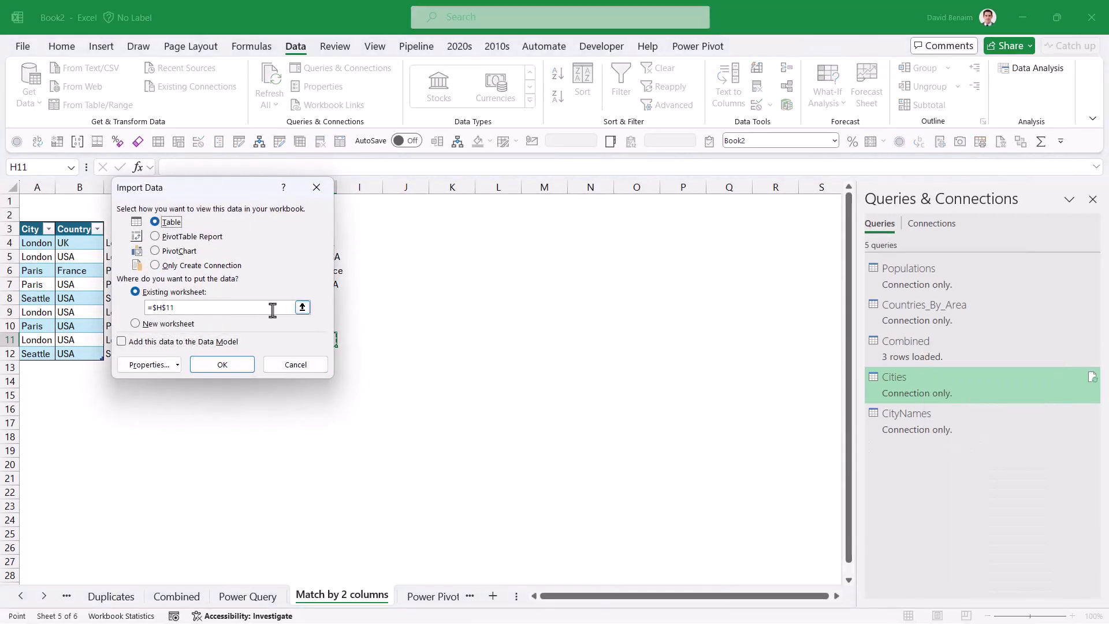
click(302, 306)
click(168, 312)
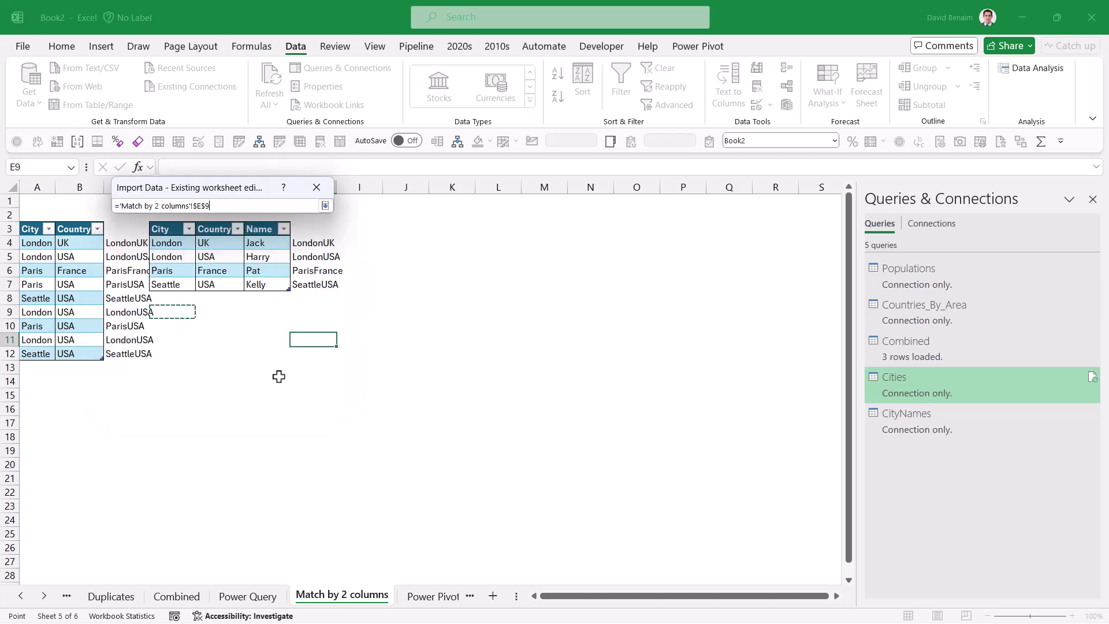
key(Return)
click(198, 365)
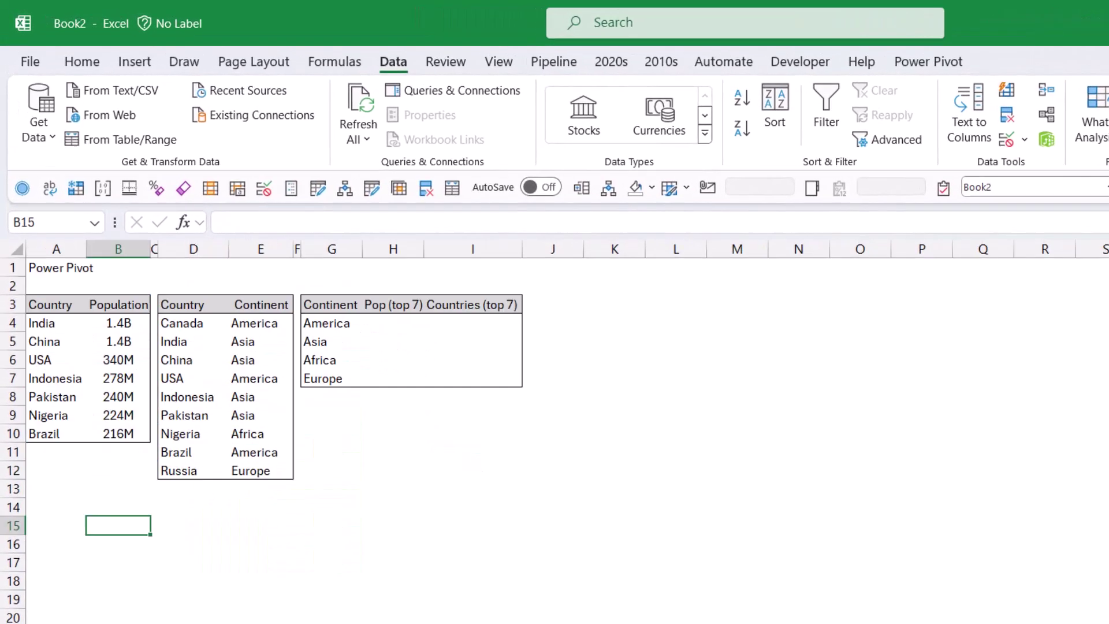
Step: Convert the Country and Population range A3:B10 into a table
click(255, 378)
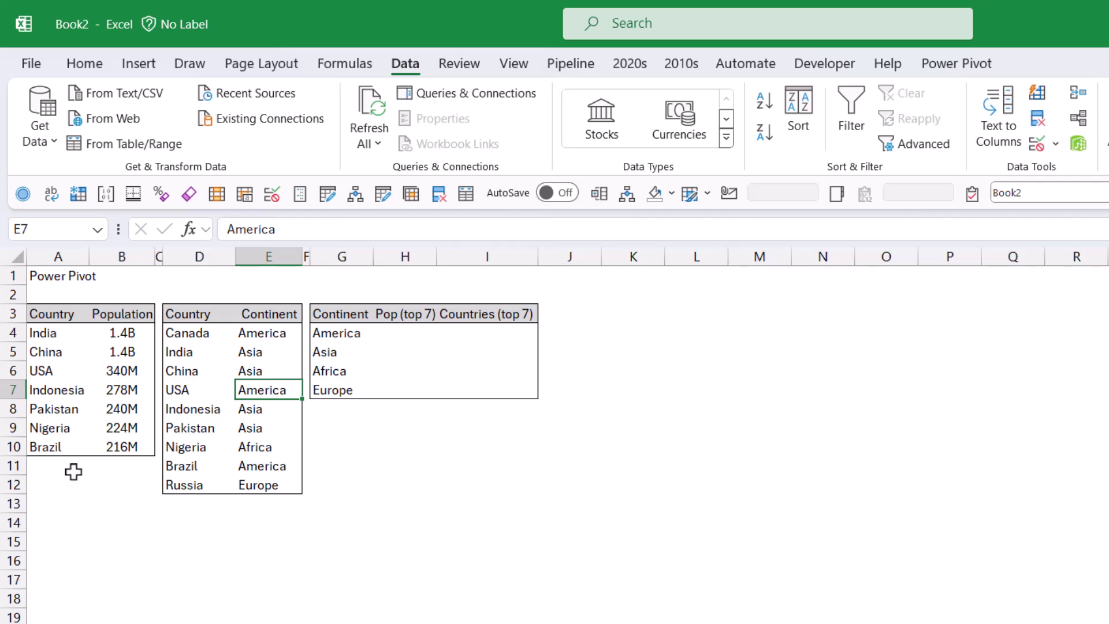
drag(52, 312, 138, 442)
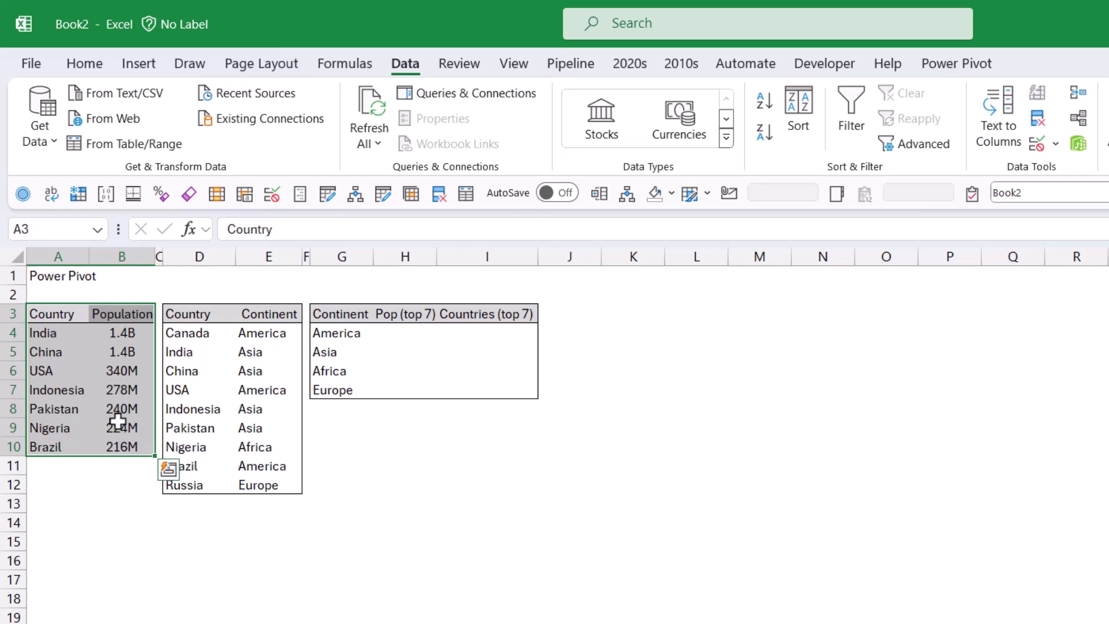
click(138, 64)
click(185, 116)
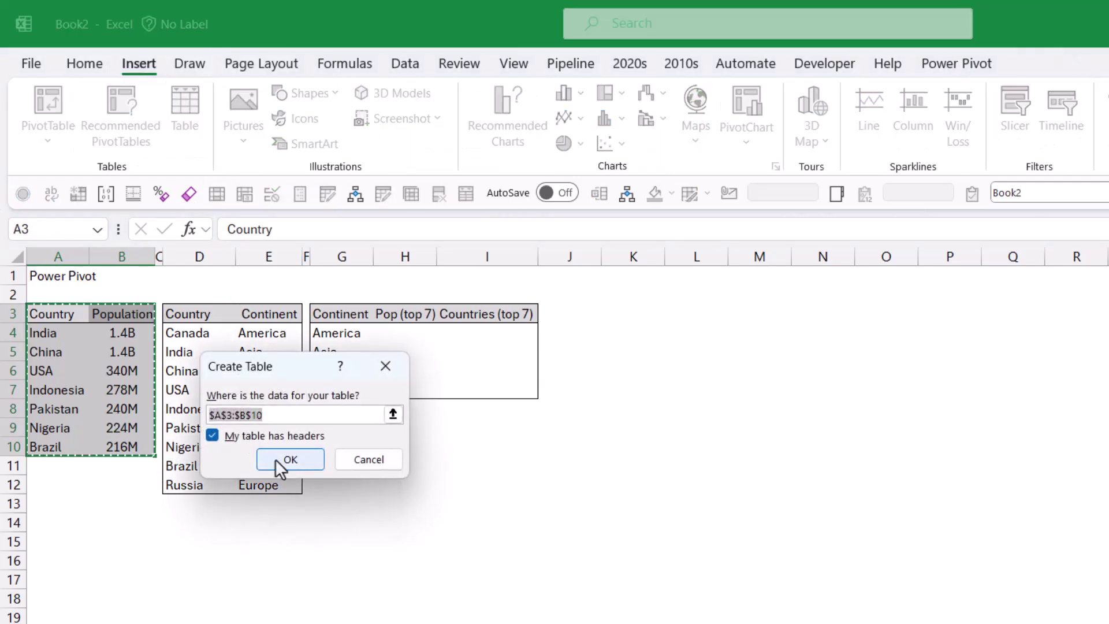
click(281, 460)
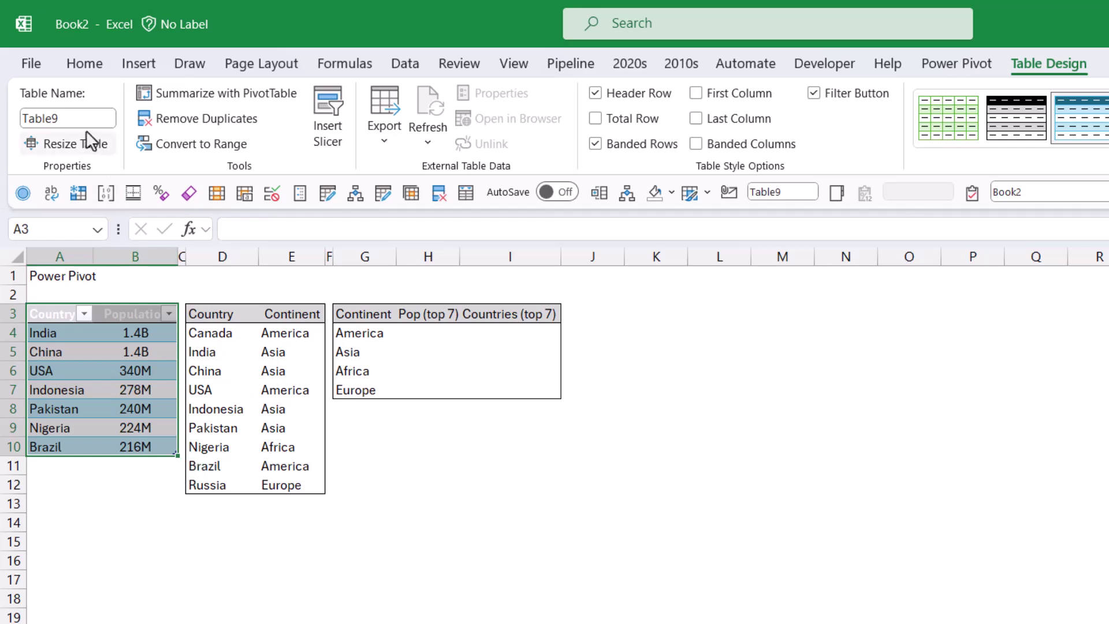
Step: Rename the new table from Table9 to 'PopulationCountry'
click(82, 119)
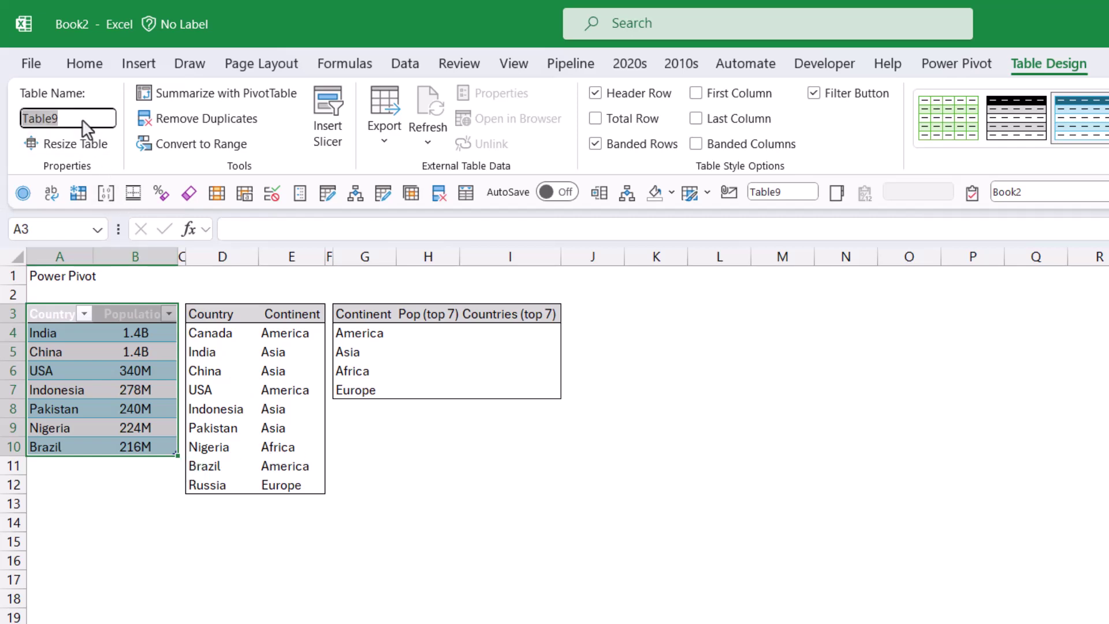
text(Populatio)
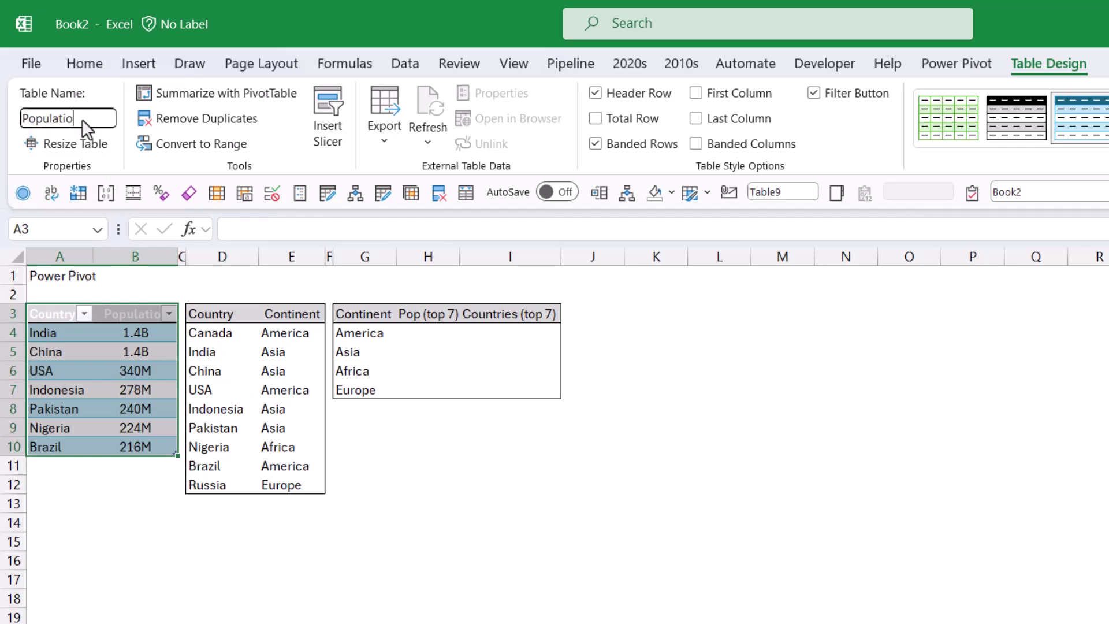
text(nCountry)
key(Return)
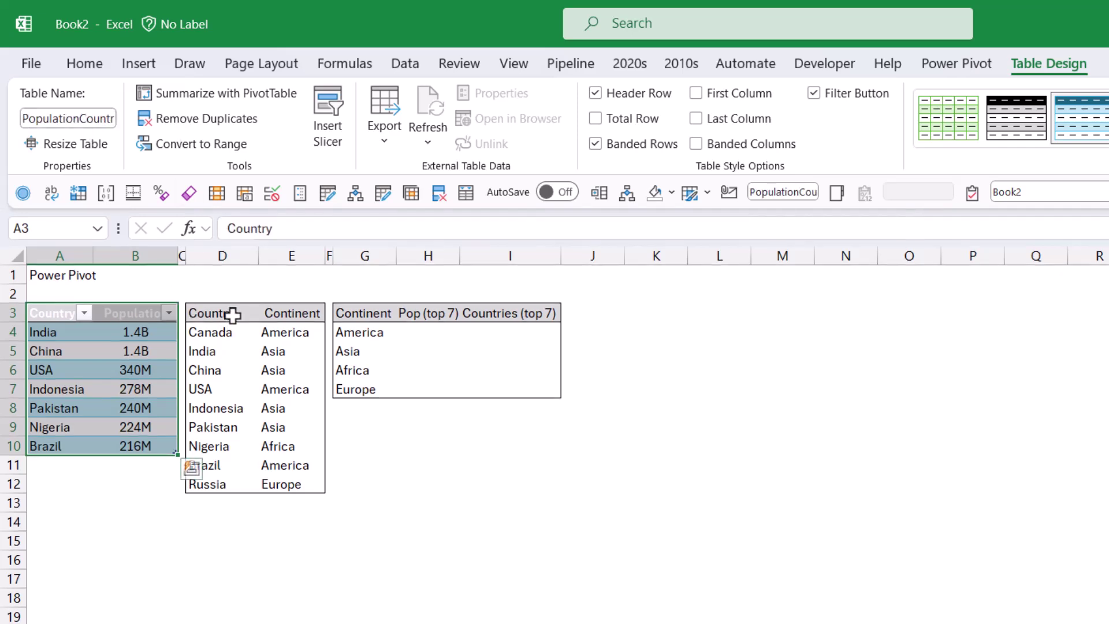
Step: Convert the Country and Continent data in D3:E12 into an Excel table
drag(232, 314, 289, 484)
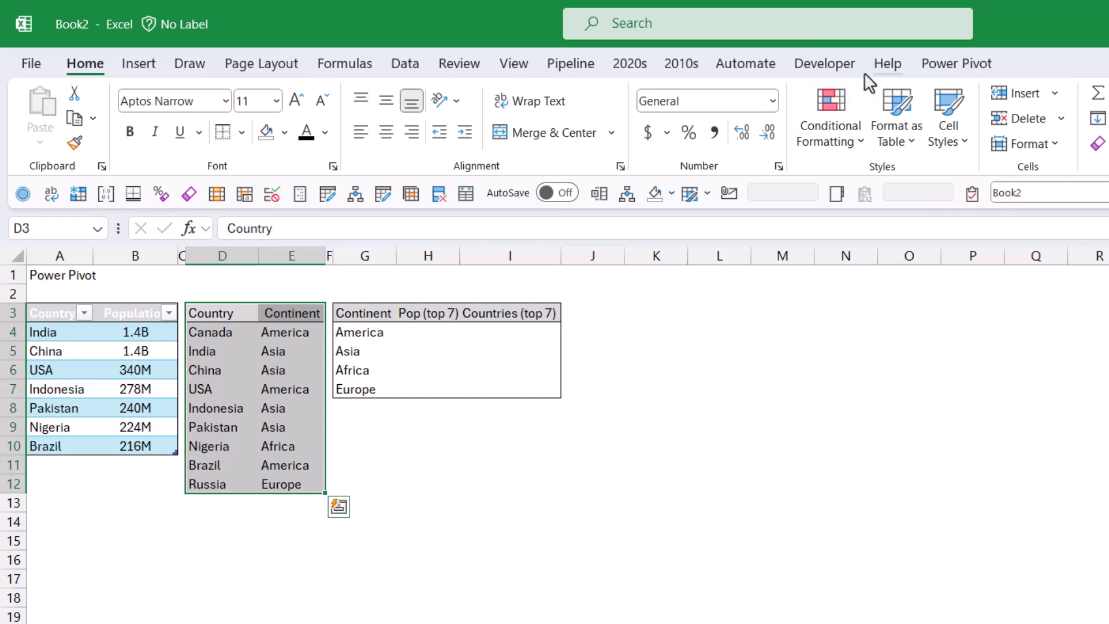
click(131, 66)
click(186, 110)
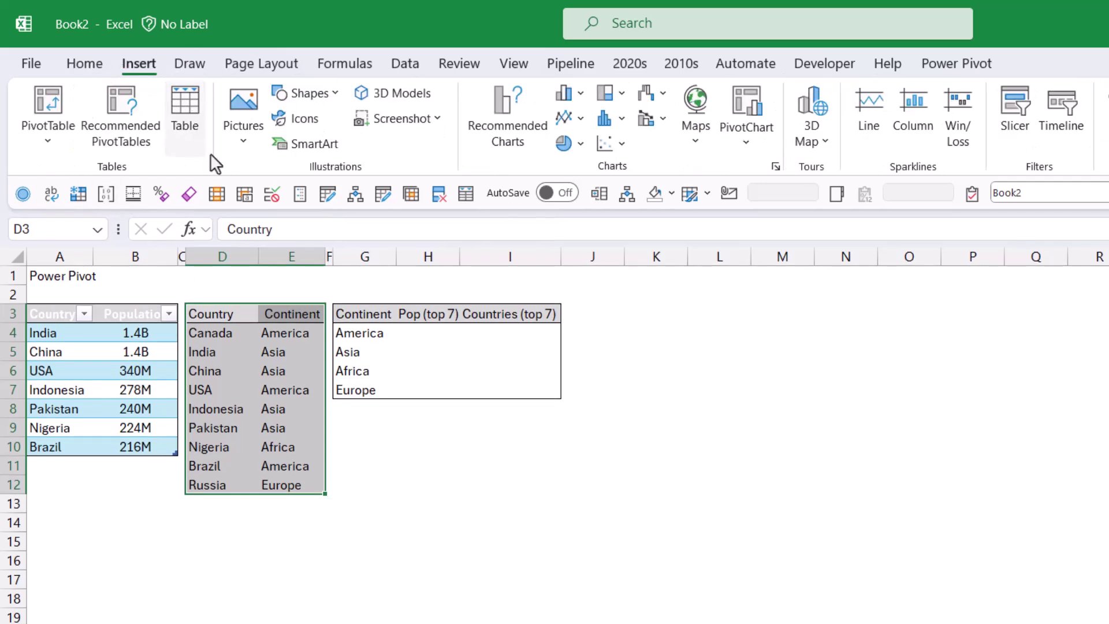
click(292, 461)
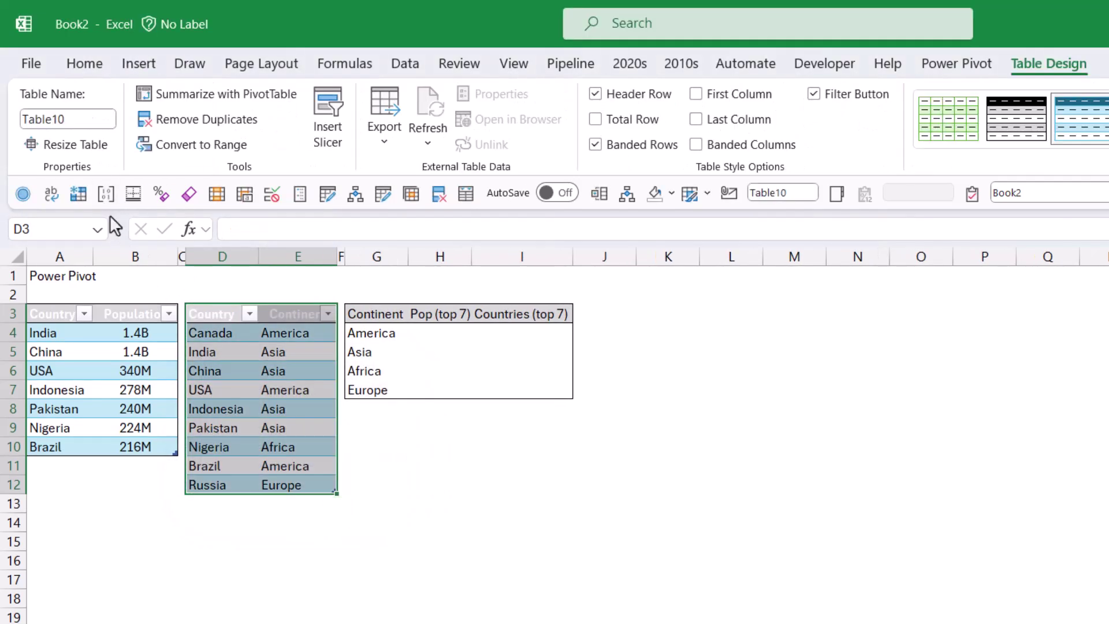
Step: Rename the new table from Table10 to Continents
double_click(64, 119)
text(Continents)
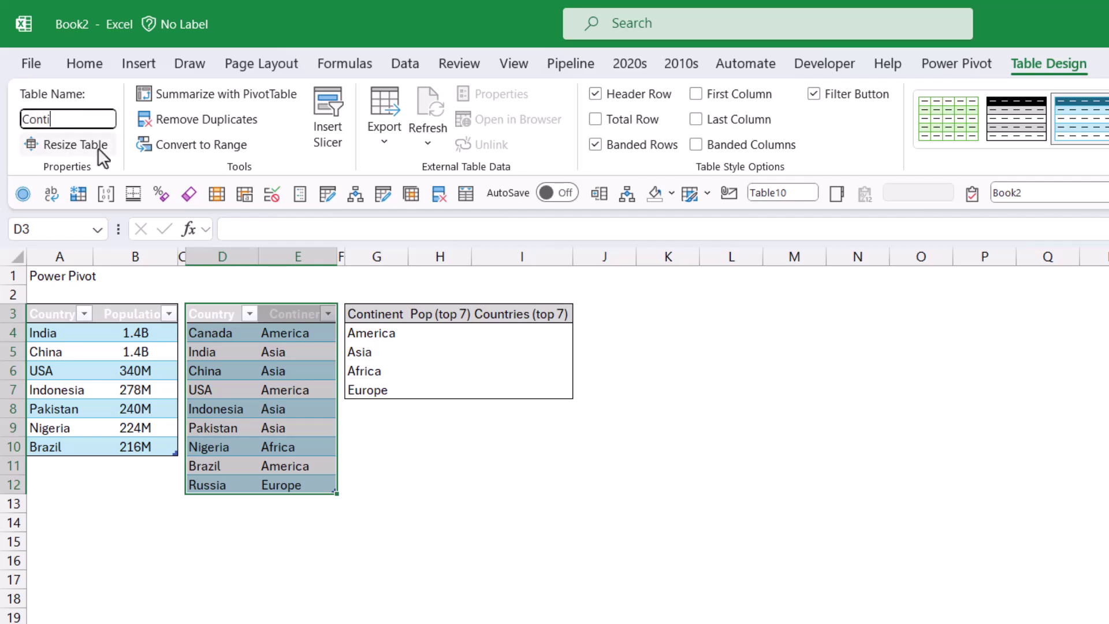
key(Return)
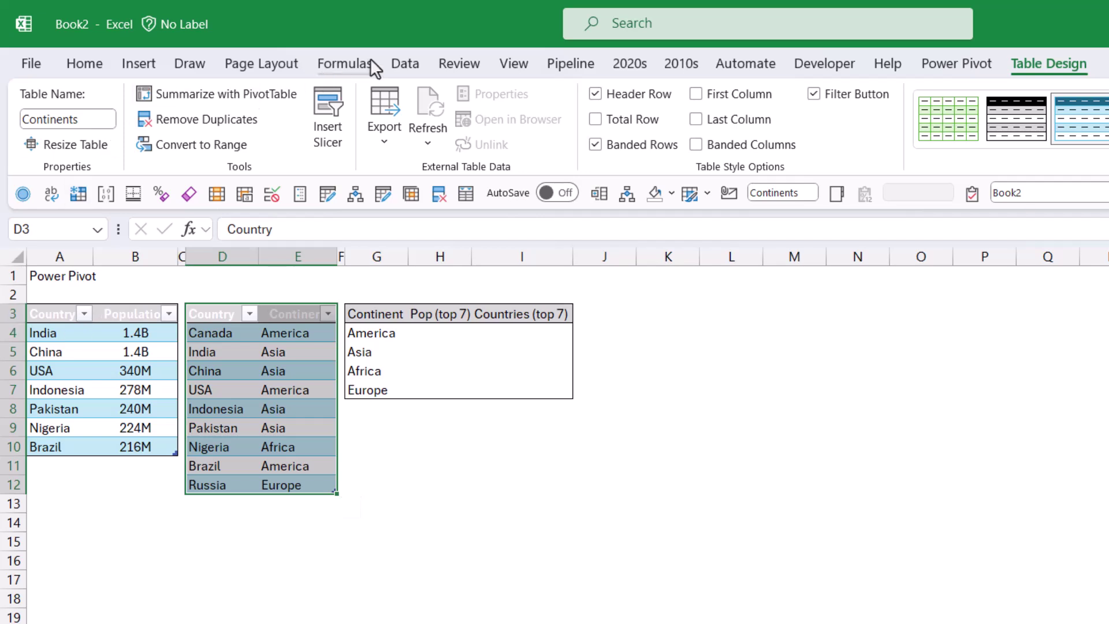
click(402, 65)
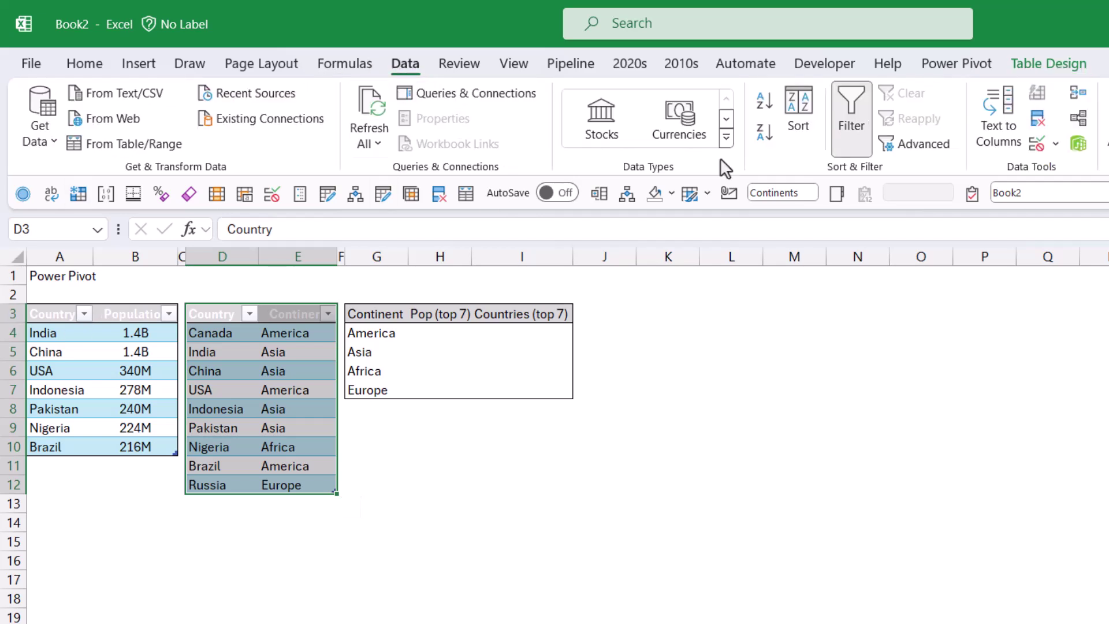
Step: Start a new relationship using PopulationCountries' Country column as the foreign key
click(1069, 116)
drag(483, 222, 433, 435)
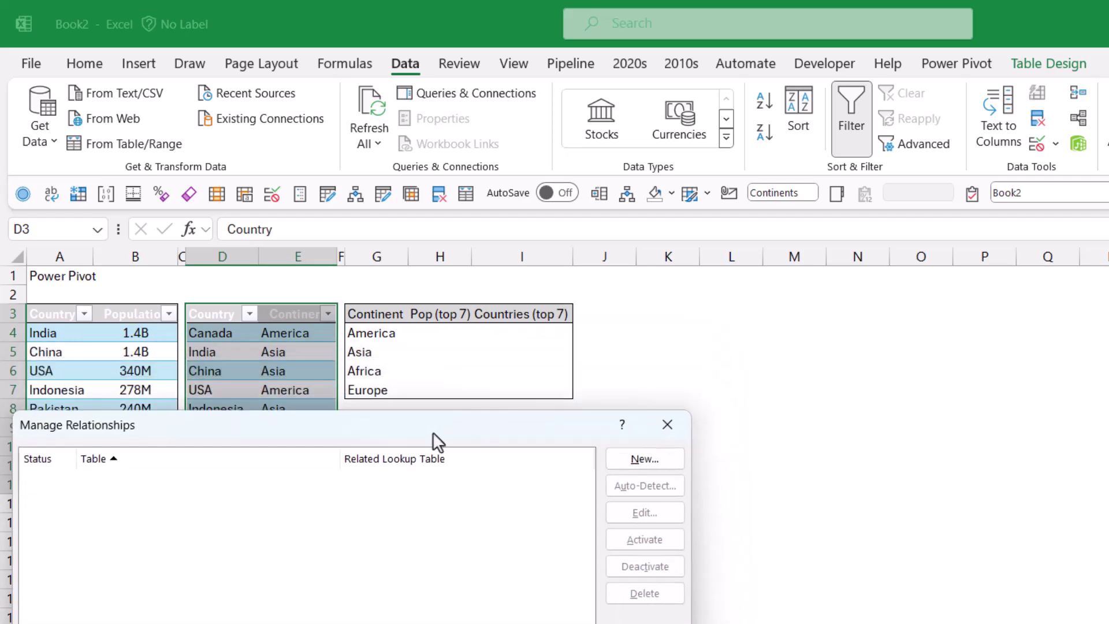
click(656, 466)
drag(266, 301, 260, 503)
click(192, 573)
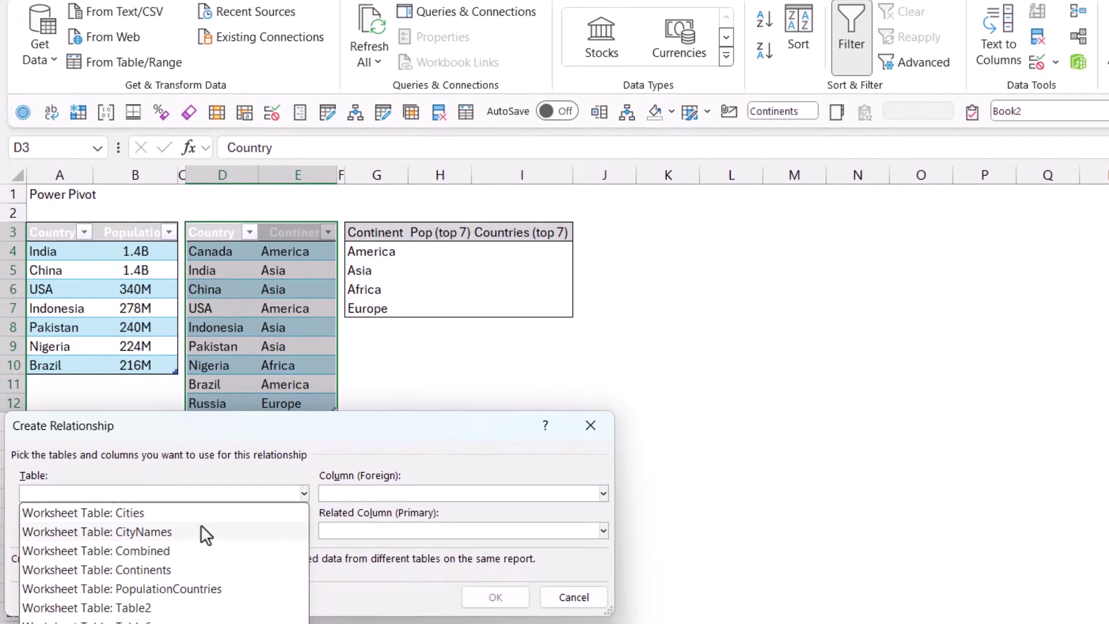
click(213, 590)
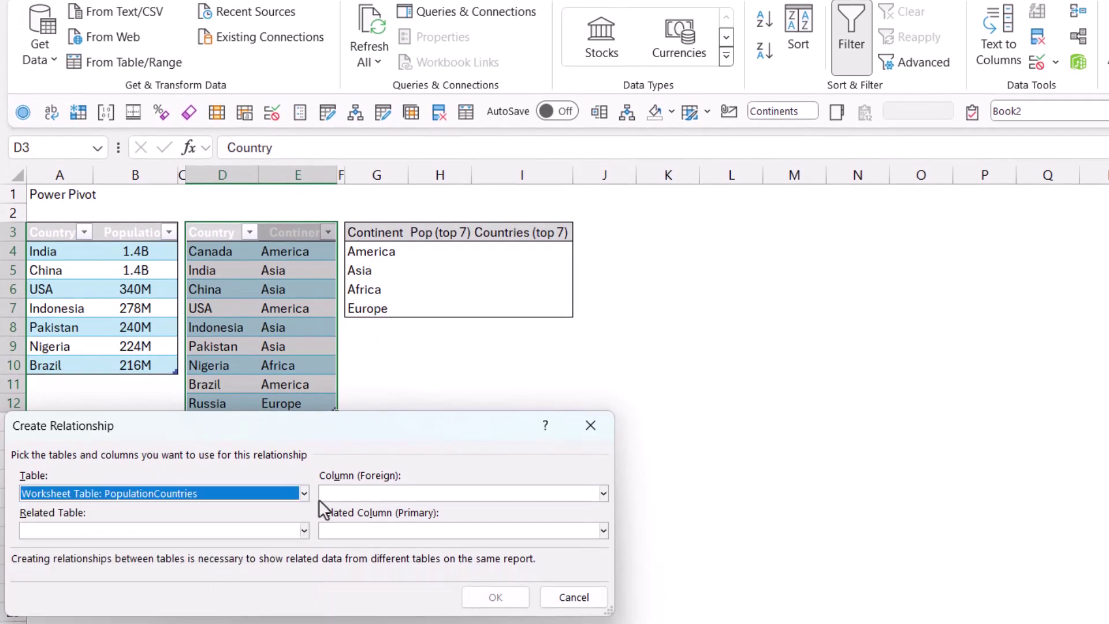
click(377, 494)
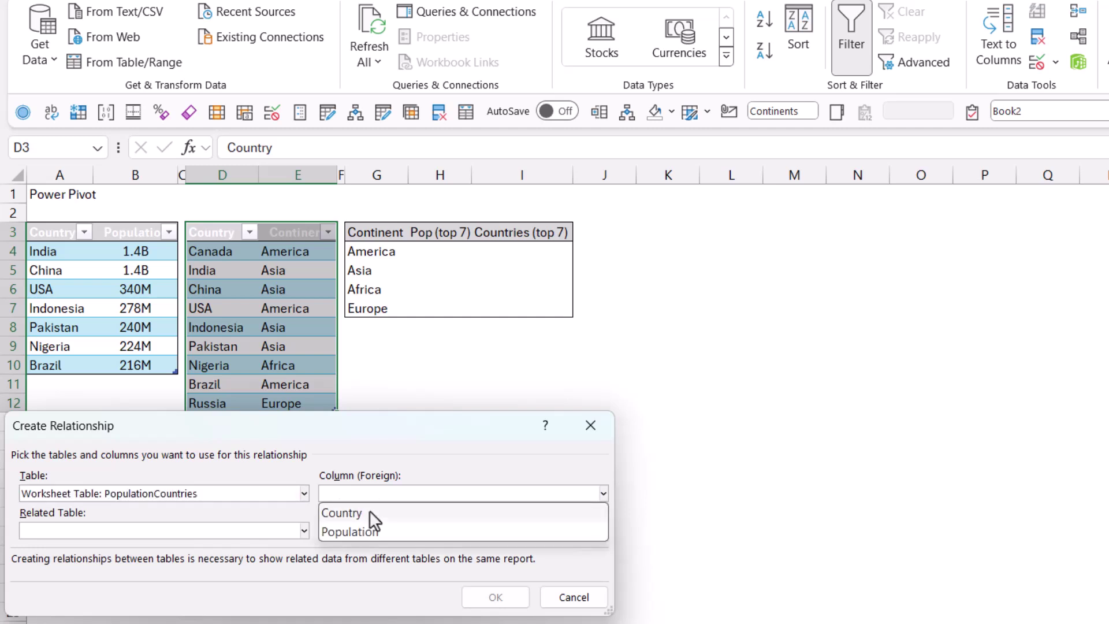
click(368, 514)
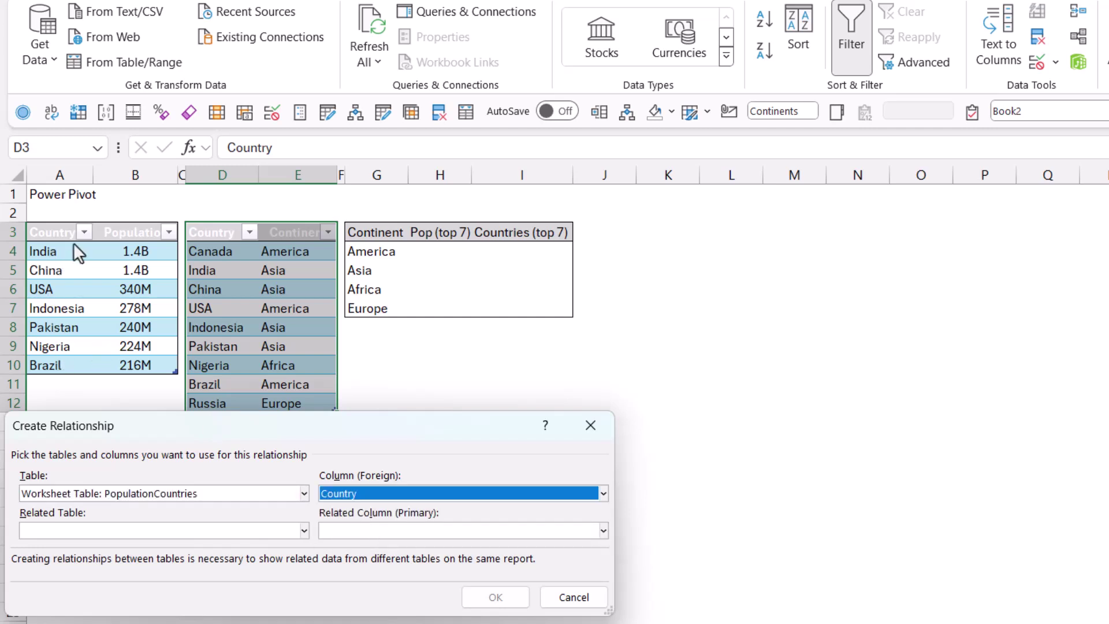
Step: Set the related table to Continents with its Country column, and confirm the relationship
click(239, 532)
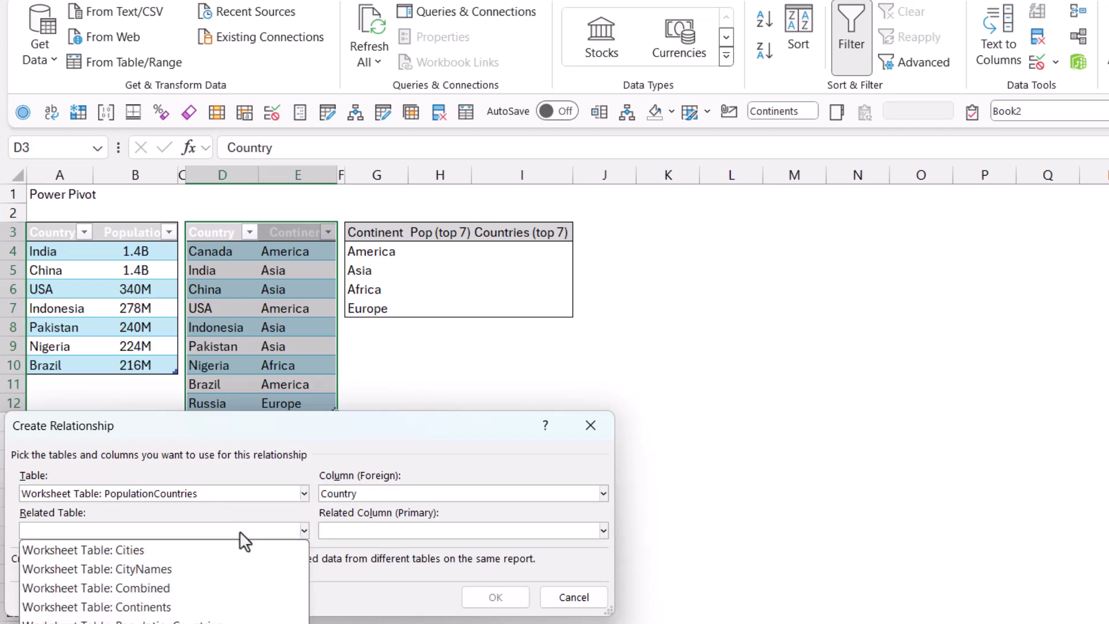
click(218, 607)
click(347, 524)
click(349, 532)
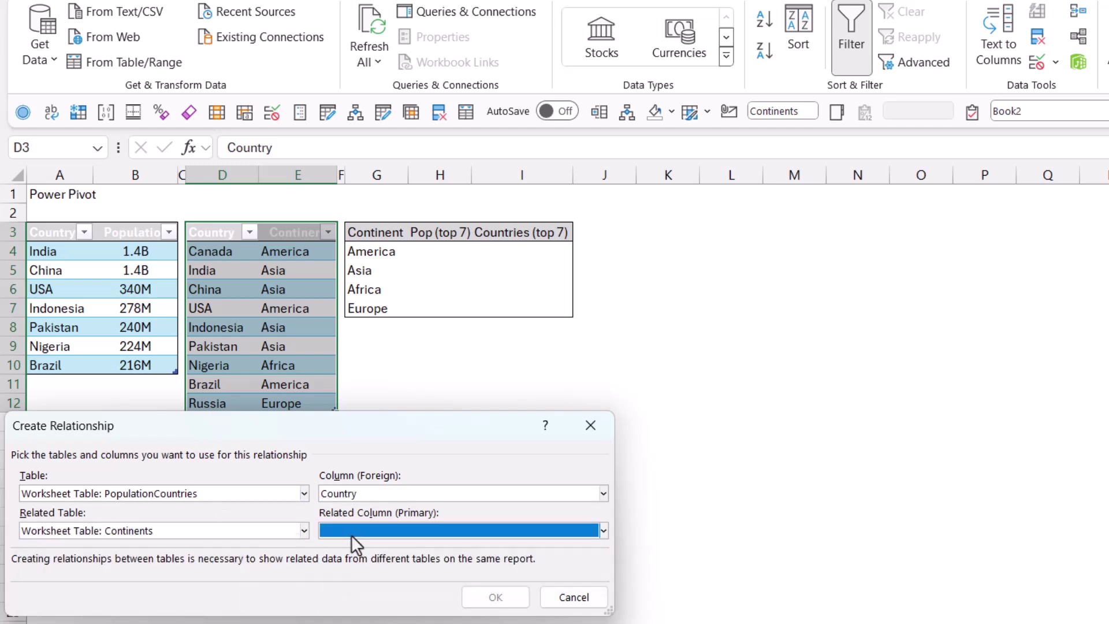
click(352, 534)
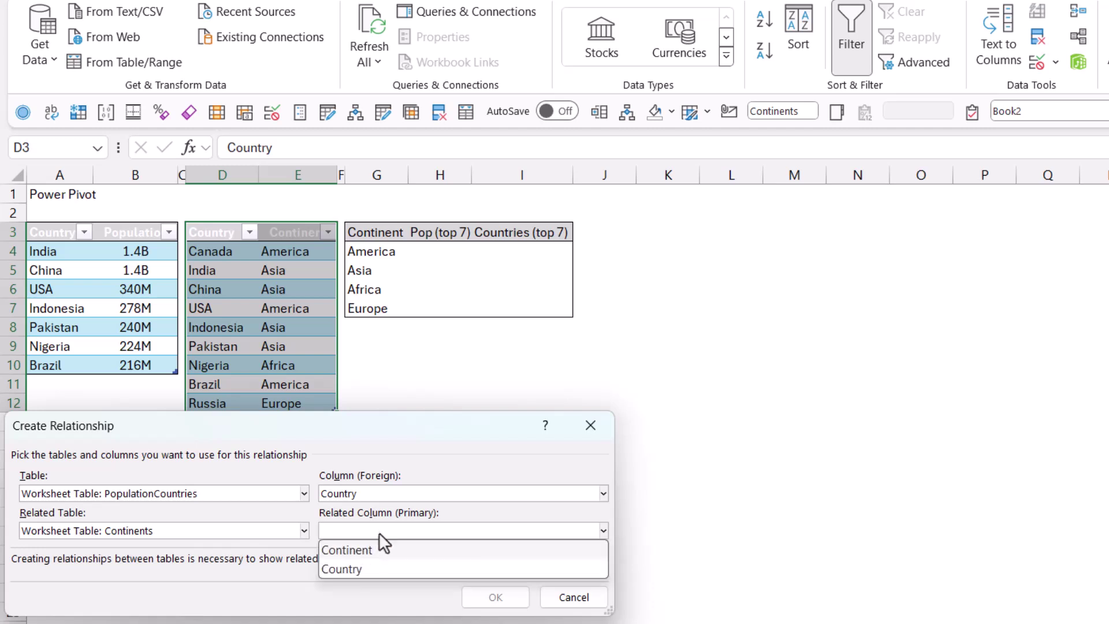
click(386, 567)
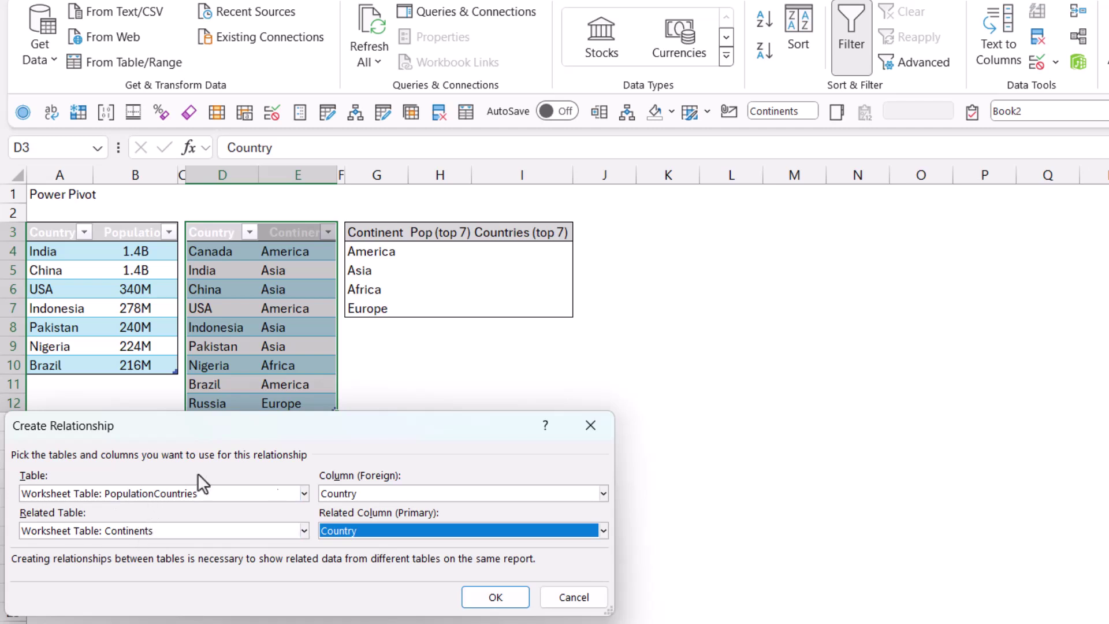
click(468, 598)
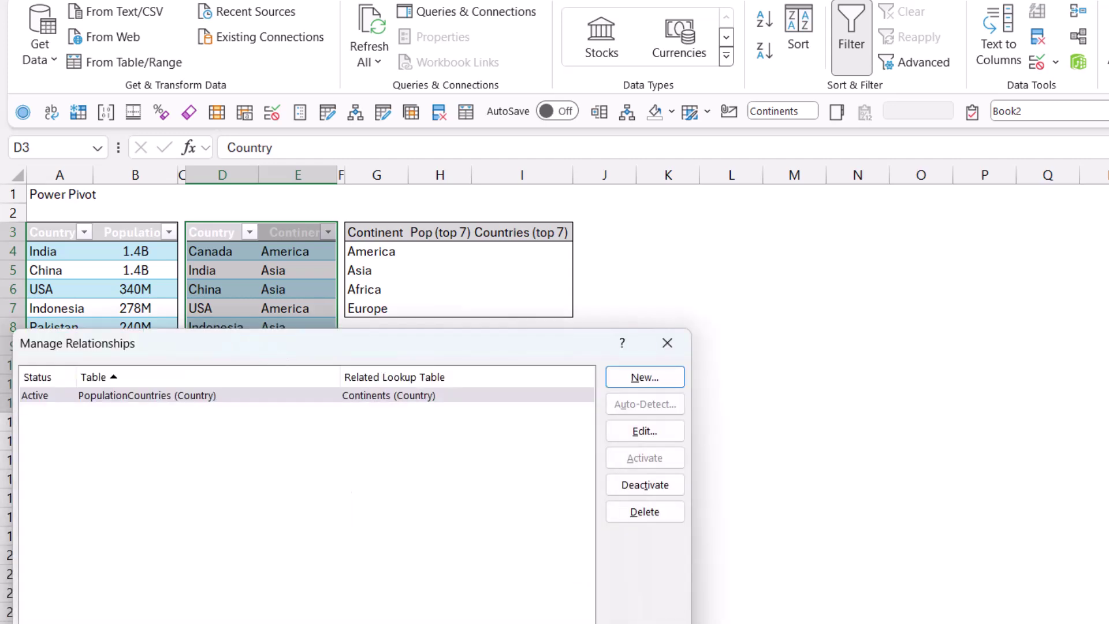
Step: Insert an empty PivotTable from the Data Model at cell A14
click(574, 620)
click(381, 252)
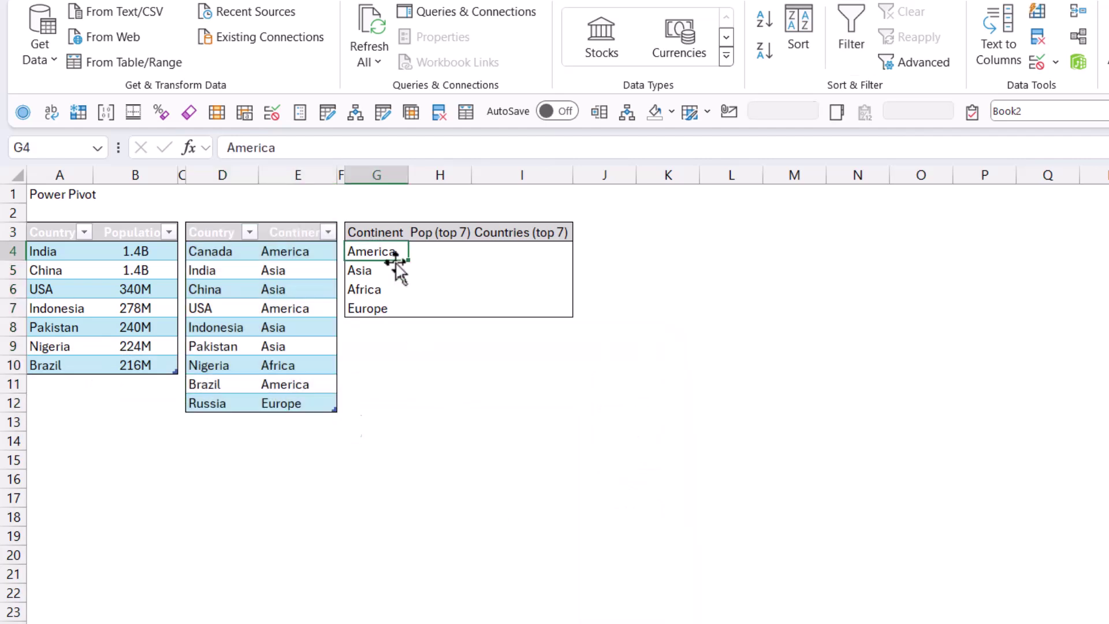
click(382, 283)
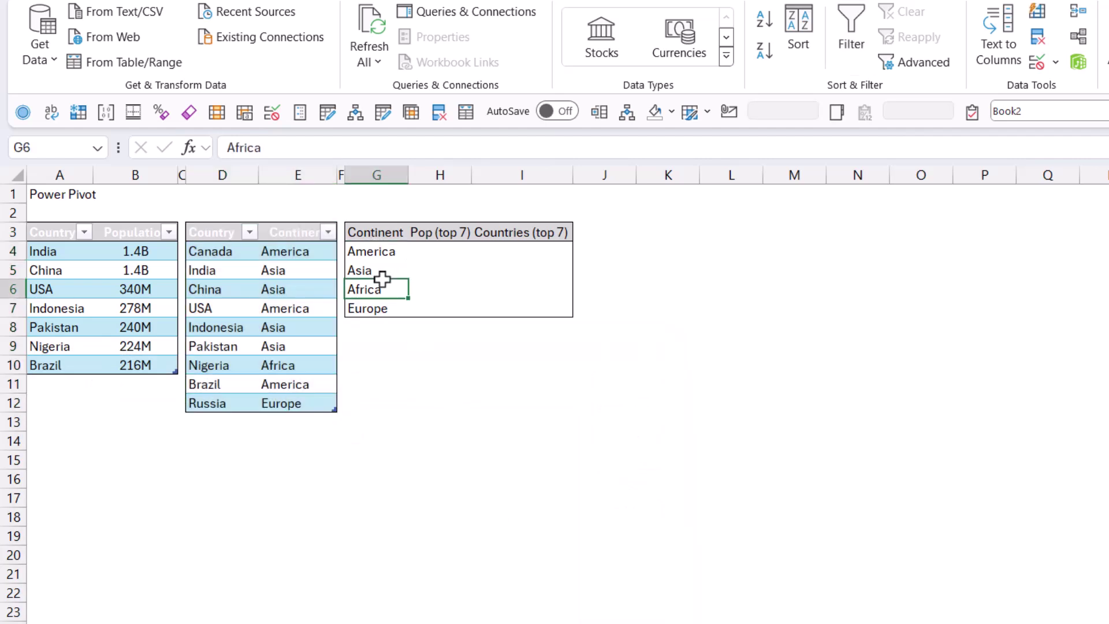
click(73, 439)
click(63, 0)
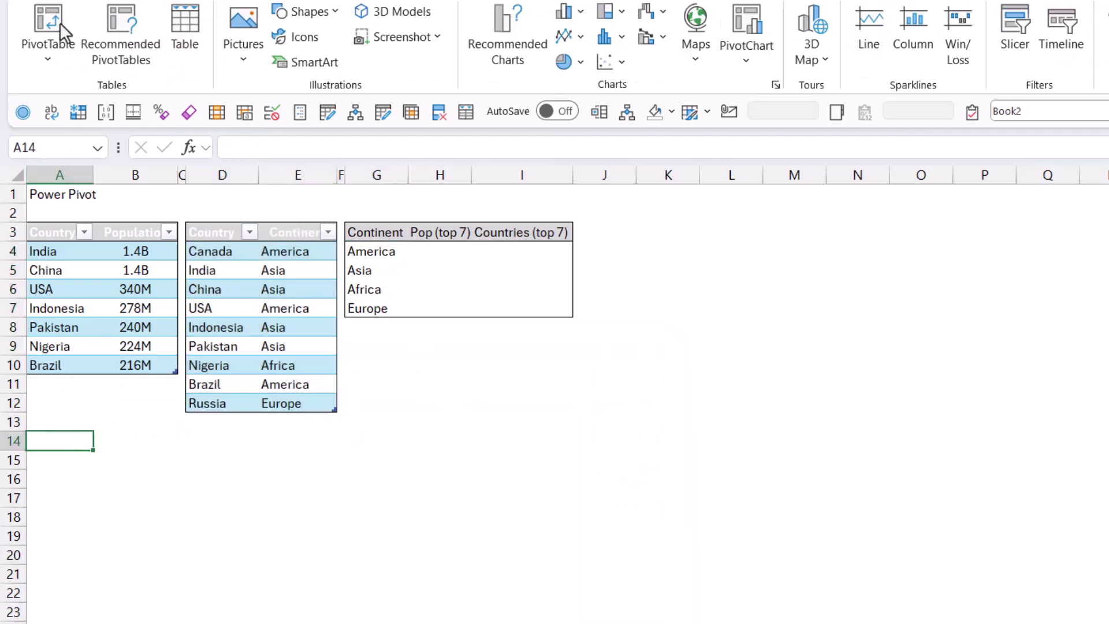
click(49, 56)
click(70, 148)
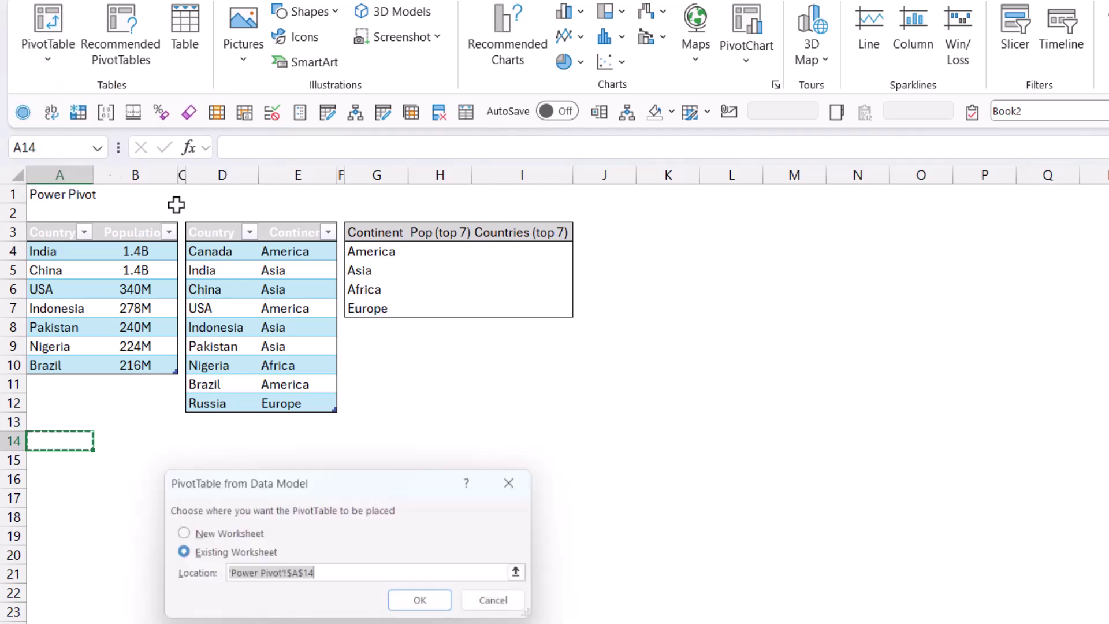
click(429, 606)
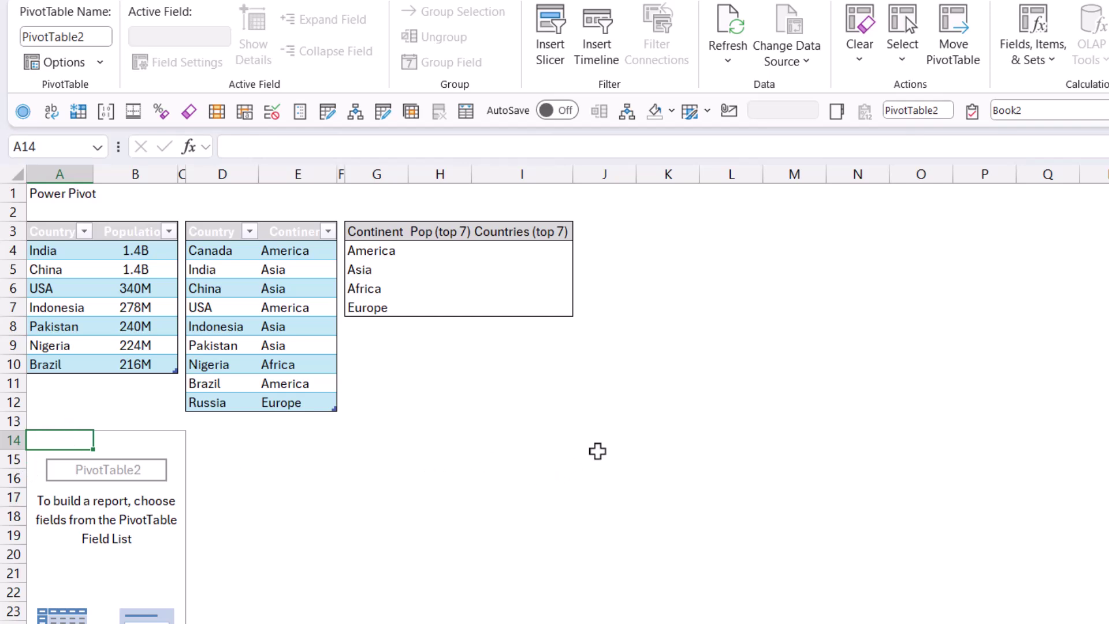
Step: Move the empty PivotTable from A14 to cell O14
drag(67, 437, 225, 622)
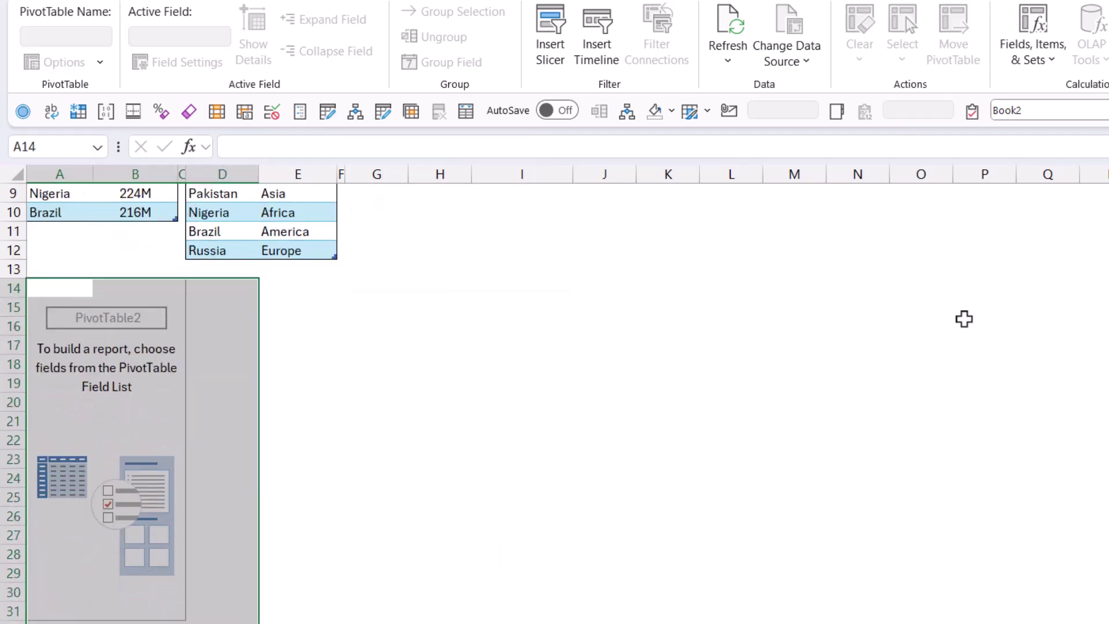
key(ctrl+c)
click(869, 301)
click(940, 290)
key(ctrl+v)
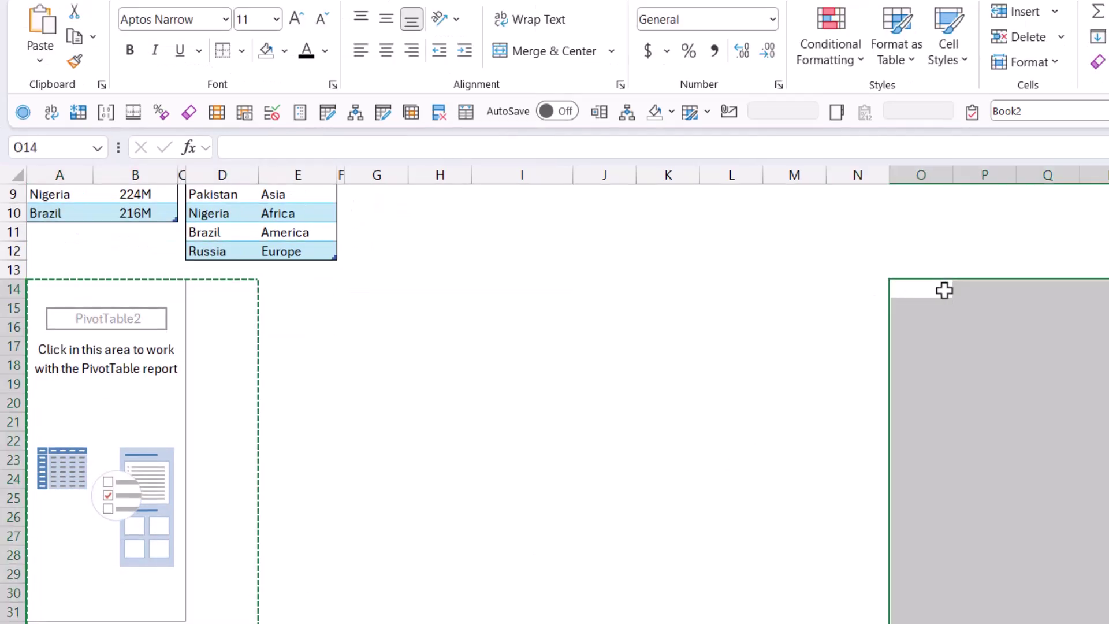
Step: Add Continent to Rows and Population to Values, and widen column P to fit the sums
click(1033, 379)
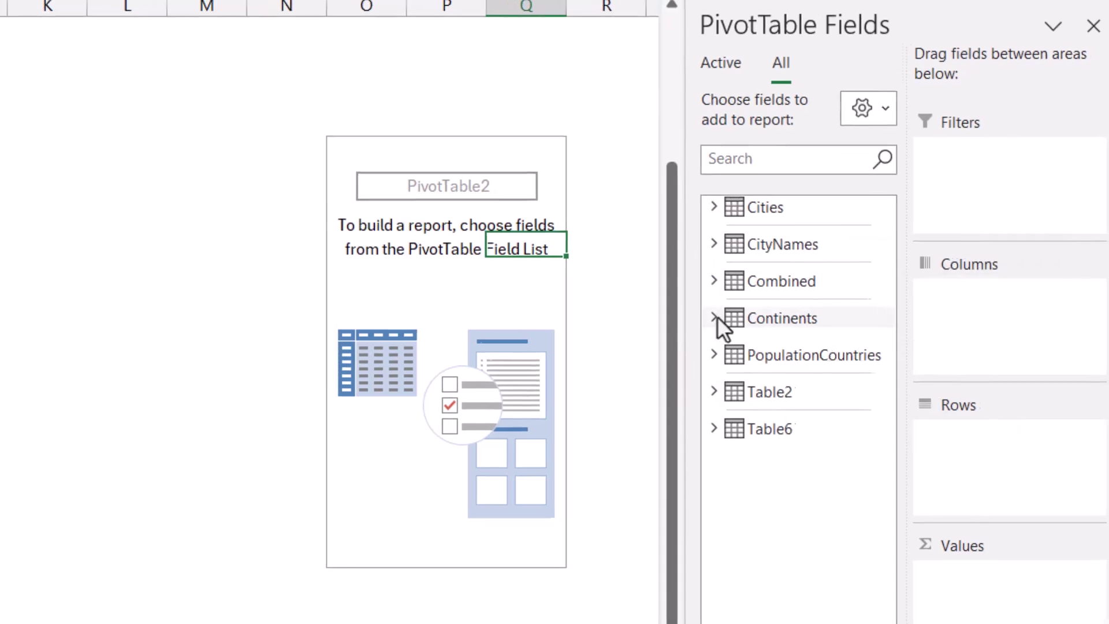
click(699, 317)
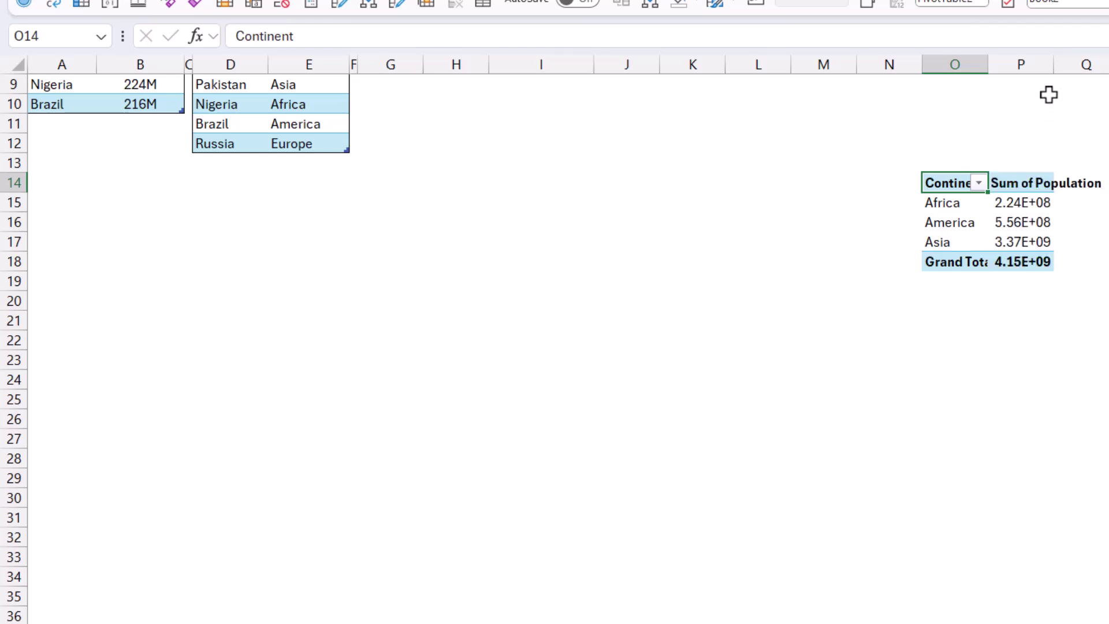
drag(1053, 64, 1107, 64)
scroll(744, 153, up, 3)
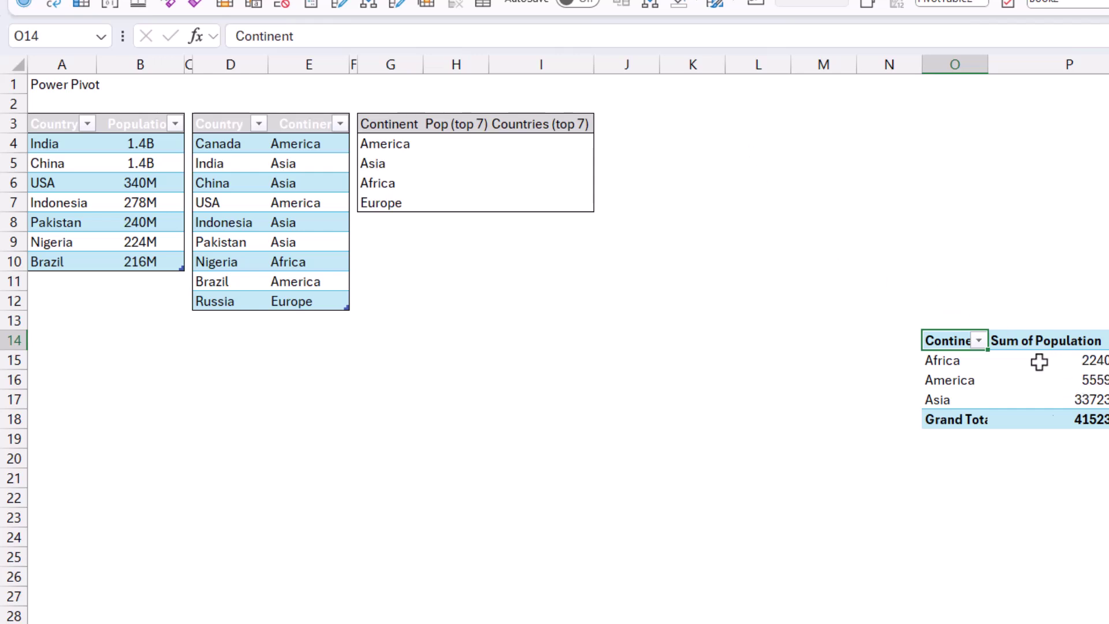
Step: Paste the source table's millions format onto the pivot's population sums
click(993, 360)
key(ctrl+v)
click(123, 243)
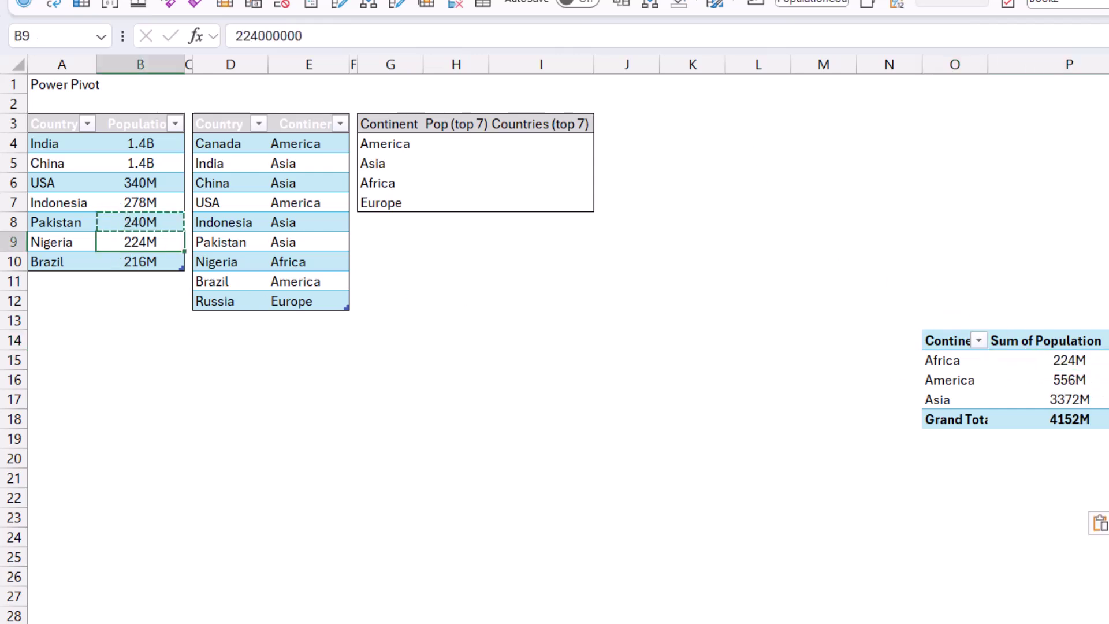
click(79, 243)
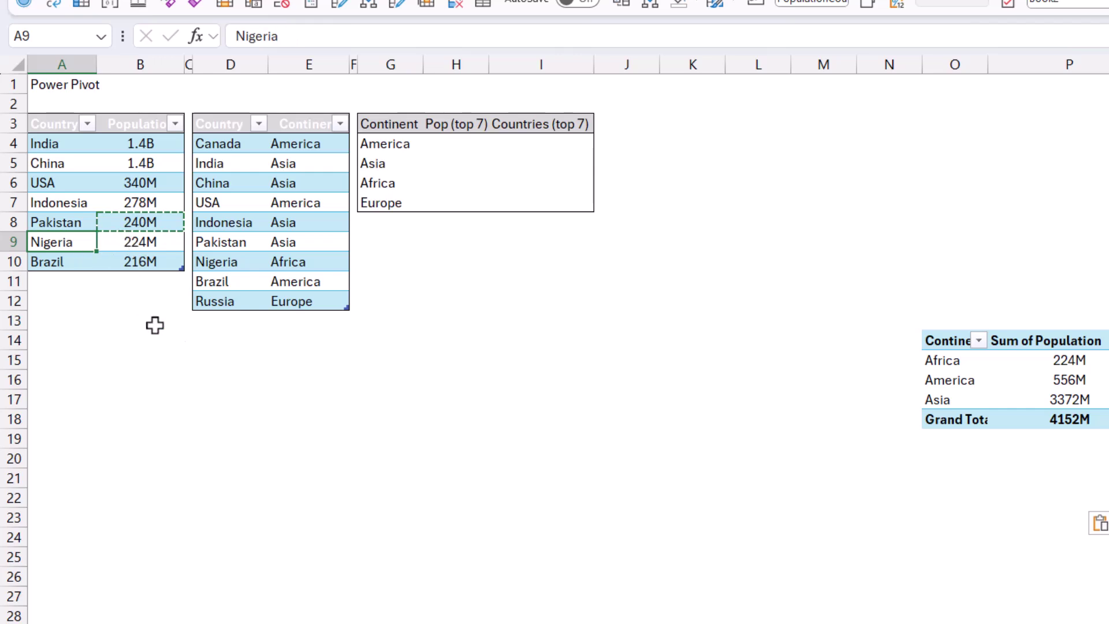
key(Escape)
Step: Check the America and grand total sums against the source populations via the status bar
click(314, 262)
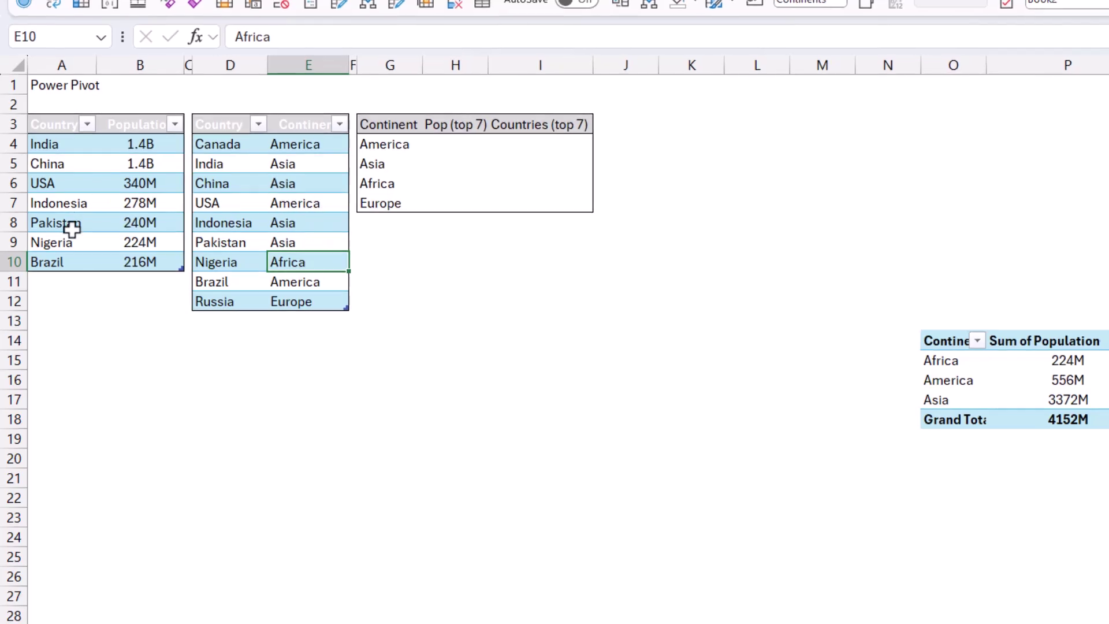
click(140, 261)
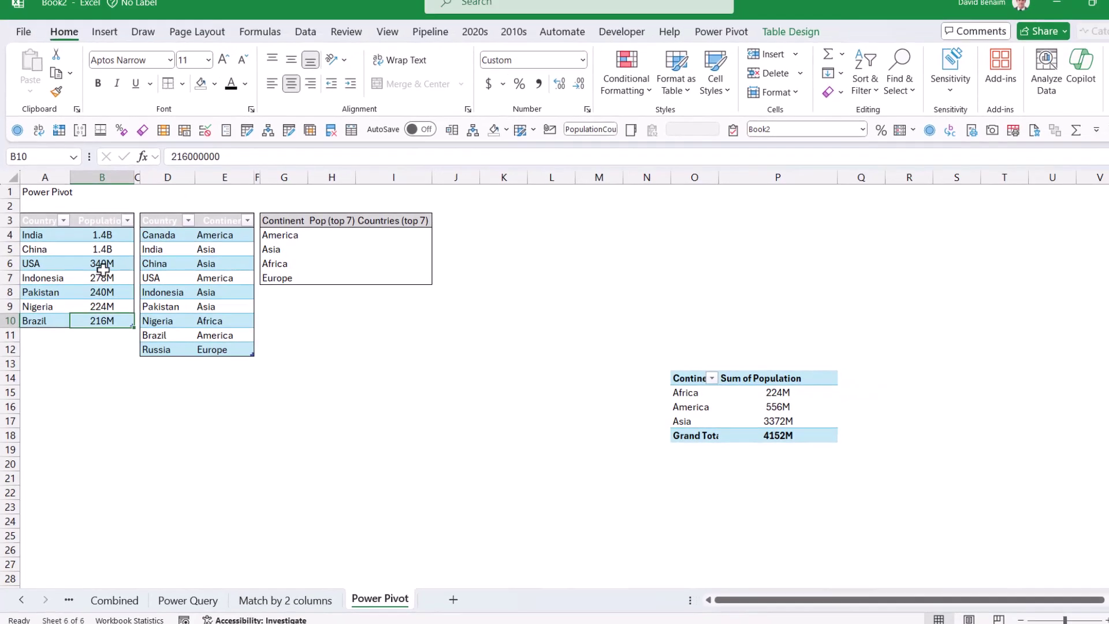
ctrl+click(102, 268)
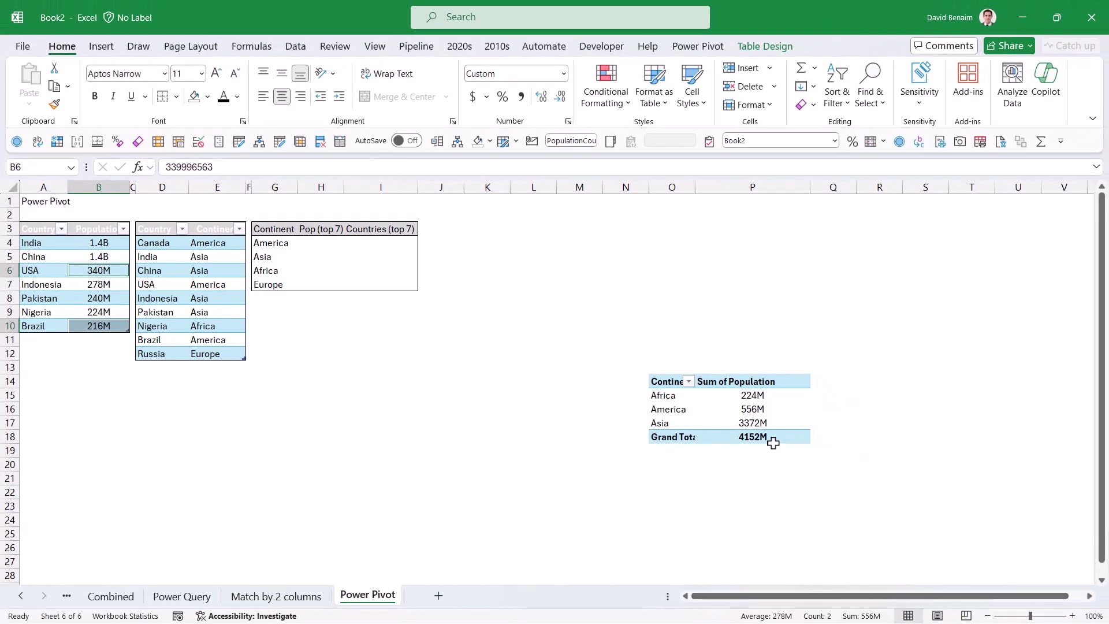
click(760, 412)
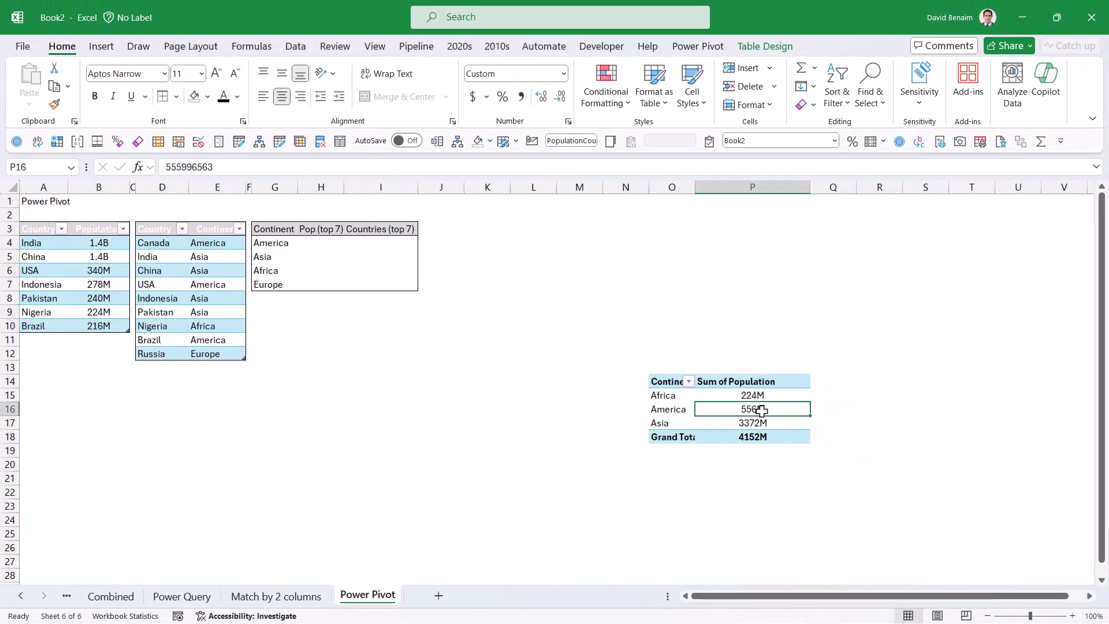
key(Down)
key(Down)
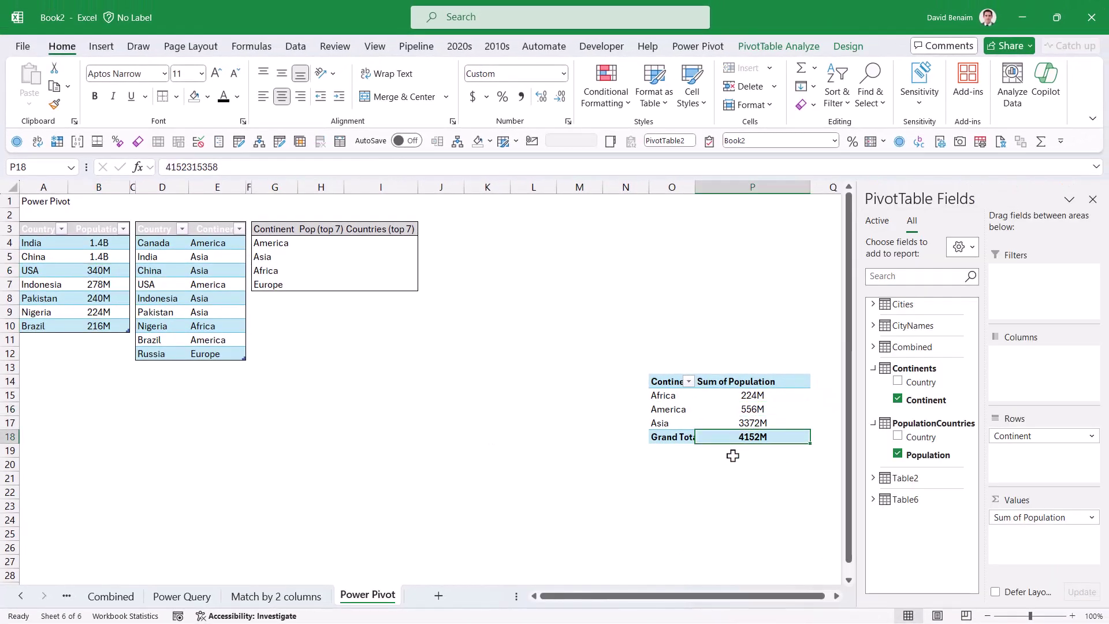
click(725, 312)
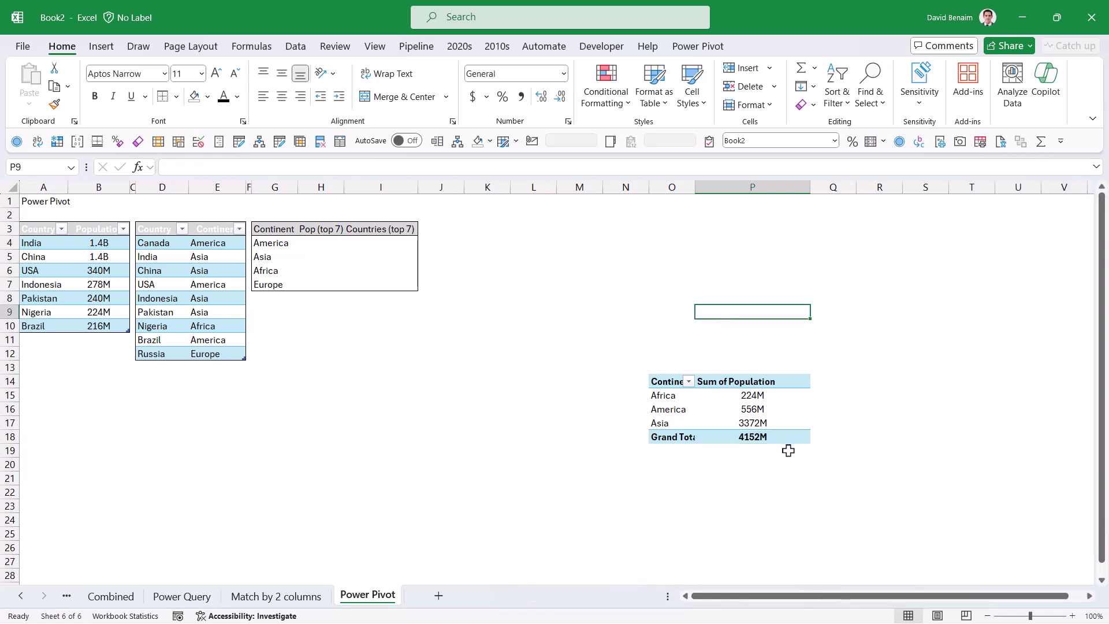
drag(761, 392, 773, 440)
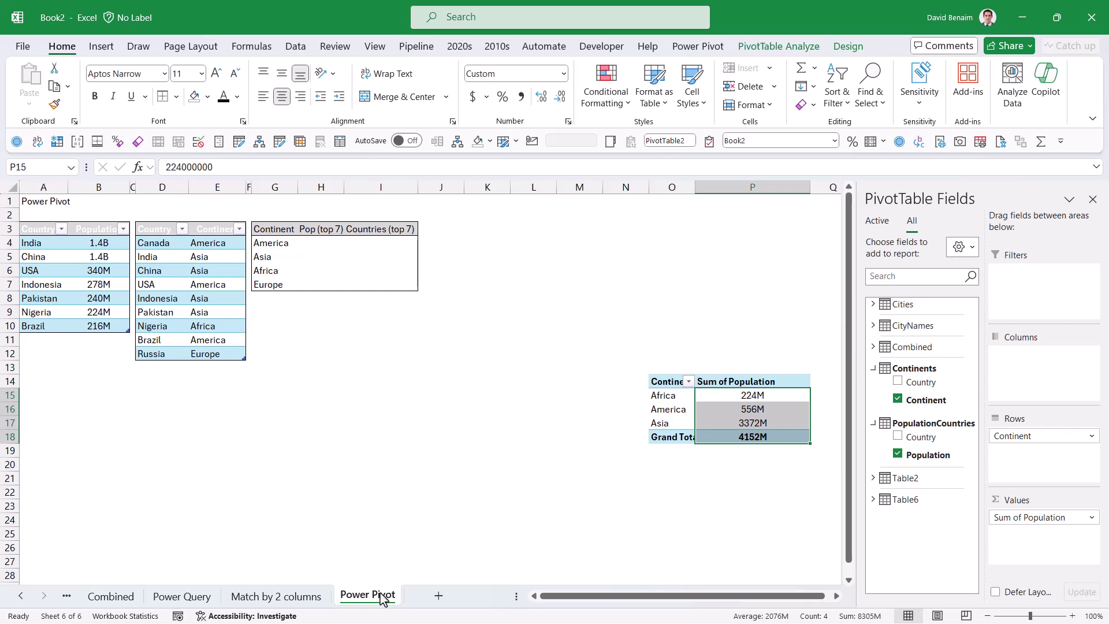
Step: Scroll the sheet tabs left and click cell G19 to close the PivotTable Fields pane
click(22, 595)
click(21, 595)
click(279, 452)
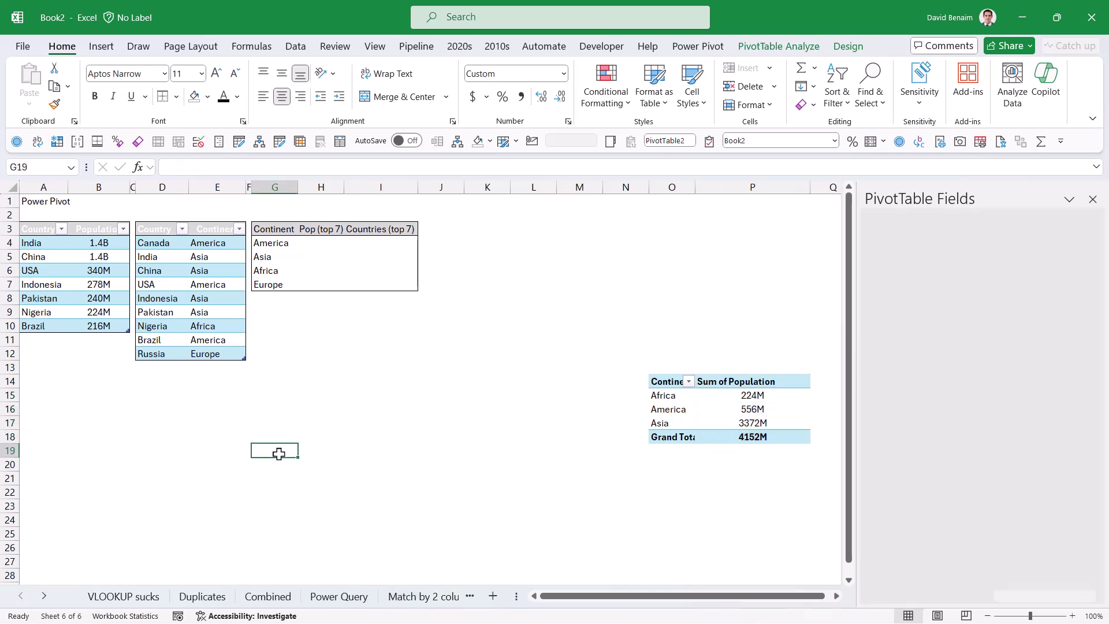